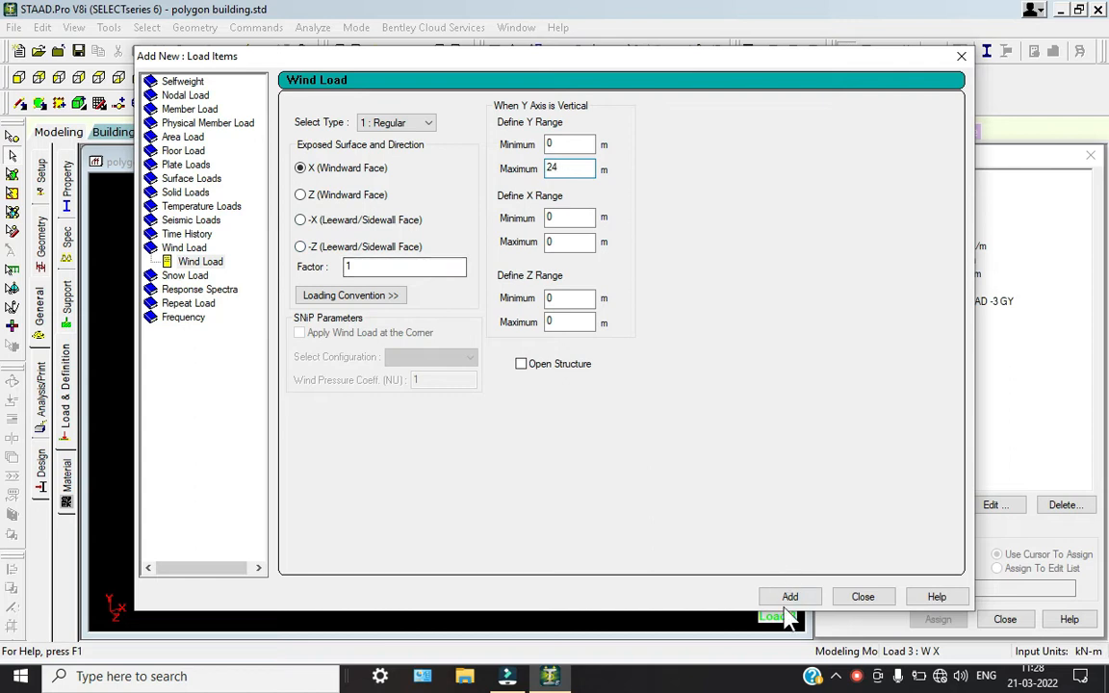
Add X windward wind loads with factors 1 and -1 over a Y range of 0 to 24 m to load case W X
{"action": "left_click", "coordinate": [788, 598]}
{"action": "left_click", "coordinate": [350, 267]}
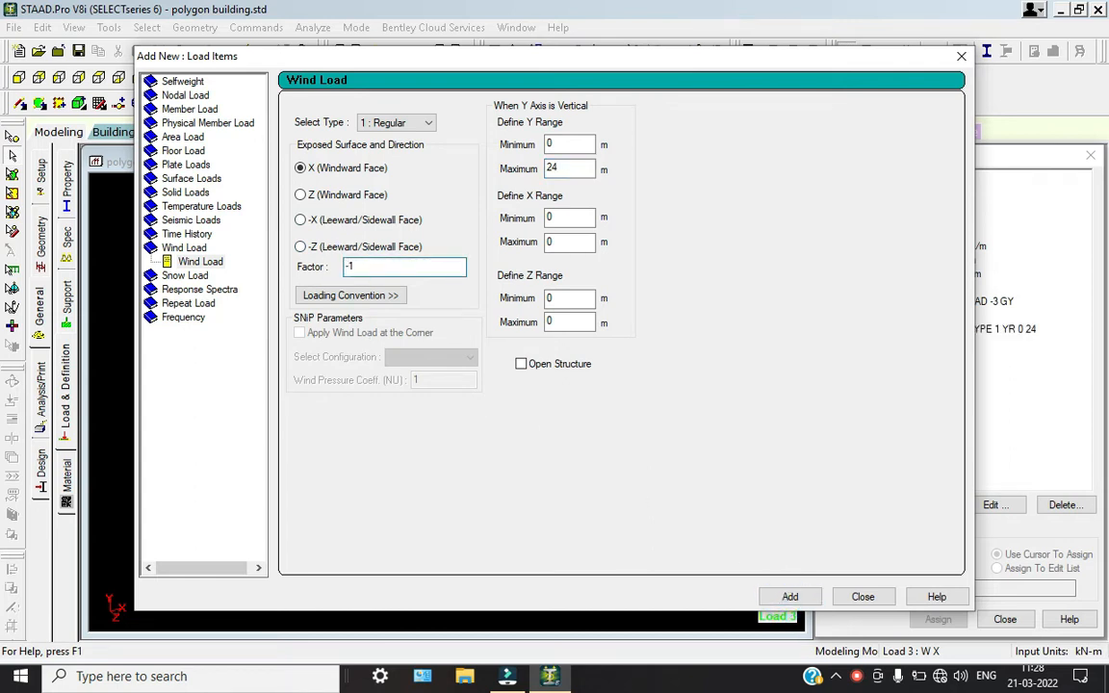
{"action": "left_click", "coordinate": [789, 597]}
{"action": "left_click", "coordinate": [861, 597]}
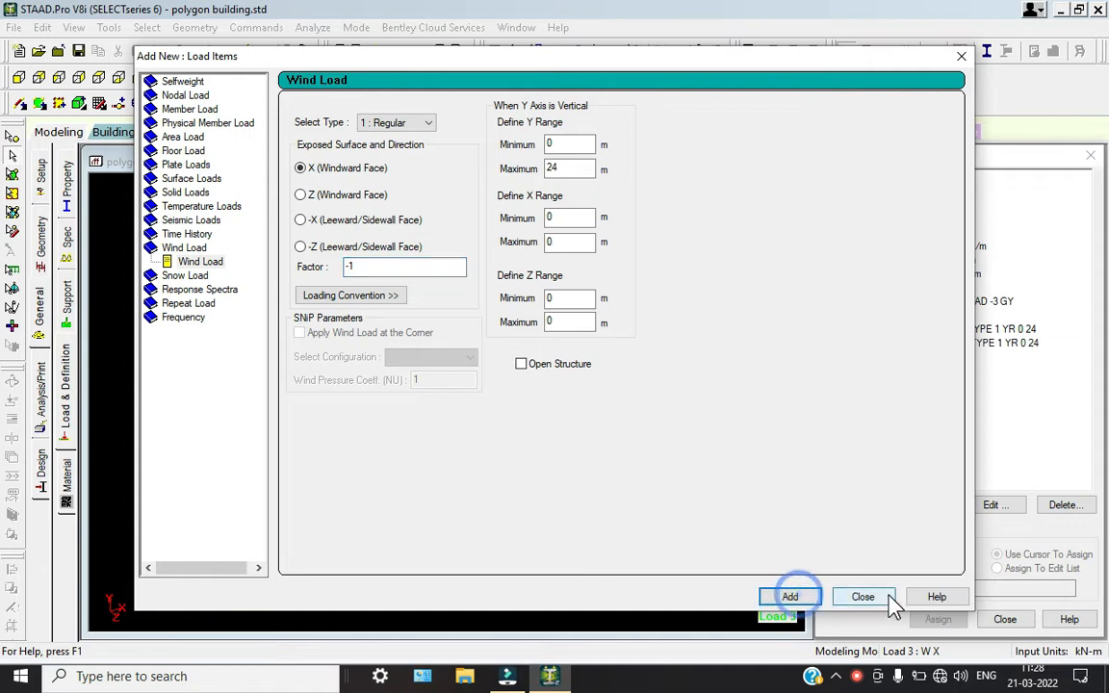
Add a Z windward wind load with factor 1 and a Y range of 0 to 24 m to load case W Z
{"action": "left_click", "coordinate": [896, 357]}
{"action": "left_click", "coordinate": [942, 507]}
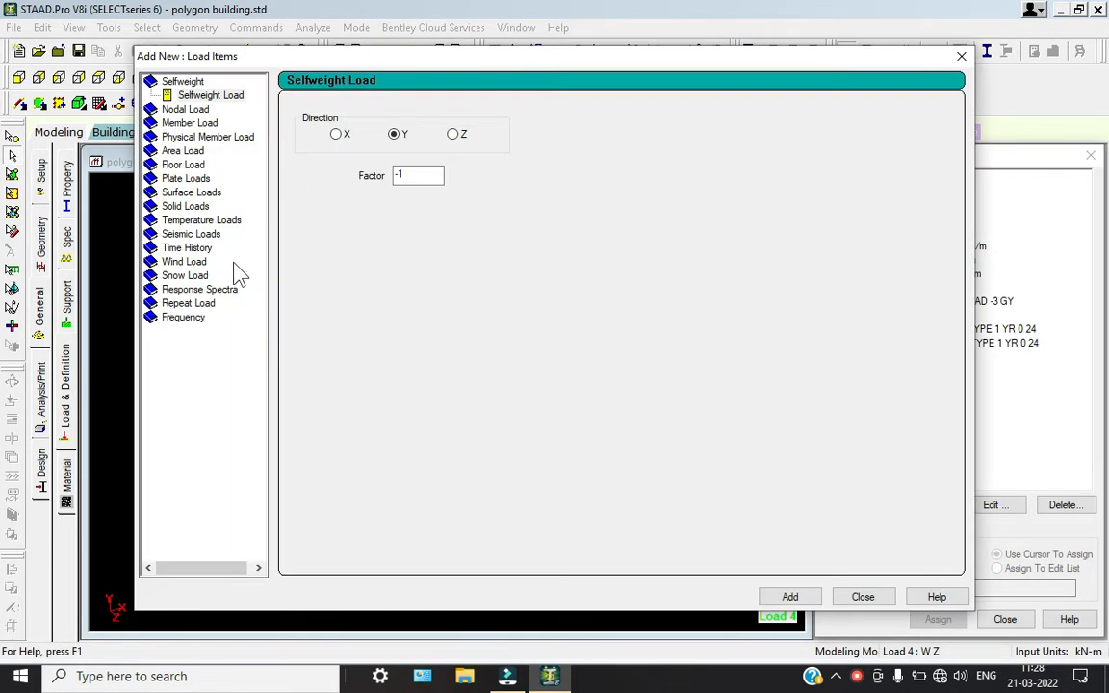
{"action": "left_click", "coordinate": [212, 262]}
{"action": "left_click", "coordinate": [300, 195]}
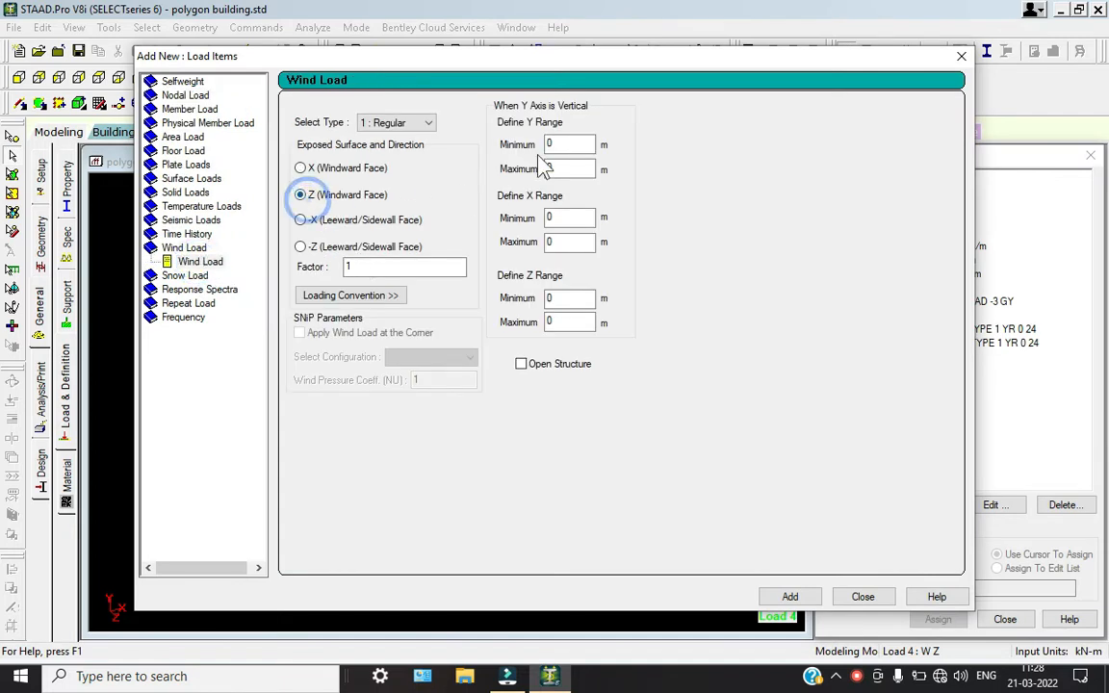
{"action": "double_click", "coordinate": [568, 169]}
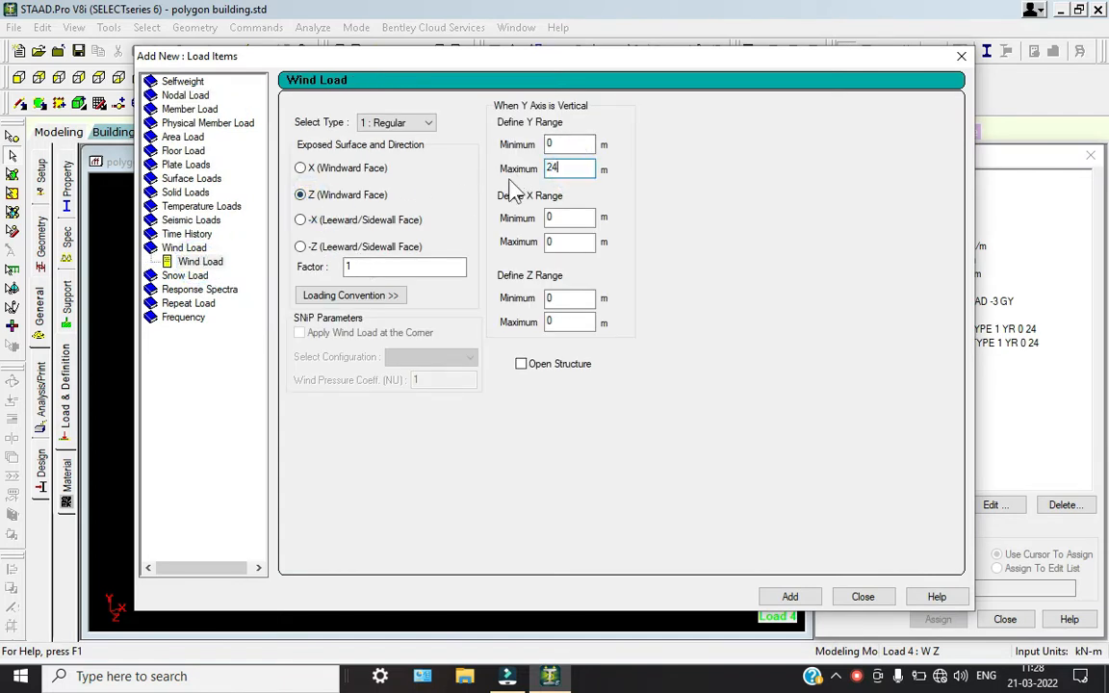
{"action": "left_click", "coordinate": [790, 597]}
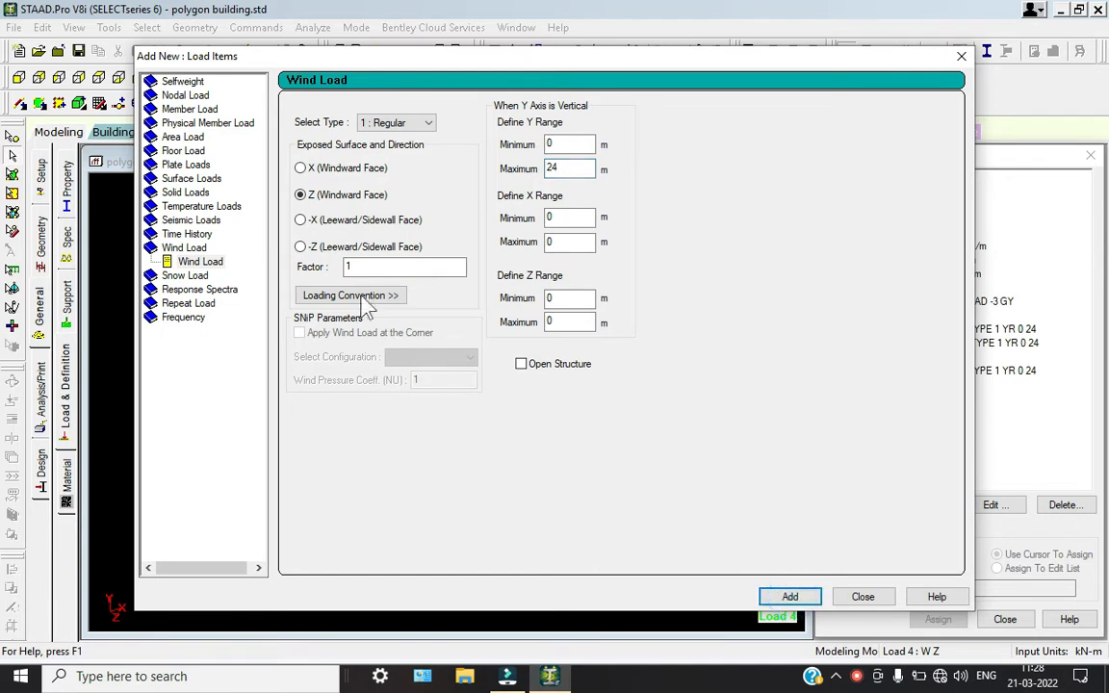
Add a second Z windward wind load with factor -1 over the same Y range and finish adding load items
{"action": "left_click", "coordinate": [347, 267]}
{"action": "type", "text": "-"}
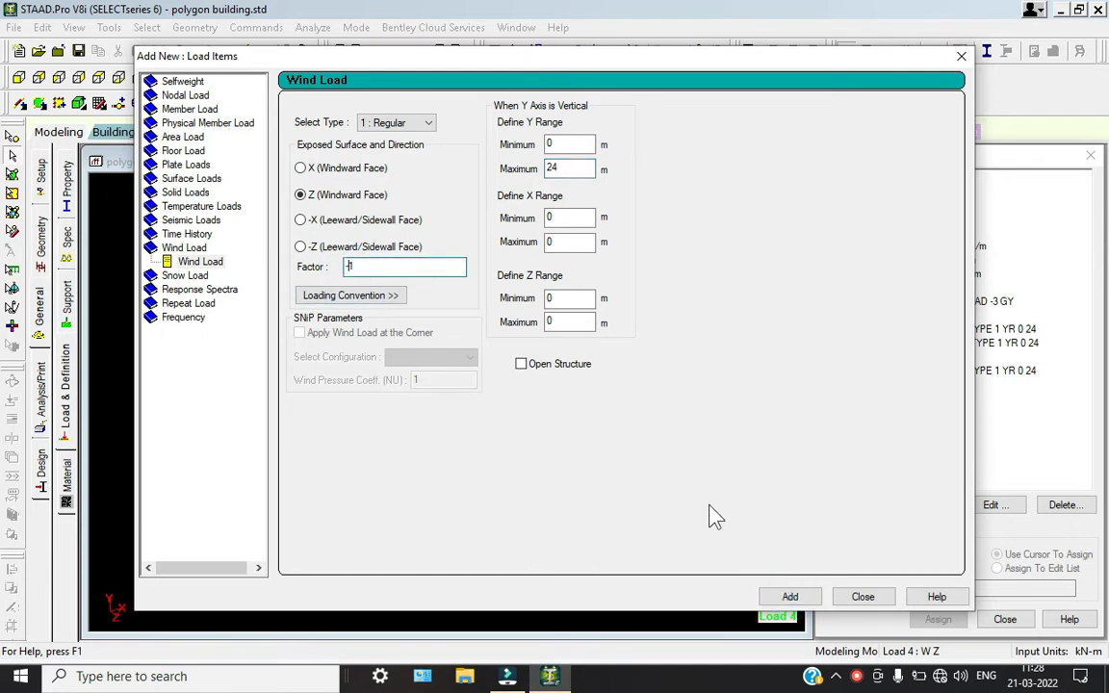
{"action": "left_click", "coordinate": [789, 597]}
{"action": "left_click", "coordinate": [863, 597]}
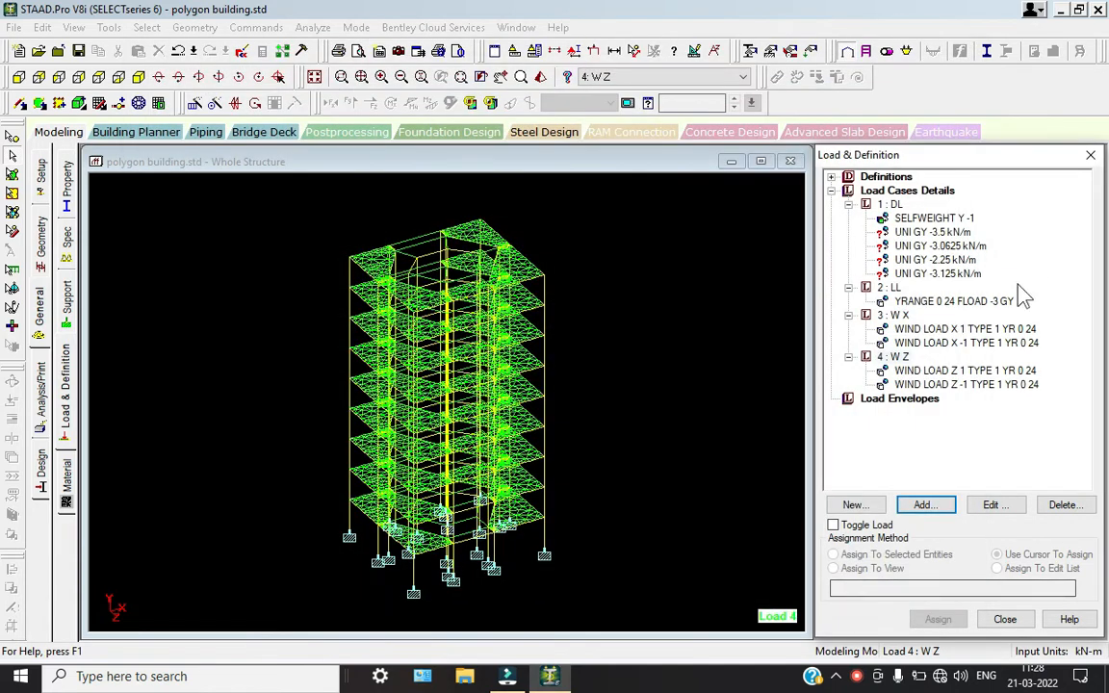
Examine the two X wind loads of load case W X displayed on the structure
{"action": "left_click", "coordinate": [998, 330]}
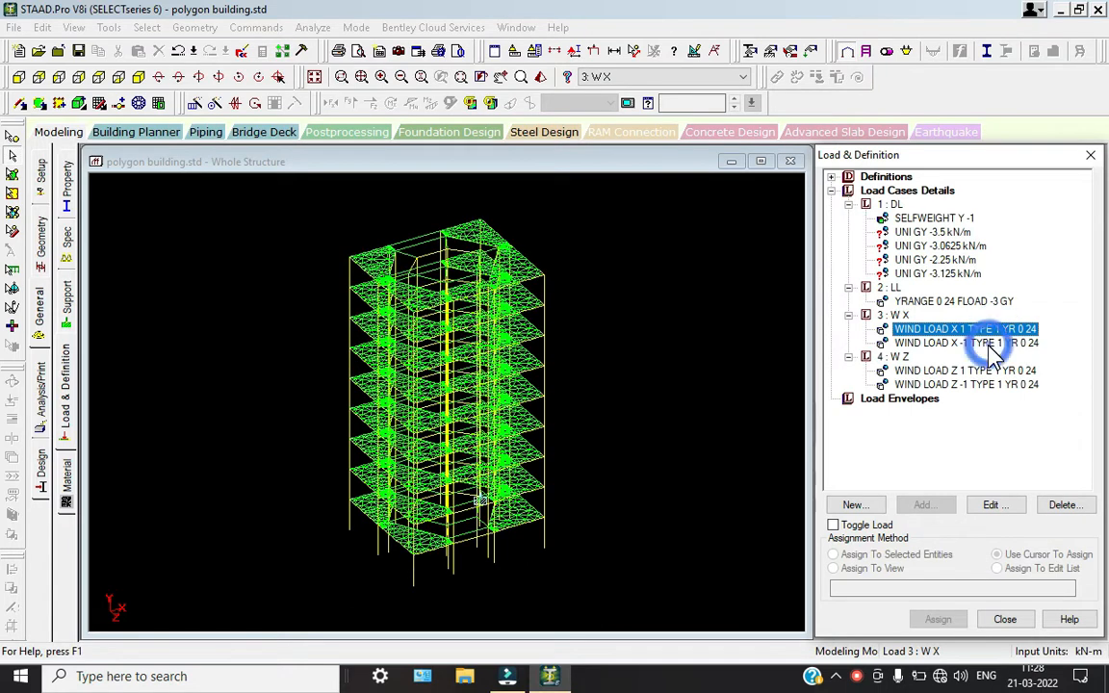
{"action": "left_click", "coordinate": [989, 343]}
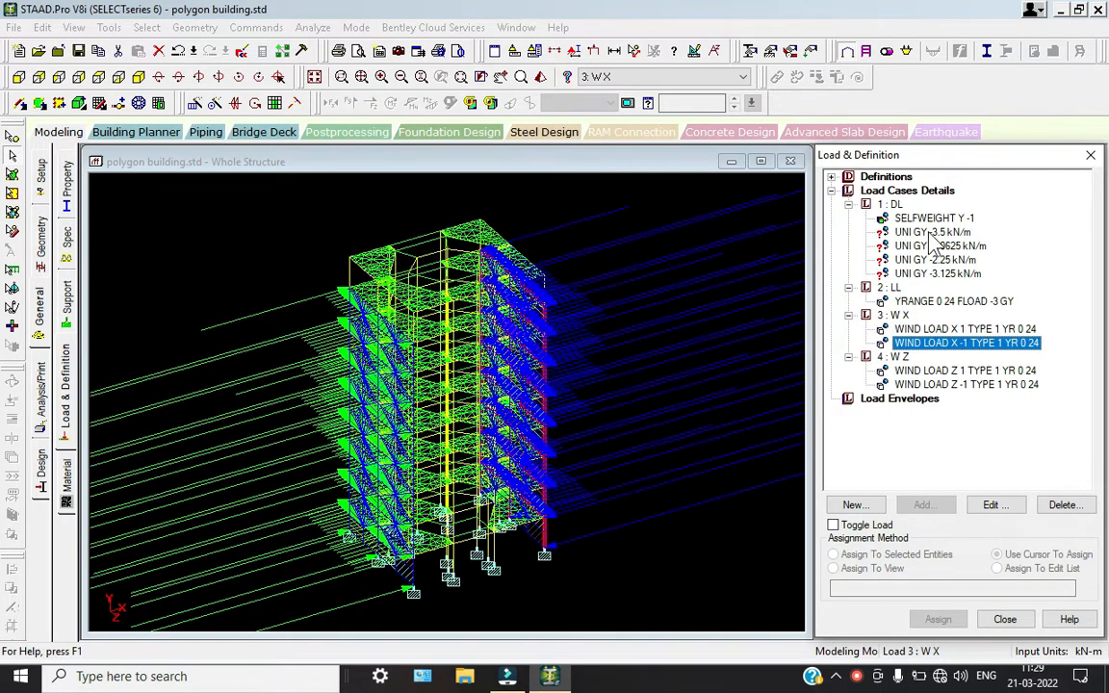
{"action": "left_click", "coordinate": [930, 233]}
{"action": "left_click", "coordinate": [608, 262]}
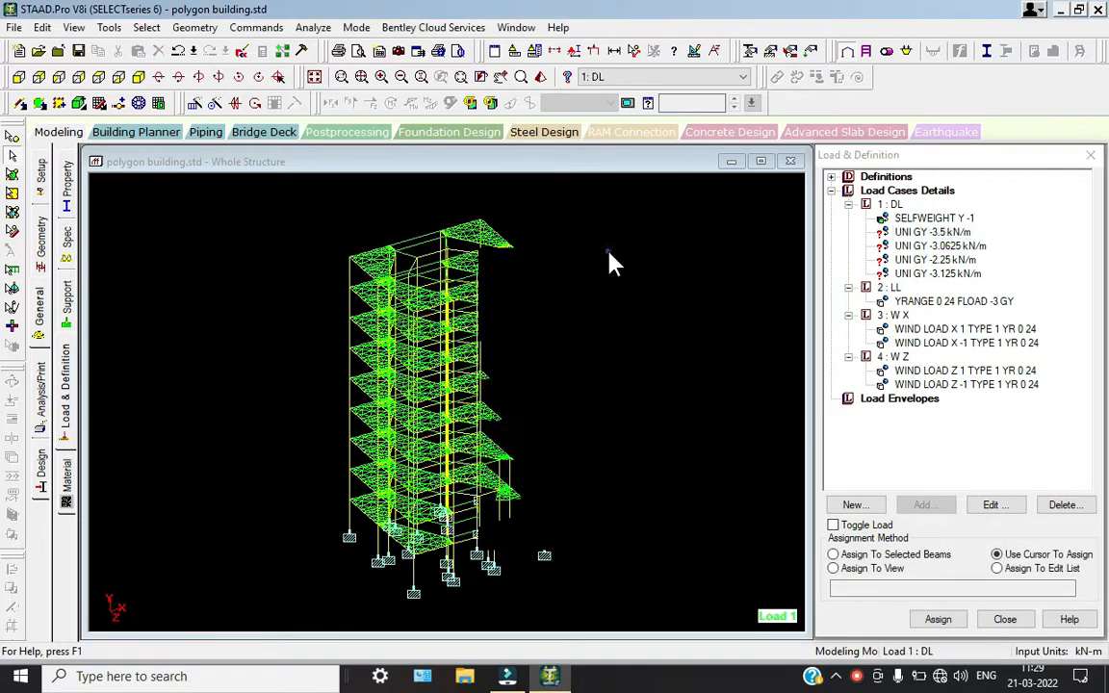
Assign the UNI GY -3.5 kN/m dead load to all beams parallel to Y
{"action": "left_click", "coordinate": [911, 235]}
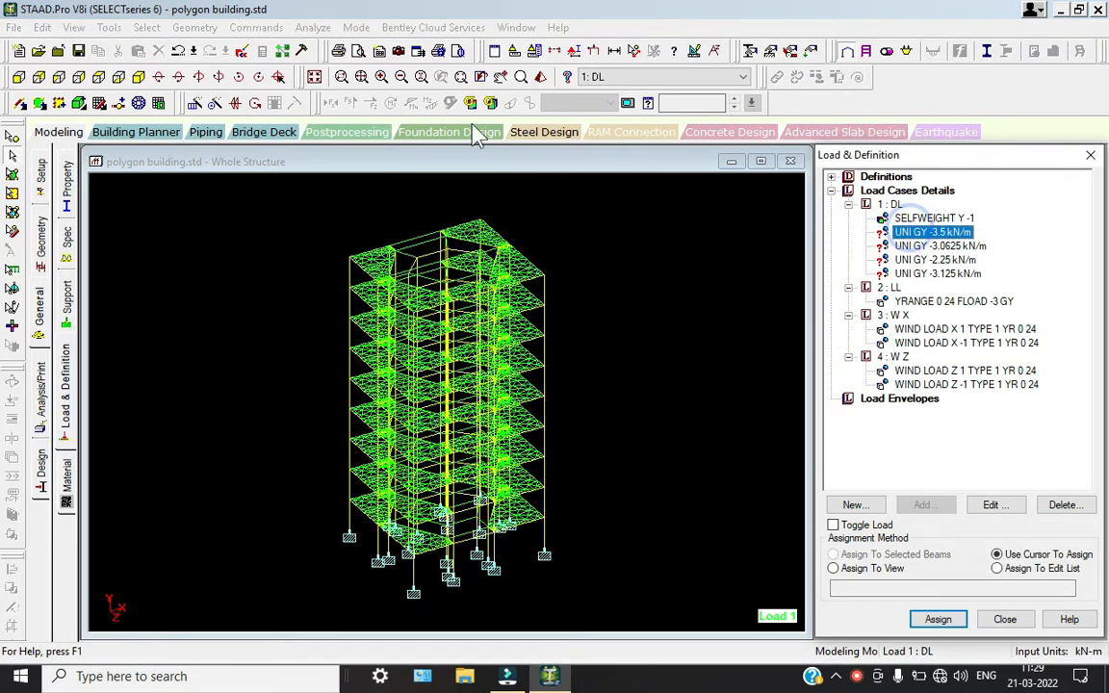
{"action": "left_click", "coordinate": [146, 27]}
{"action": "mouse_move", "coordinate": [308, 339]}
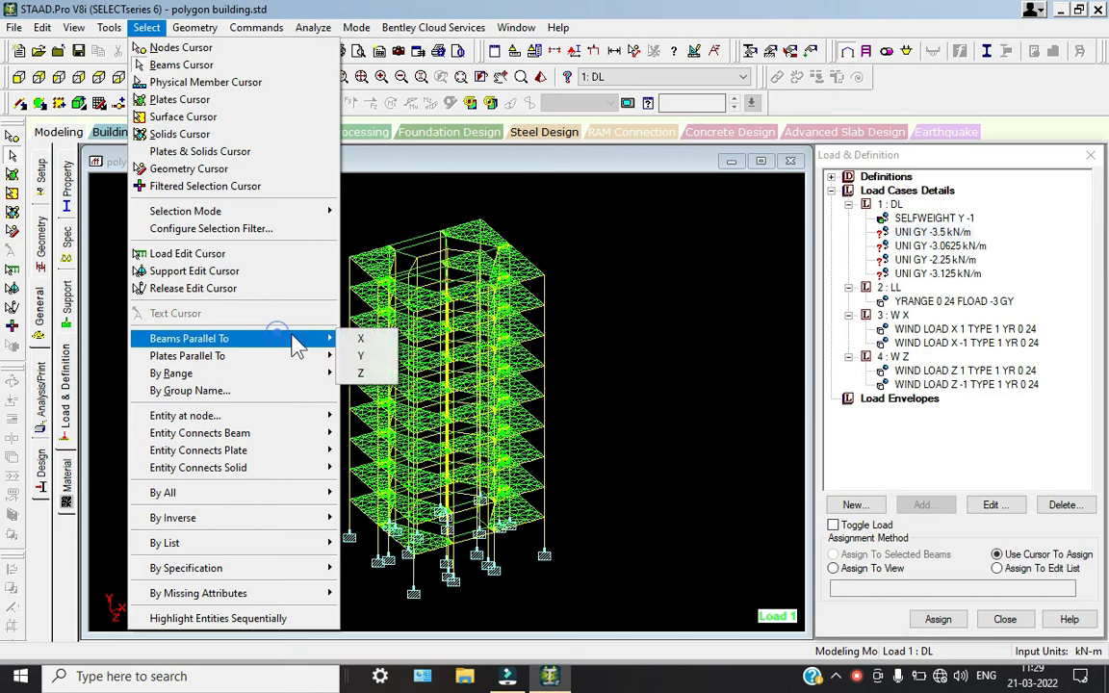
{"action": "left_click", "coordinate": [358, 356]}
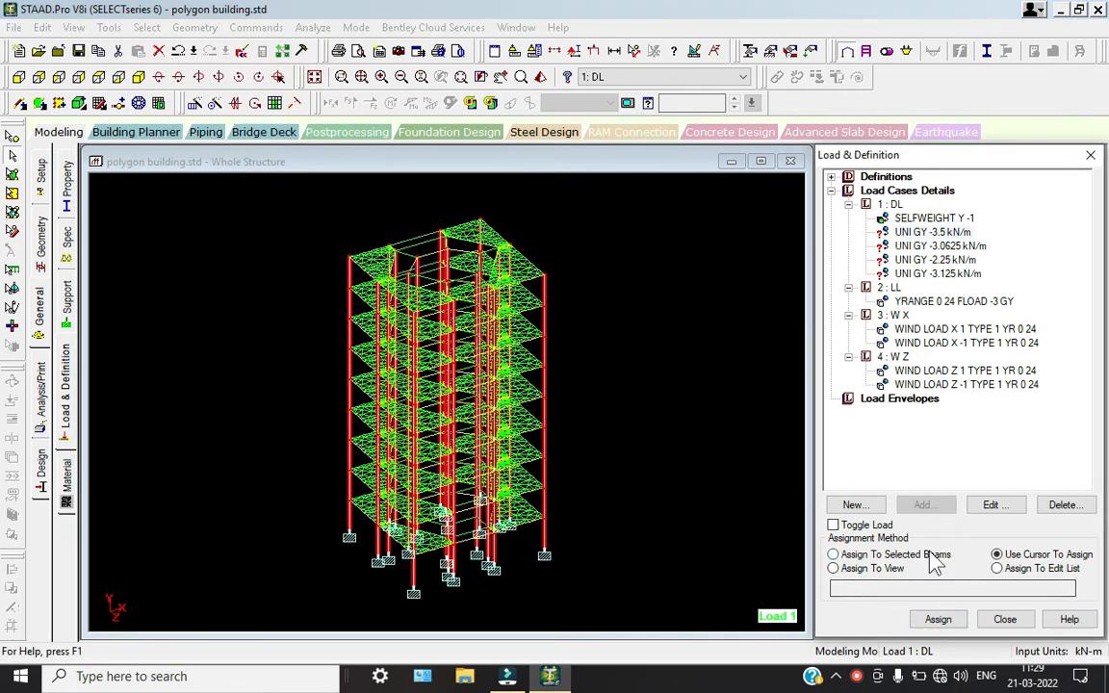
{"action": "left_click", "coordinate": [866, 555]}
{"action": "left_click", "coordinate": [939, 619]}
{"action": "left_click", "coordinate": [988, 439]}
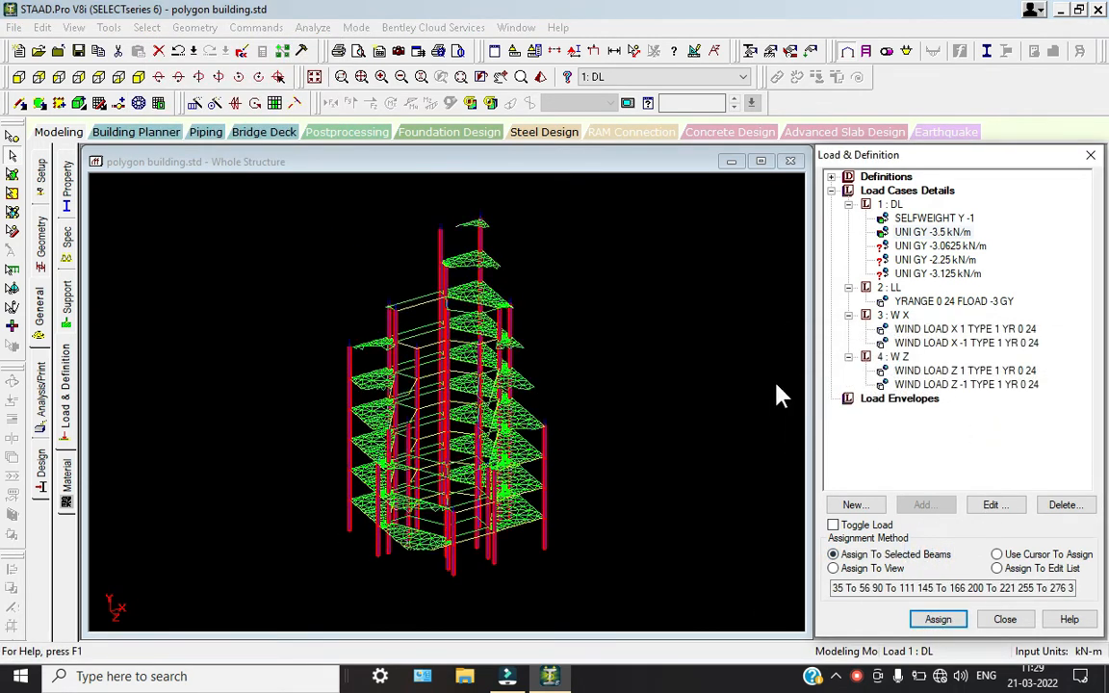
{"action": "left_click", "coordinate": [694, 331]}
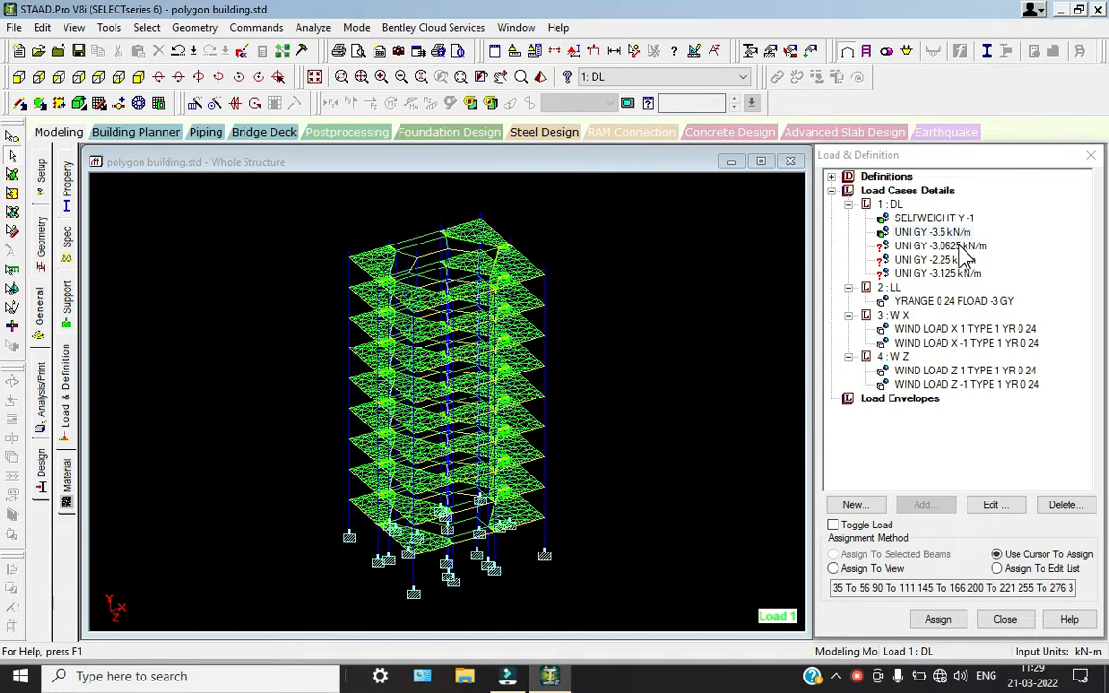
Assign the UNI GY -3.0625 kN/m dead load to all beams parallel to X and Z
{"action": "left_click", "coordinate": [940, 245]}
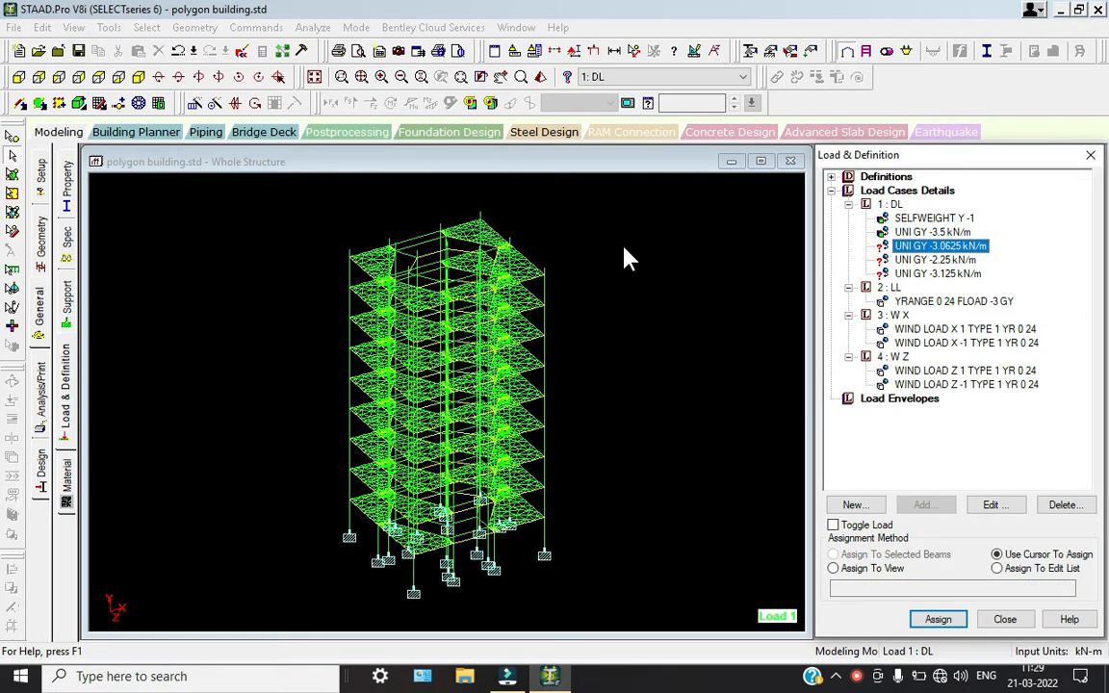
{"action": "left_click", "coordinate": [146, 27]}
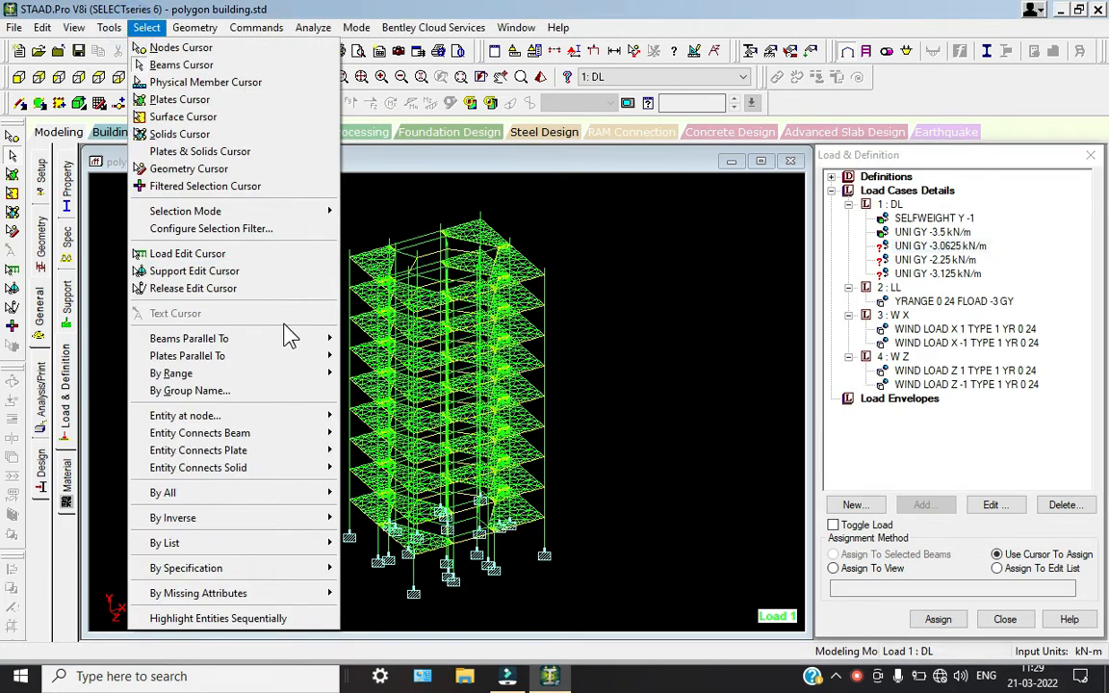
{"action": "mouse_move", "coordinate": [289, 335]}
{"action": "left_click", "coordinate": [366, 338]}
{"action": "left_click", "coordinate": [146, 27]}
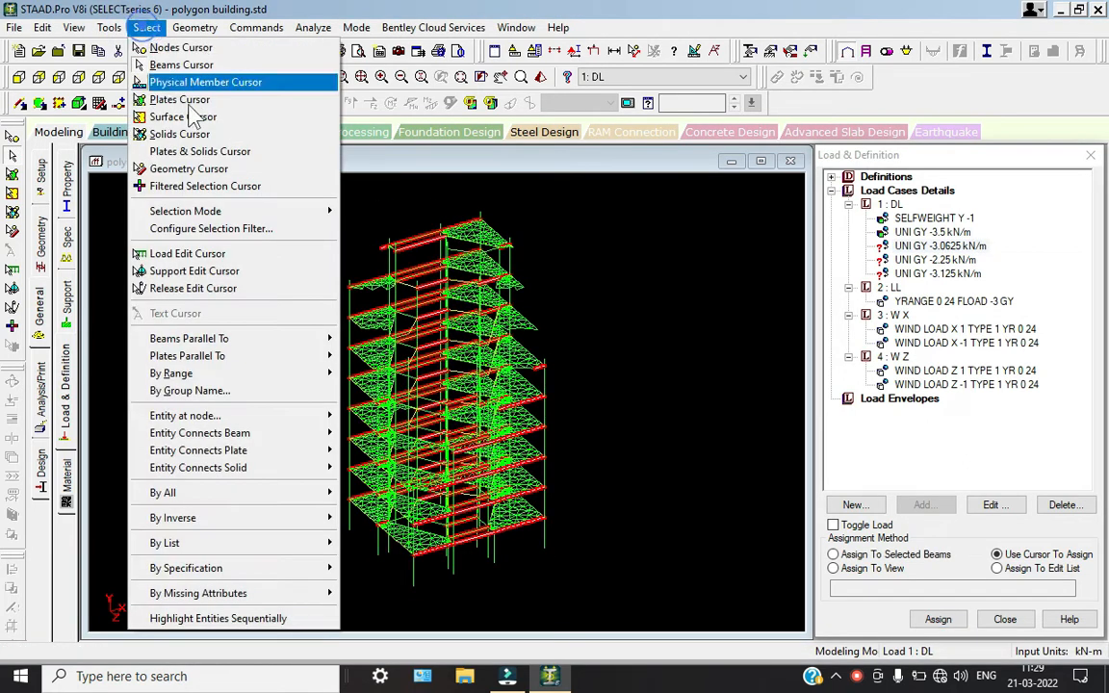
{"action": "left_click", "coordinate": [361, 356]}
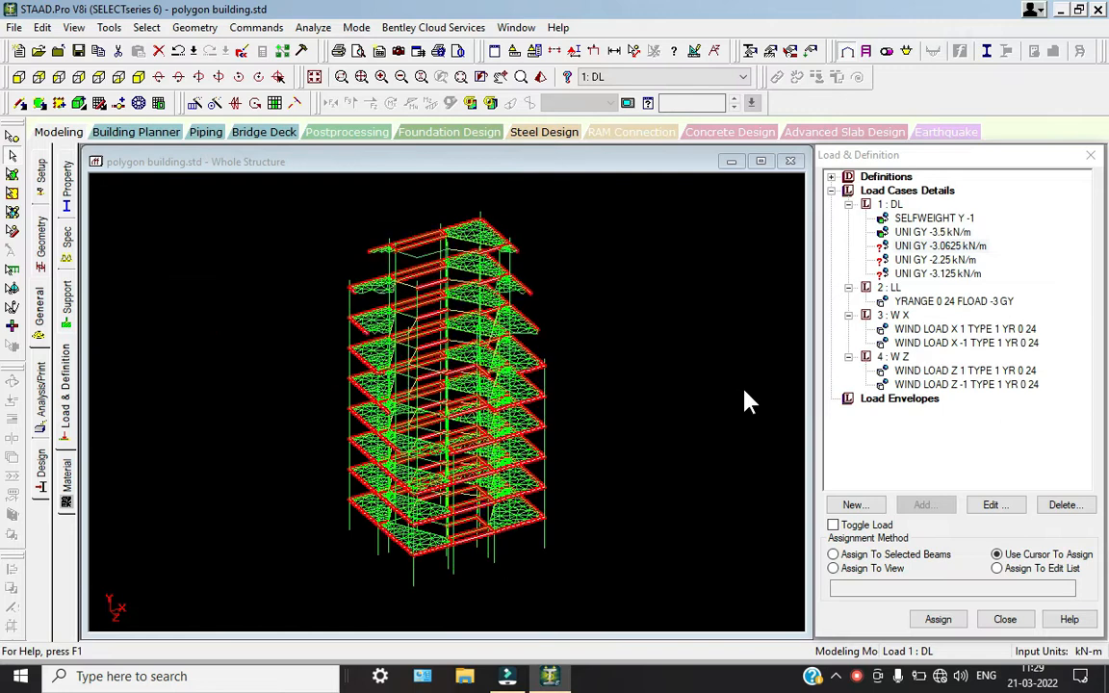
{"action": "left_click", "coordinate": [913, 557]}
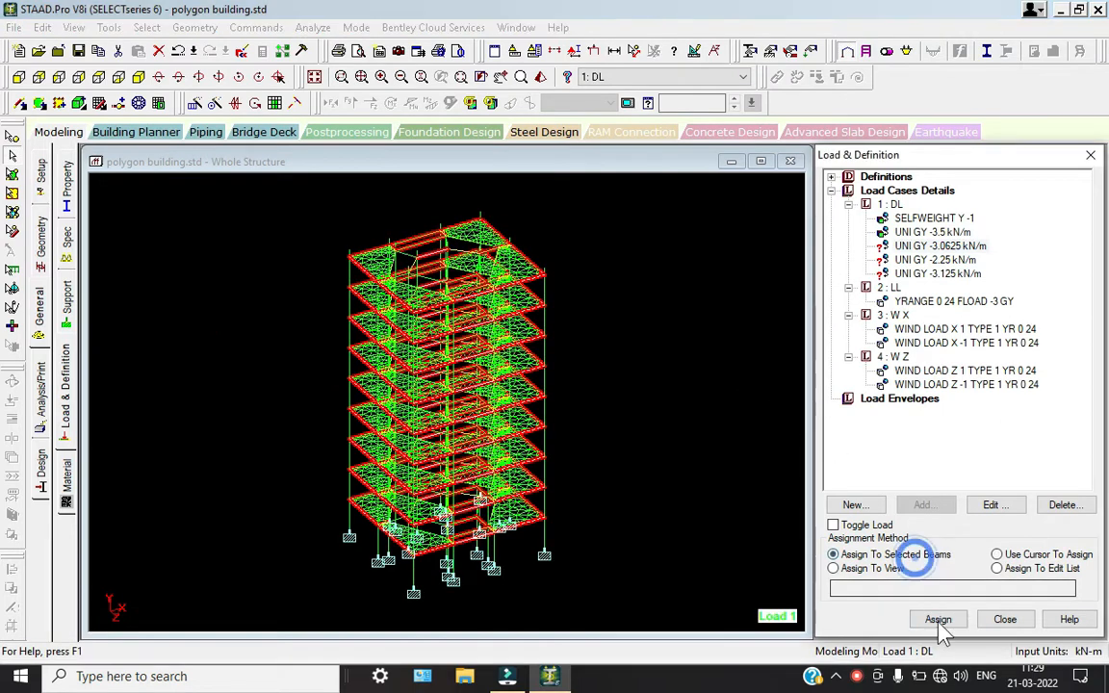
{"action": "left_click", "coordinate": [938, 619]}
{"action": "left_click", "coordinate": [978, 440]}
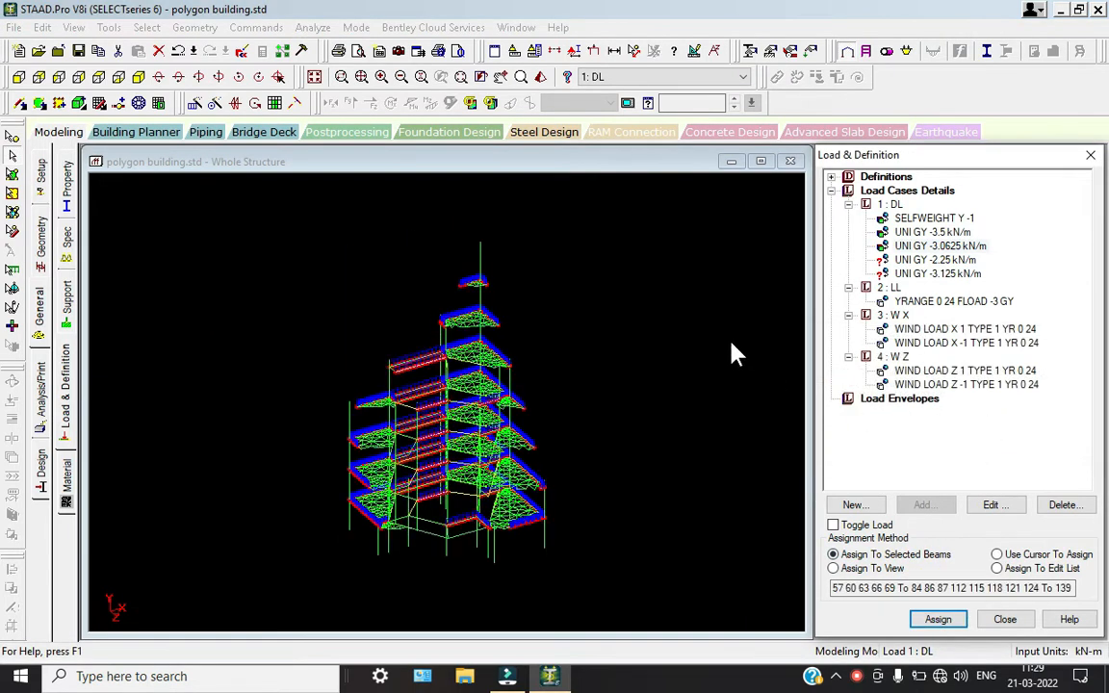
For the UNI GY -2.25 kN/m load, select in plan view the inner hexagon beams and the beams of the lower trapezoid and lower-right diagonal
{"action": "left_click", "coordinate": [98, 77]}
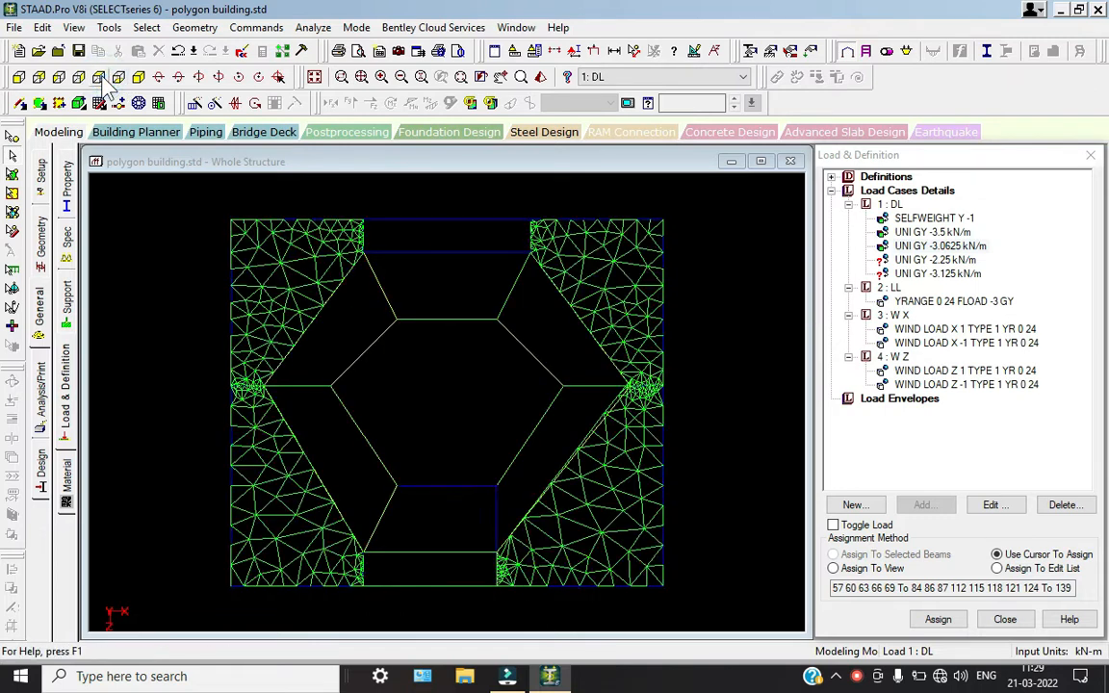
{"action": "left_click", "coordinate": [930, 260]}
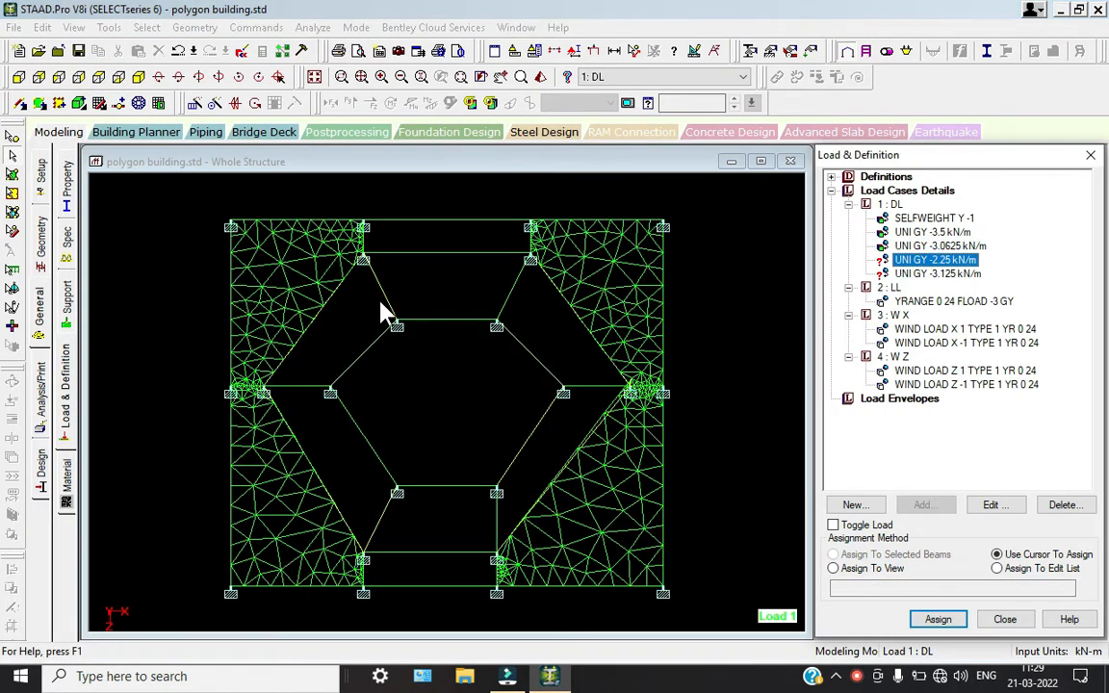
{"action": "left_click_drag", "start_coordinate": [355, 317], "coordinate": [540, 484]}
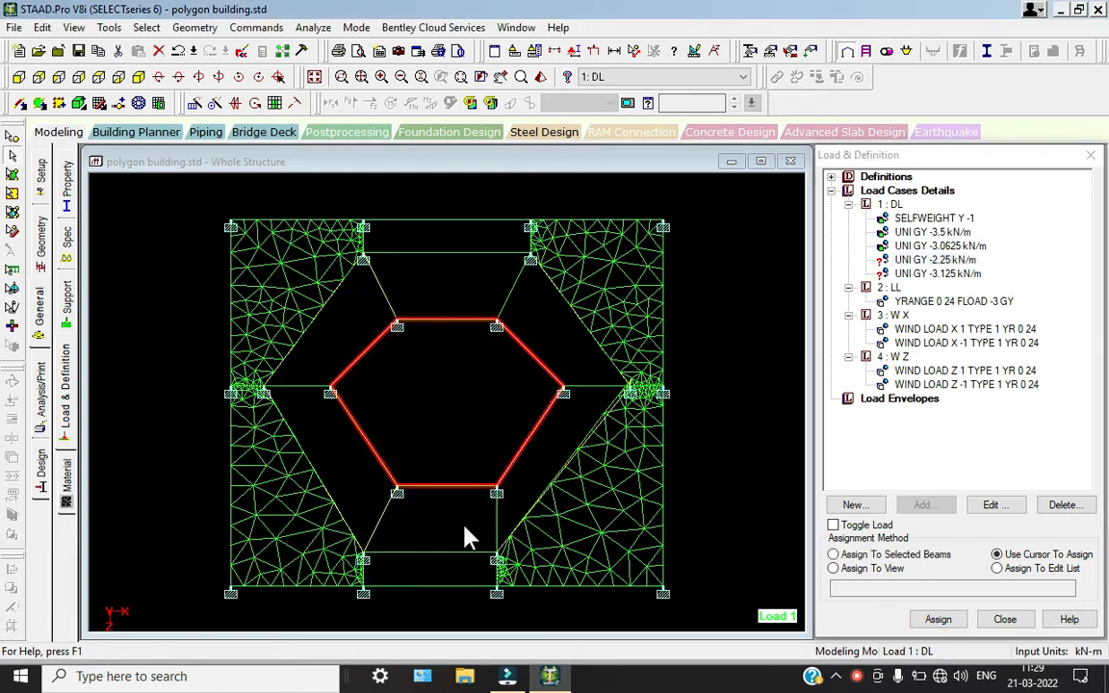
{"action": "left_click_drag", "start_coordinate": [442, 525], "coordinate": [328, 492], "text": "ctrl"}
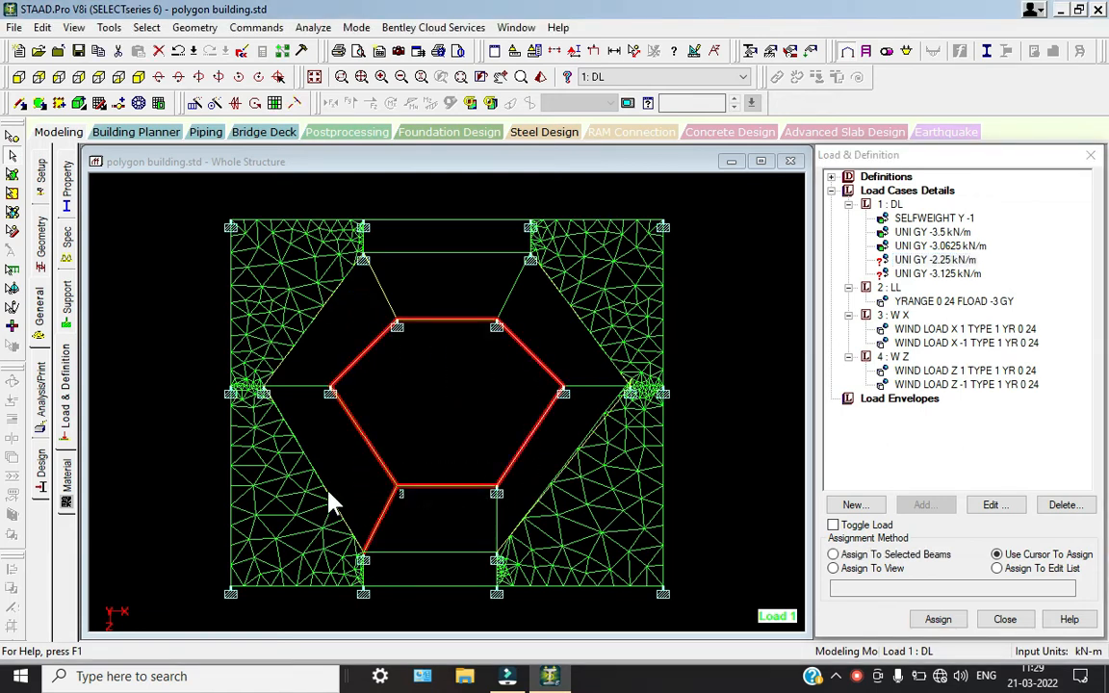
{"action": "left_click", "coordinate": [404, 553], "text": "ctrl"}
{"action": "left_click", "coordinate": [520, 522], "text": "ctrl"}
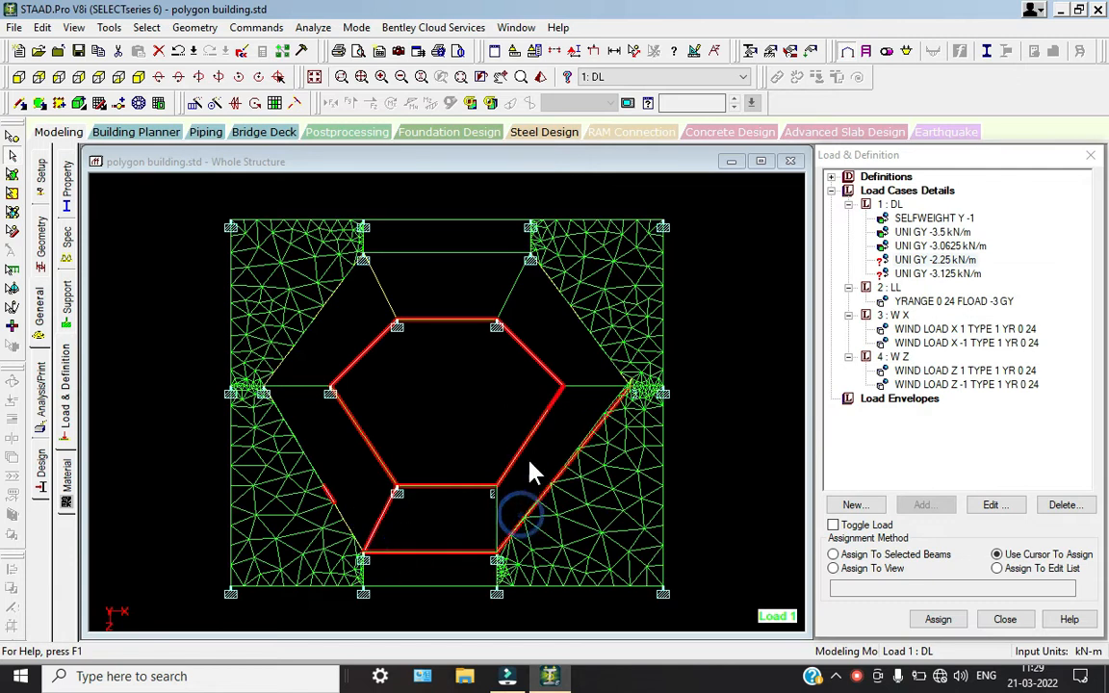
Add the right connecting beam, the upper-right diagonal beams and the upper trapezoid beams to the selection
{"action": "double_click", "coordinate": [599, 392]}
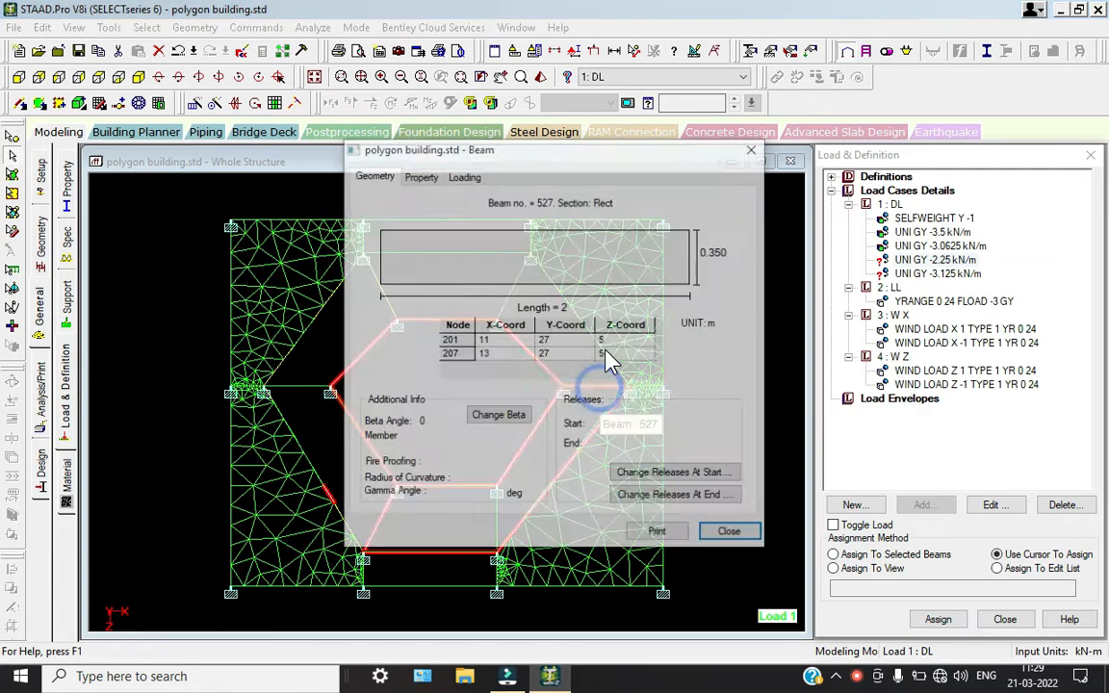
{"action": "left_click", "coordinate": [731, 535]}
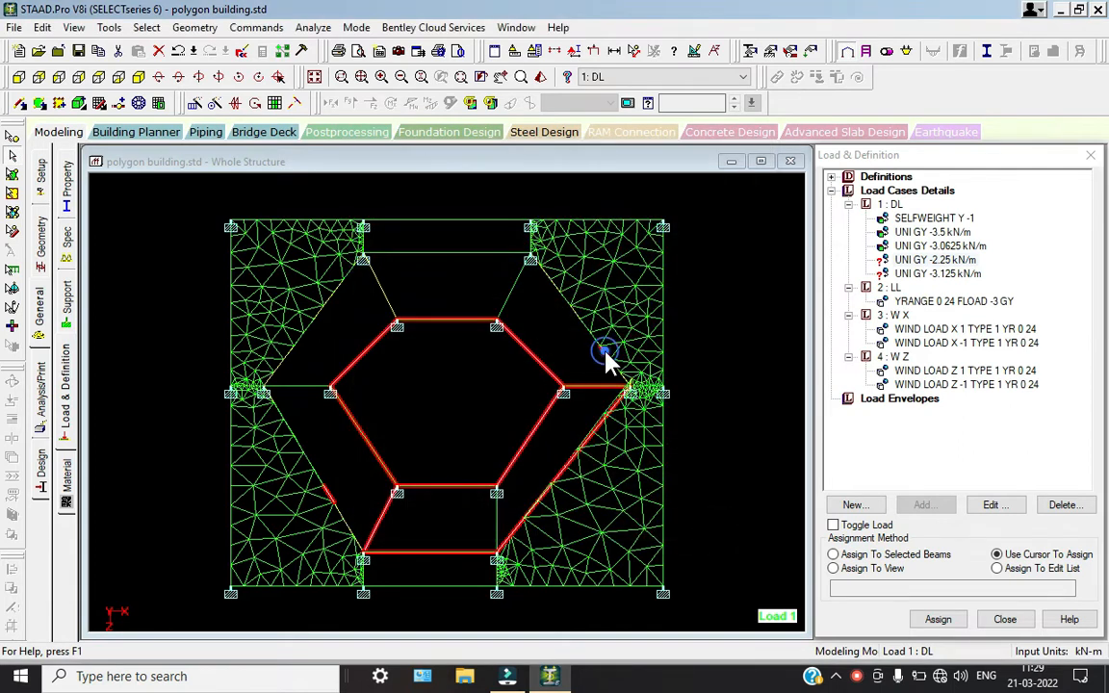
{"action": "left_click", "coordinate": [549, 277], "text": "ctrl"}
{"action": "left_click", "coordinate": [563, 299], "text": "ctrl"}
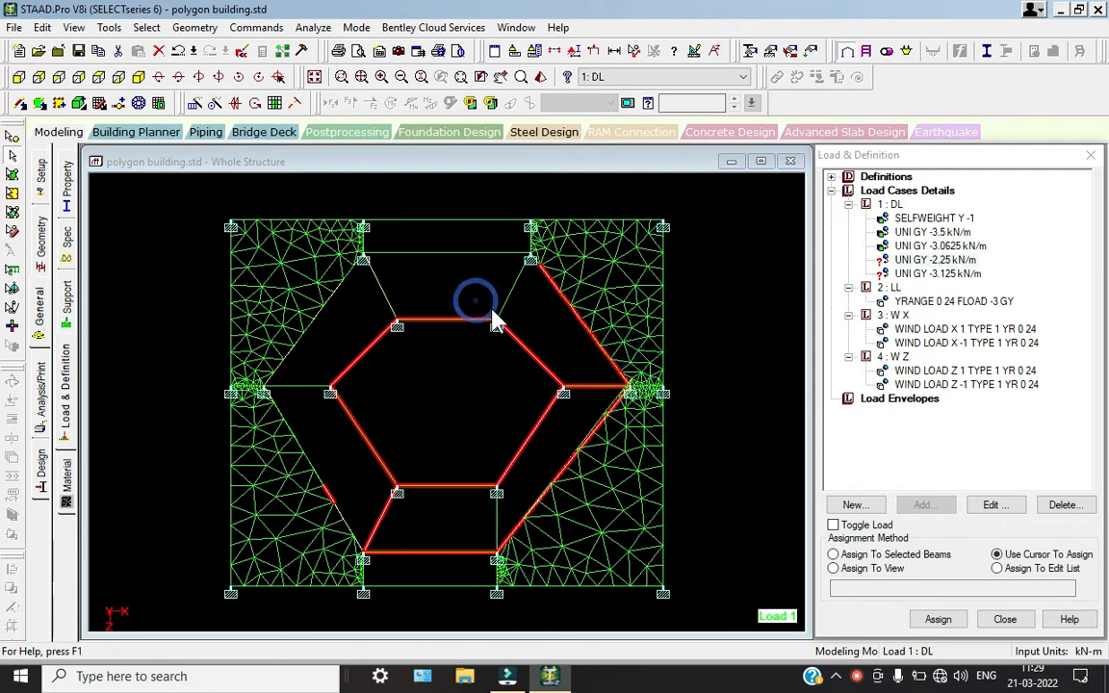
{"action": "left_click_drag", "start_coordinate": [544, 322], "coordinate": [361, 260]}
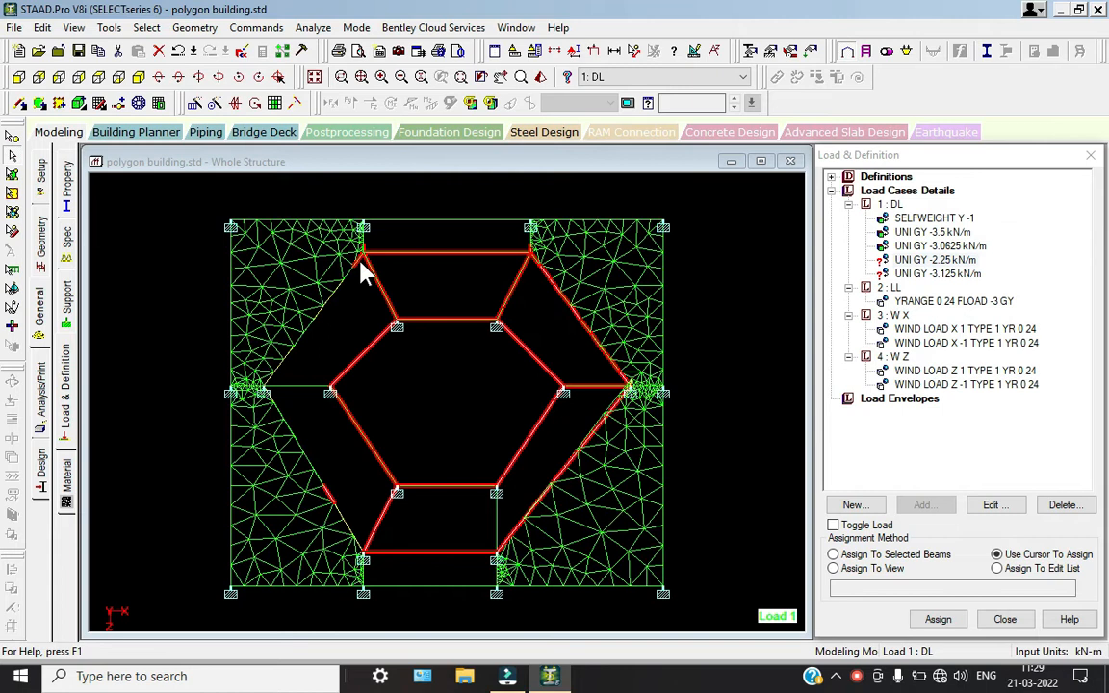
{"action": "left_click", "coordinate": [404, 409]}
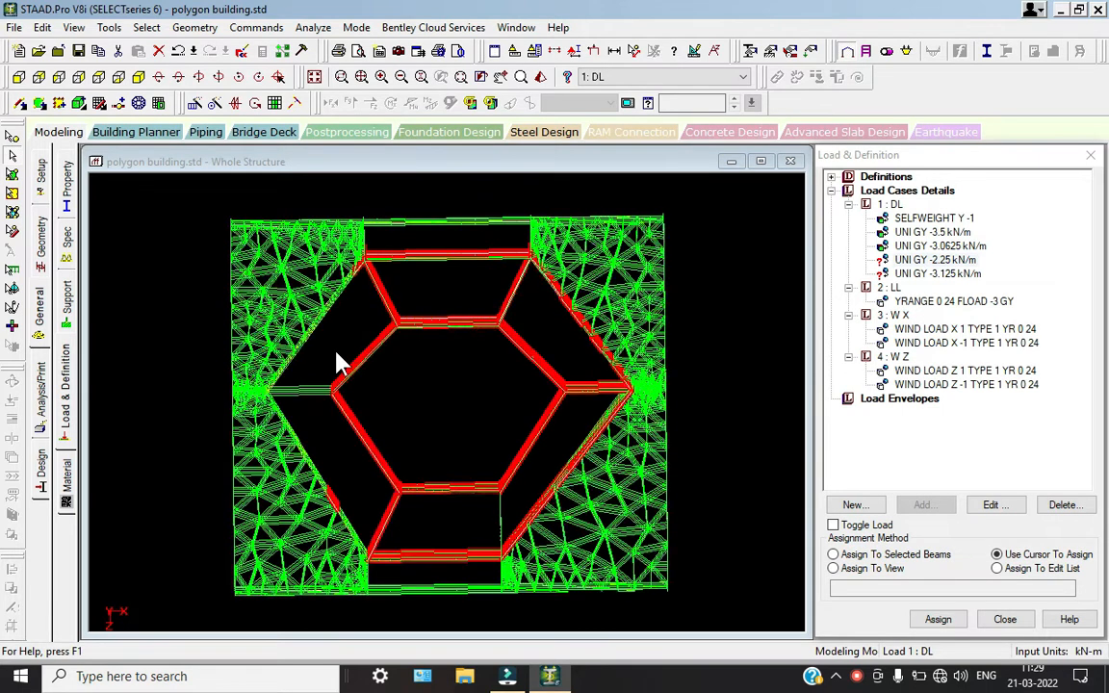
{"action": "left_click_drag", "start_coordinate": [344, 355], "coordinate": [308, 310]}
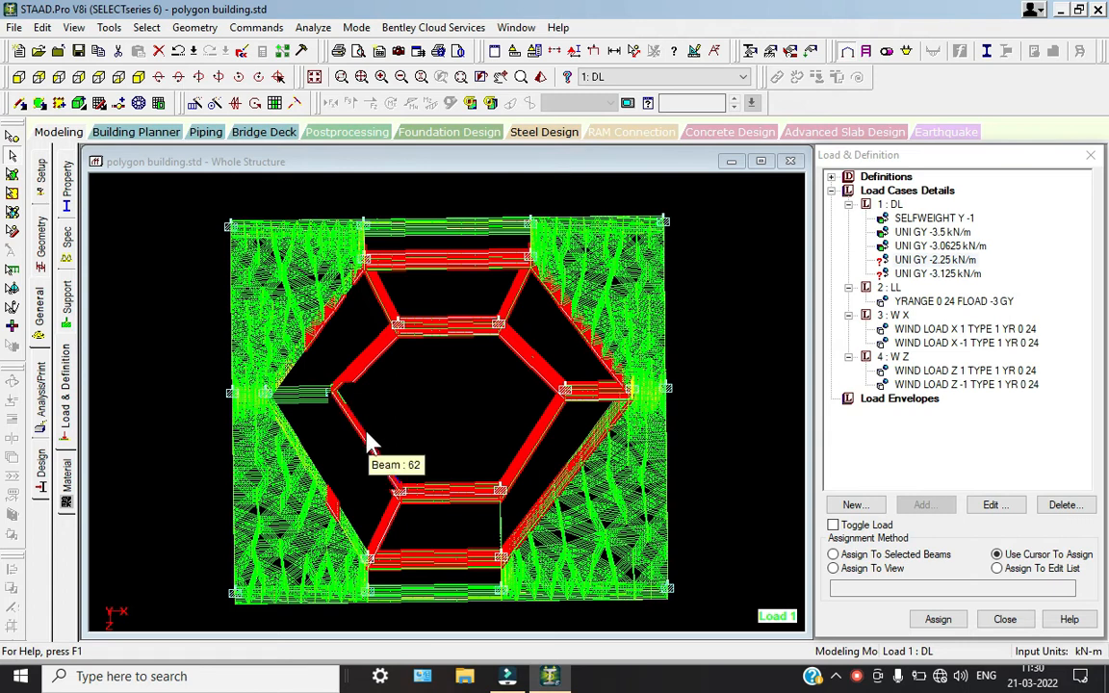
{"action": "left_click_drag", "start_coordinate": [347, 463], "coordinate": [257, 322]}
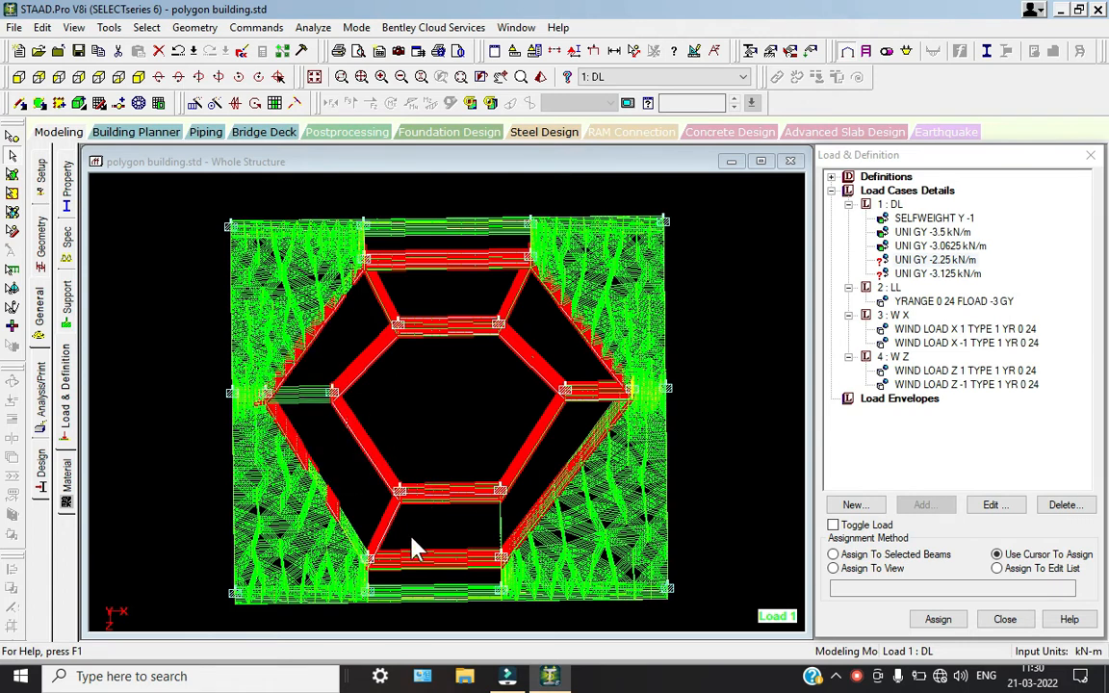
{"action": "left_click_drag", "start_coordinate": [425, 541], "coordinate": [253, 412]}
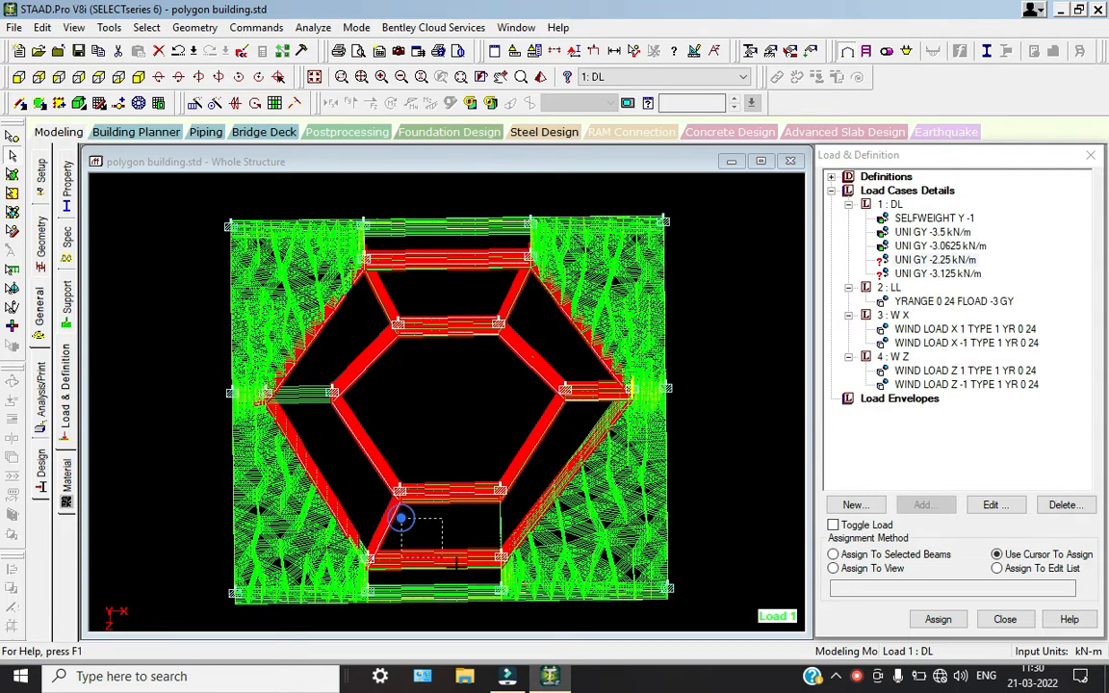
{"action": "left_click_drag", "start_coordinate": [457, 564], "coordinate": [502, 583]}
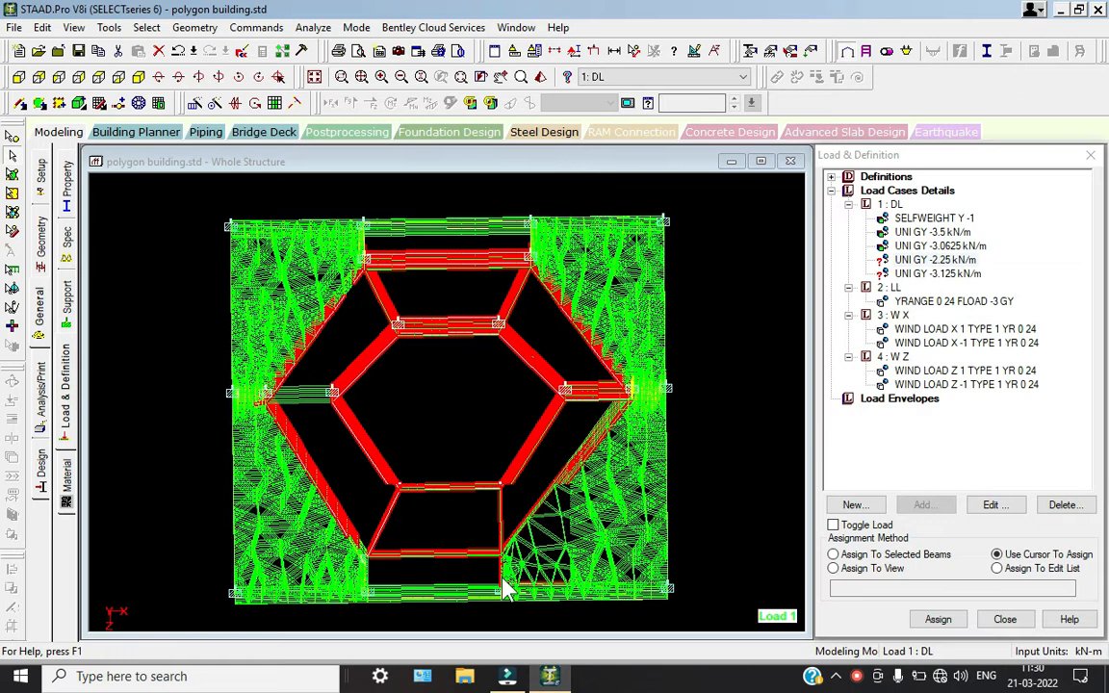
{"action": "left_click", "coordinate": [388, 583]}
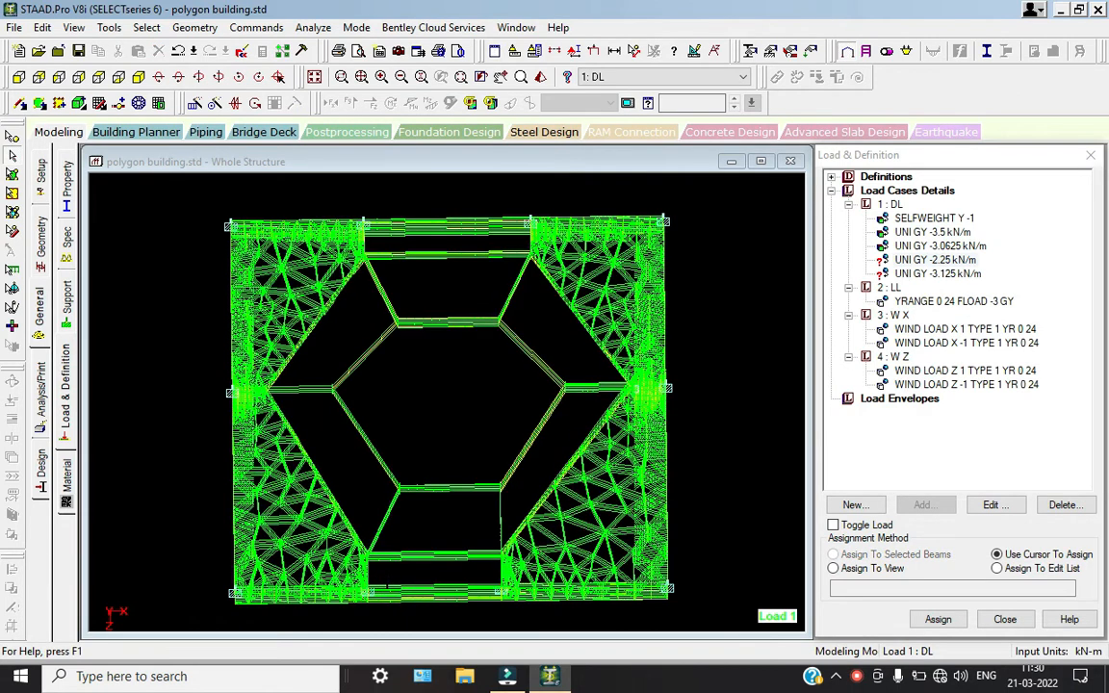
In plan view, select the beams along the left and right sides of the inner and outer hexagons, declining the auto save
{"action": "left_click", "coordinate": [119, 77]}
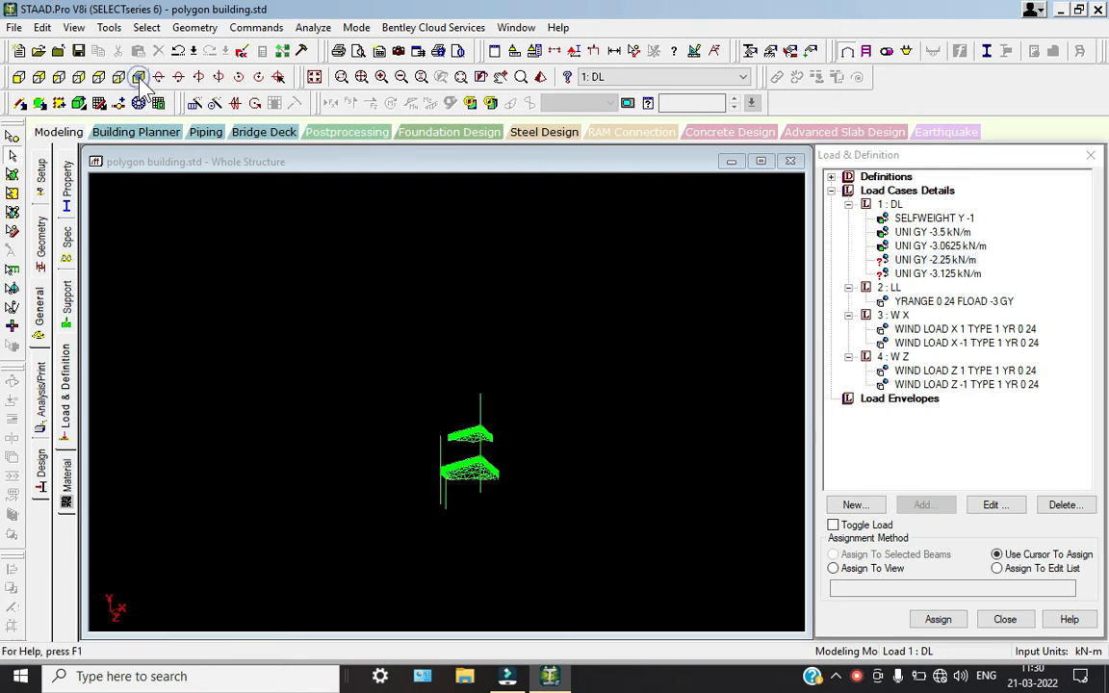
{"action": "left_click", "coordinate": [106, 78]}
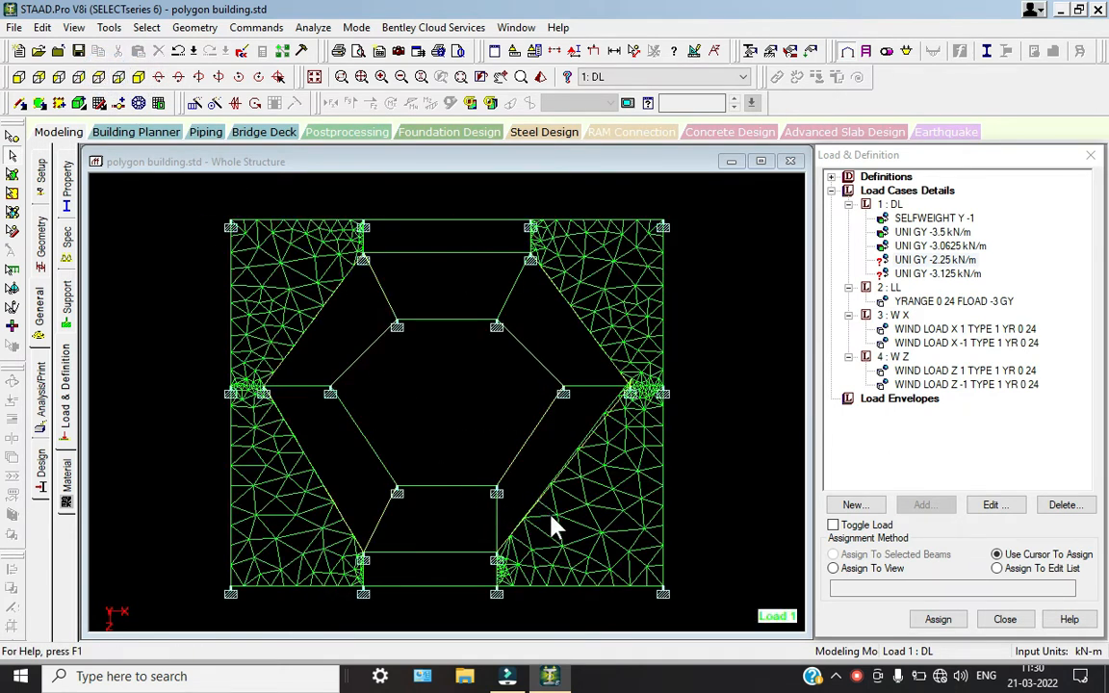
{"action": "left_click_drag", "start_coordinate": [395, 510], "coordinate": [261, 245]}
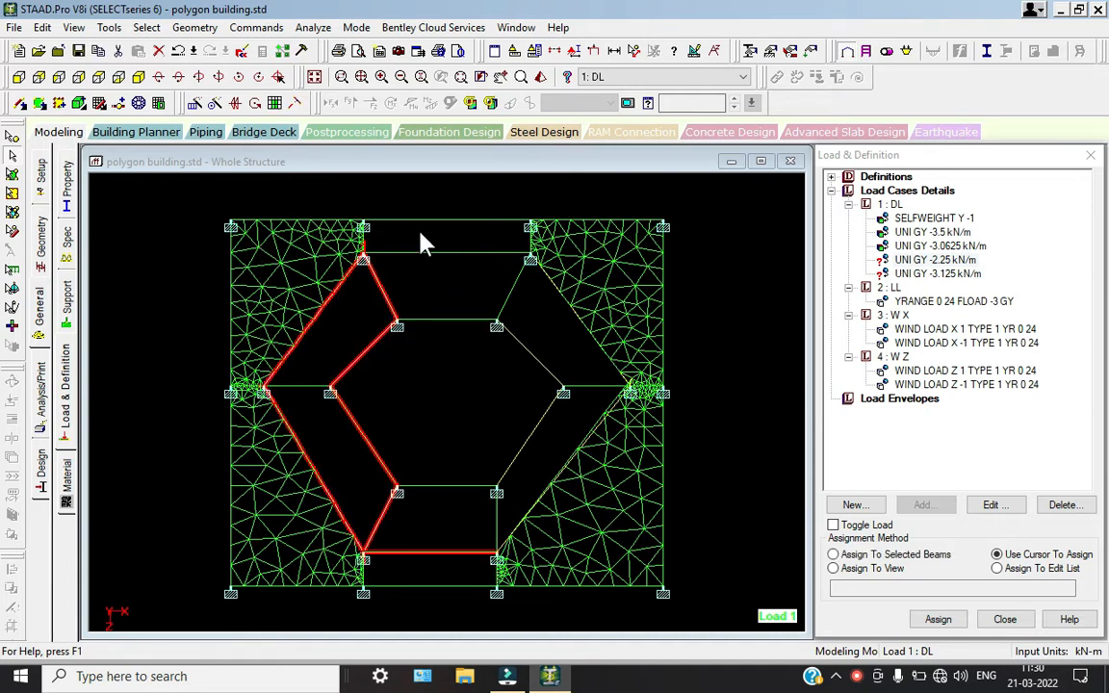
{"action": "left_click_drag", "start_coordinate": [476, 232], "coordinate": [606, 573]}
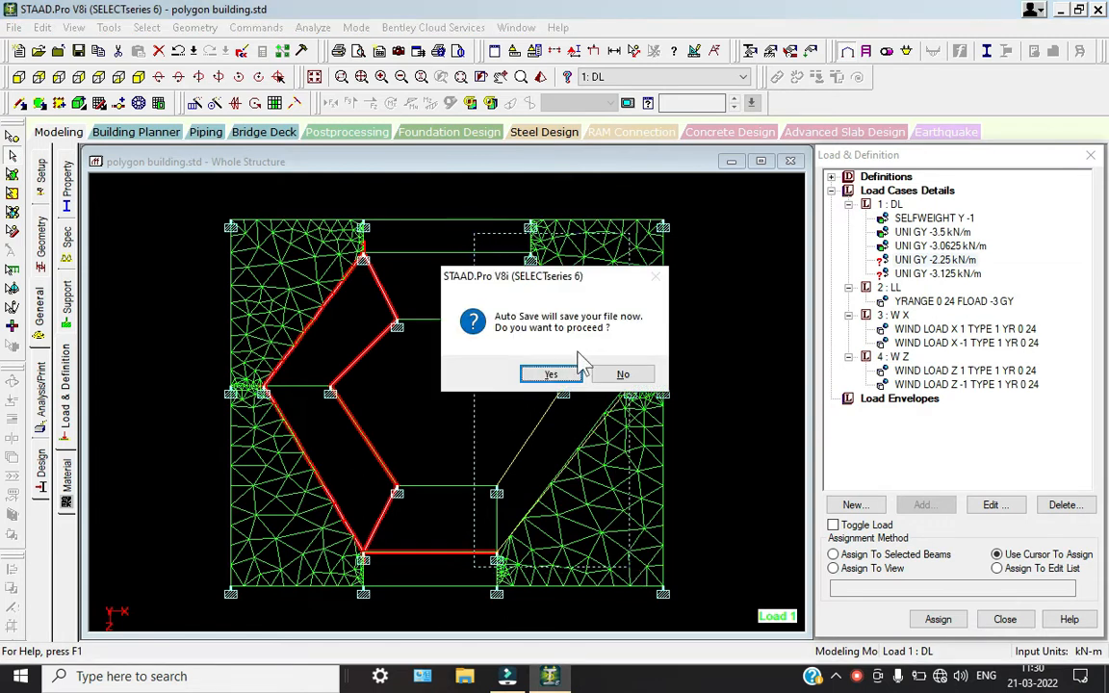
{"action": "left_click", "coordinate": [609, 376]}
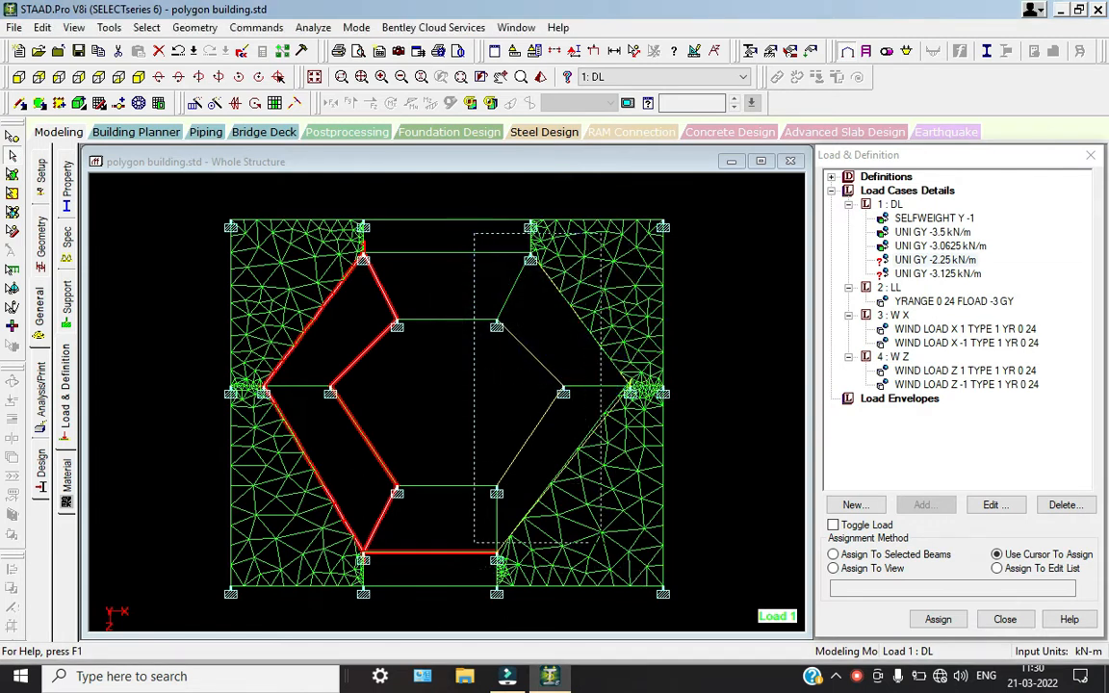
{"action": "left_click_drag", "start_coordinate": [628, 575], "coordinate": [630, 576]}
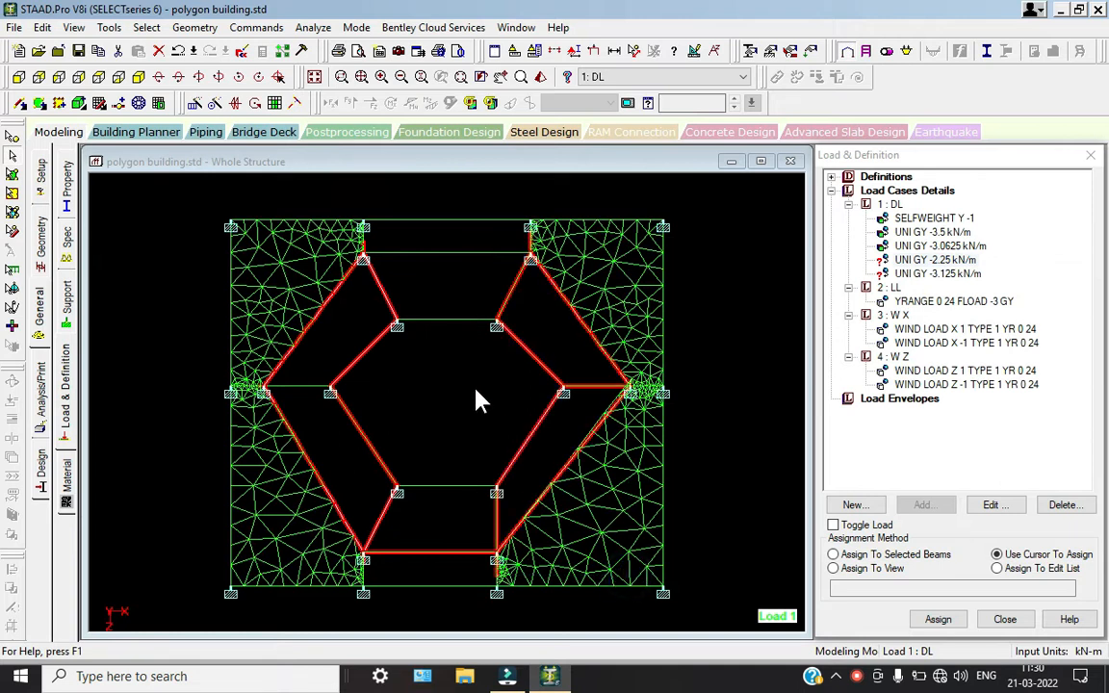
Add the inner hexagon's upper and lower horizontal beams and the outer hexagon's upper horizontal beams to the selection
{"action": "right_click", "coordinate": [395, 233]}
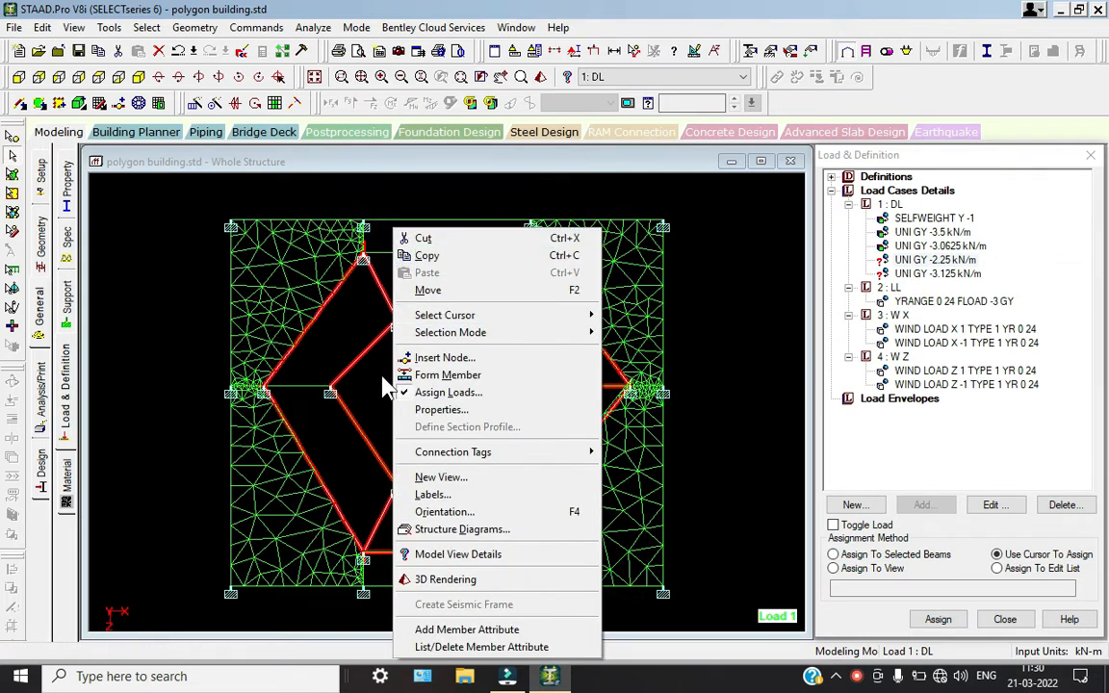
{"action": "left_click", "coordinate": [385, 388]}
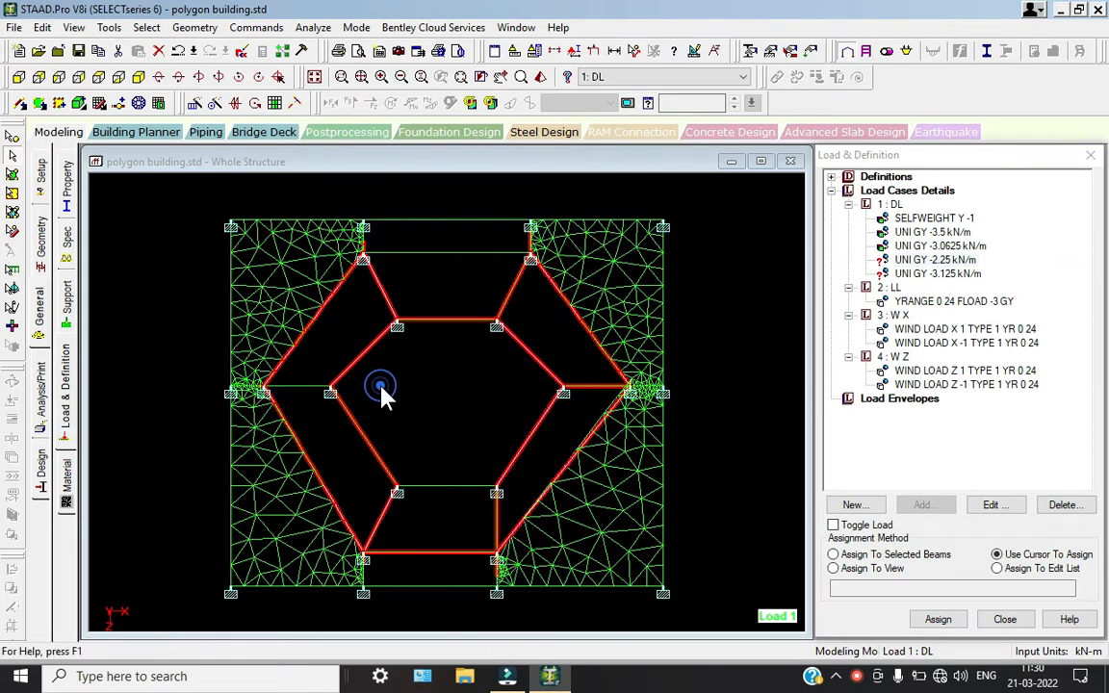
{"action": "left_click", "coordinate": [449, 482]}
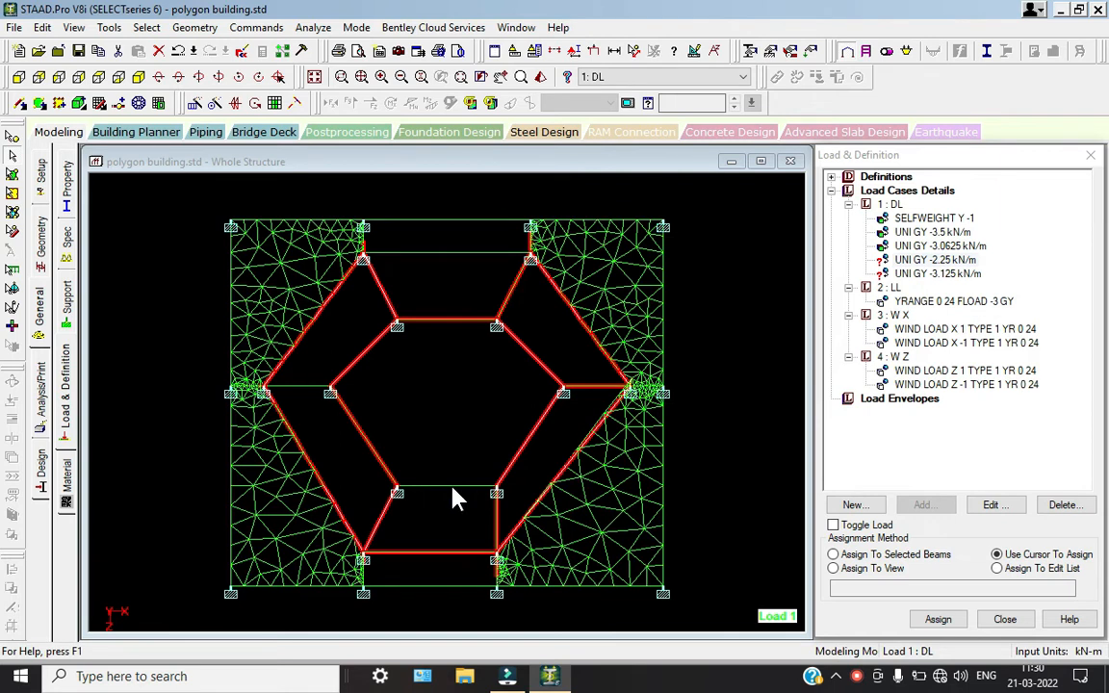
{"action": "left_click", "coordinate": [440, 254]}
{"action": "left_click_drag", "start_coordinate": [425, 282], "coordinate": [362, 228]}
{"action": "left_click_drag", "start_coordinate": [428, 291], "coordinate": [347, 230]}
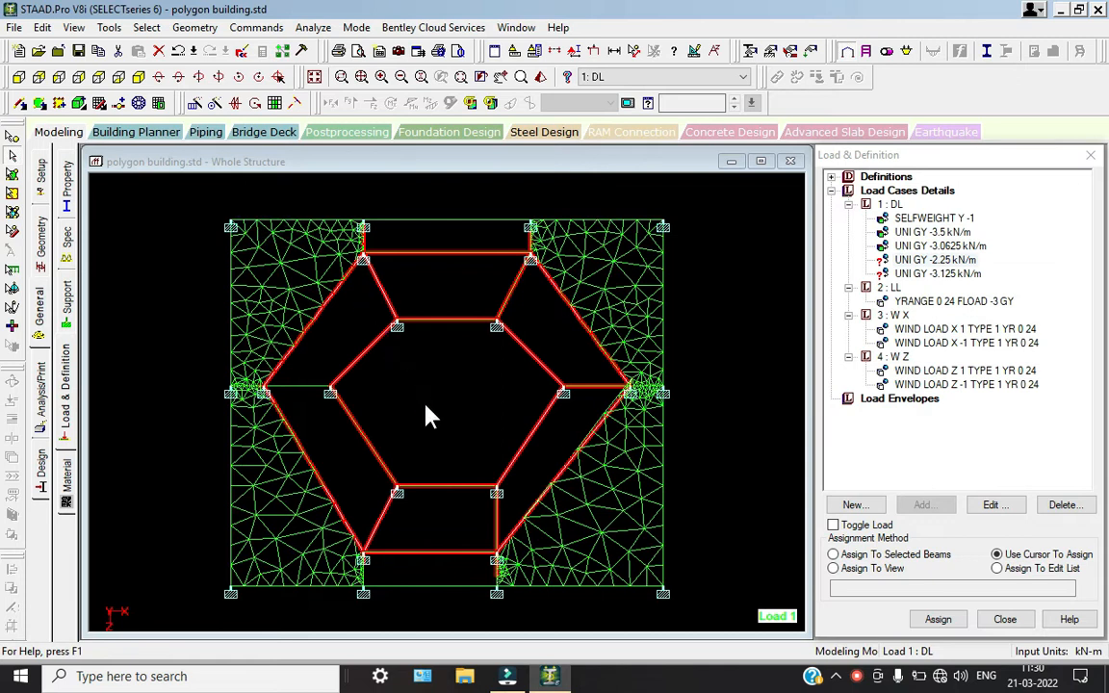
Assign the UNI GY -2.25 kN/m dead load to the selected beams
{"action": "left_click", "coordinate": [896, 556]}
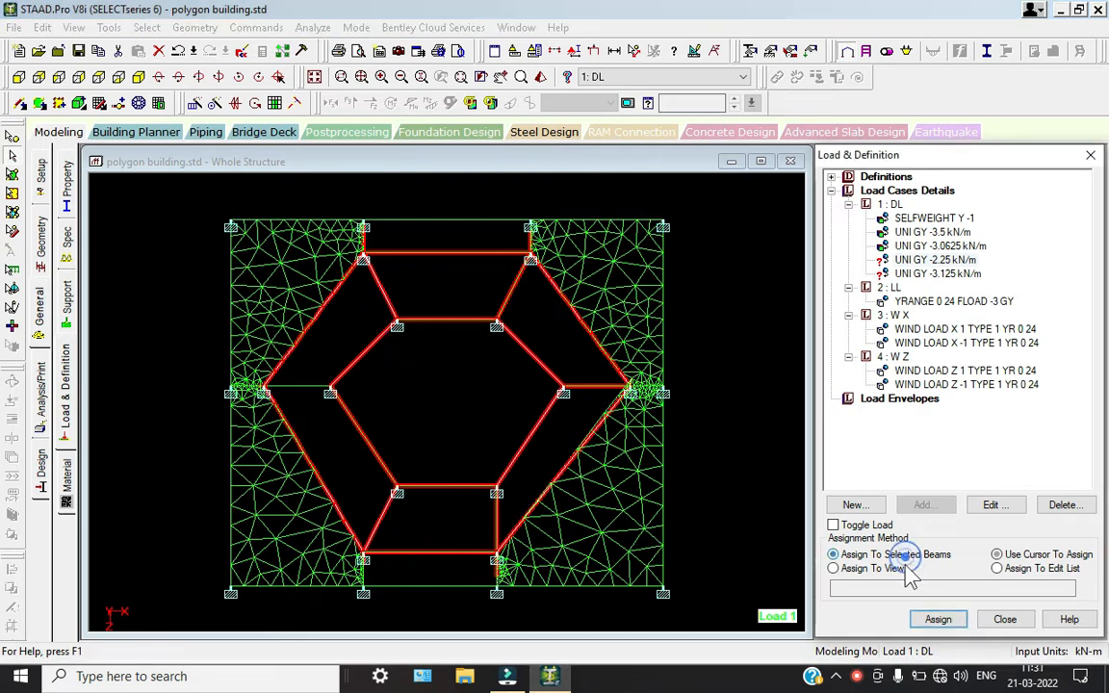
{"action": "left_click", "coordinate": [934, 620]}
{"action": "left_click", "coordinate": [972, 444]}
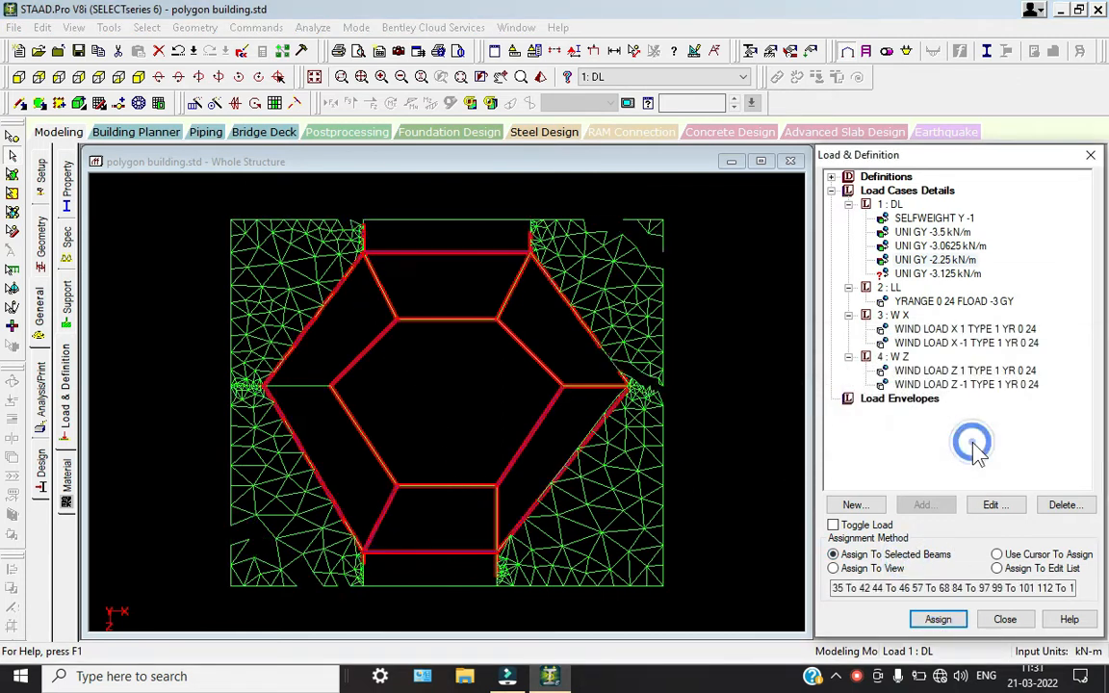
Show the model in isometric view and assign the UNI GY -3.125 kN/m dead load to the whole view
{"action": "left_click", "coordinate": [142, 77]}
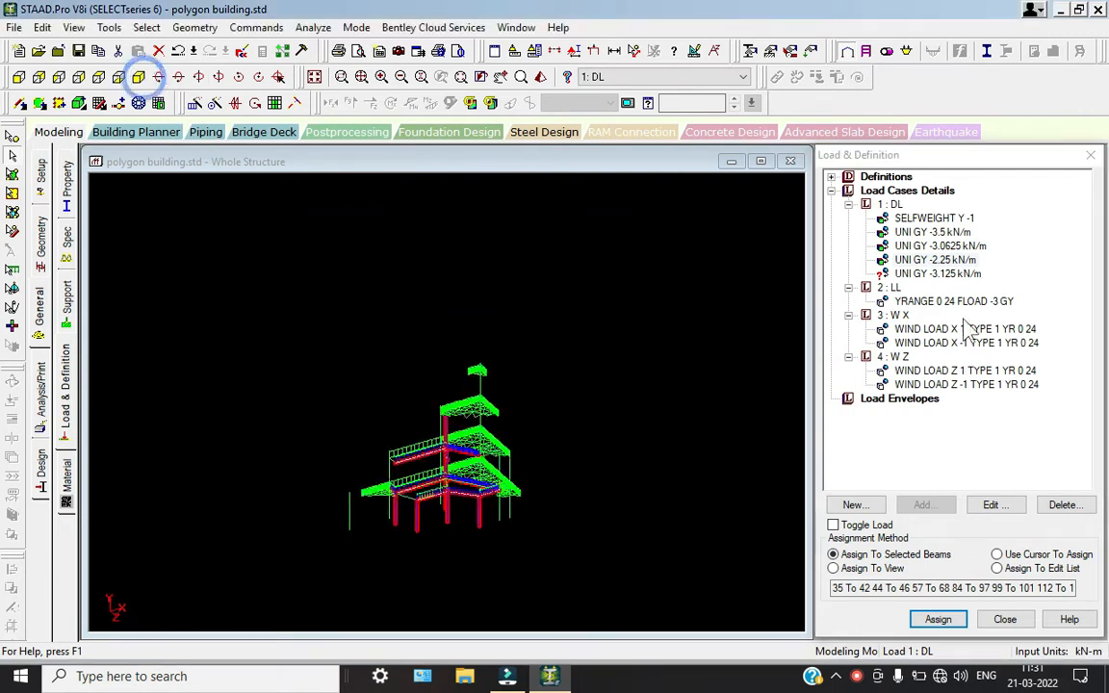
{"action": "left_click", "coordinate": [939, 273]}
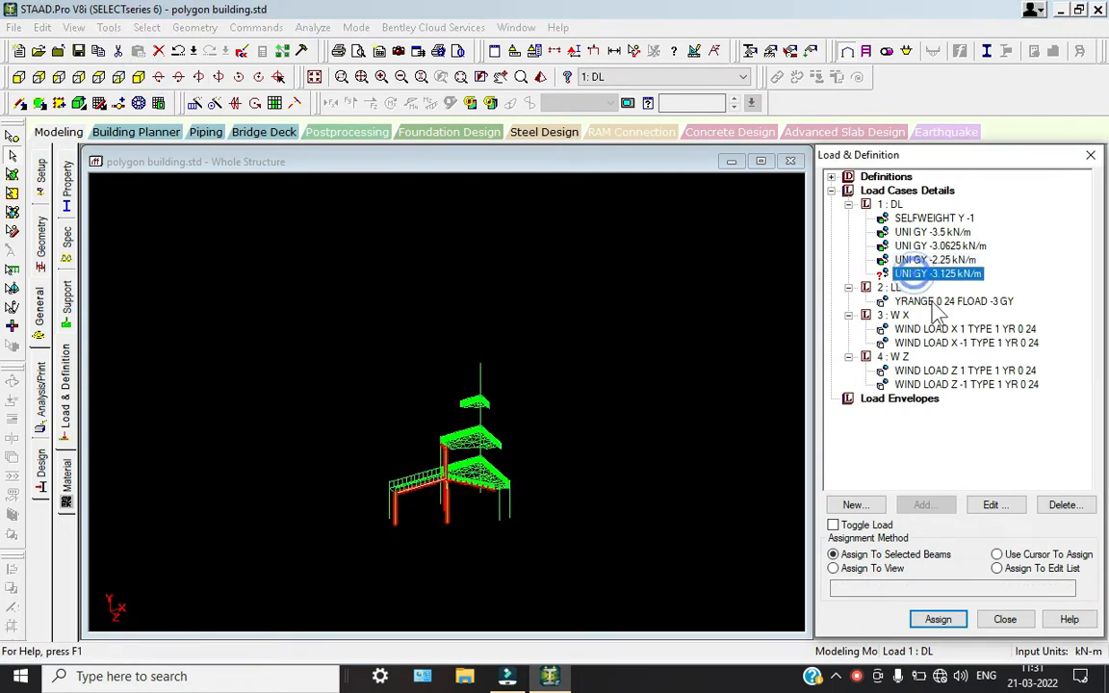
{"action": "left_click", "coordinate": [897, 569]}
{"action": "left_click", "coordinate": [939, 619]}
{"action": "left_click", "coordinate": [985, 436]}
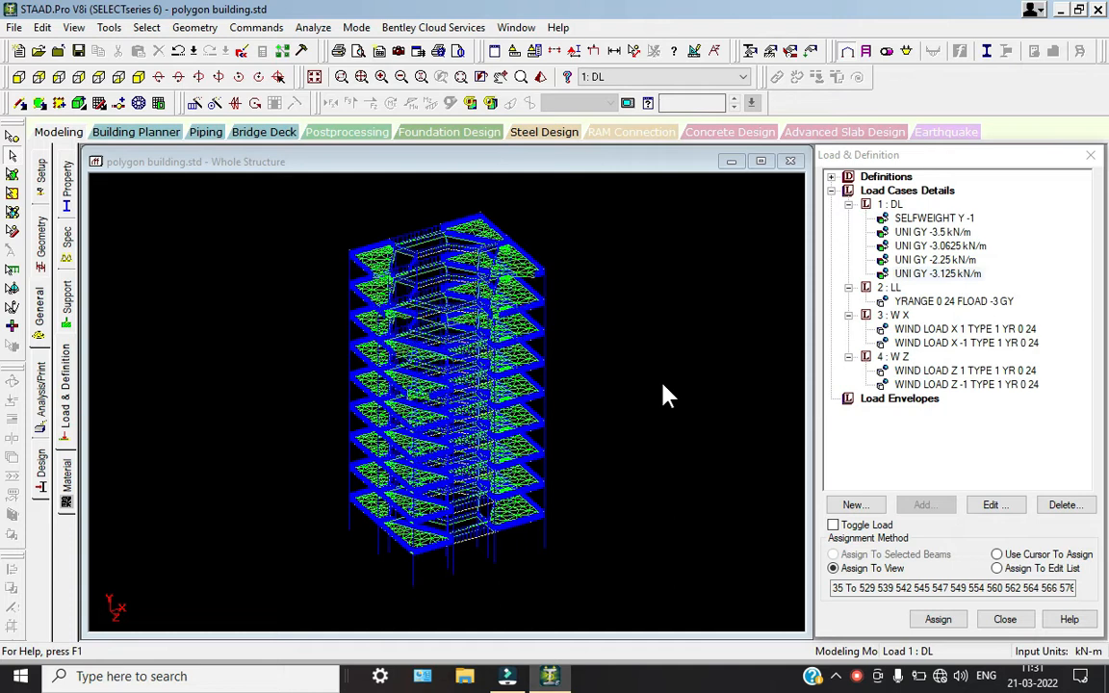
Examine the positive and negative wind loads of the W X and W Z load cases on the model one by one
{"action": "left_click", "coordinate": [931, 332]}
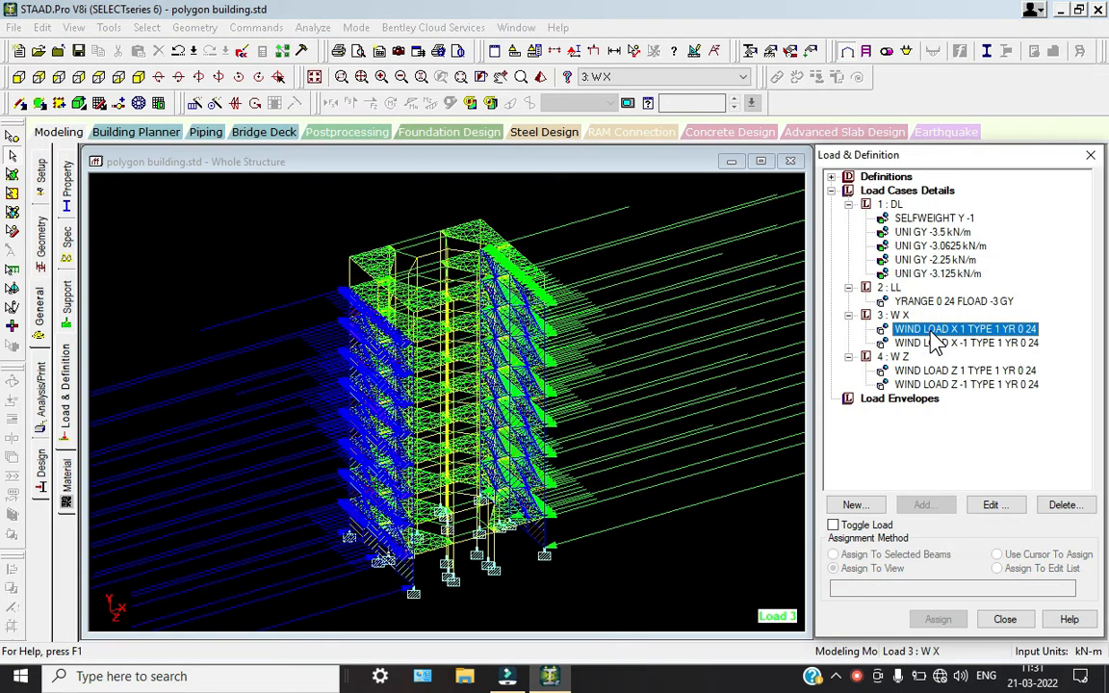
{"action": "left_click", "coordinate": [940, 345]}
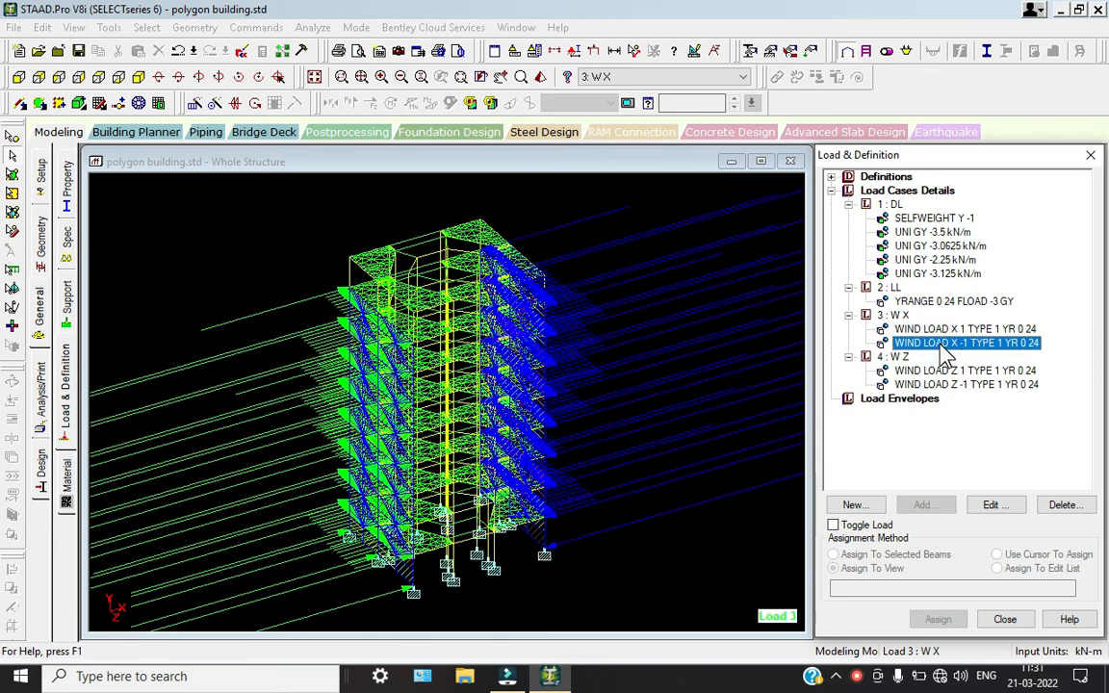
{"action": "left_click", "coordinate": [942, 371]}
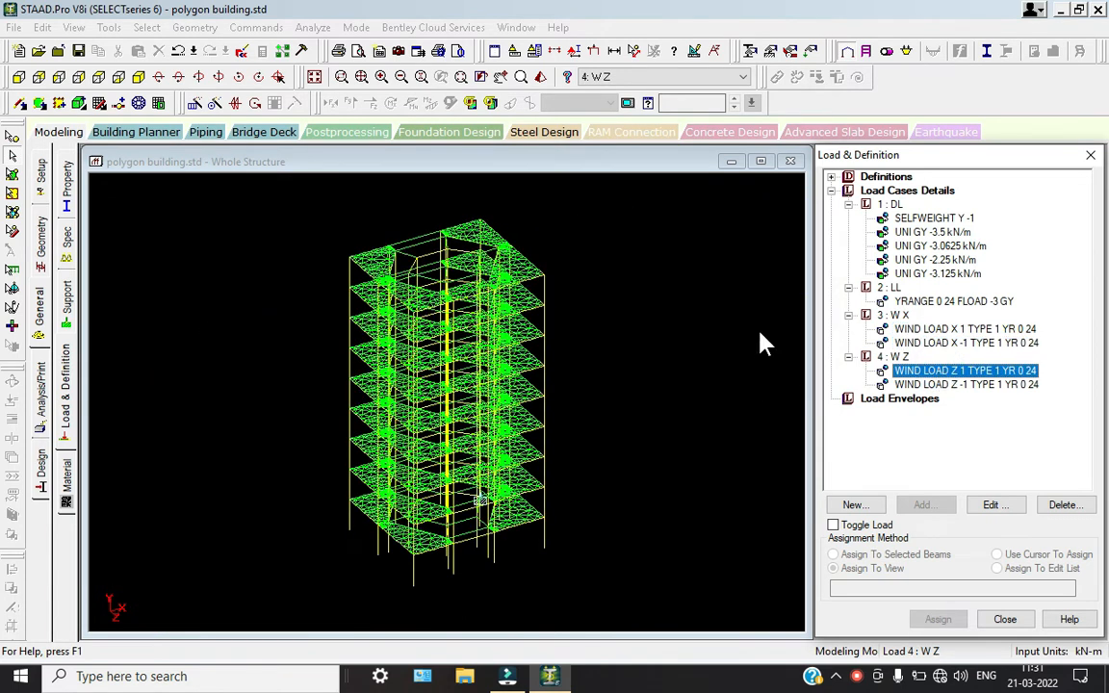
{"action": "left_click", "coordinate": [950, 383]}
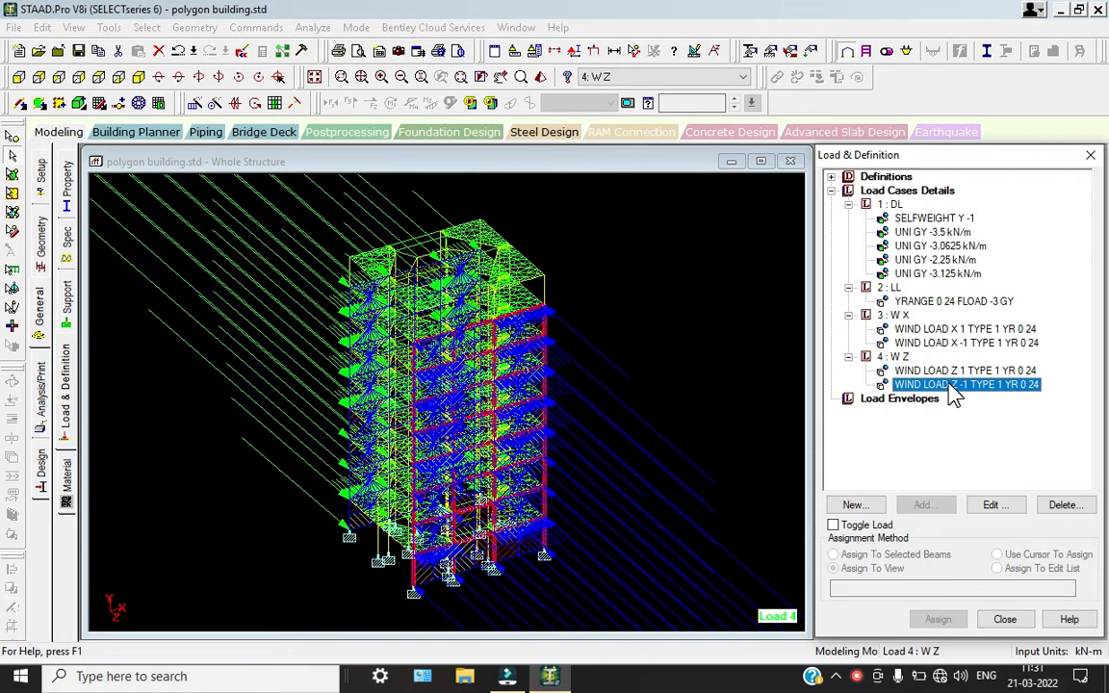
{"action": "left_click", "coordinate": [697, 342]}
{"action": "scroll", "coordinate": [469, 340], "scroll_direction": "up", "scroll_amount": 2}
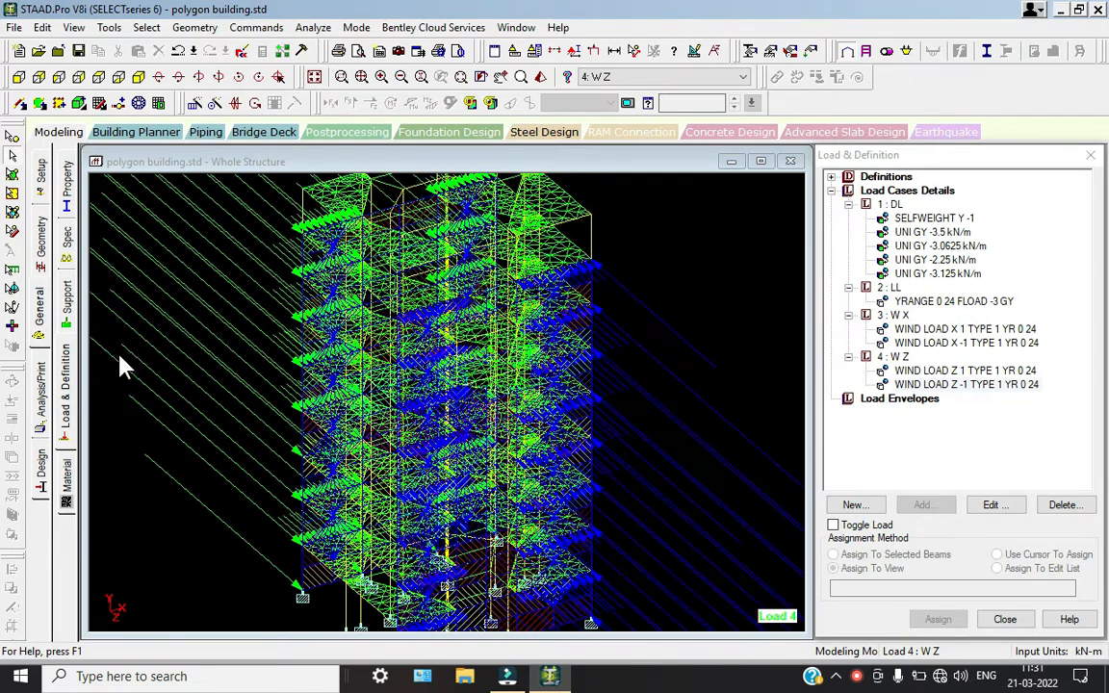
Assign the CONCRETE material to the whole structure in view
{"action": "left_click", "coordinate": [66, 481]}
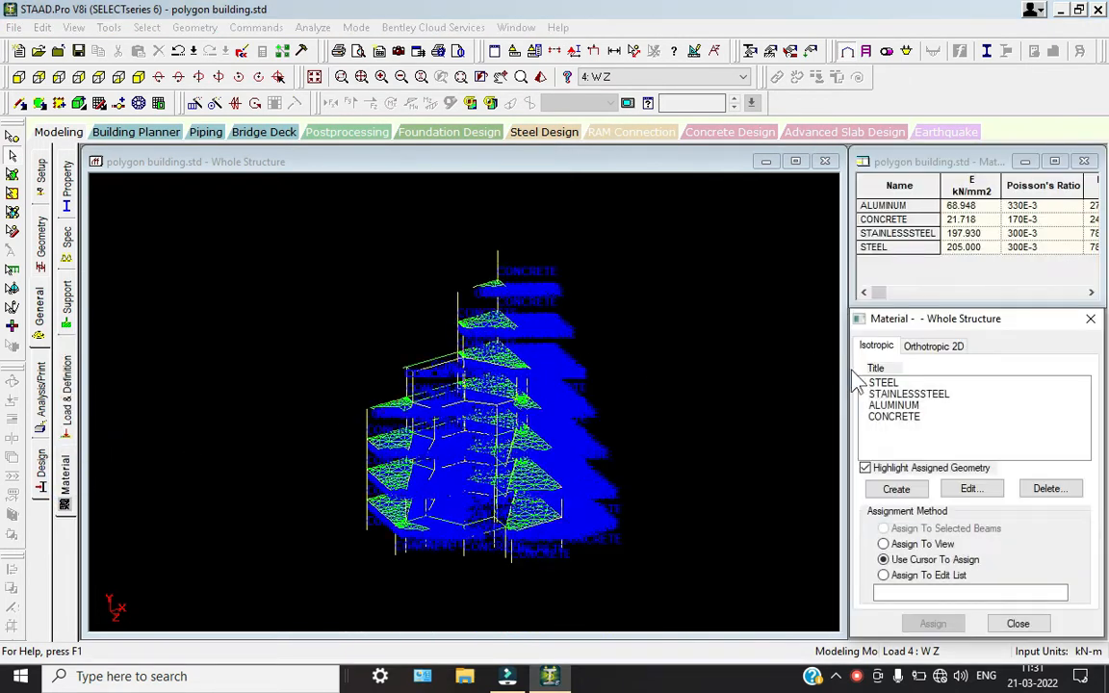
{"action": "left_click", "coordinate": [906, 423]}
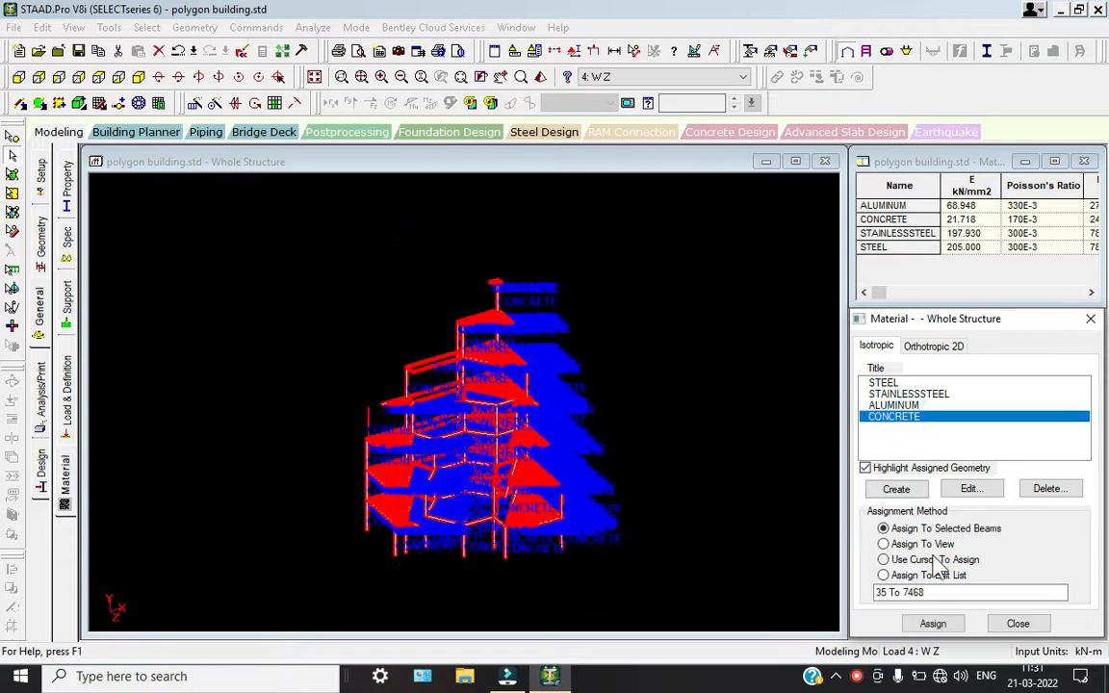
{"action": "left_click", "coordinate": [932, 625]}
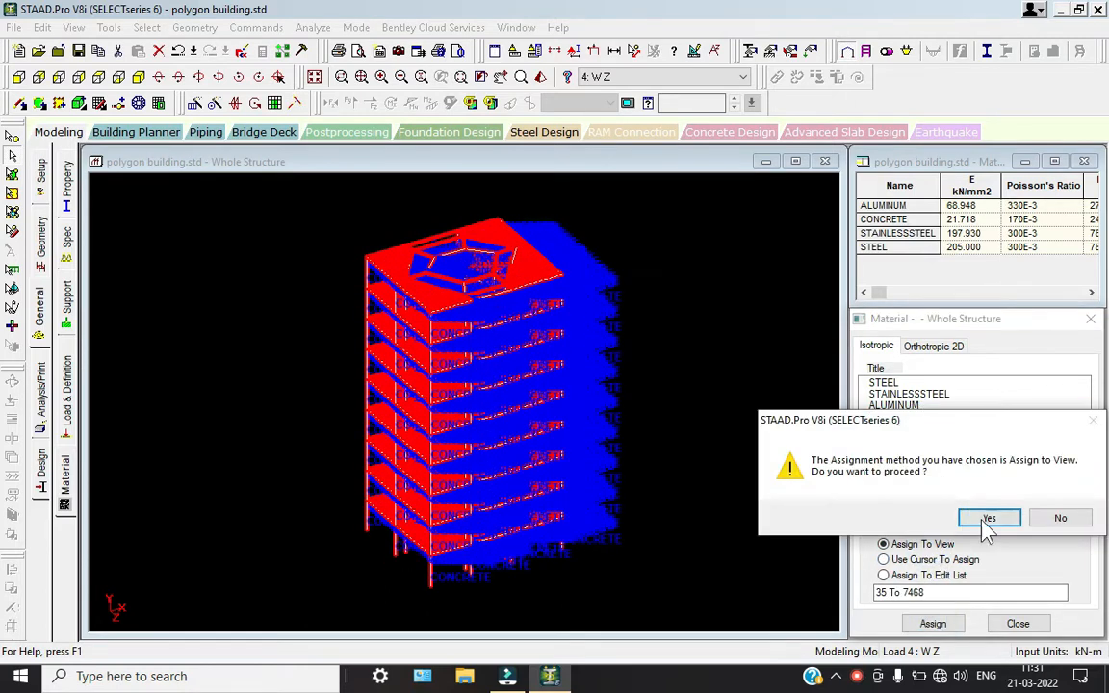
{"action": "left_click", "coordinate": [985, 517]}
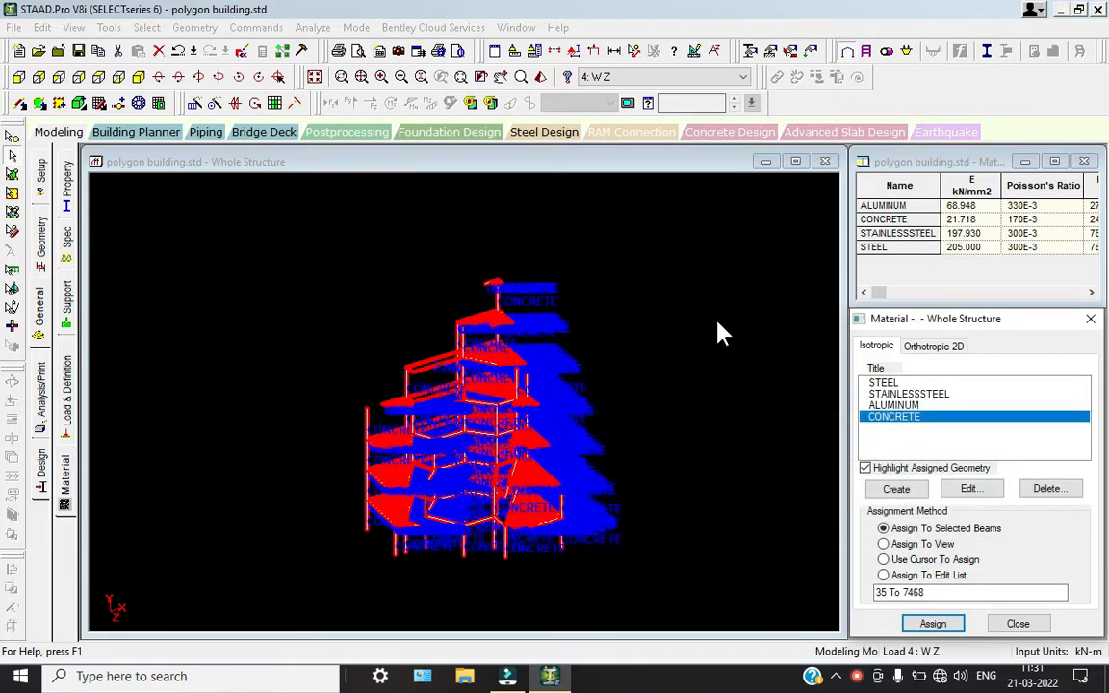
Add a Perform Analysis command with the No Print option to the model
{"action": "left_click", "coordinate": [40, 390]}
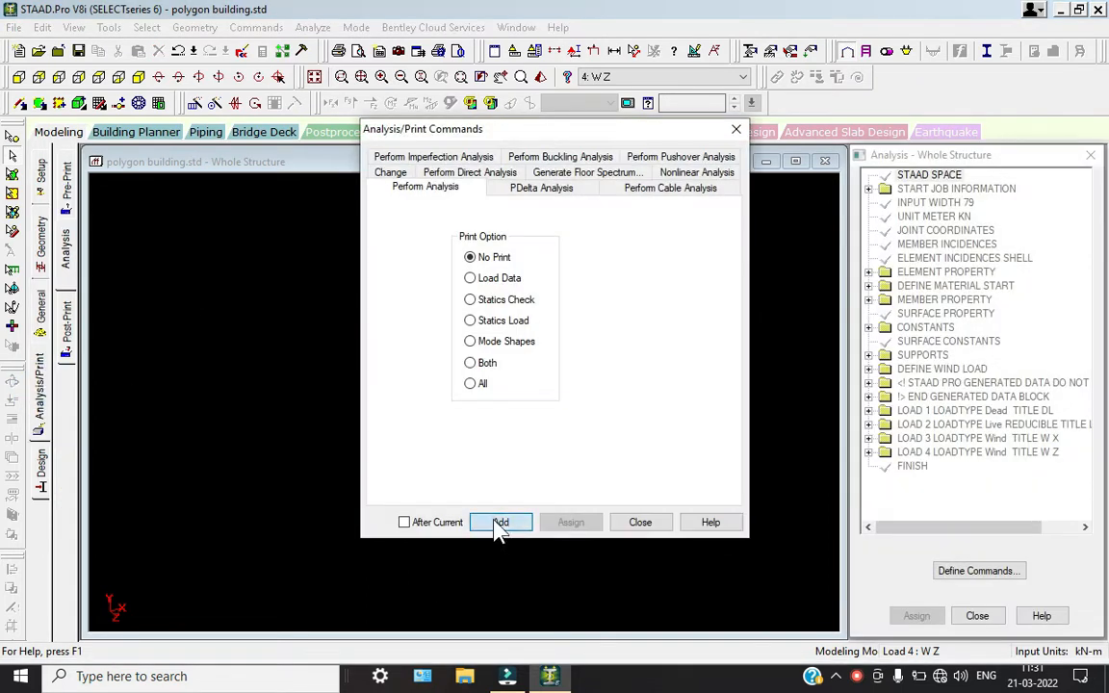
{"action": "left_click", "coordinate": [500, 522]}
{"action": "left_click", "coordinate": [640, 523]}
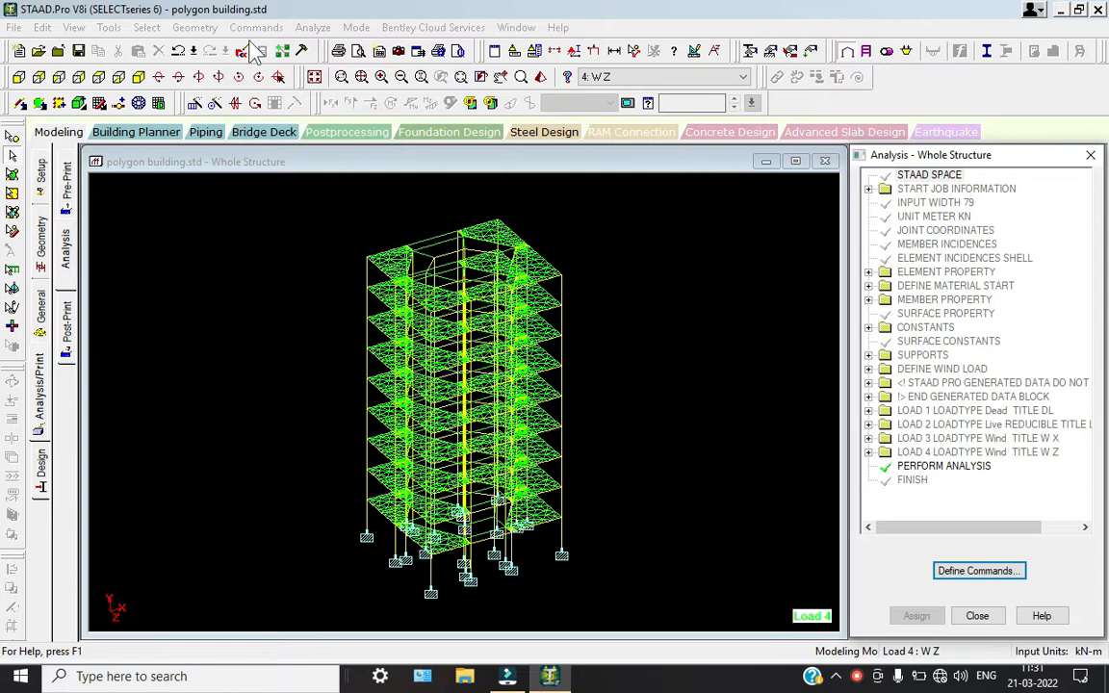
Run the analysis of the building, saving the modified structure first
{"action": "left_click", "coordinate": [313, 27]}
{"action": "left_click", "coordinate": [322, 45]}
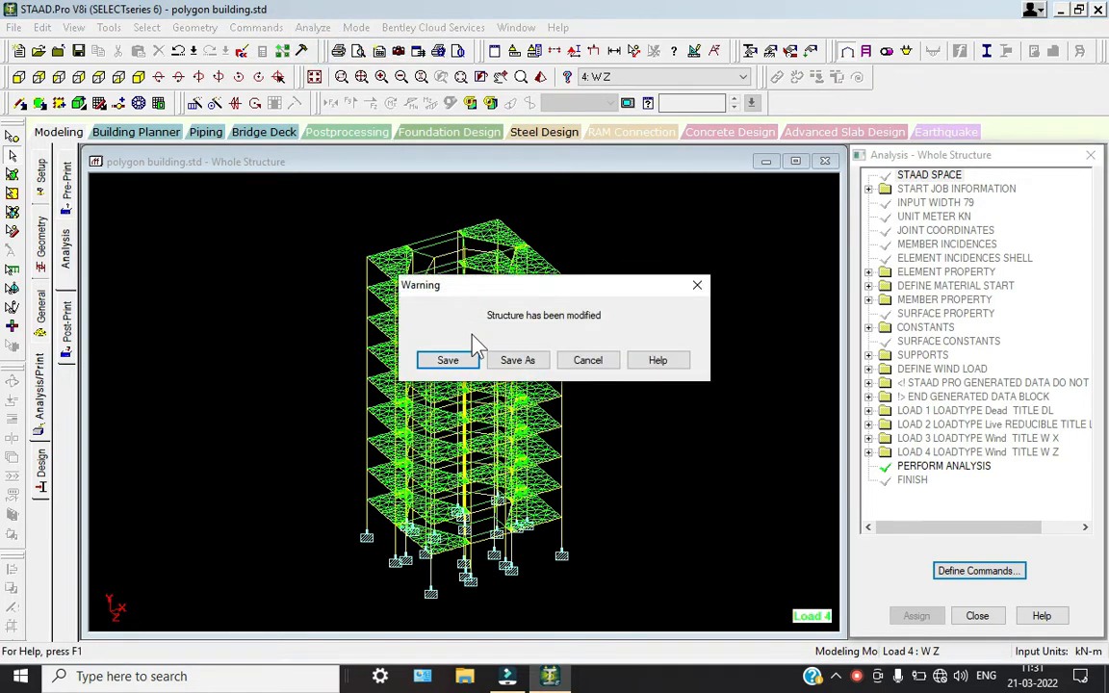
{"action": "left_click", "coordinate": [470, 362]}
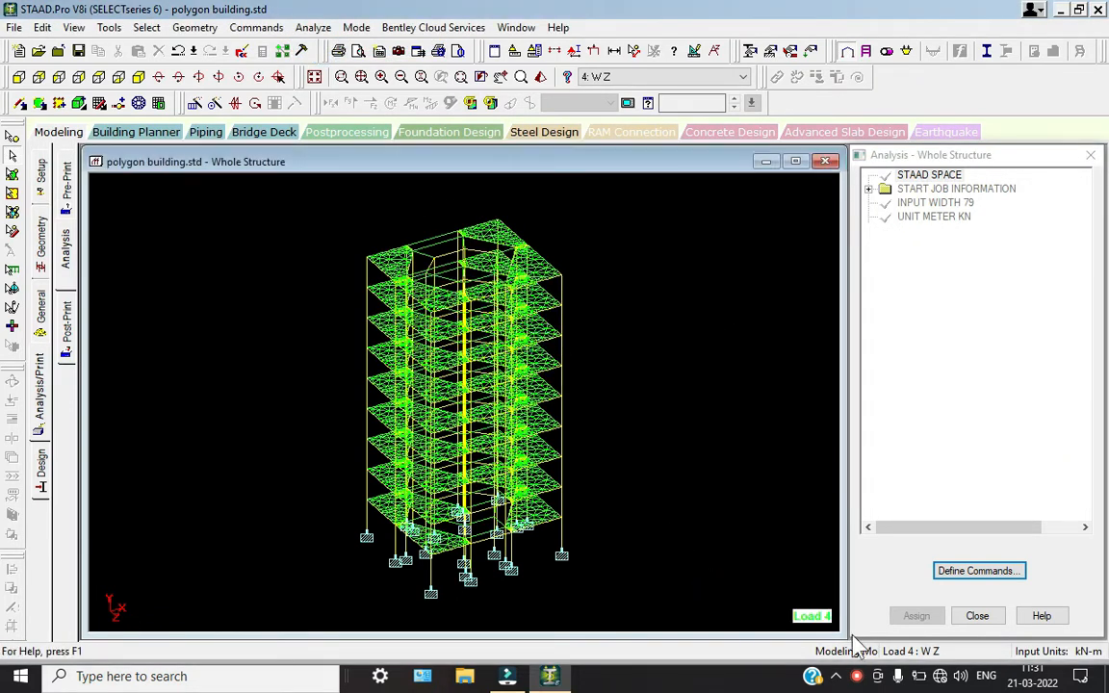
{"action": "left_click", "coordinate": [855, 681]}
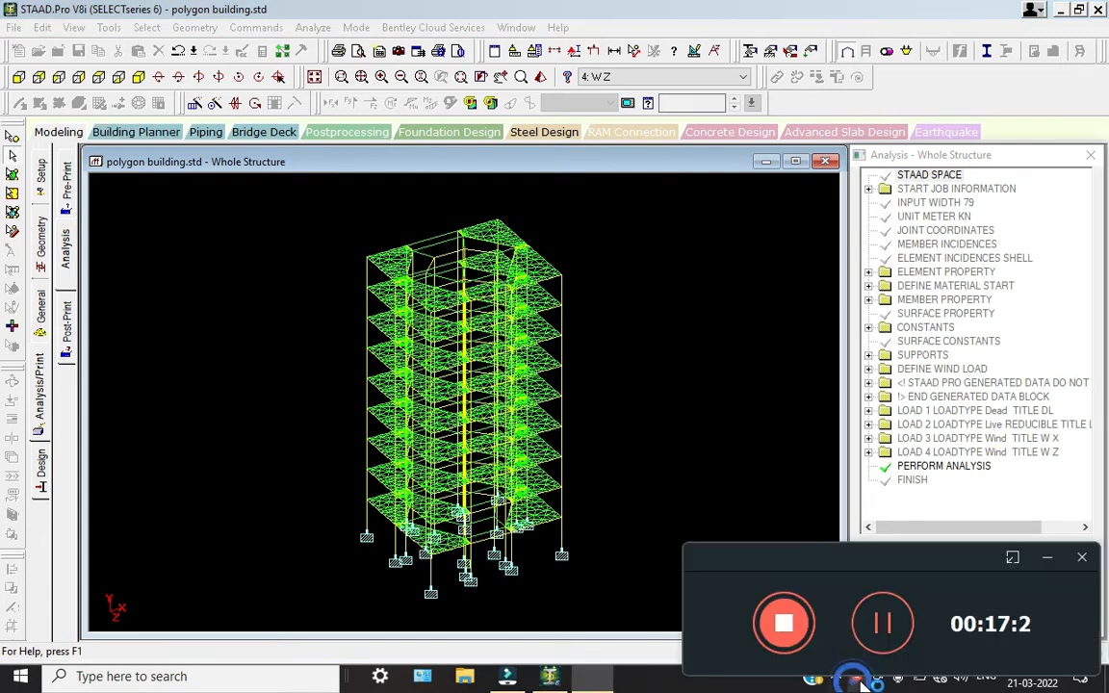
{"action": "left_click", "coordinate": [1043, 560]}
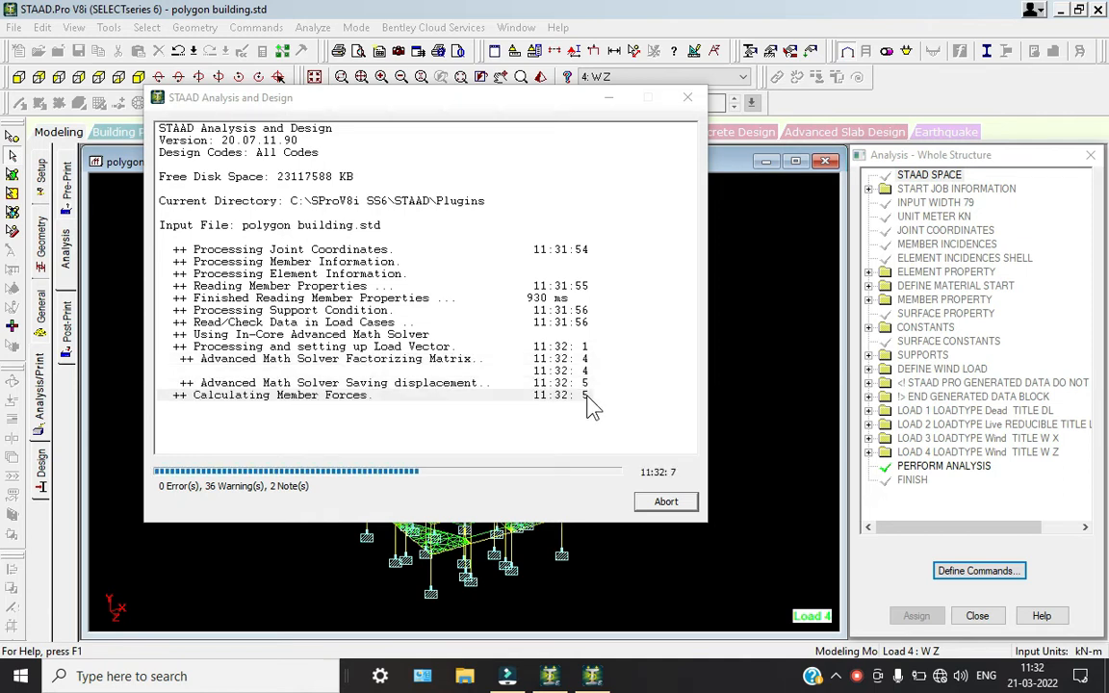
Close the finished analysis run and open its results in post-processing mode
{"action": "left_click_drag", "start_coordinate": [460, 105], "coordinate": [450, 88]}
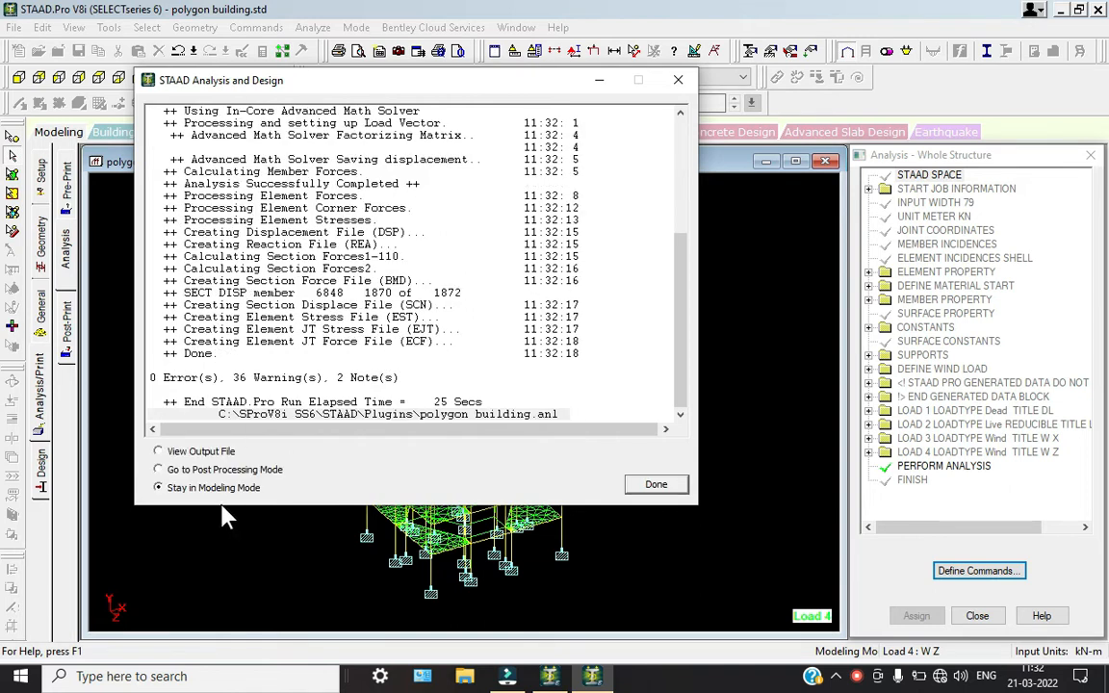
{"action": "left_click", "coordinate": [206, 469]}
{"action": "left_click", "coordinate": [658, 487]}
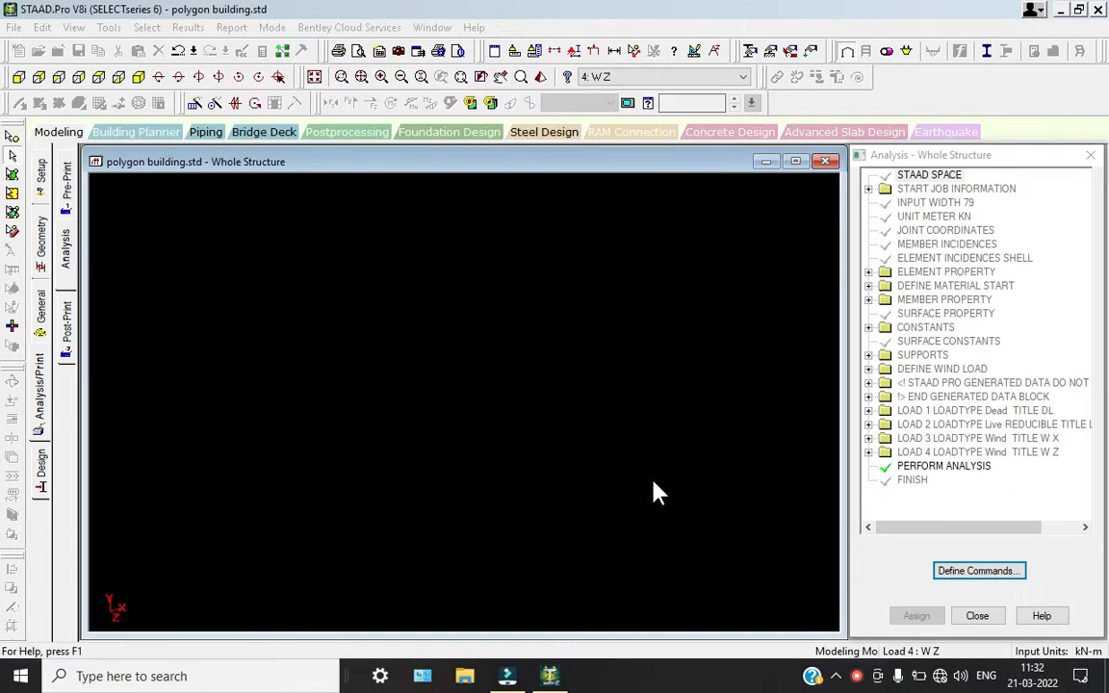
{"action": "left_click", "coordinate": [580, 471]}
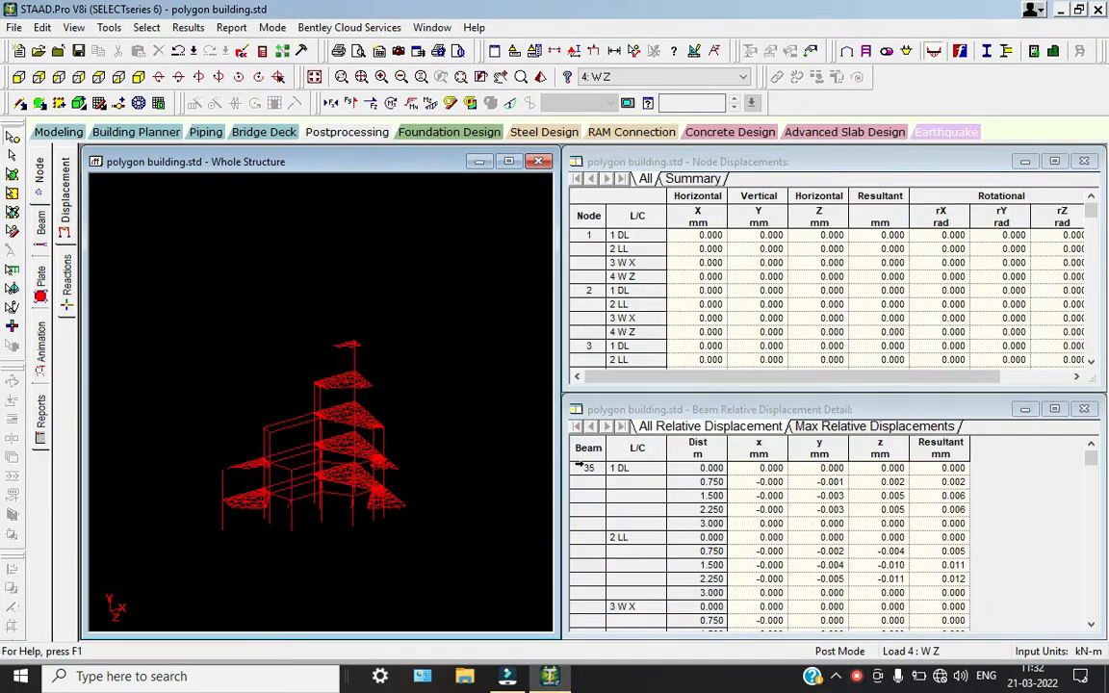
Animate the deflection of the whole building for the W Z load case
{"action": "left_click", "coordinate": [41, 343]}
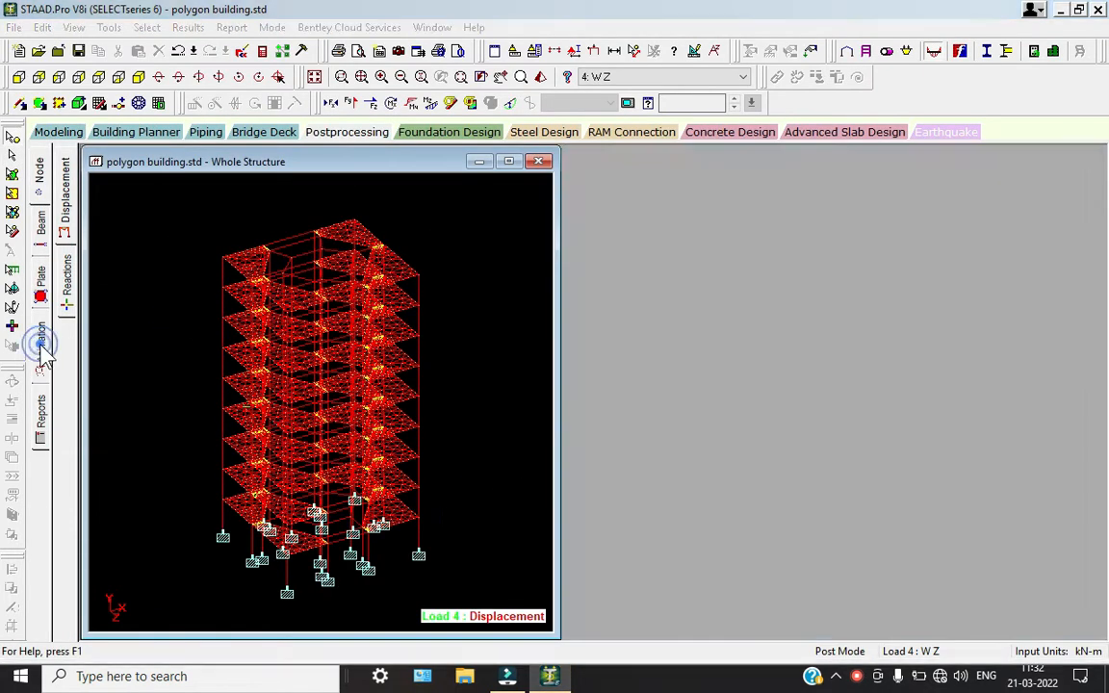
{"action": "left_click", "coordinate": [386, 175]}
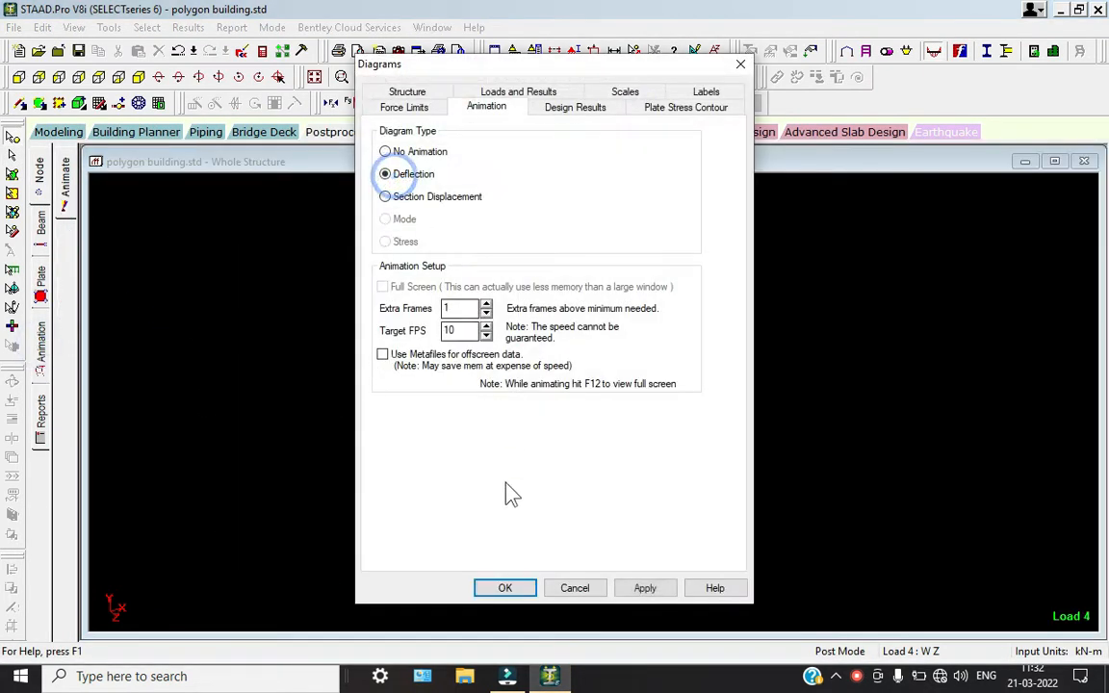
{"action": "left_click", "coordinate": [506, 589]}
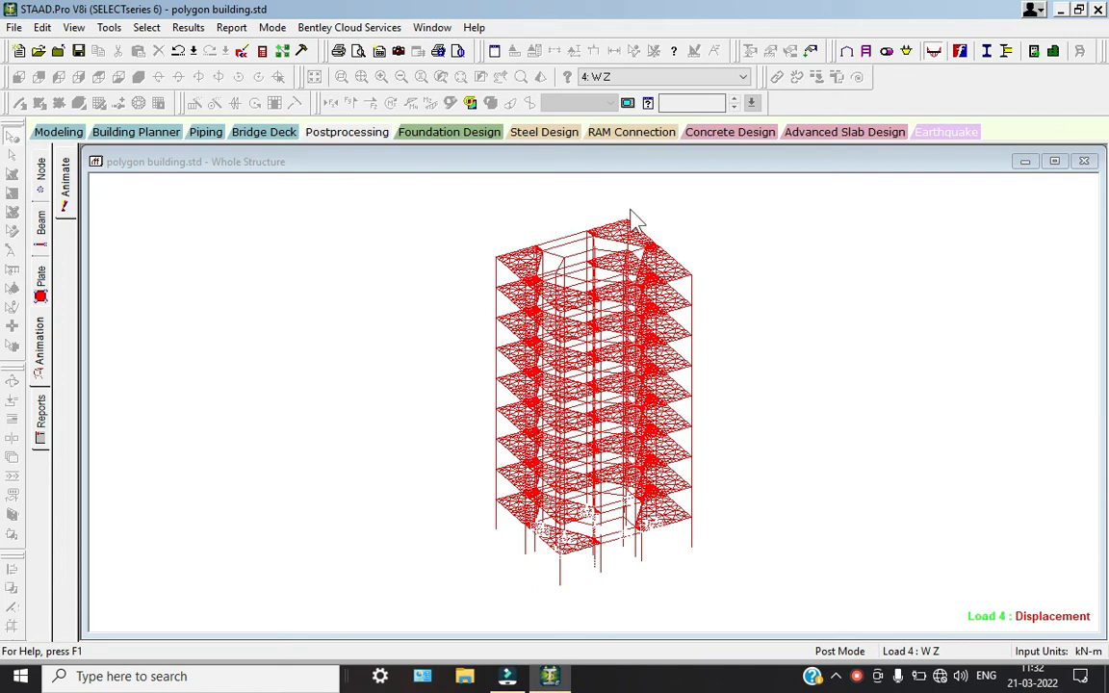
Examine the animated deflection of the building under the W X, LL and DL load cases one by one
{"action": "left_click", "coordinate": [671, 77]}
{"action": "left_click", "coordinate": [616, 102]}
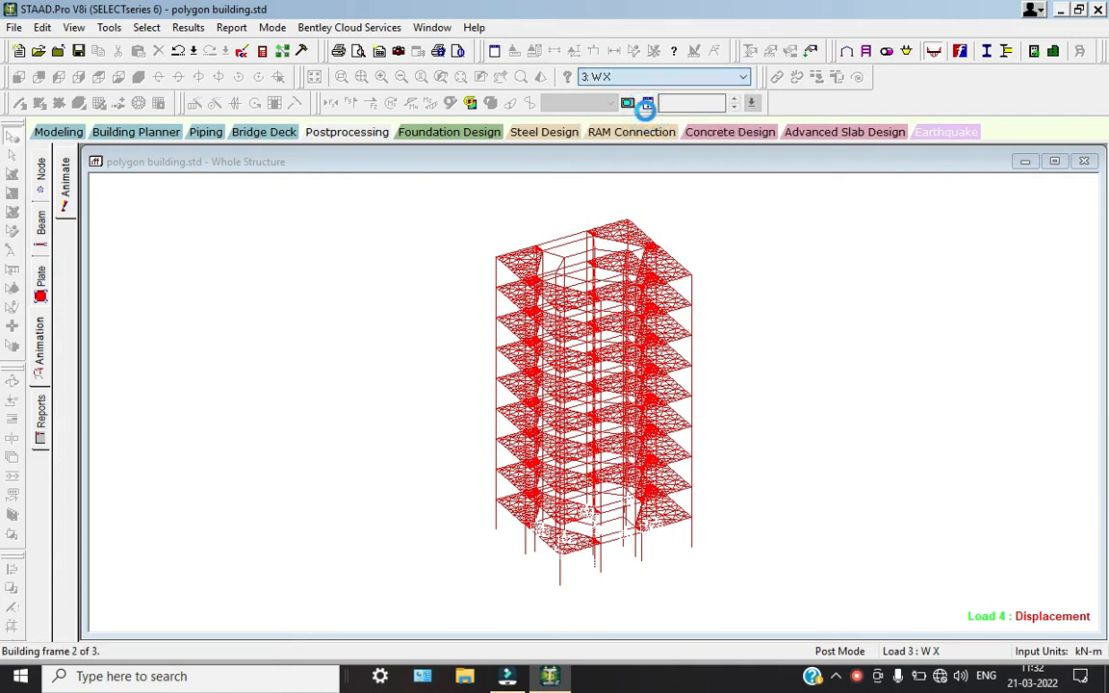
{"action": "left_click", "coordinate": [652, 81]}
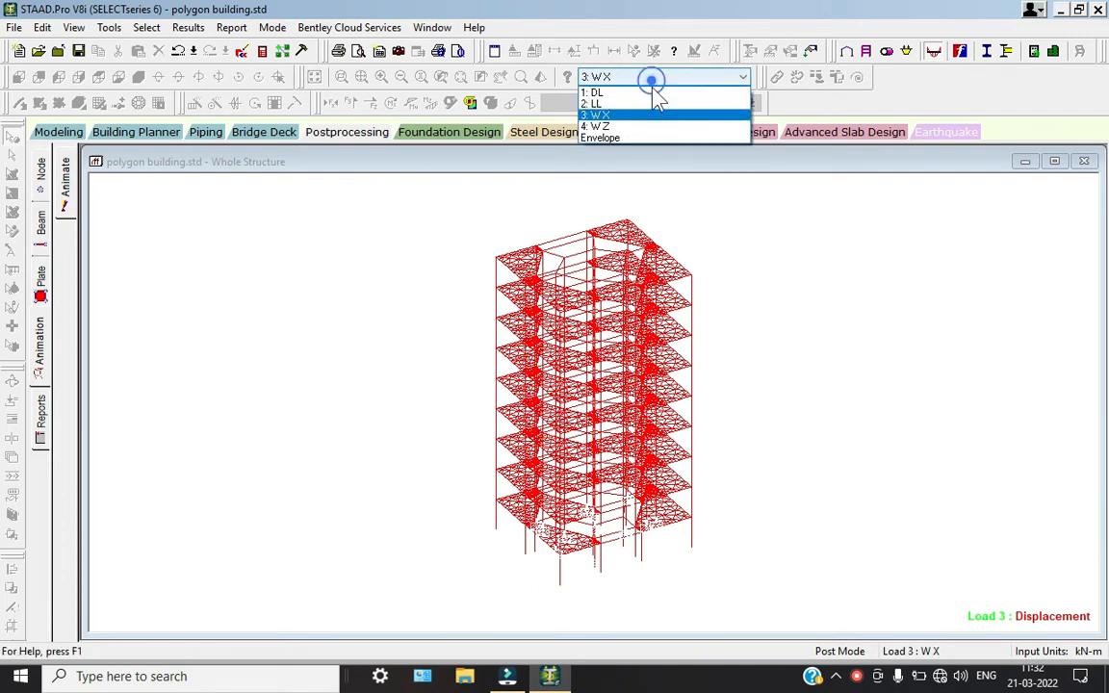
{"action": "left_click", "coordinate": [635, 101]}
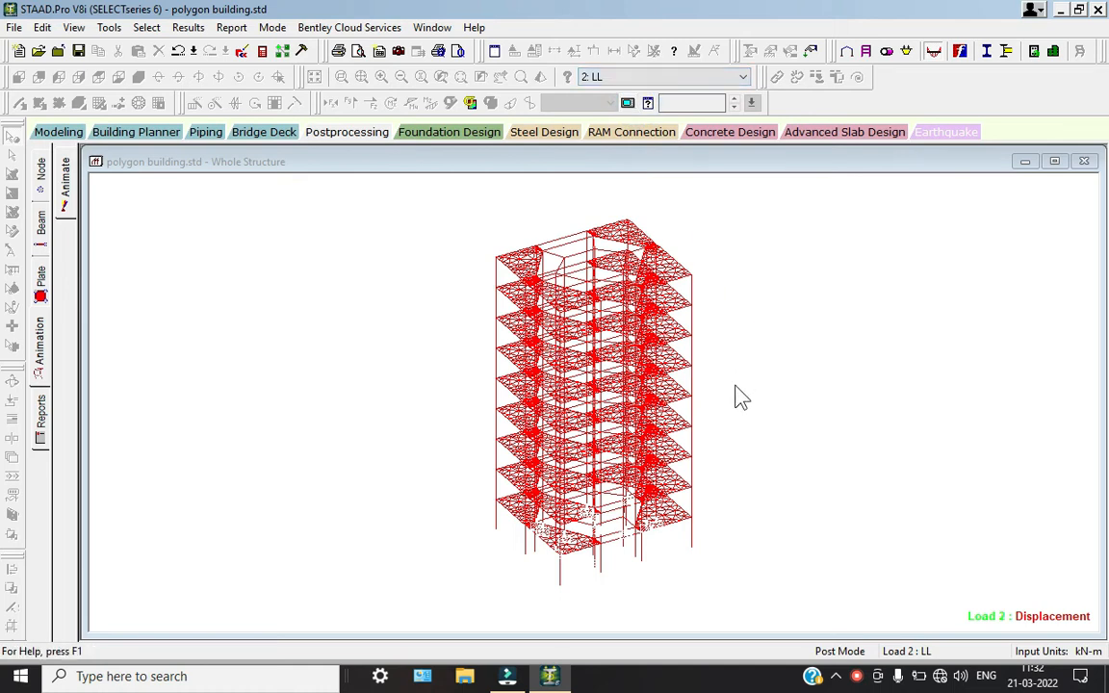
{"action": "left_click", "coordinate": [655, 77]}
{"action": "left_click", "coordinate": [638, 91]}
Display the Max Absolute plate stress contour with normal fill for the DL load case and inspect the floor plates
{"action": "left_click", "coordinate": [43, 289]}
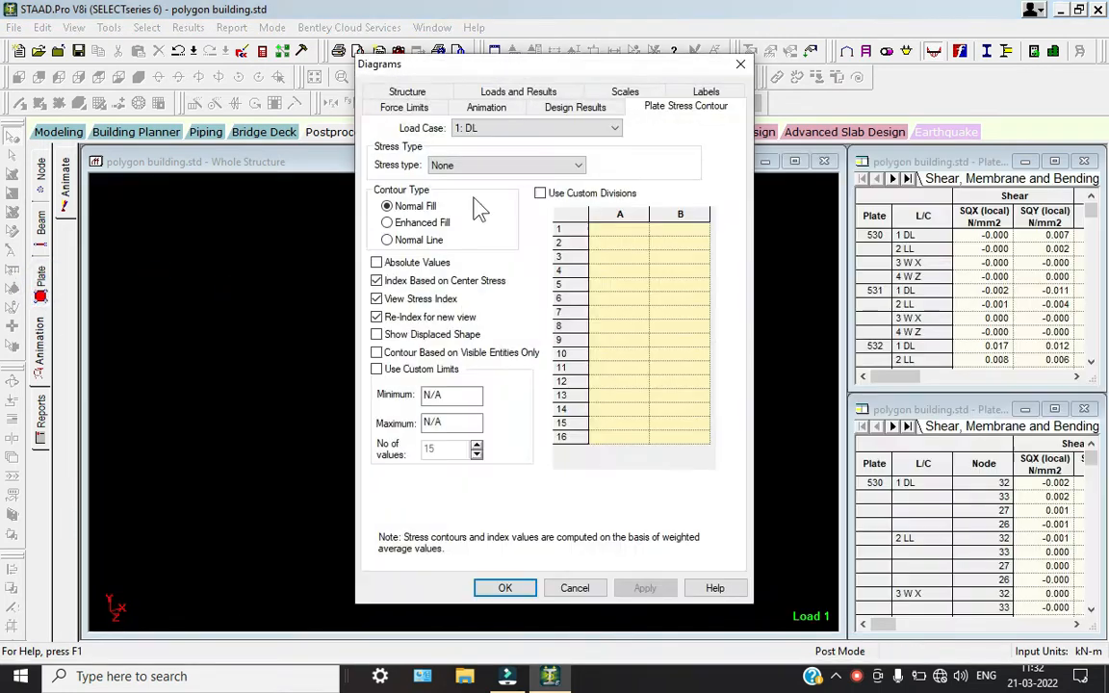
{"action": "left_click", "coordinate": [506, 166]}
{"action": "left_click", "coordinate": [486, 194]}
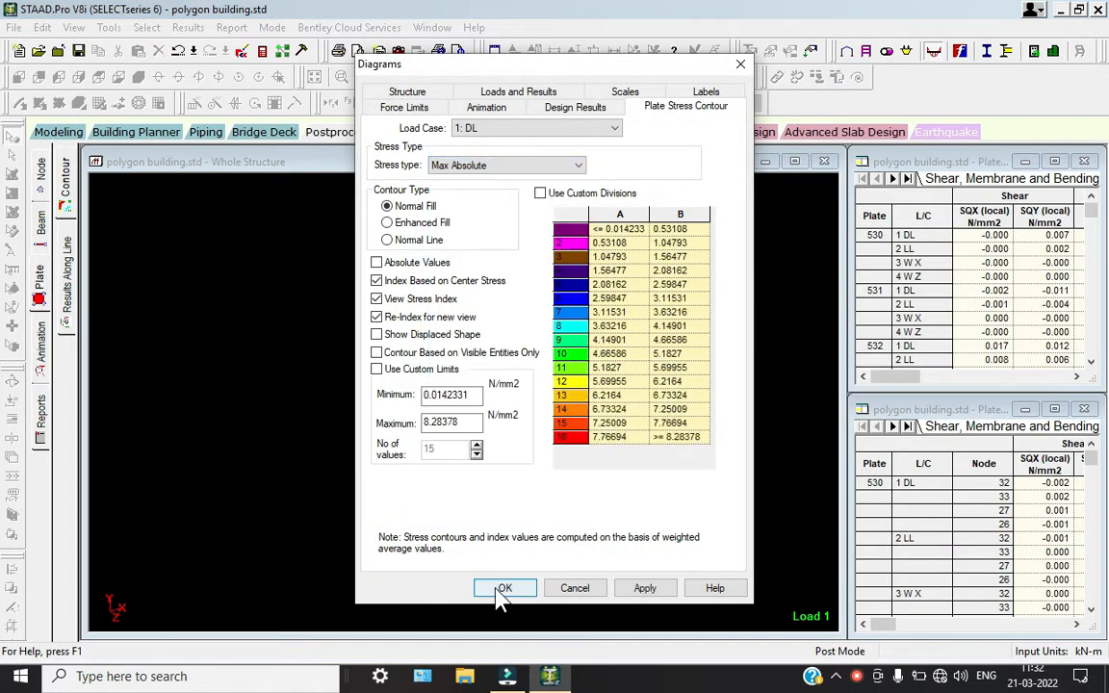
{"action": "left_click", "coordinate": [504, 587]}
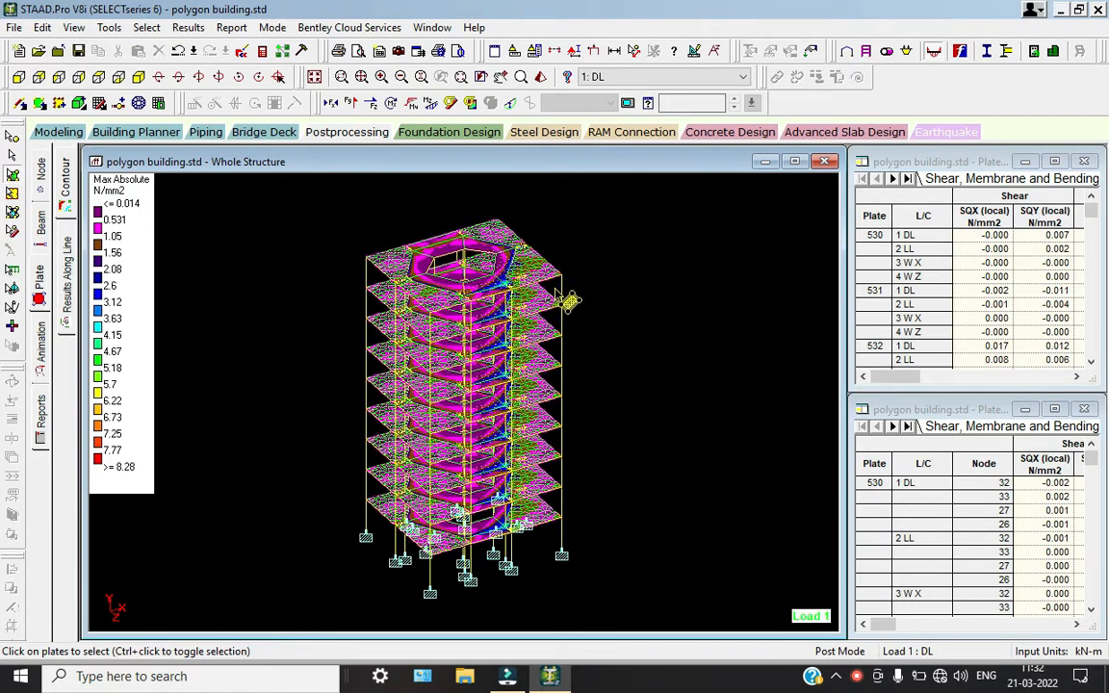
{"action": "scroll", "coordinate": [525, 285], "scroll_direction": "up", "scroll_amount": 3}
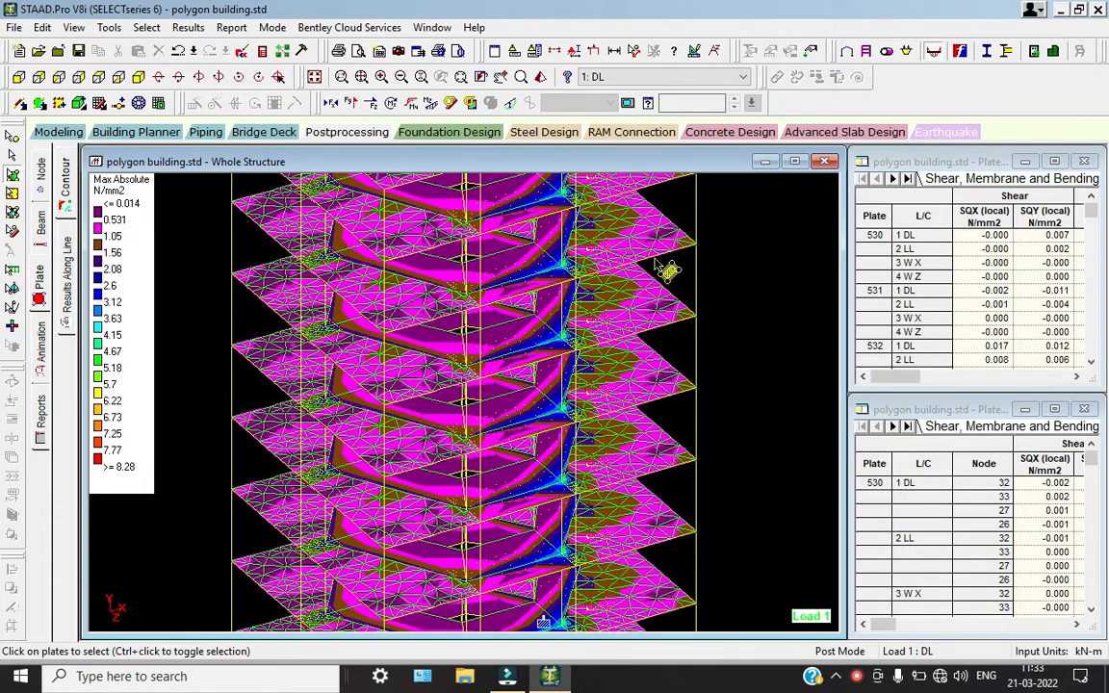
Examine the plate stress contours under the LL, W X and W Z load cases one by one
{"action": "left_click", "coordinate": [650, 77]}
{"action": "left_click", "coordinate": [639, 99]}
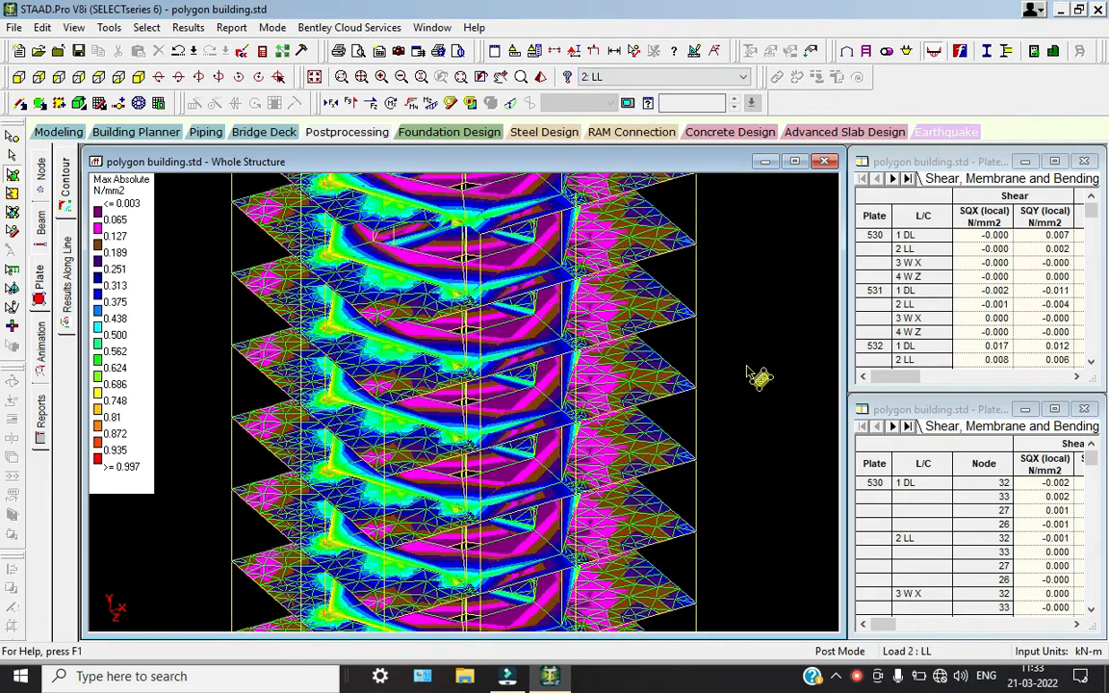
{"action": "left_click", "coordinate": [621, 77]}
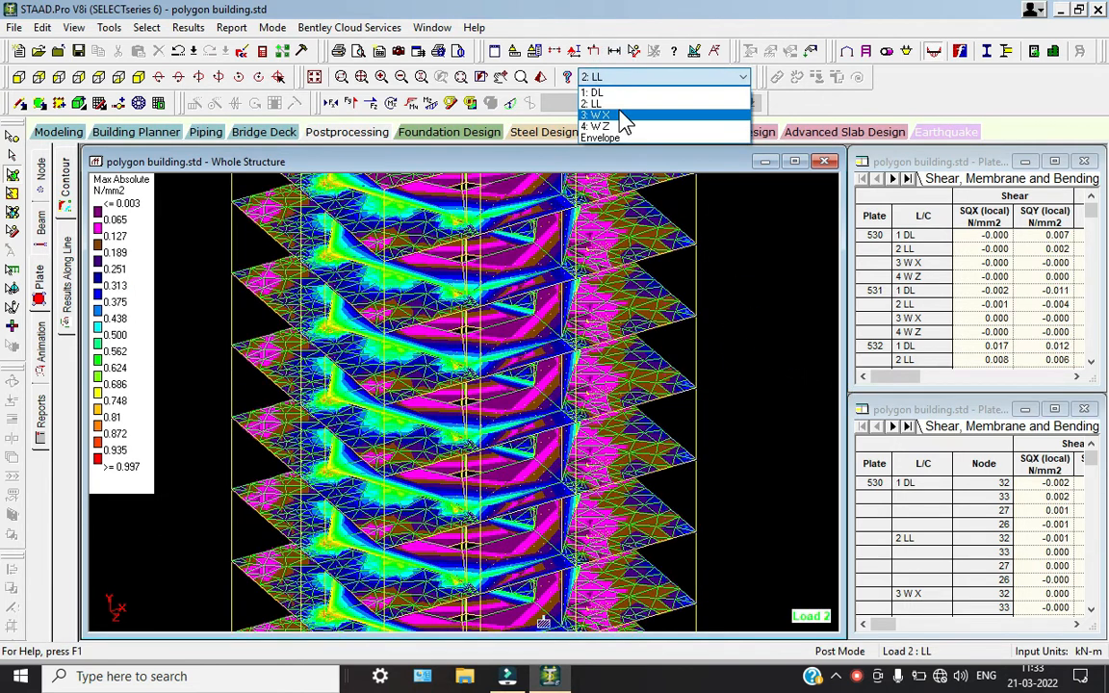
{"action": "left_click", "coordinate": [578, 110]}
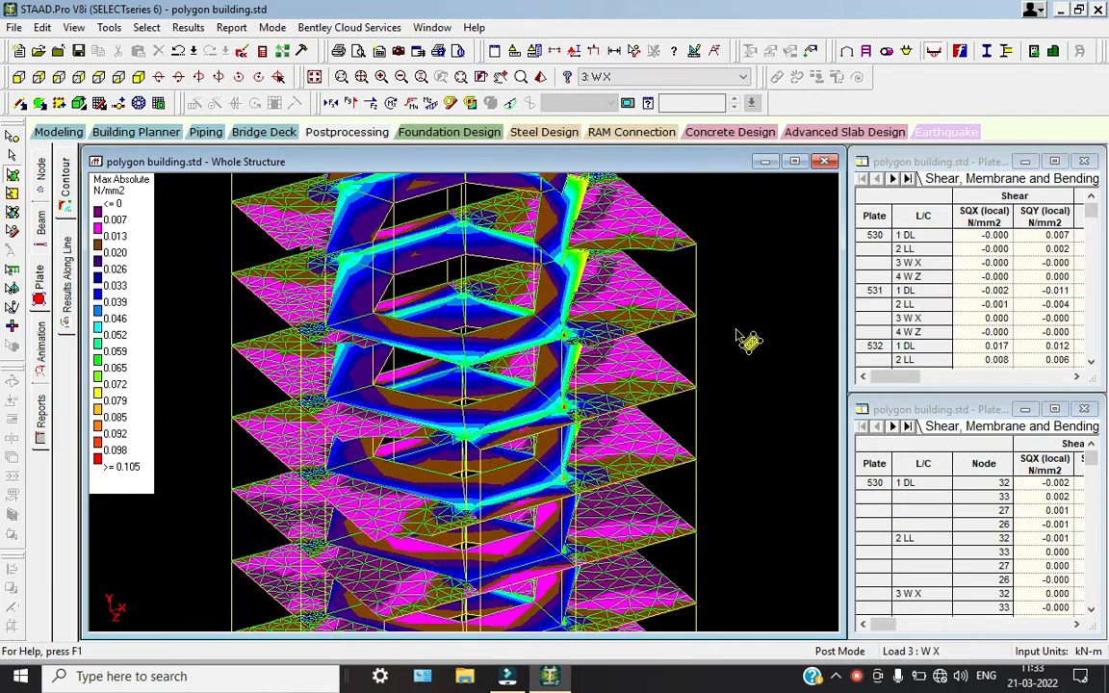
{"action": "left_click", "coordinate": [649, 78]}
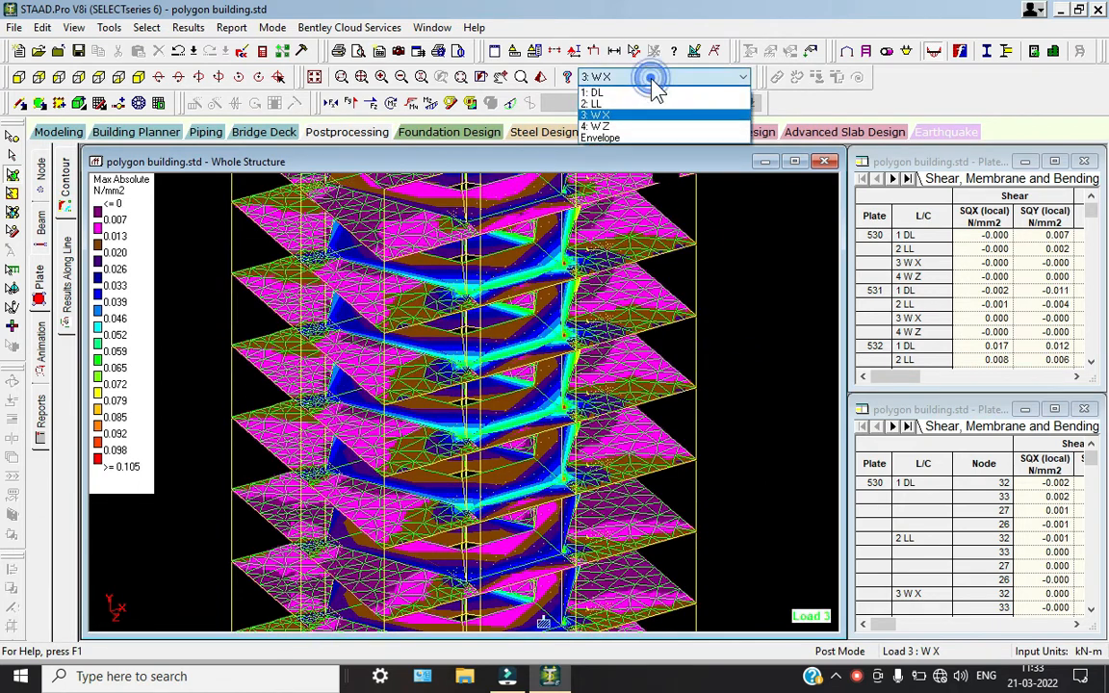
{"action": "left_click", "coordinate": [632, 120]}
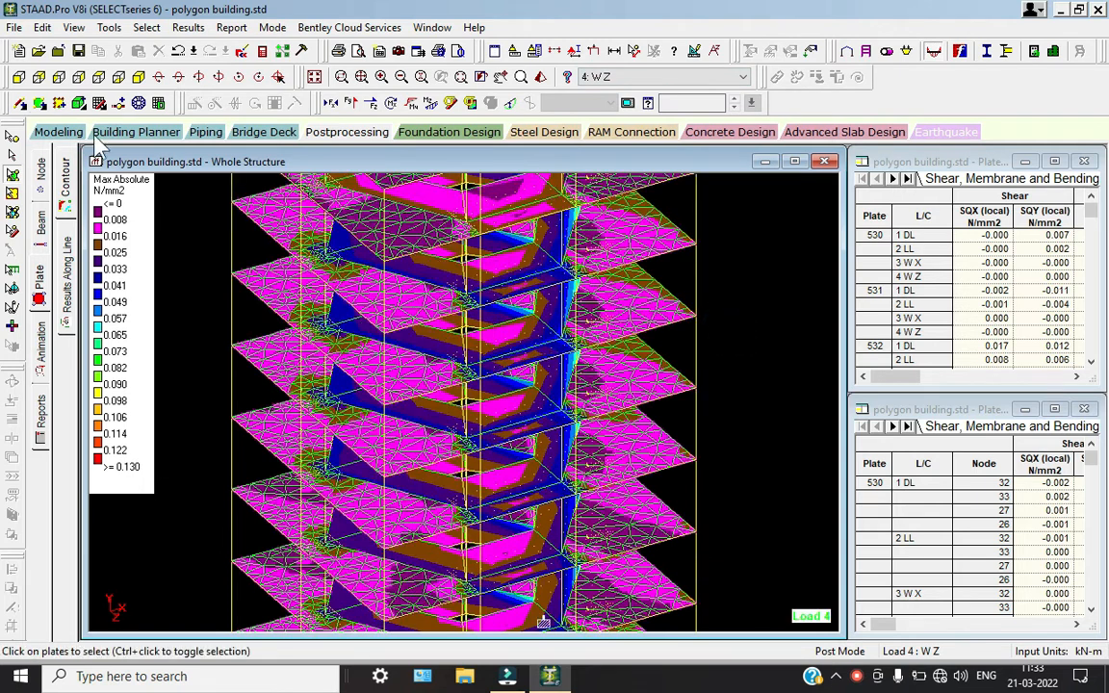
Return to modeling mode and set the concrete design code to IS456
{"action": "left_click", "coordinate": [58, 132]}
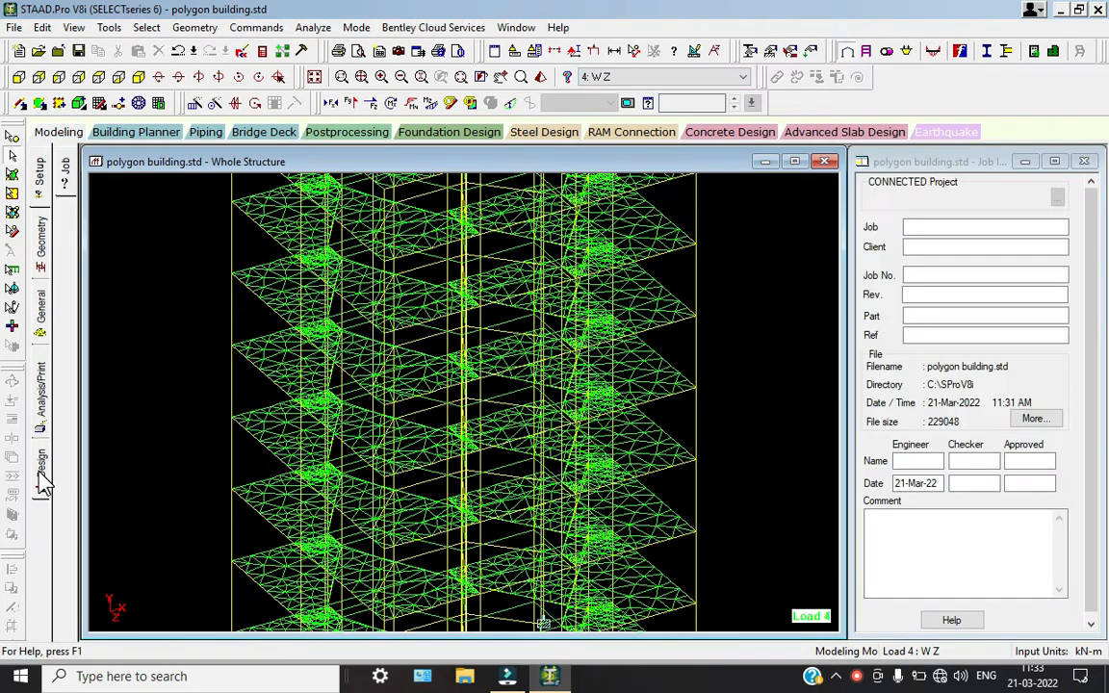
{"action": "left_click", "coordinate": [40, 470]}
{"action": "left_click", "coordinate": [65, 232]}
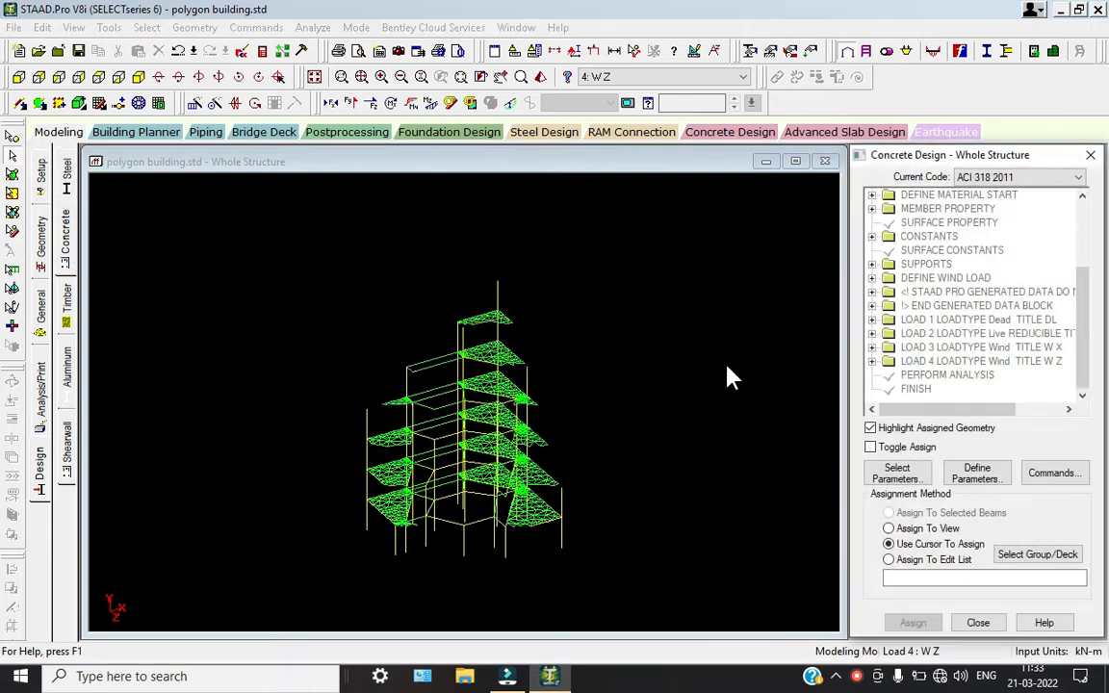
{"action": "left_click", "coordinate": [1020, 178]}
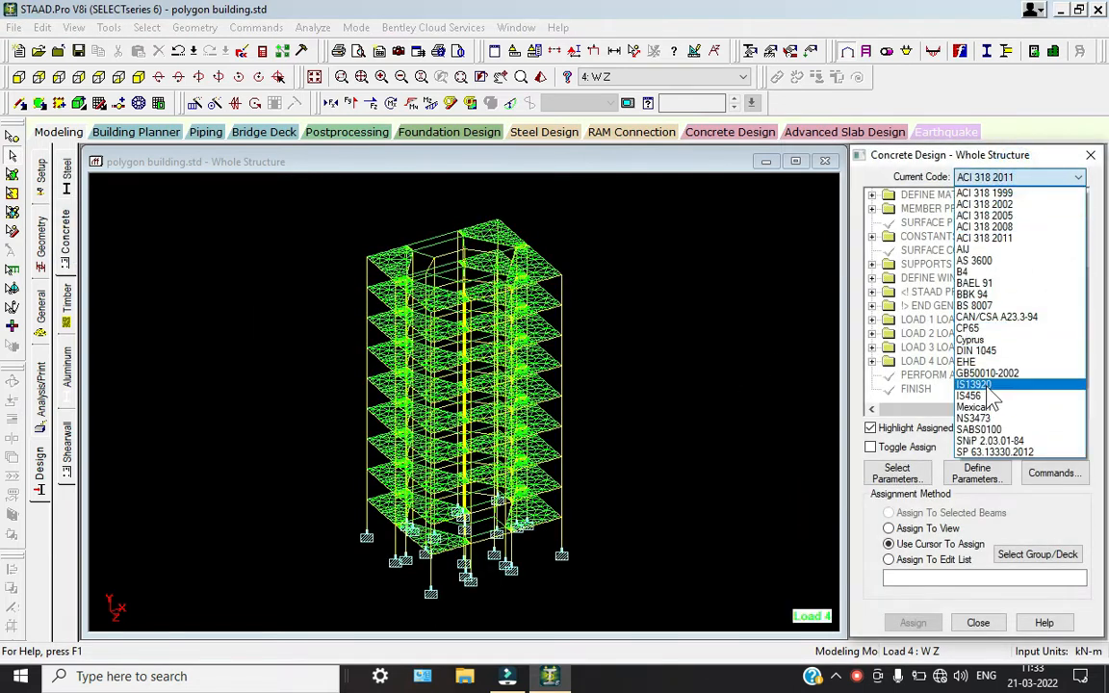
{"action": "left_click", "coordinate": [983, 386]}
{"action": "left_click", "coordinate": [984, 183]}
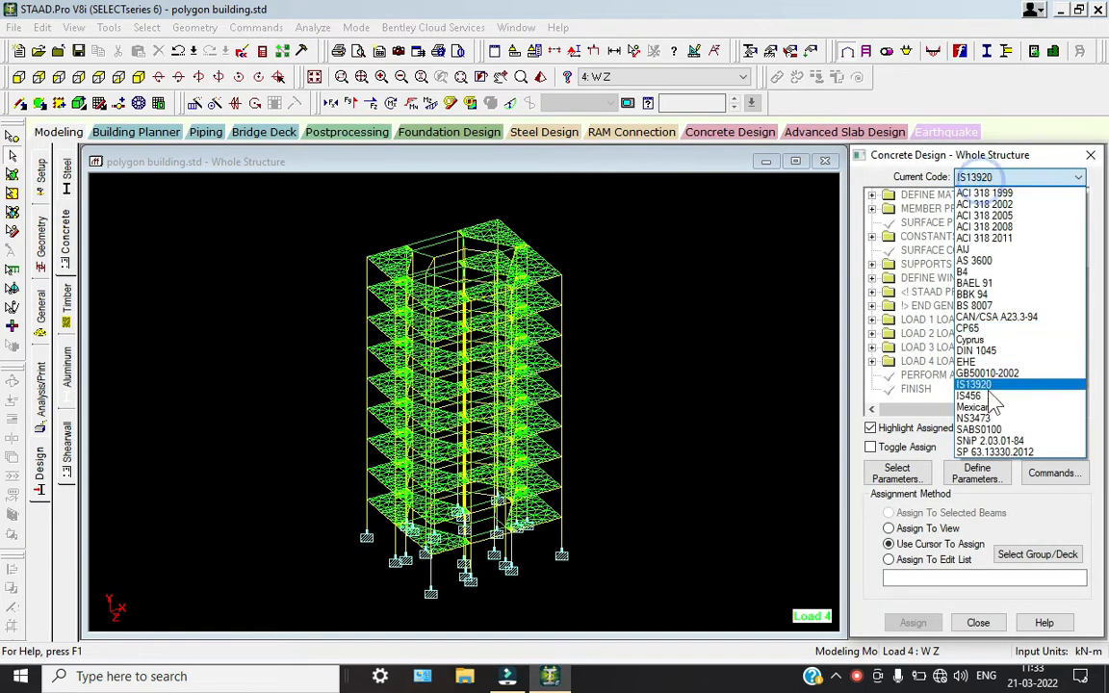
{"action": "left_click", "coordinate": [985, 387]}
Limit the selected concrete design parameters to Fc, Fymain and Fysec
{"action": "left_click", "coordinate": [896, 476]}
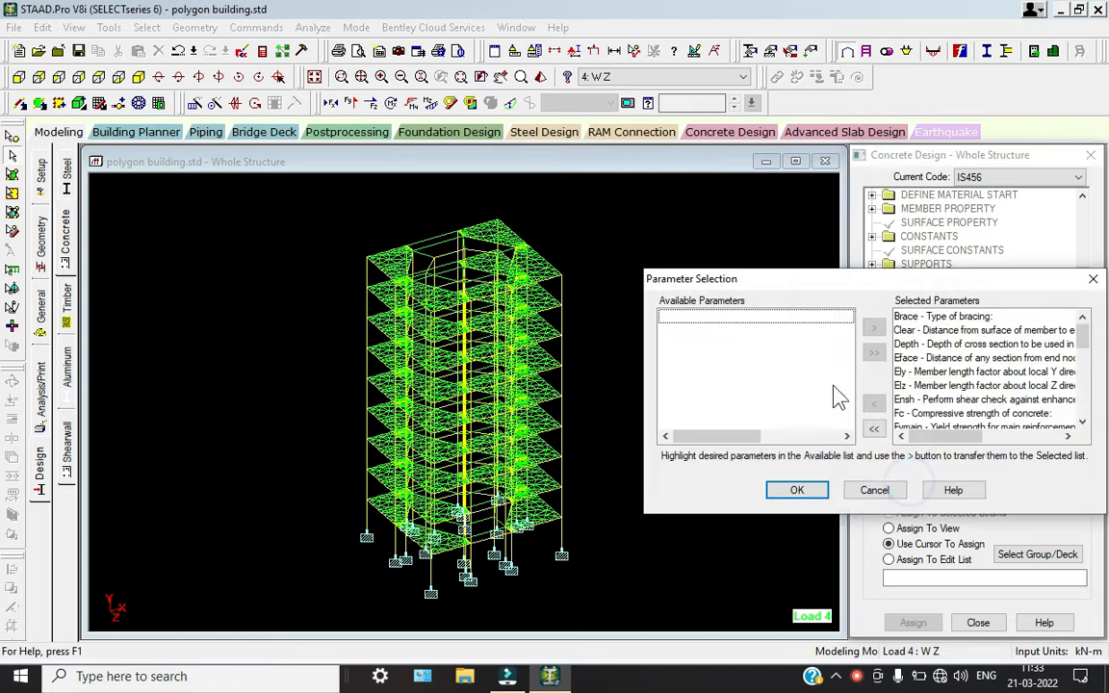
{"action": "left_click", "coordinate": [874, 429]}
{"action": "double_click", "coordinate": [734, 416]}
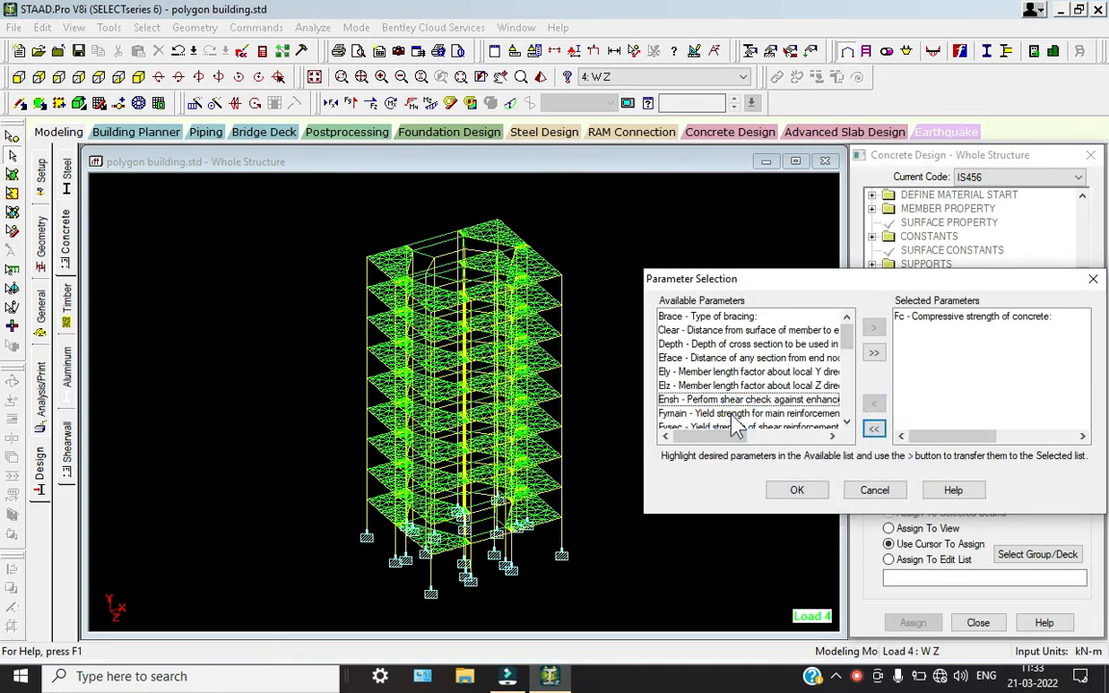
{"action": "double_click", "coordinate": [732, 416]}
{"action": "double_click", "coordinate": [734, 416]}
{"action": "left_click", "coordinate": [795, 490]}
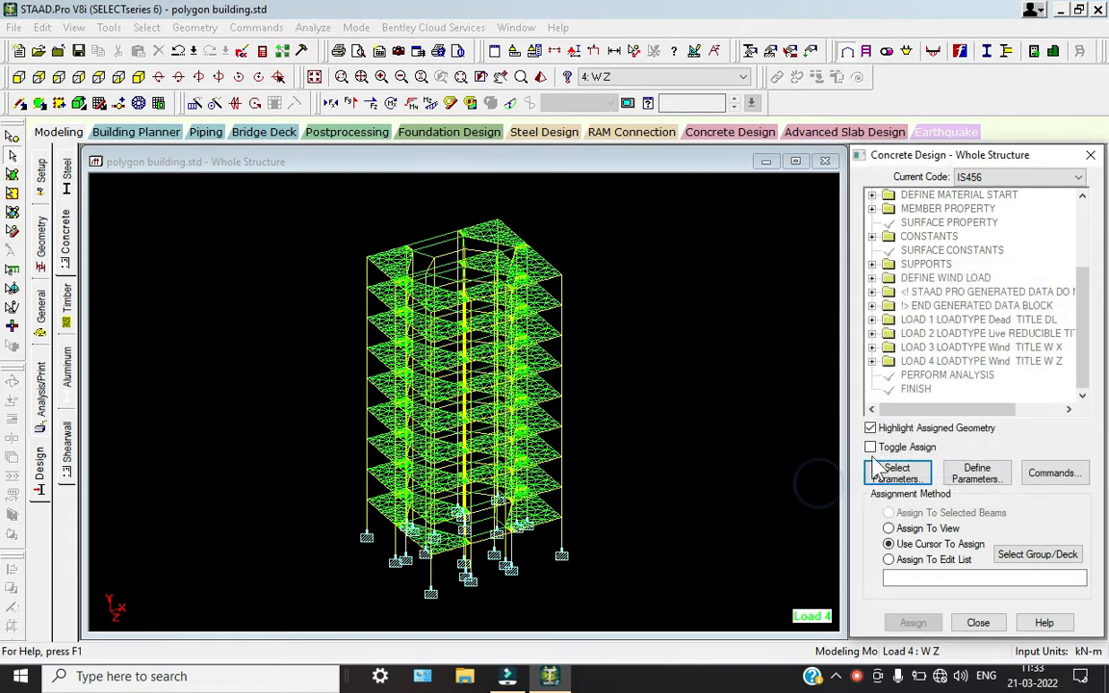
Define the concrete design parameters FC 25000, FYMAIN 500000 and FYSEC 500000 kN/m2
{"action": "left_click", "coordinate": [978, 474]}
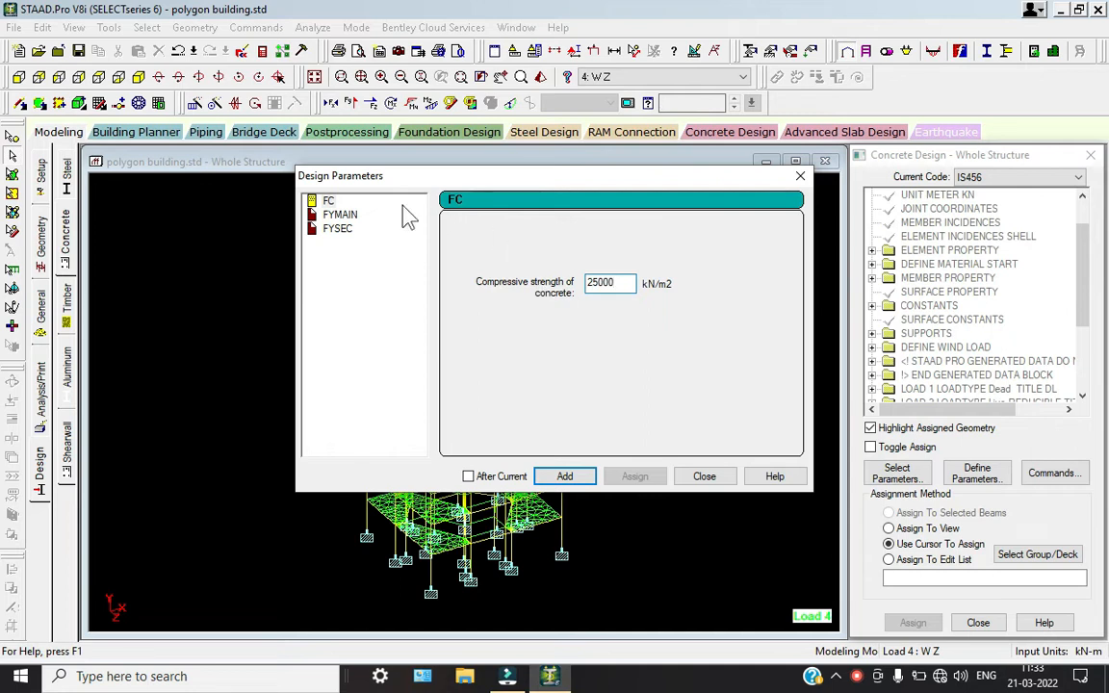
{"action": "left_click", "coordinate": [342, 214]}
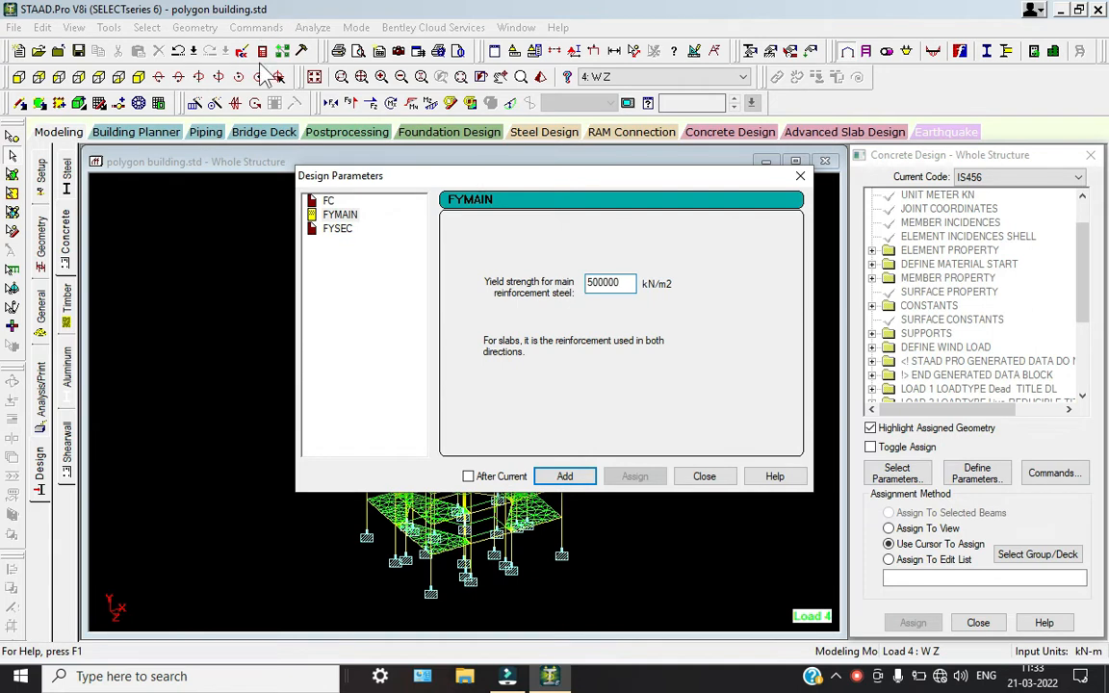
{"action": "left_click", "coordinate": [338, 230]}
{"action": "double_click", "coordinate": [625, 282]}
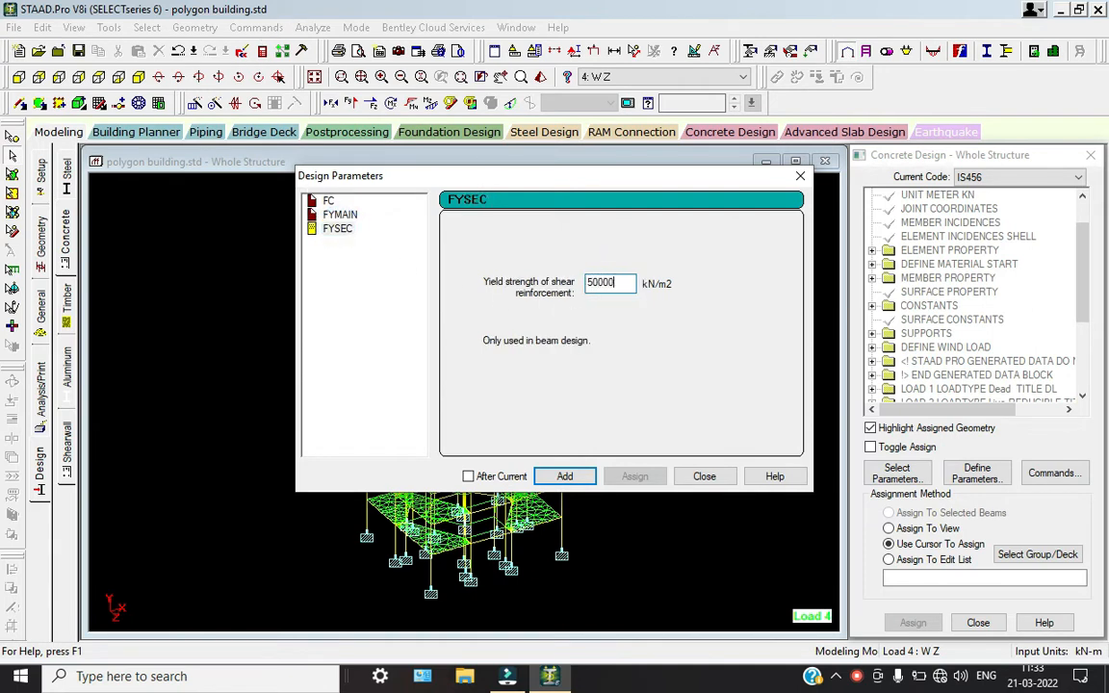
{"action": "left_click", "coordinate": [704, 477]}
Add the beam, column and slab/element design commands to the concrete design
{"action": "left_click_drag", "start_coordinate": [1081, 289], "coordinate": [1082, 380]}
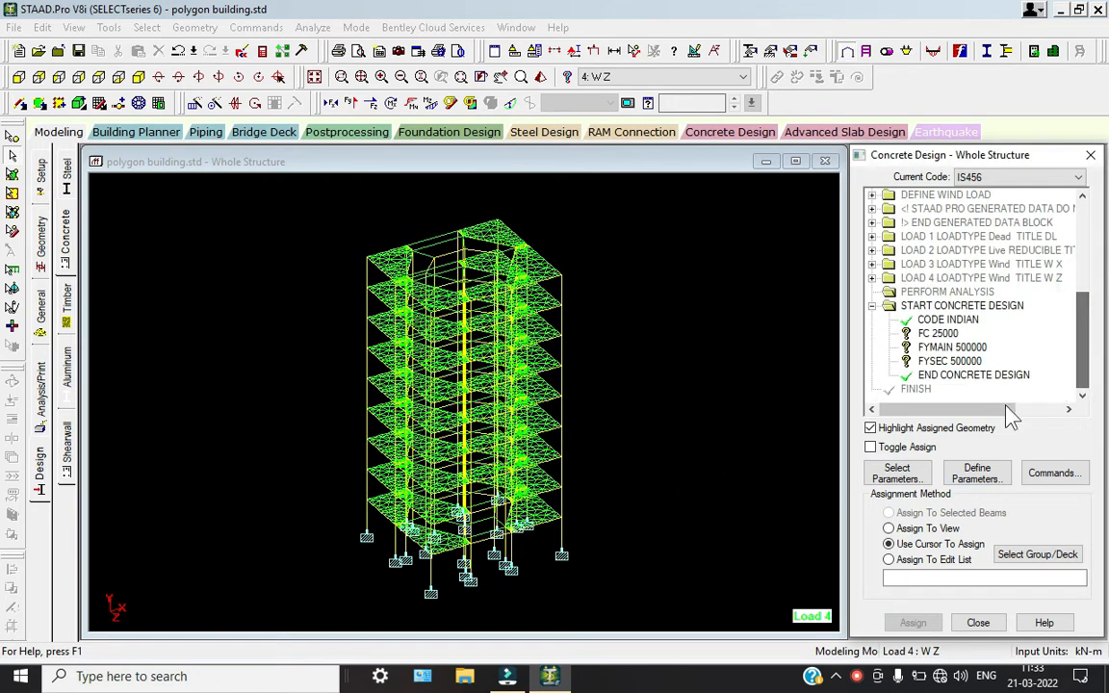
{"action": "left_click", "coordinate": [1054, 473]}
{"action": "left_click_drag", "start_coordinate": [759, 242], "coordinate": [501, 207]}
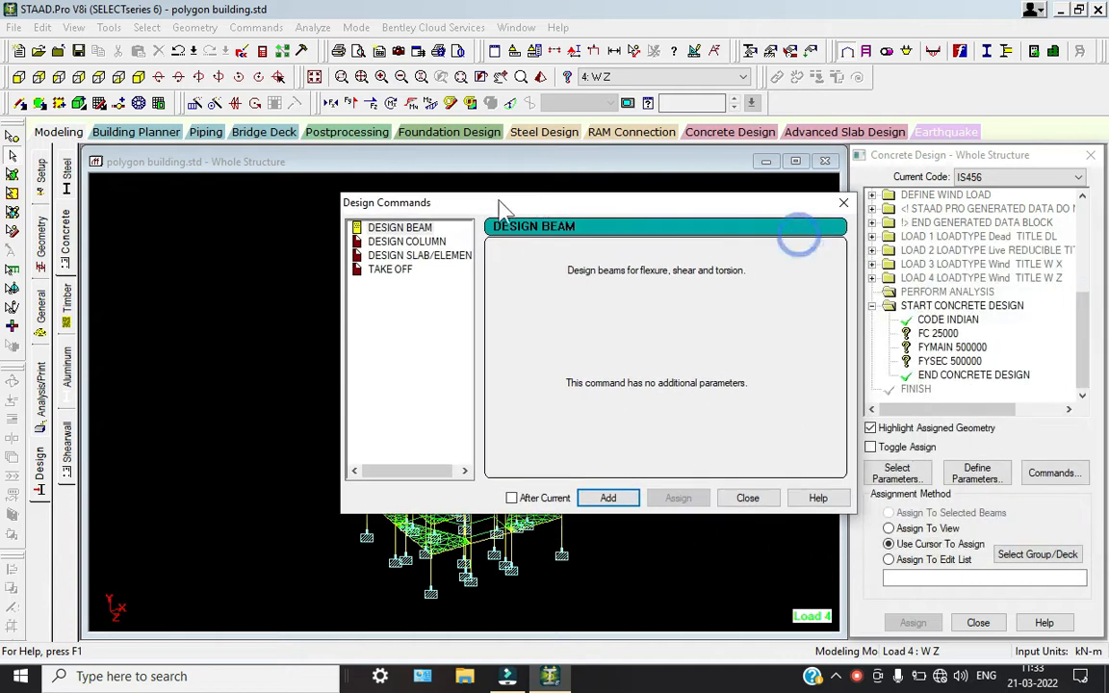
{"action": "left_click", "coordinate": [621, 499]}
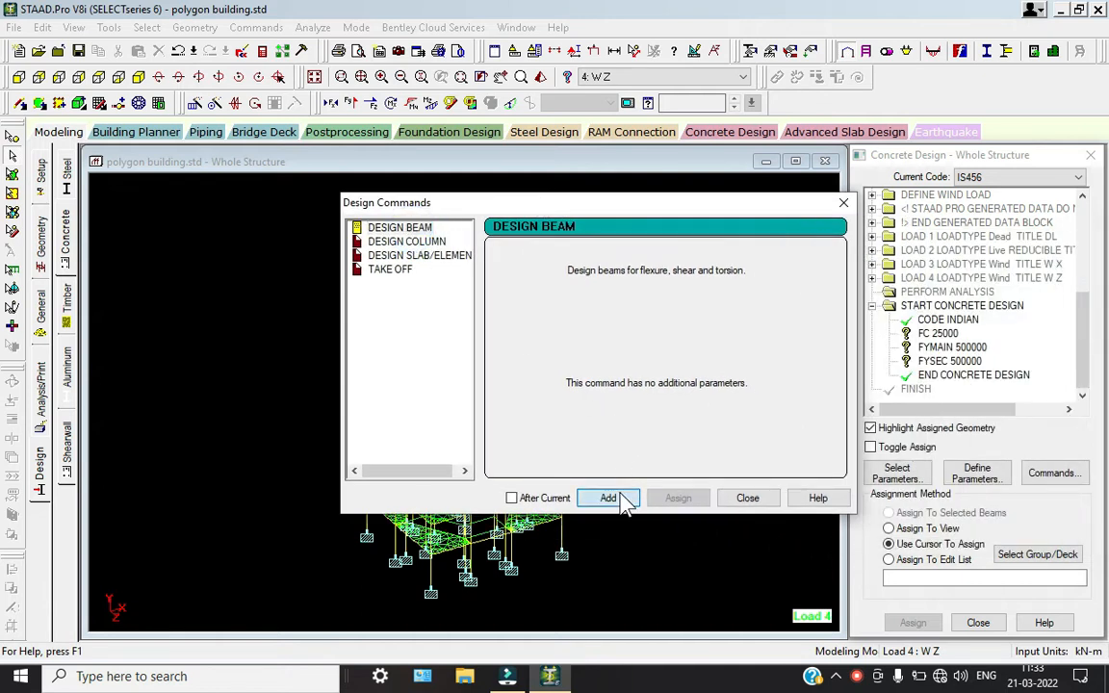
{"action": "left_click", "coordinate": [376, 240]}
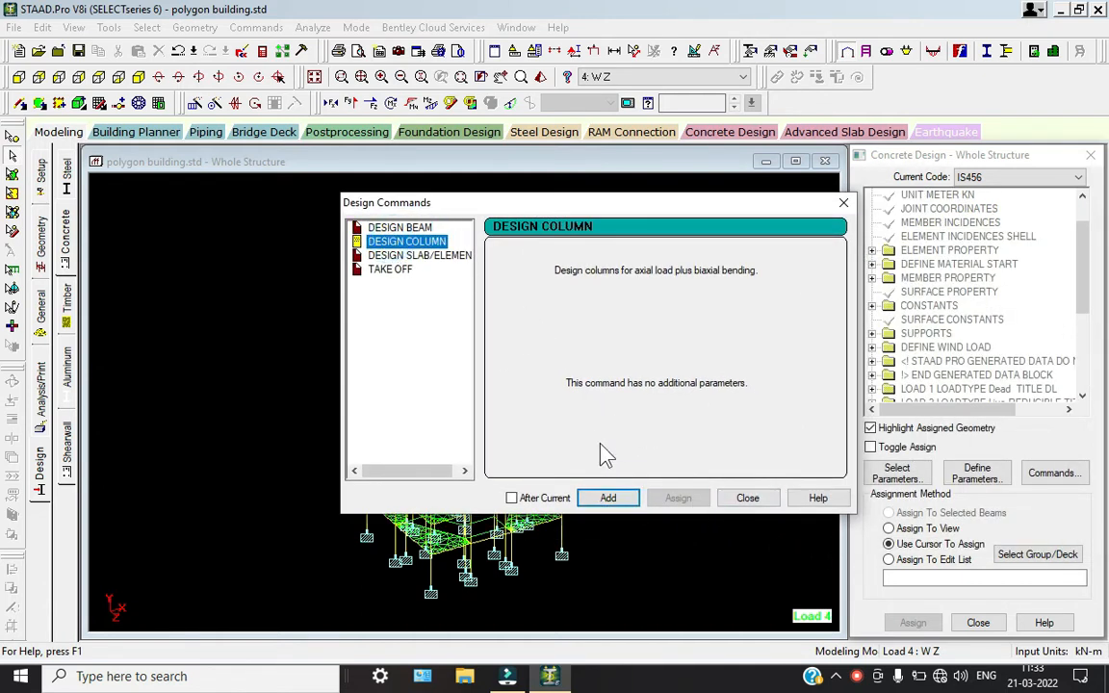
{"action": "left_click", "coordinate": [609, 498]}
{"action": "left_click", "coordinate": [420, 255]}
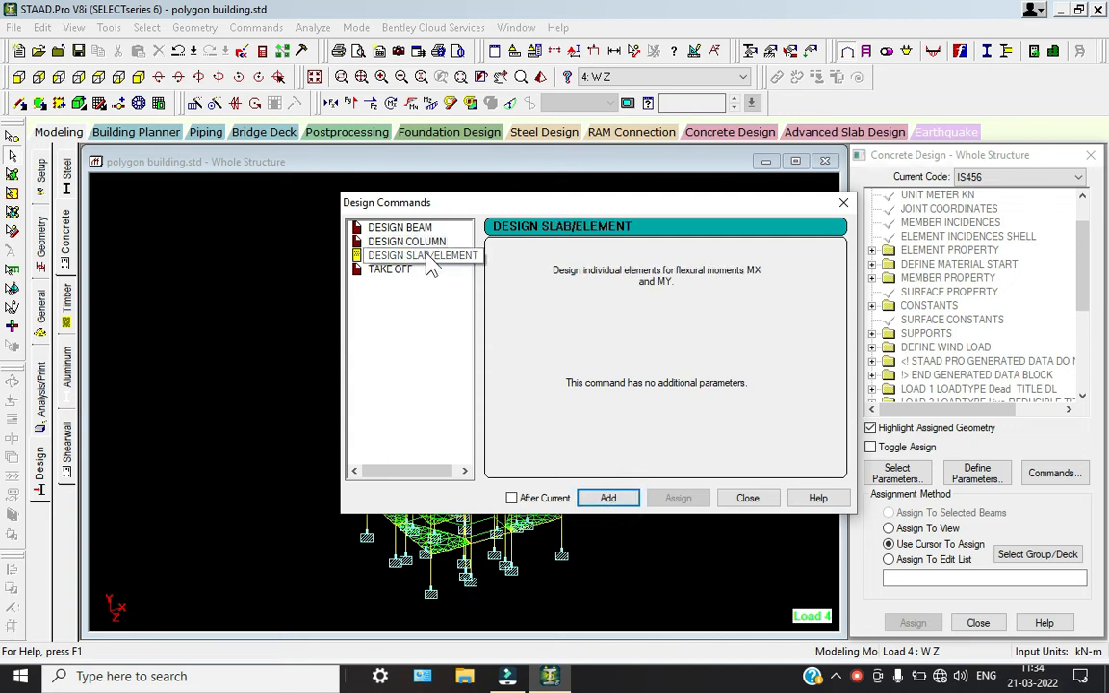
{"action": "left_click", "coordinate": [613, 499]}
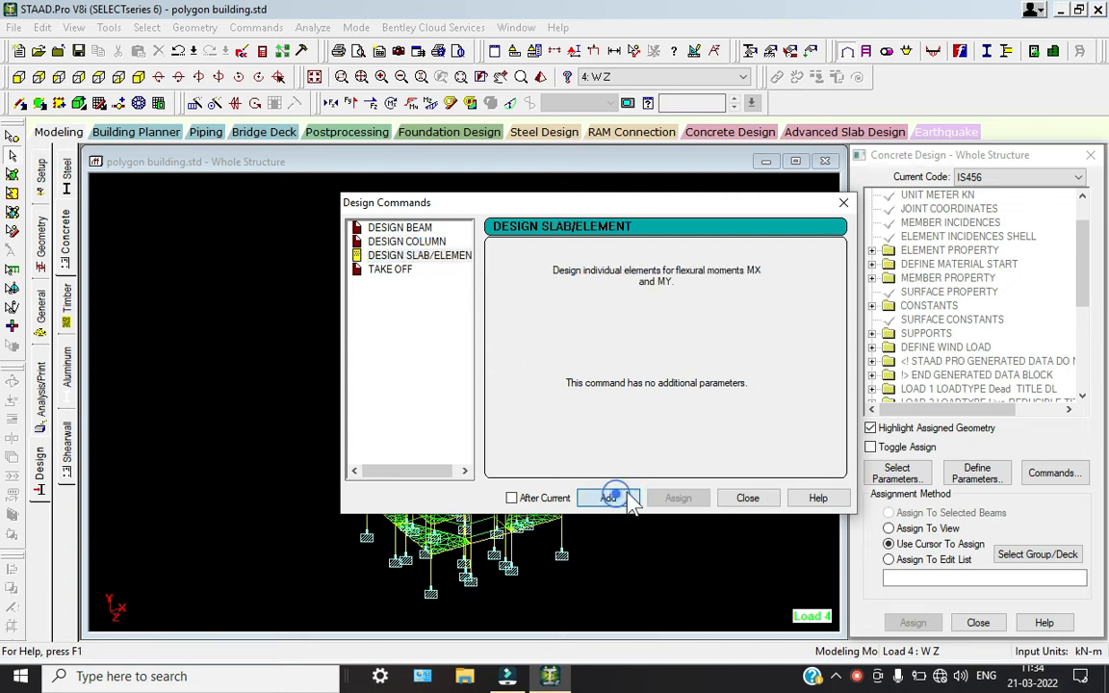
{"action": "left_click", "coordinate": [386, 273]}
{"action": "left_click", "coordinate": [747, 498]}
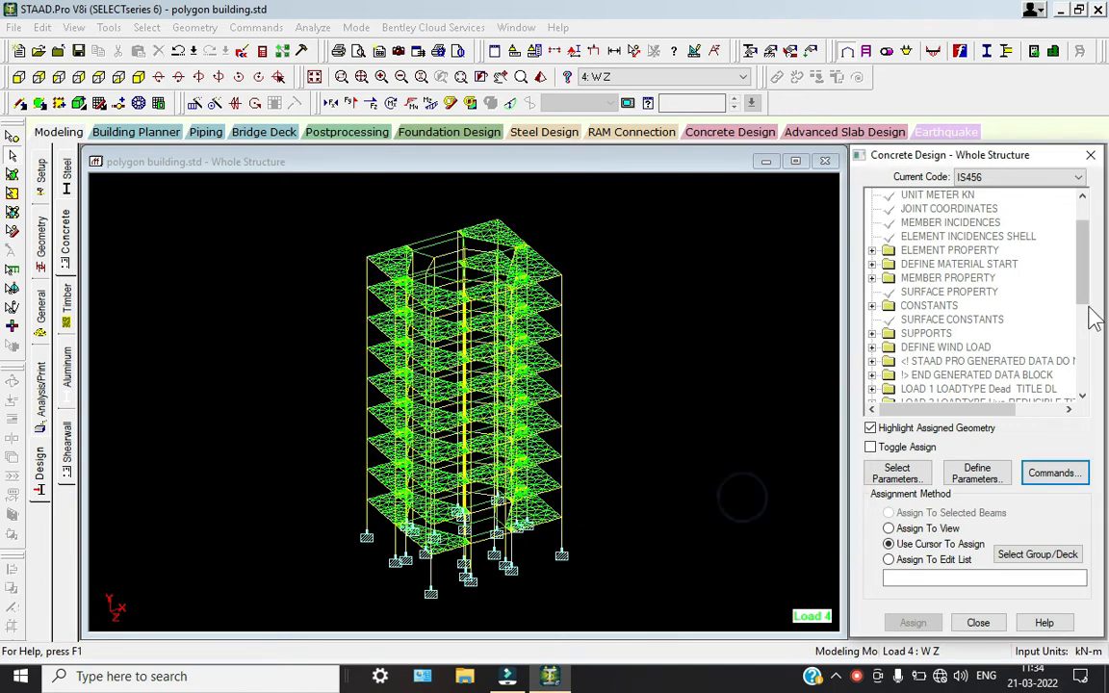
Assign the FC 25000 concrete design parameter to the entire view
{"action": "scroll", "coordinate": [1059, 317], "scroll_direction": "down", "scroll_amount": 5}
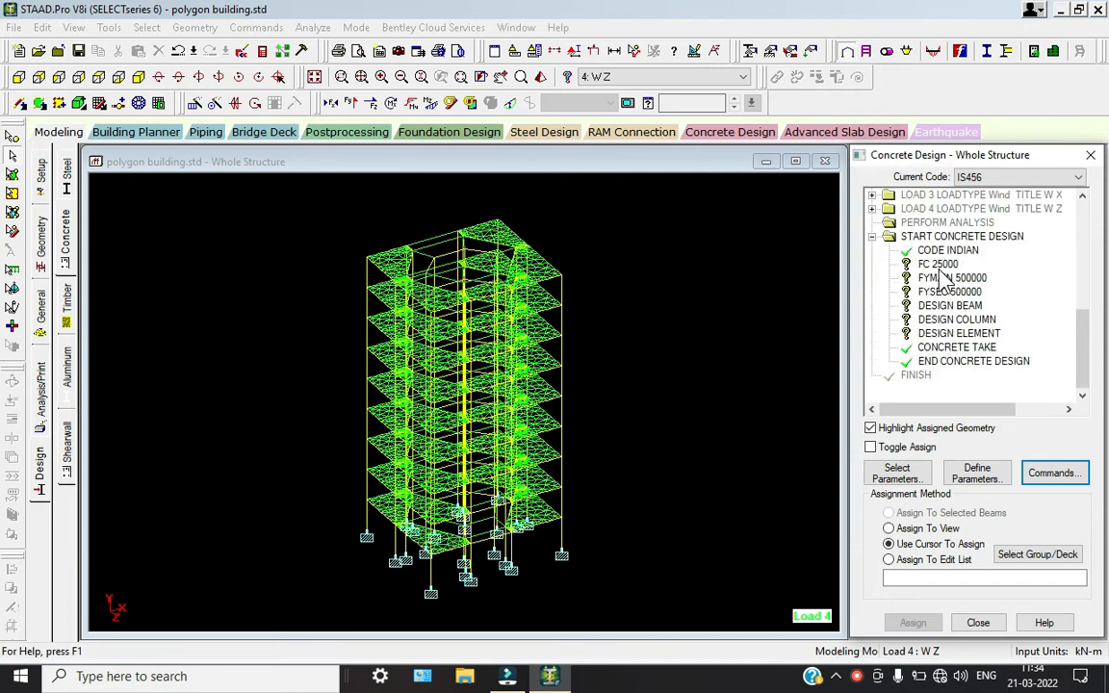
{"action": "left_click", "coordinate": [938, 265]}
{"action": "left_click", "coordinate": [889, 529]}
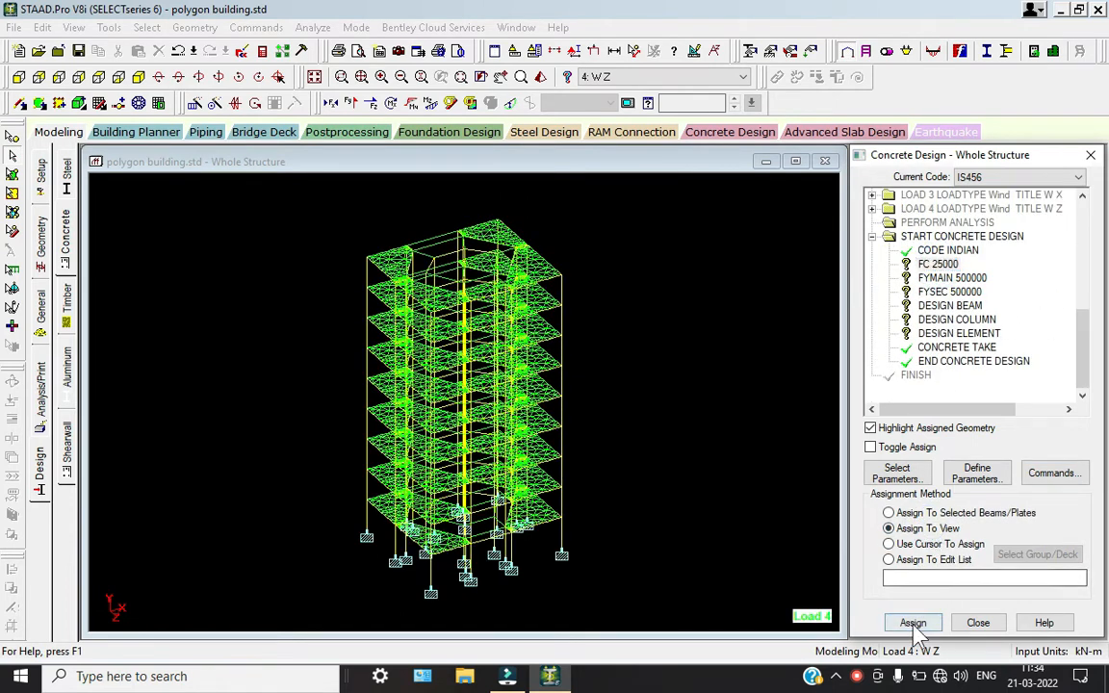
{"action": "left_click", "coordinate": [913, 623]}
{"action": "left_click", "coordinate": [989, 436]}
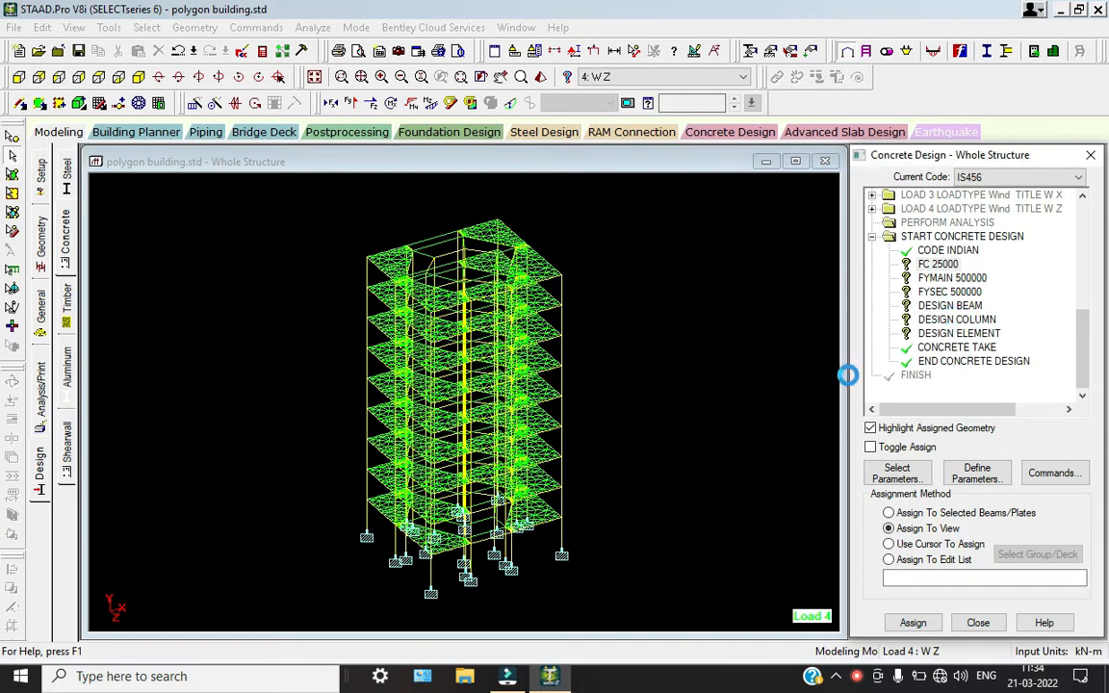
Assign the FYMAIN 500000 main reinforcement parameter to the entire view
{"action": "left_click", "coordinate": [949, 278]}
{"action": "left_click", "coordinate": [889, 529]}
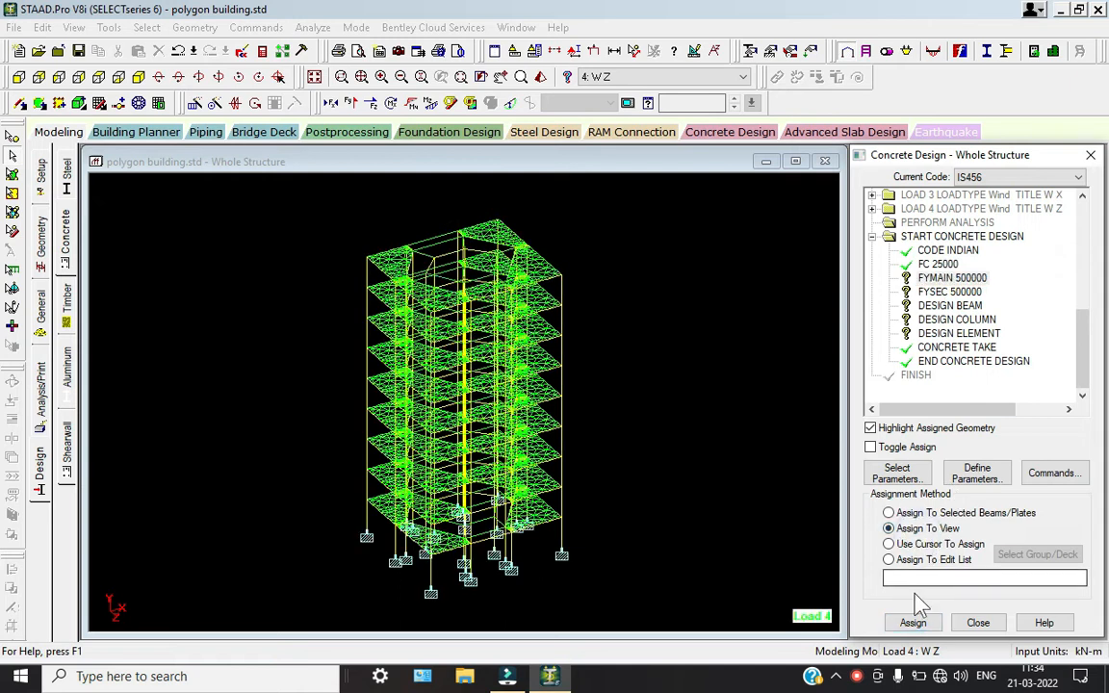
{"action": "left_click", "coordinate": [914, 623]}
{"action": "left_click", "coordinate": [975, 437]}
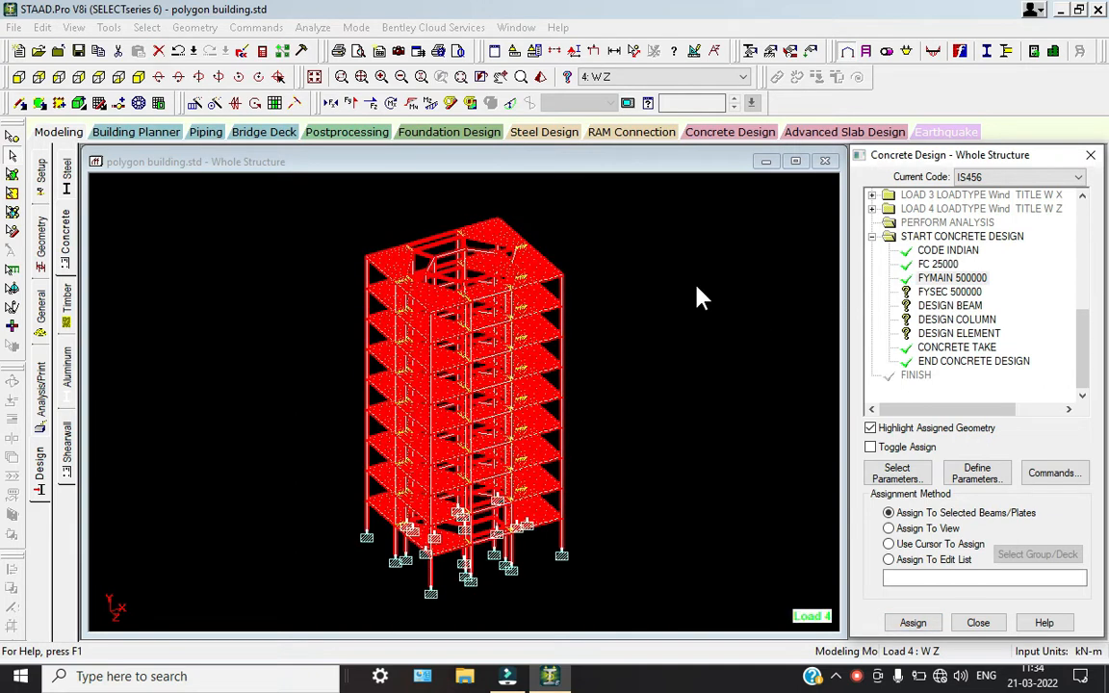
Assign the FYSEC 500000 secondary reinforcement parameter to the entire view and clear the highlighted assignment
{"action": "left_click", "coordinate": [953, 292]}
{"action": "left_click", "coordinate": [900, 528]}
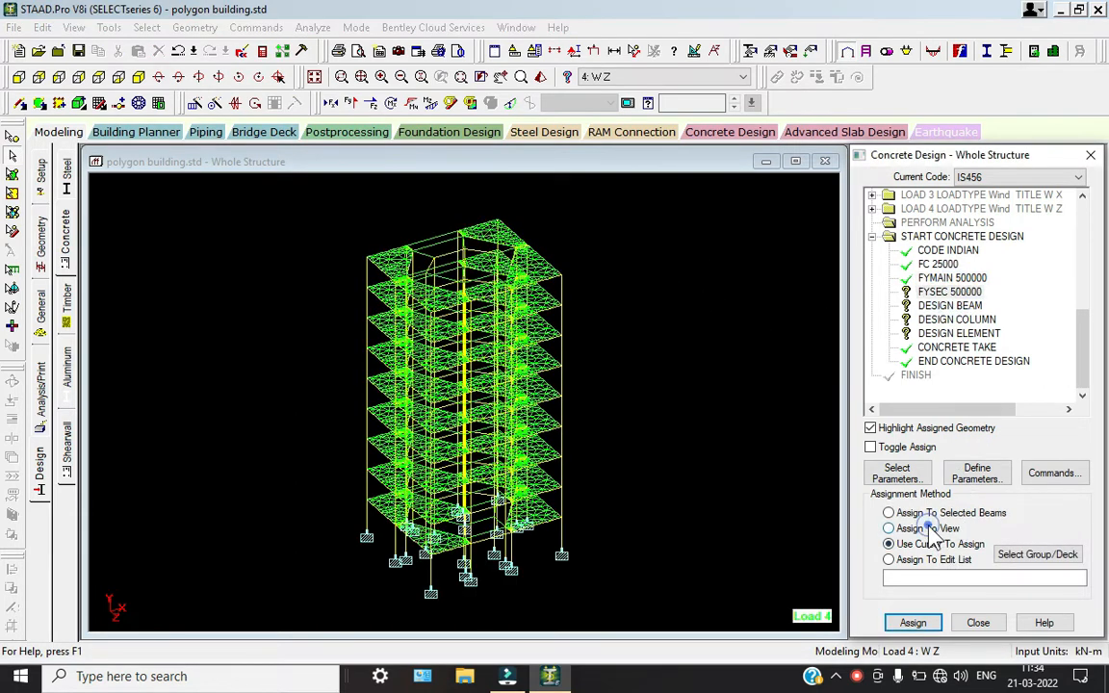
{"action": "left_click", "coordinate": [913, 623]}
{"action": "left_click", "coordinate": [982, 436]}
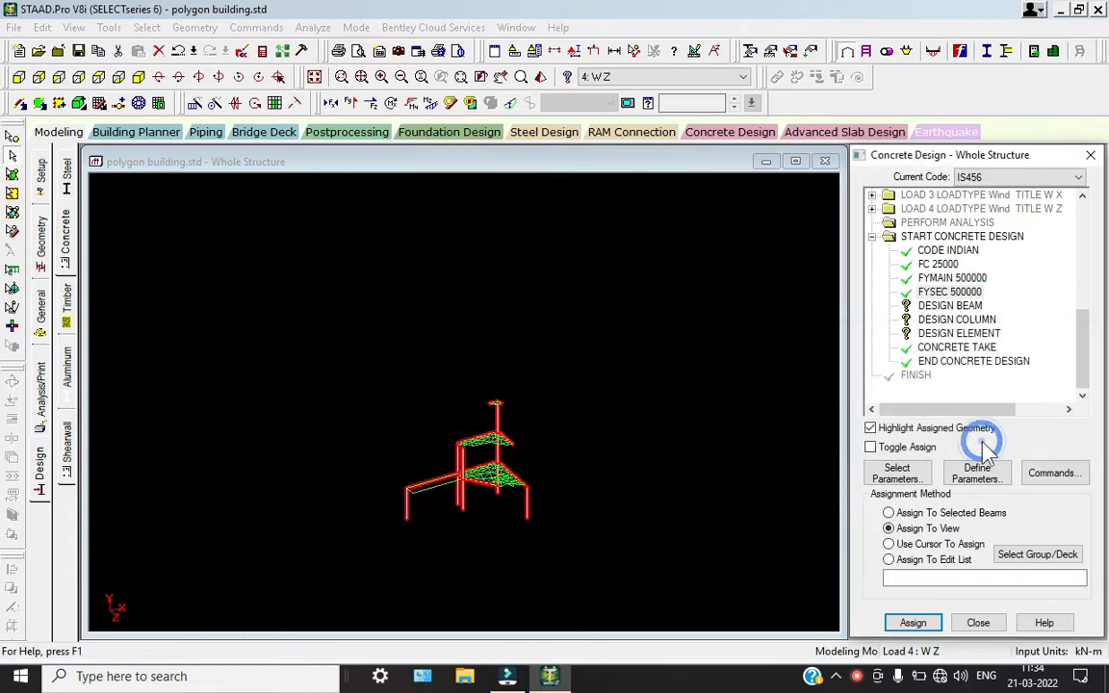
{"action": "left_click", "coordinate": [755, 305]}
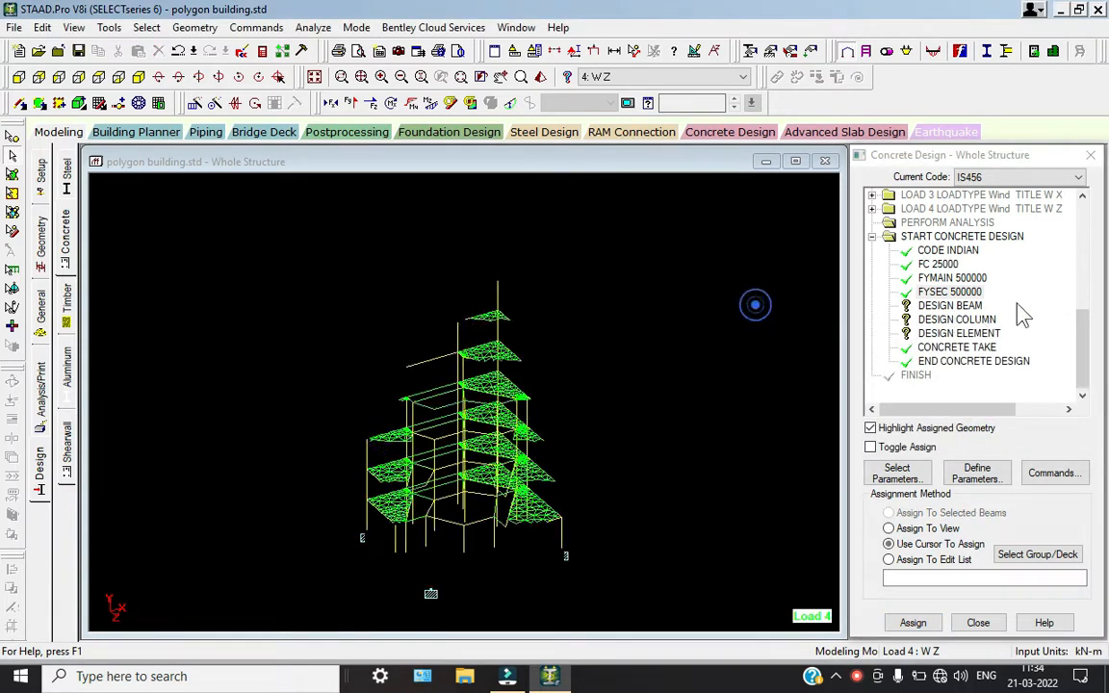
Assign the DESIGN COLUMN command to all members in the view
{"action": "left_click", "coordinate": [966, 320]}
{"action": "left_click", "coordinate": [924, 531]}
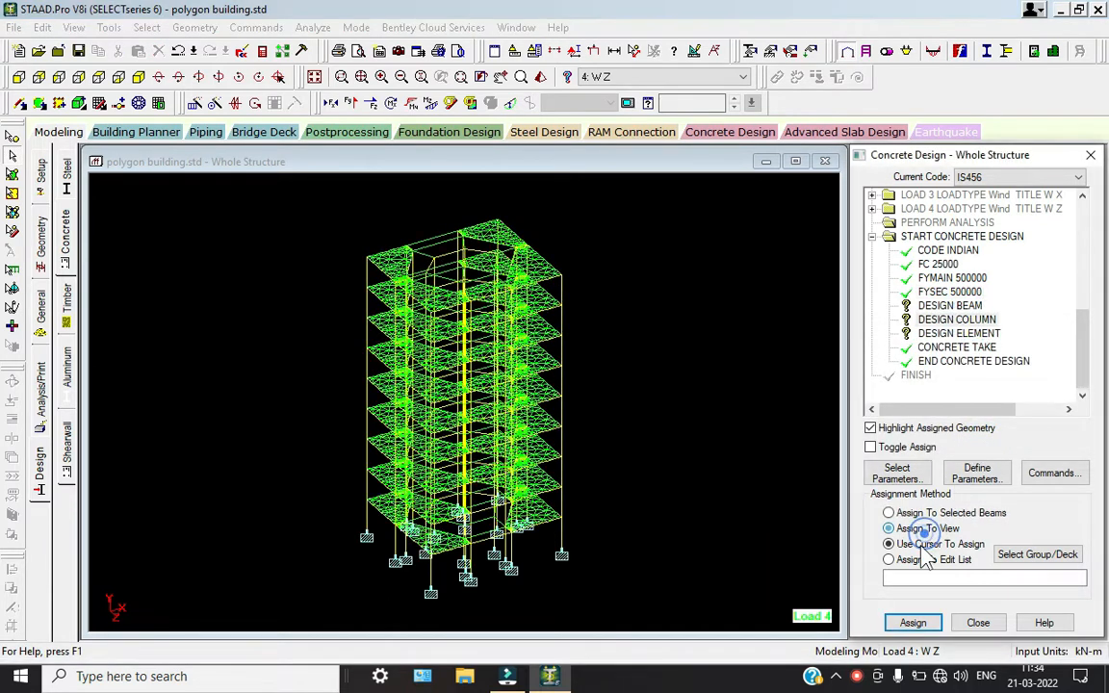
{"action": "left_click", "coordinate": [913, 623]}
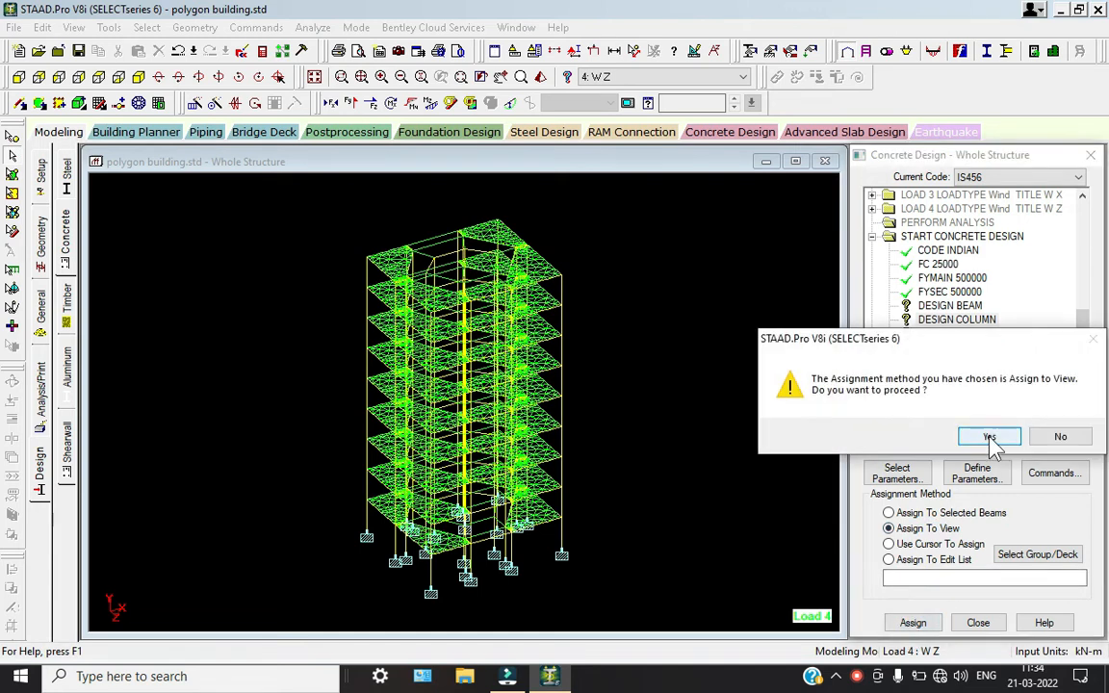
{"action": "left_click", "coordinate": [988, 435]}
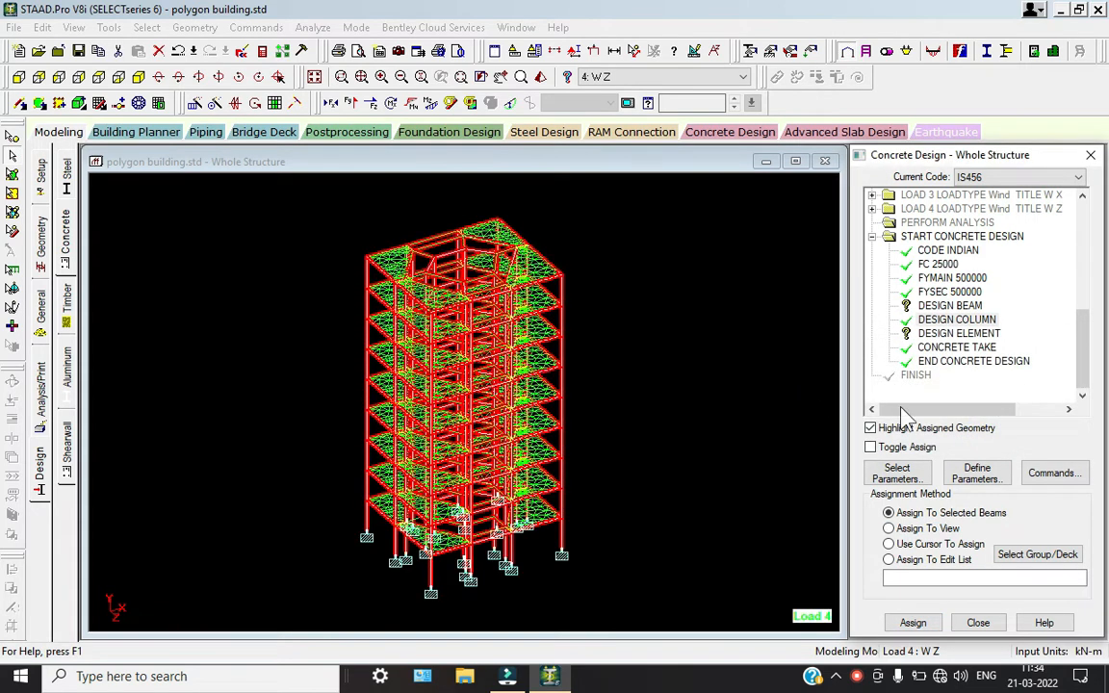
{"action": "left_click", "coordinate": [951, 321]}
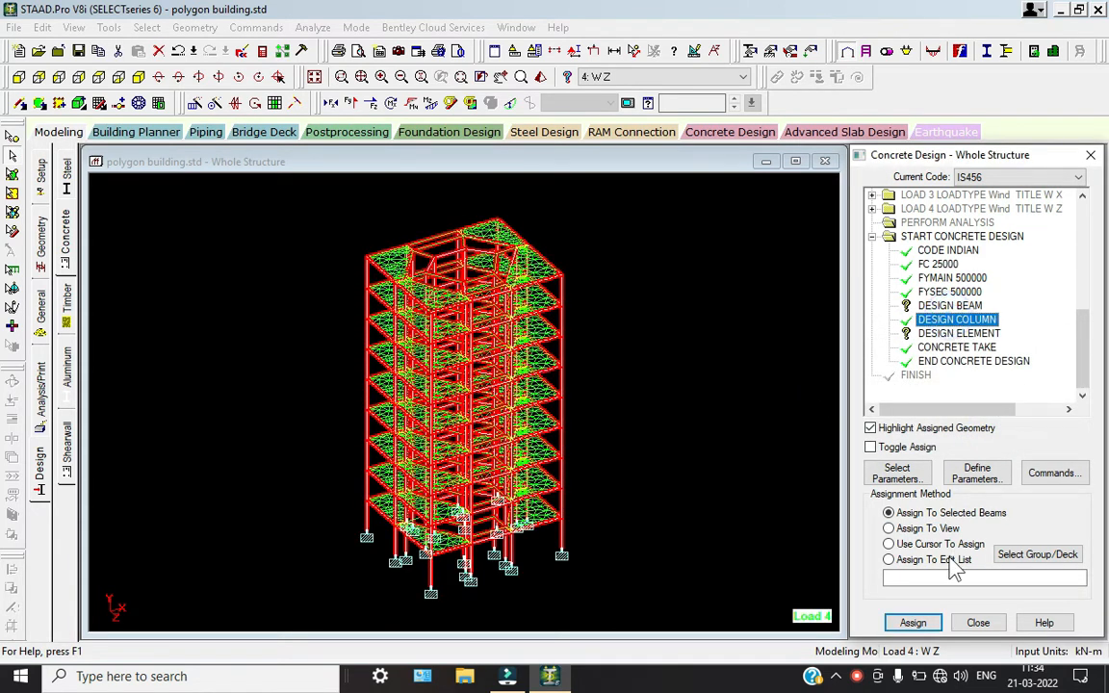
{"action": "left_click", "coordinate": [665, 378]}
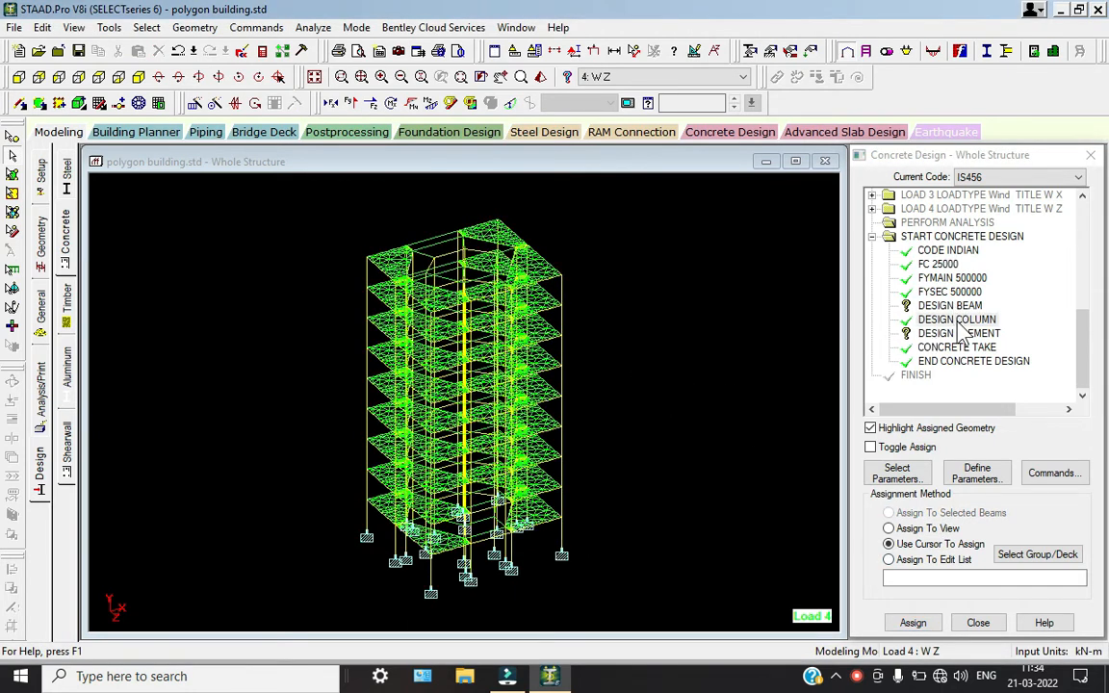
Delete the assigned DESIGN COLUMN command and add a new, unassigned DESIGN COLUMN command to the concrete design
{"action": "left_click", "coordinate": [961, 323]}
{"action": "right_click", "coordinate": [925, 324]}
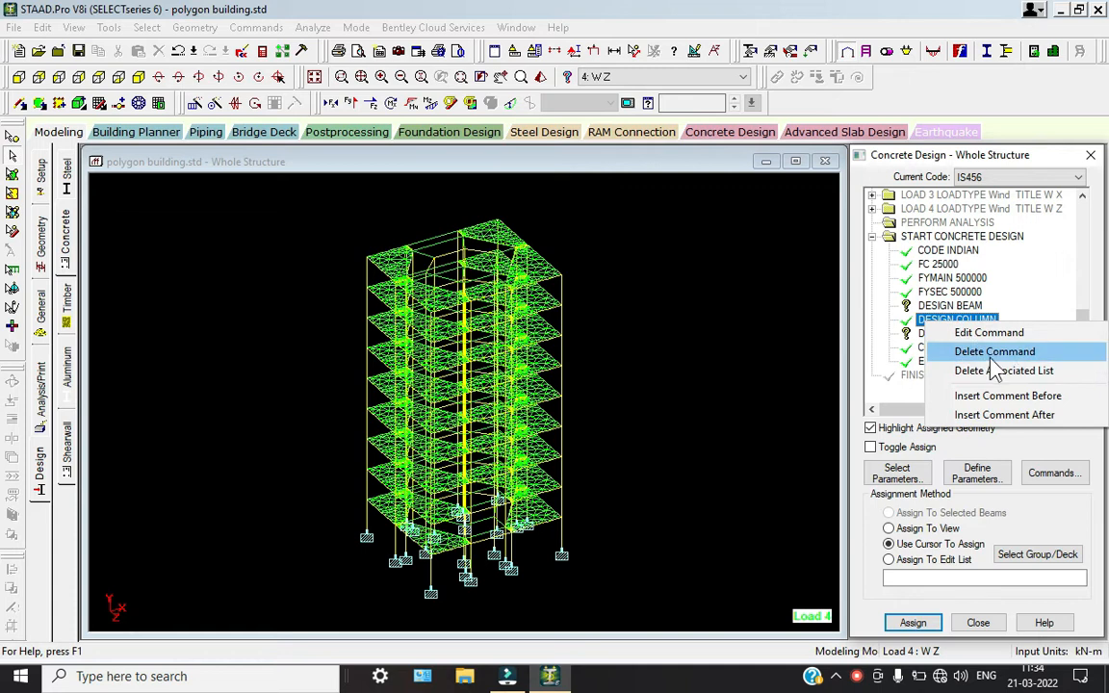
{"action": "left_click", "coordinate": [963, 352]}
{"action": "left_click", "coordinate": [987, 437]}
{"action": "left_click", "coordinate": [1053, 473]}
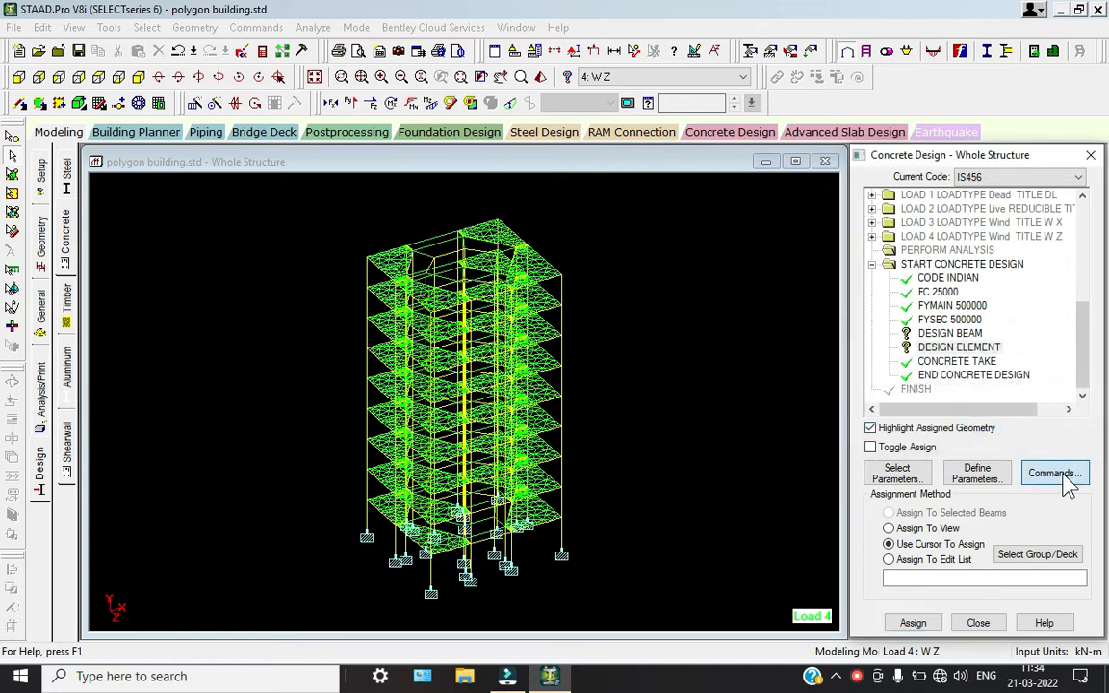
{"action": "left_click", "coordinate": [659, 279]}
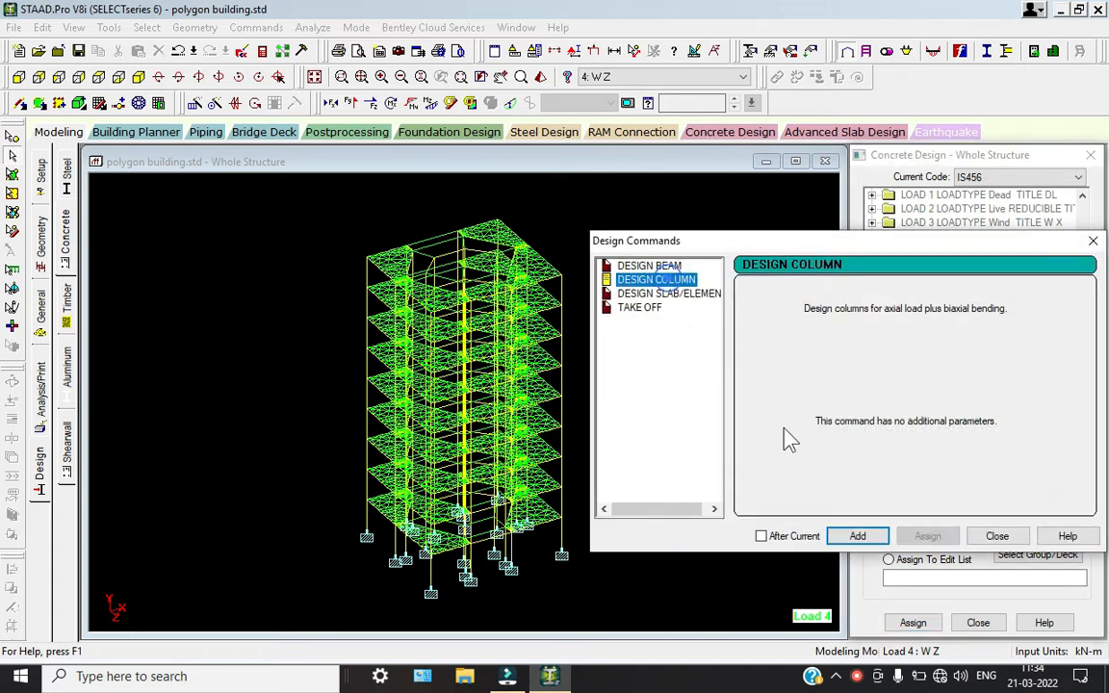
{"action": "left_click", "coordinate": [857, 536]}
{"action": "left_click", "coordinate": [996, 536]}
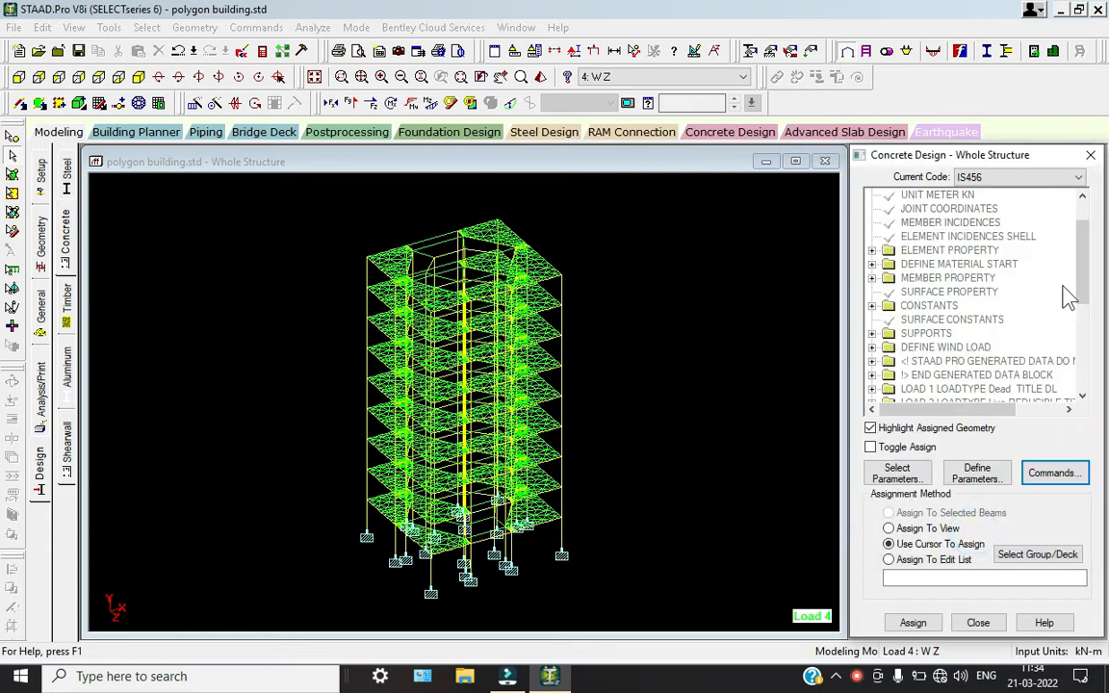
Select all members parallel to Y and assign the DESIGN COLUMN command to these vertical columns only
{"action": "scroll", "coordinate": [1079, 315], "scroll_direction": "down", "scroll_amount": 5}
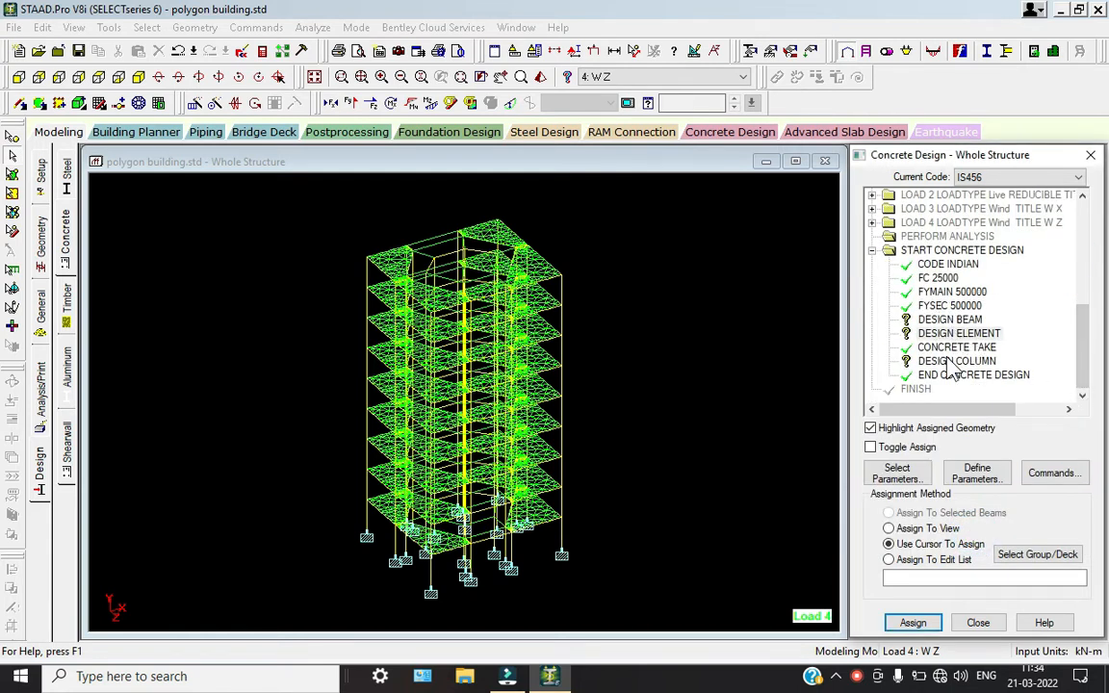
{"action": "left_click", "coordinate": [956, 361]}
{"action": "left_click", "coordinate": [146, 27]}
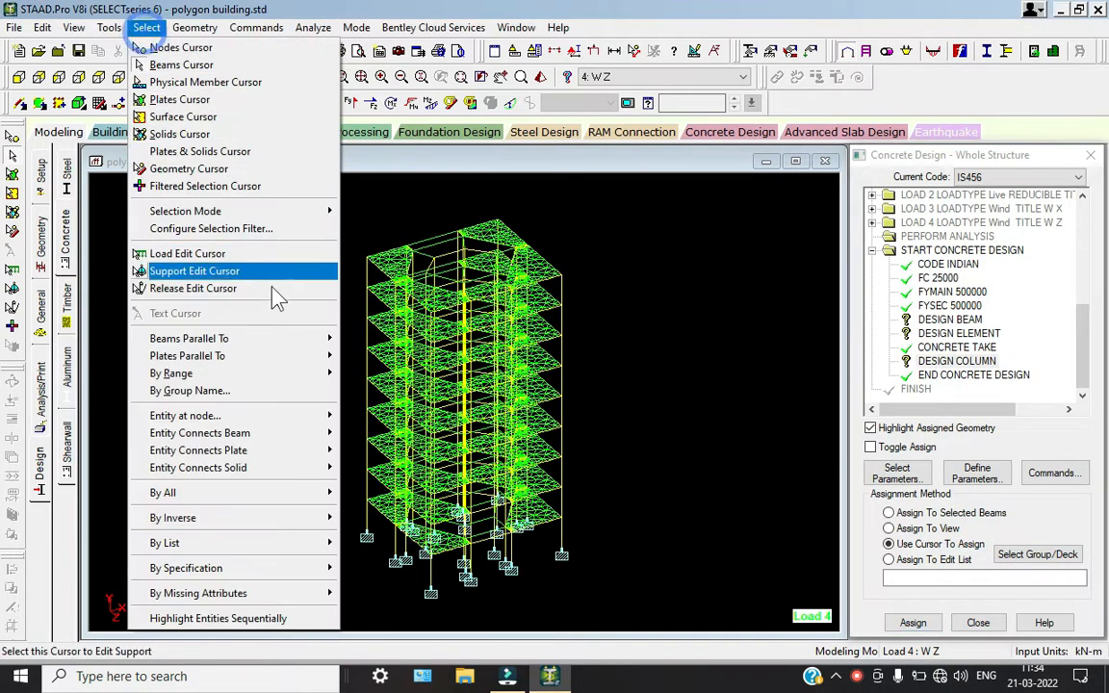
{"action": "mouse_move", "coordinate": [289, 339]}
{"action": "left_click", "coordinate": [364, 355]}
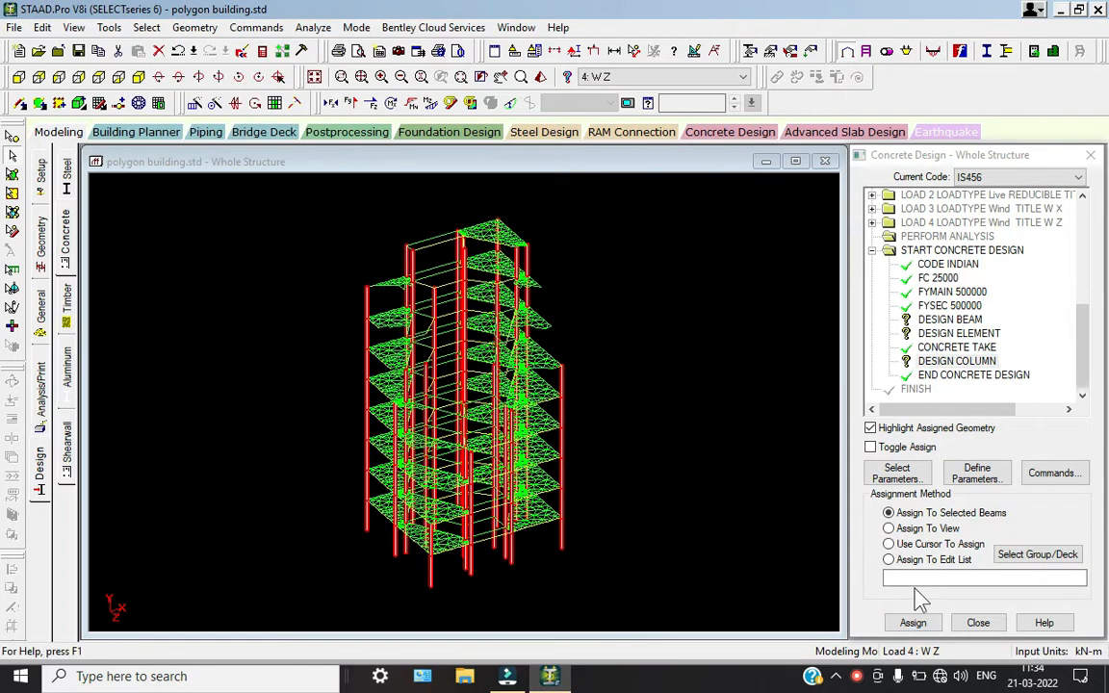
{"action": "left_click", "coordinate": [912, 623]}
{"action": "left_click", "coordinate": [979, 435]}
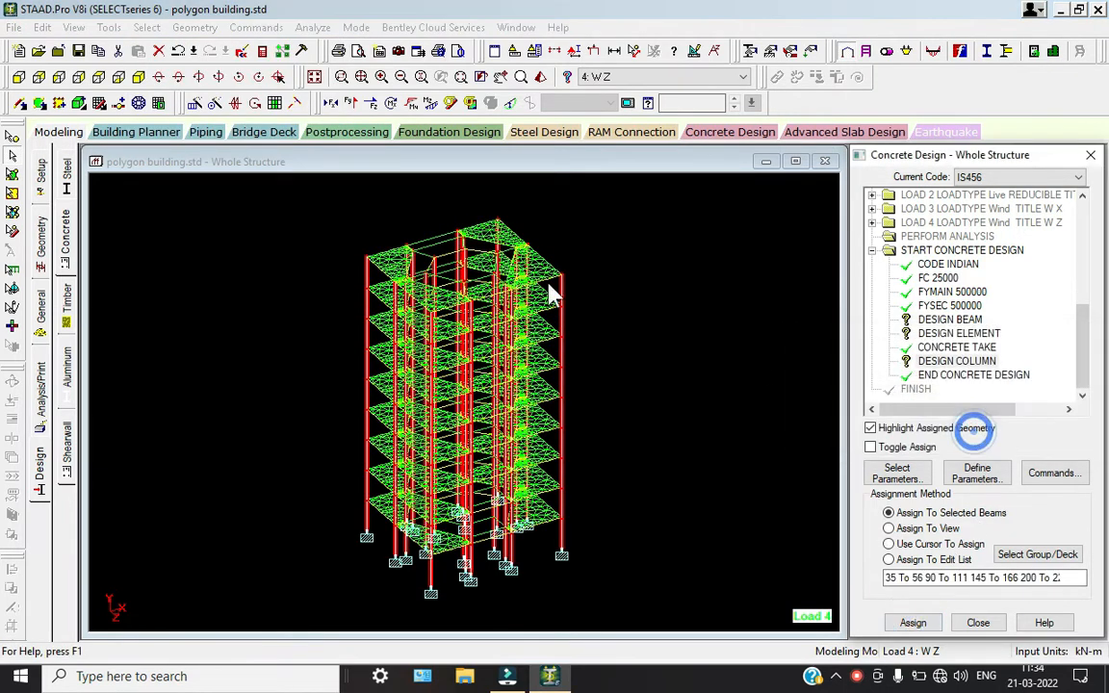
{"action": "left_click", "coordinate": [638, 309]}
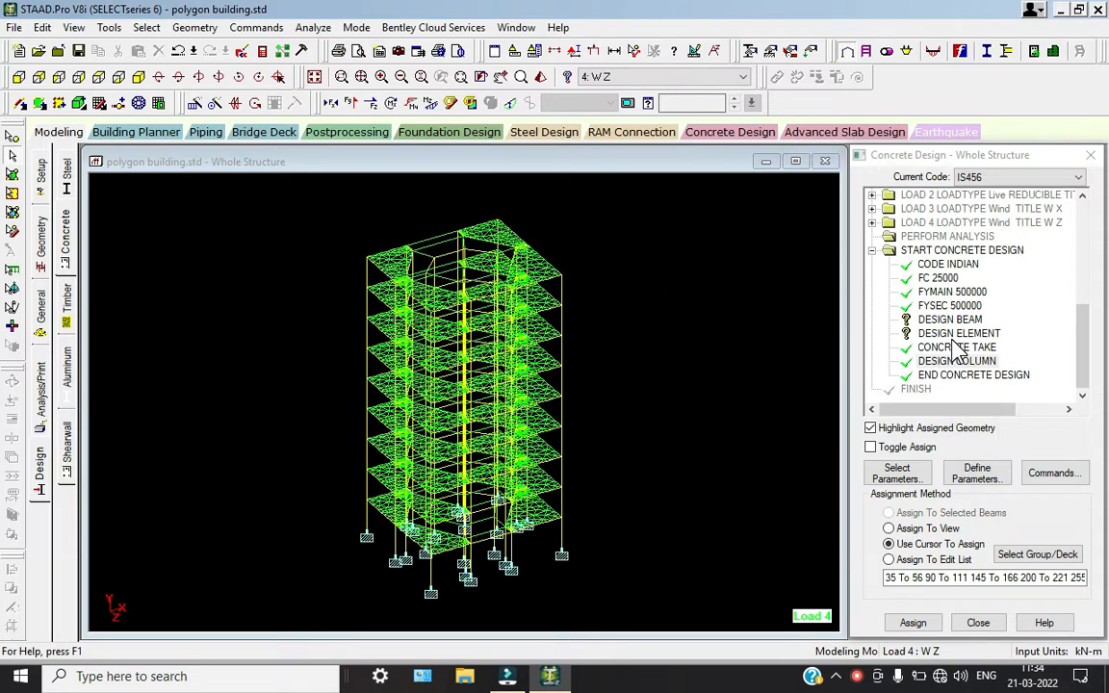
Assign the DESIGN ELEMENT command to all plates in the view
{"action": "left_click", "coordinate": [959, 333]}
{"action": "left_click", "coordinate": [889, 528]}
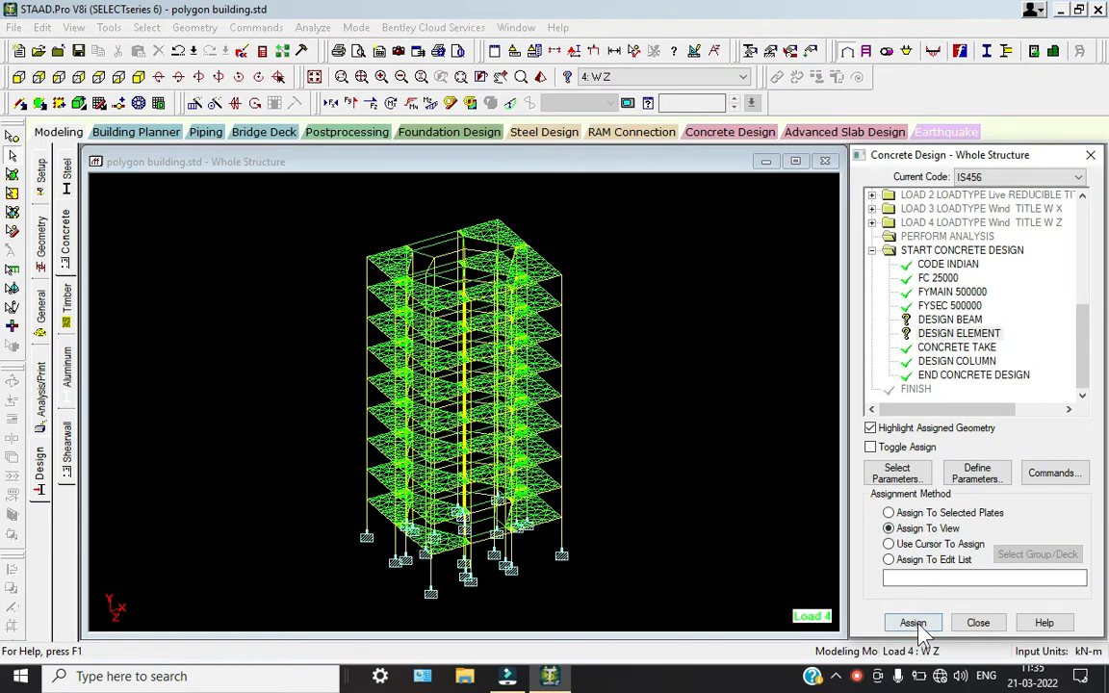
{"action": "left_click", "coordinate": [913, 623]}
{"action": "left_click", "coordinate": [988, 438]}
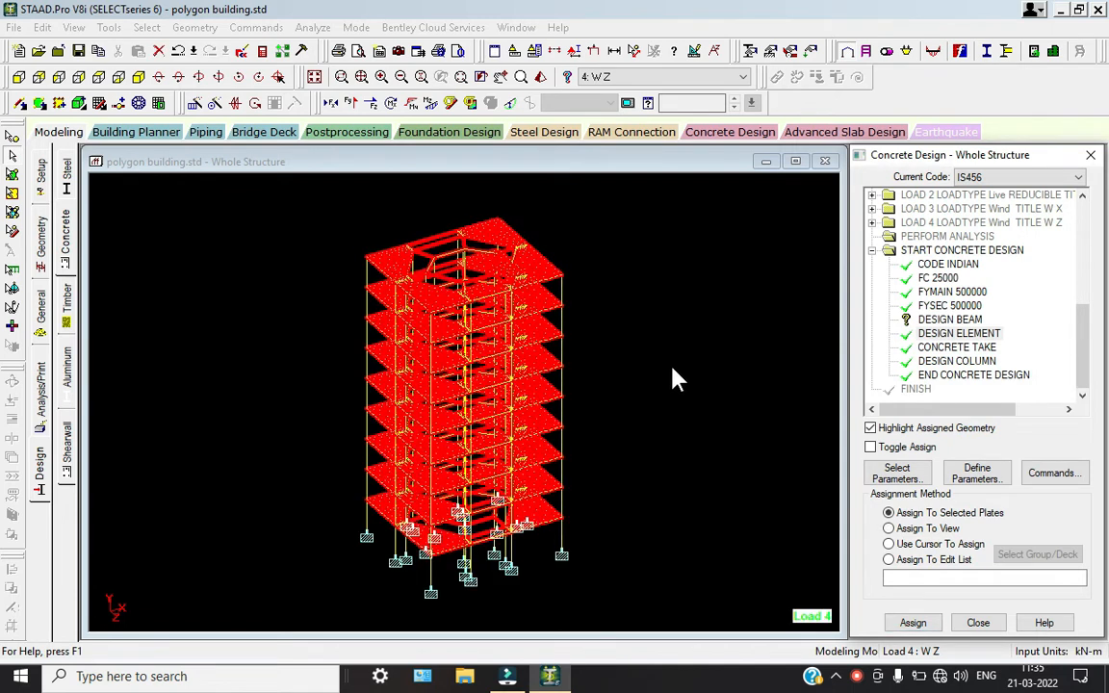
{"action": "left_click", "coordinate": [944, 320]}
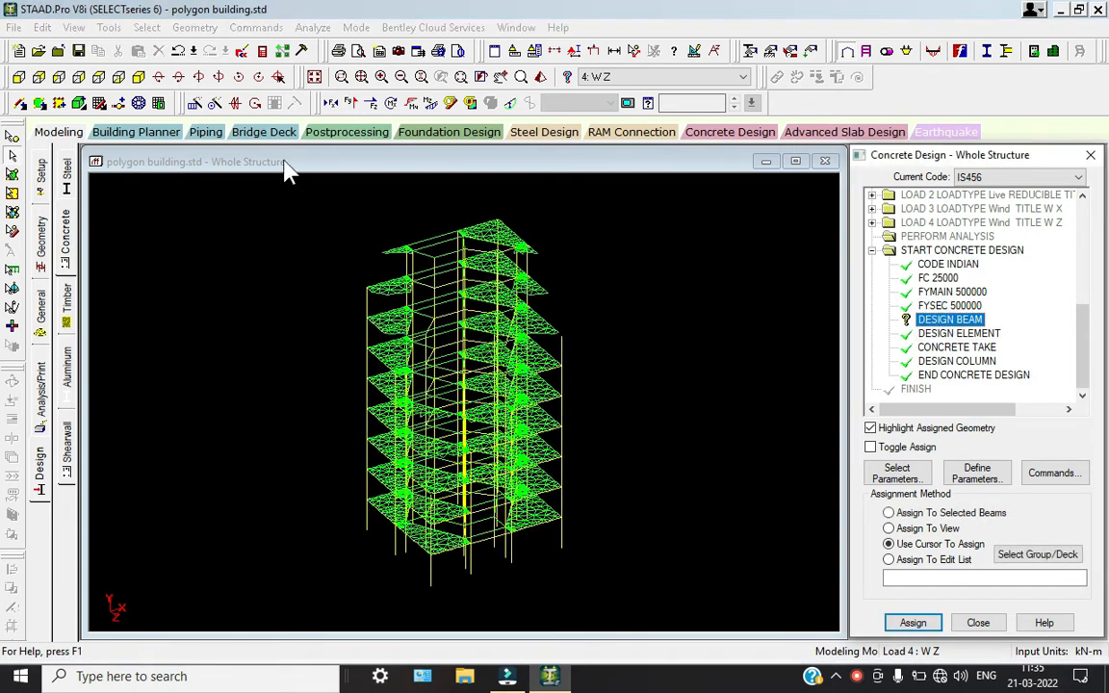
{"action": "left_click", "coordinate": [98, 77]}
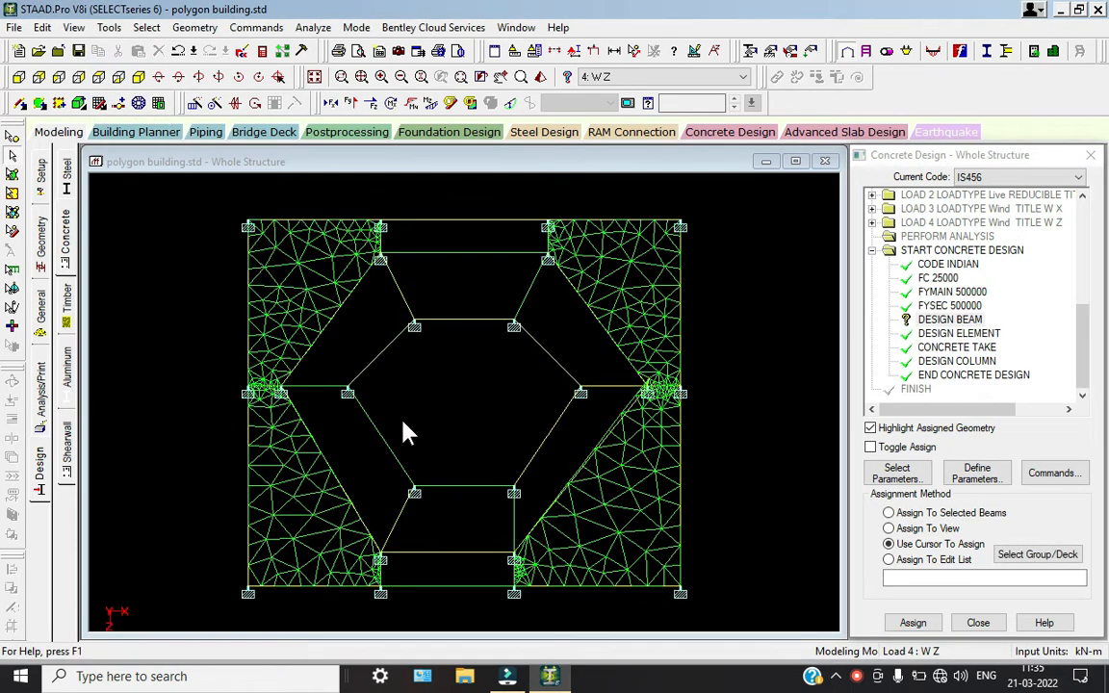
{"action": "scroll", "coordinate": [361, 382], "scroll_direction": "down", "scroll_amount": 1}
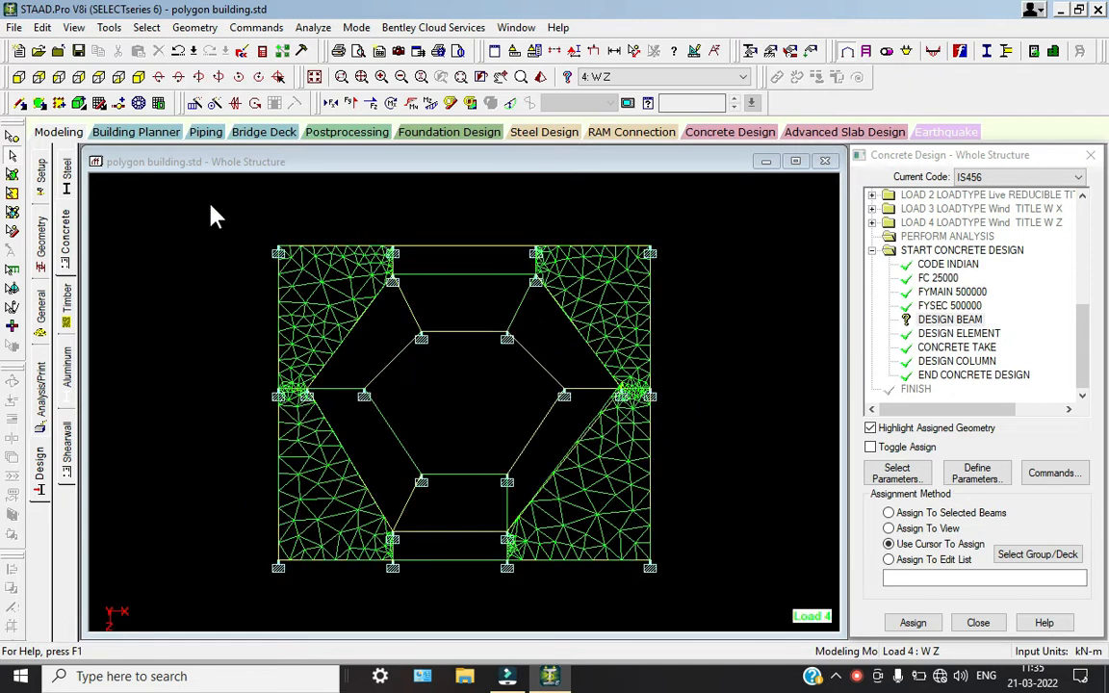
{"action": "left_click_drag", "start_coordinate": [207, 203], "coordinate": [710, 597]}
{"action": "left_click", "coordinate": [138, 81]}
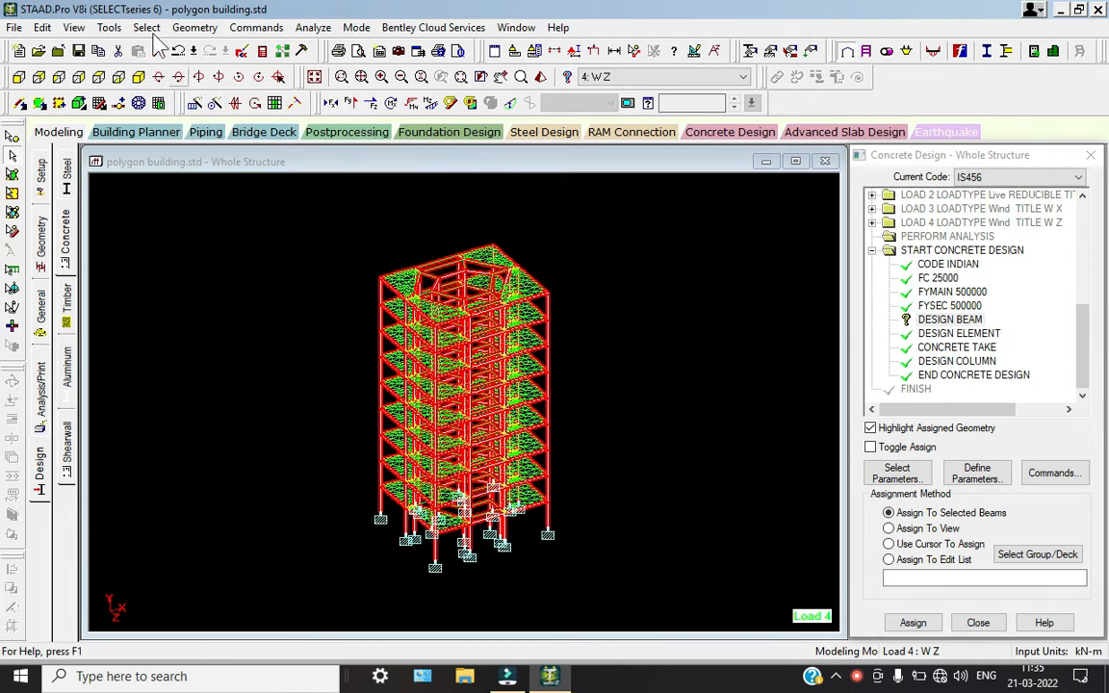
{"action": "left_click", "coordinate": [146, 28]}
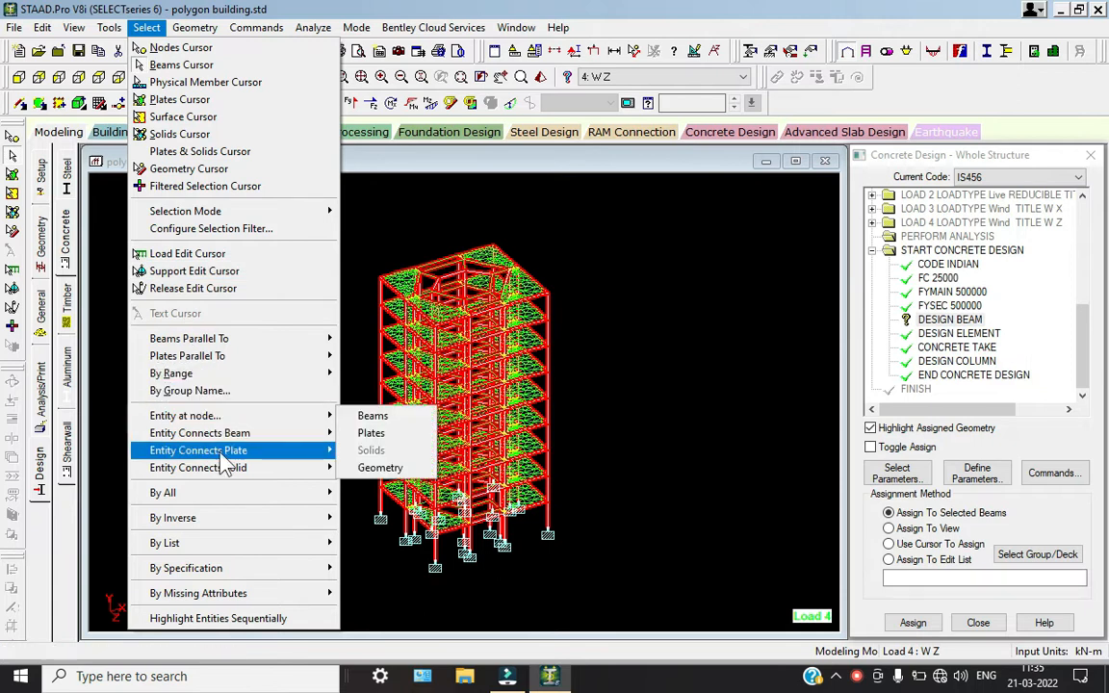
{"action": "mouse_move", "coordinate": [235, 496]}
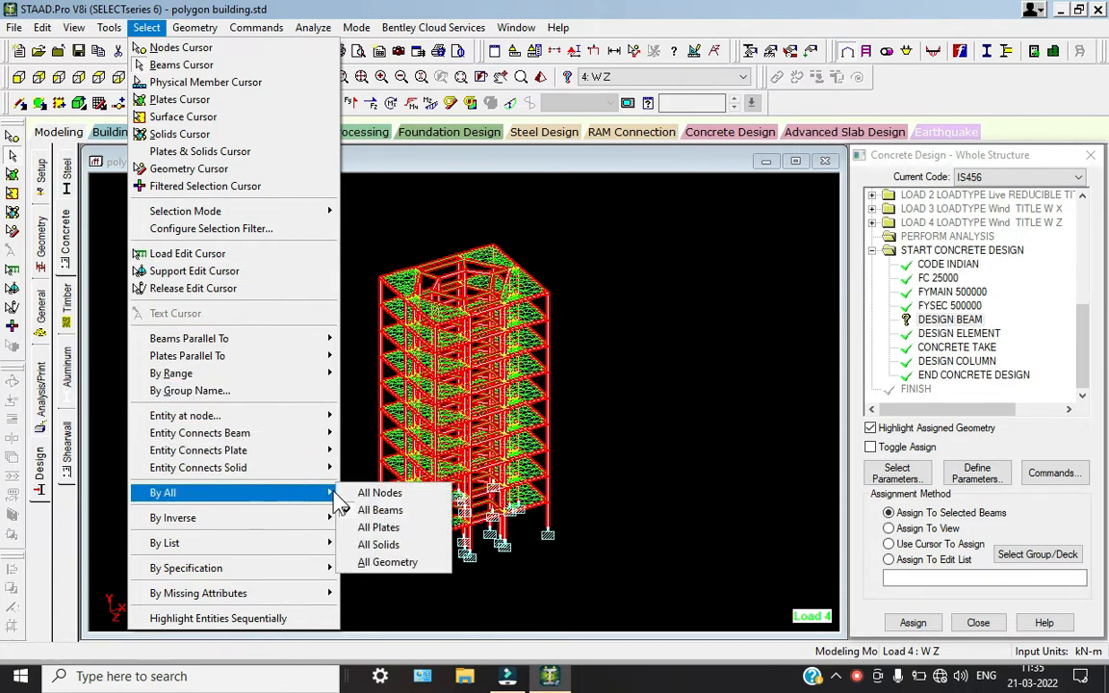
{"action": "left_click", "coordinate": [381, 511]}
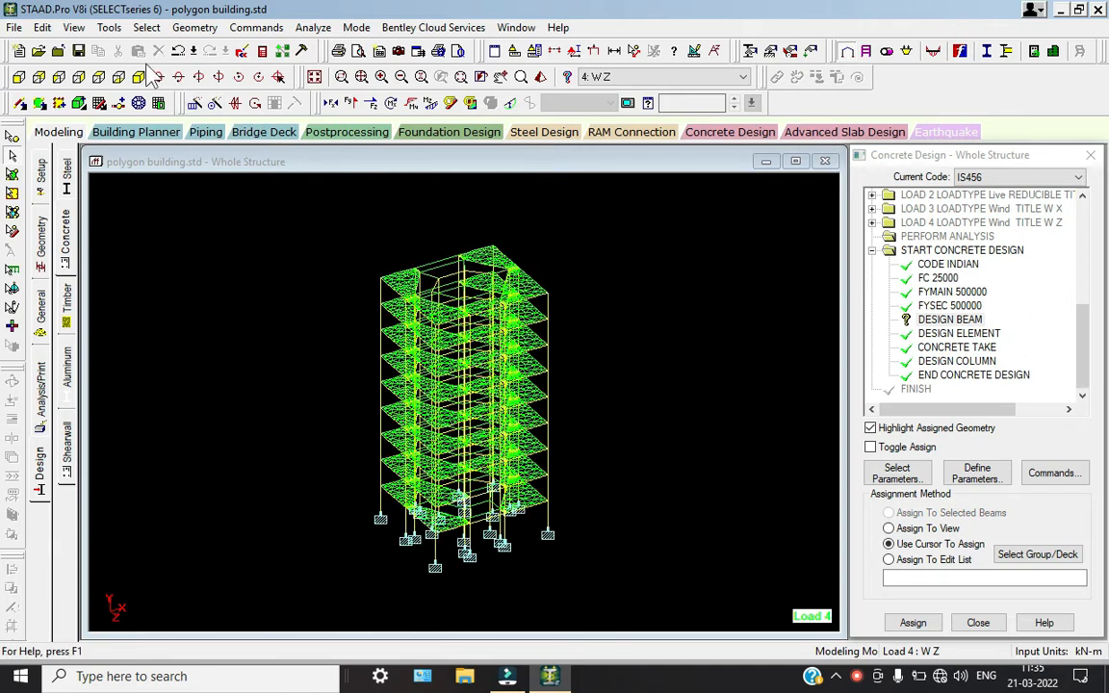
Window-select the beams in plan view, assign the DESIGN BEAM command to the entire view, and clear the selection
{"action": "left_click", "coordinate": [98, 78]}
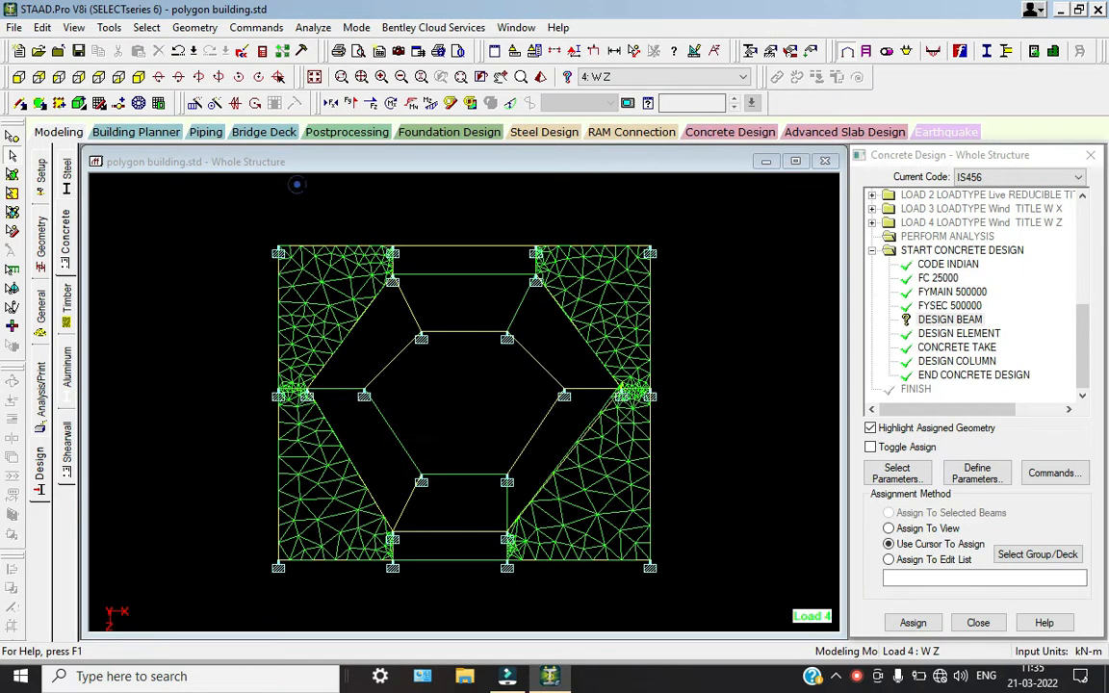
{"action": "left_click_drag", "start_coordinate": [297, 184], "coordinate": [604, 603]}
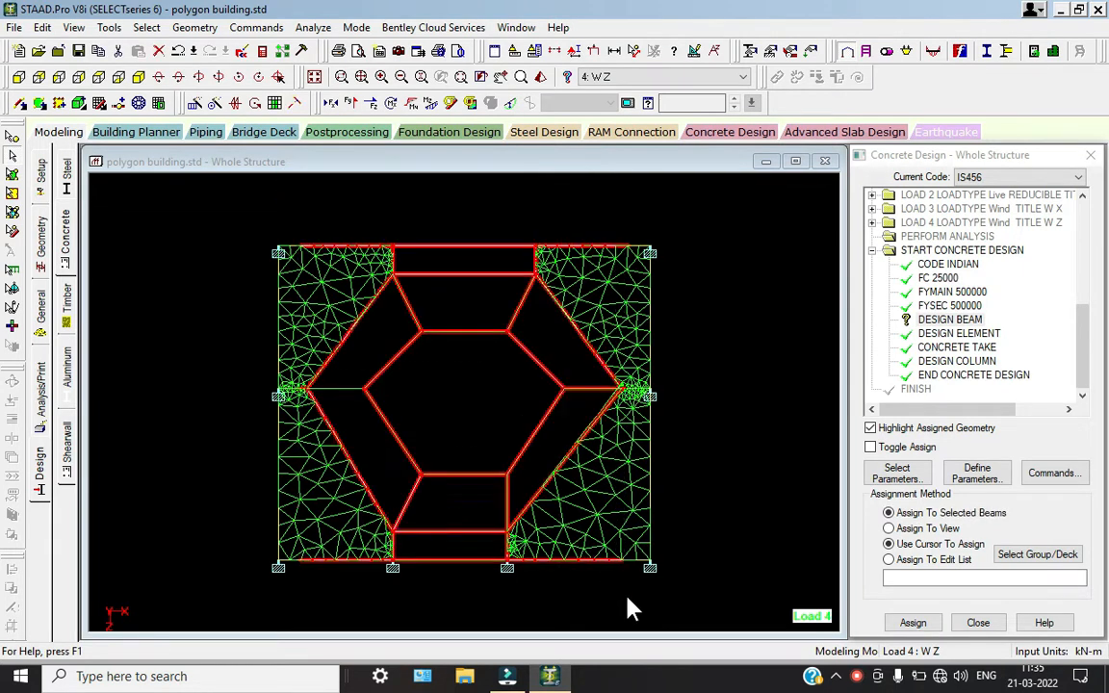
{"action": "left_click", "coordinate": [949, 320]}
{"action": "left_click", "coordinate": [909, 529]}
{"action": "left_click", "coordinate": [913, 623]}
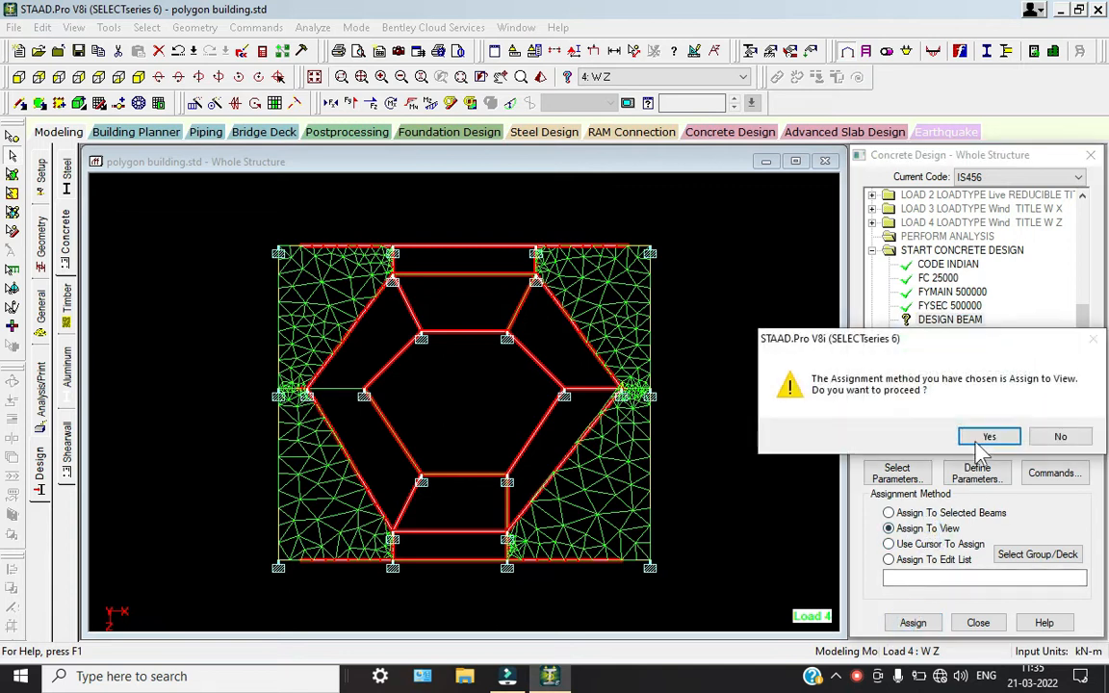
{"action": "left_click", "coordinate": [987, 436]}
{"action": "left_click", "coordinate": [738, 378]}
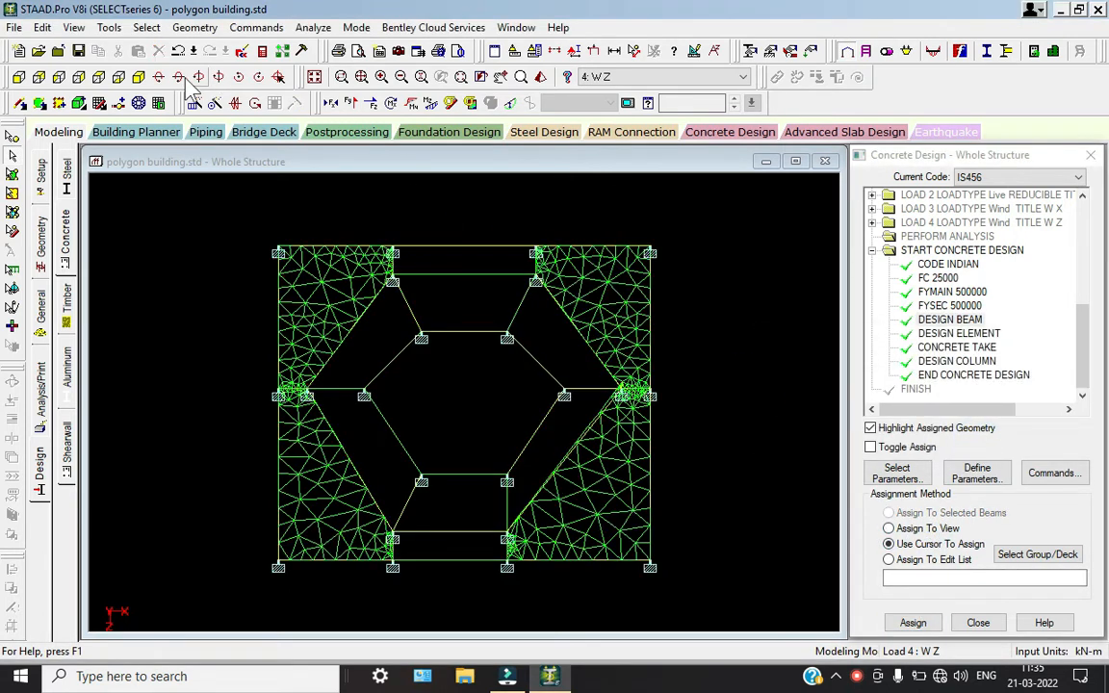
Show the building in isometric view and add a PERFORM ANALYSIS command with the No Print option after the concrete design
{"action": "left_click", "coordinate": [138, 77]}
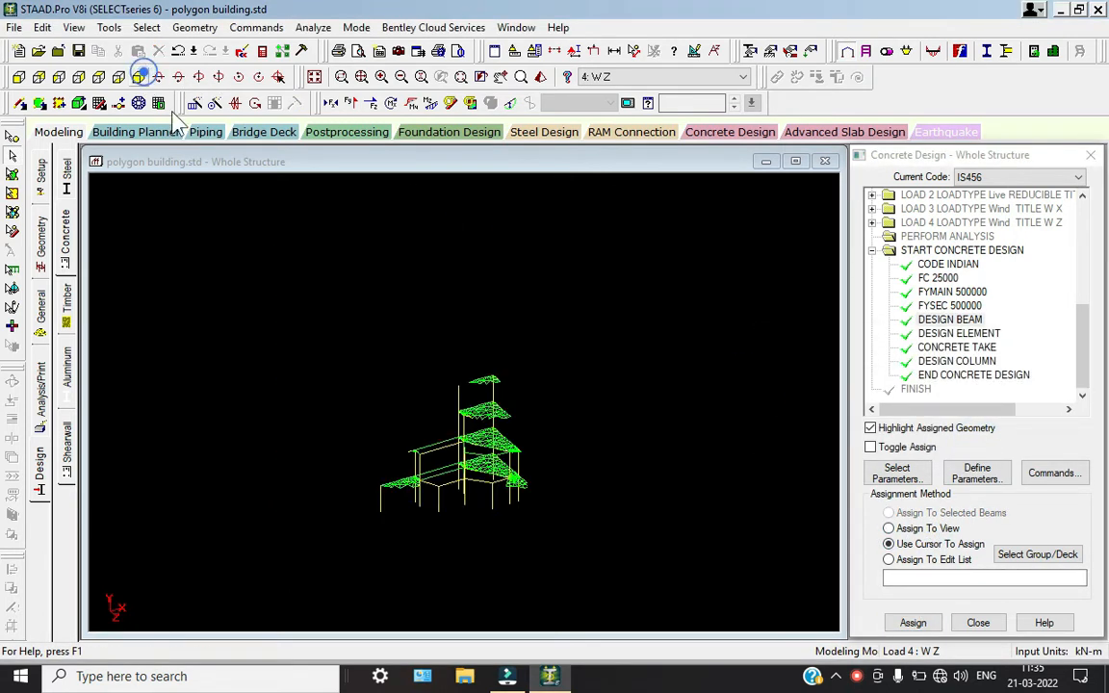
{"action": "left_click", "coordinate": [39, 390]}
{"action": "left_click", "coordinate": [502, 522]}
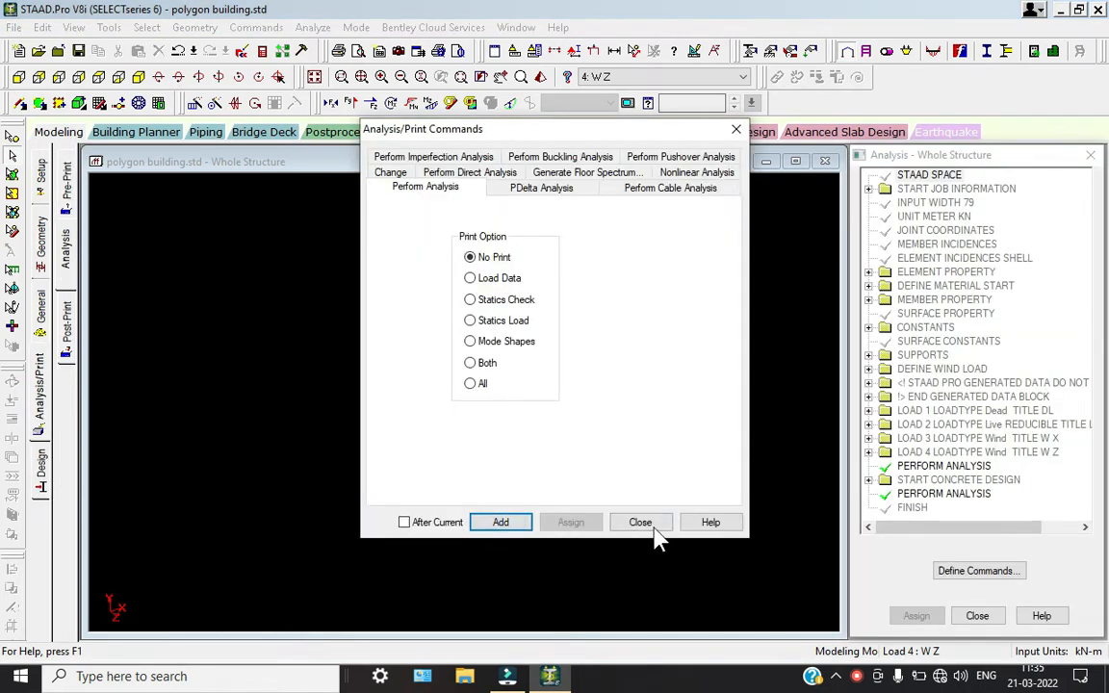
{"action": "left_click", "coordinate": [638, 523]}
Run the analysis and concrete design of the polygon building model
{"action": "left_click", "coordinate": [313, 27]}
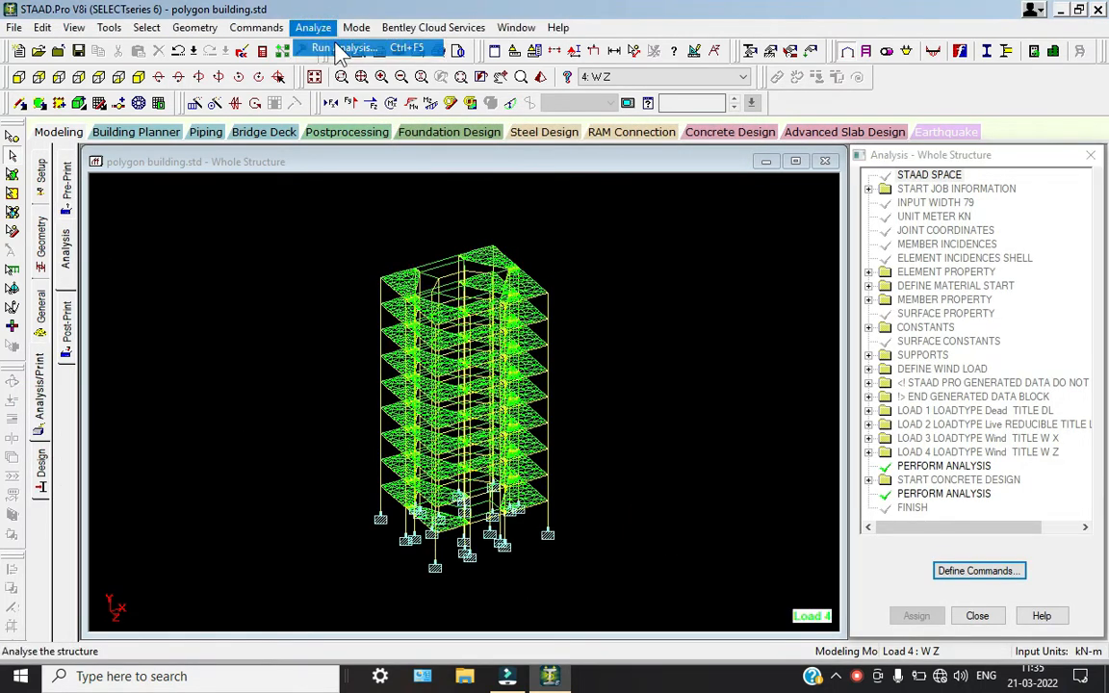
{"action": "left_click", "coordinate": [349, 47]}
{"action": "left_click", "coordinate": [449, 378]}
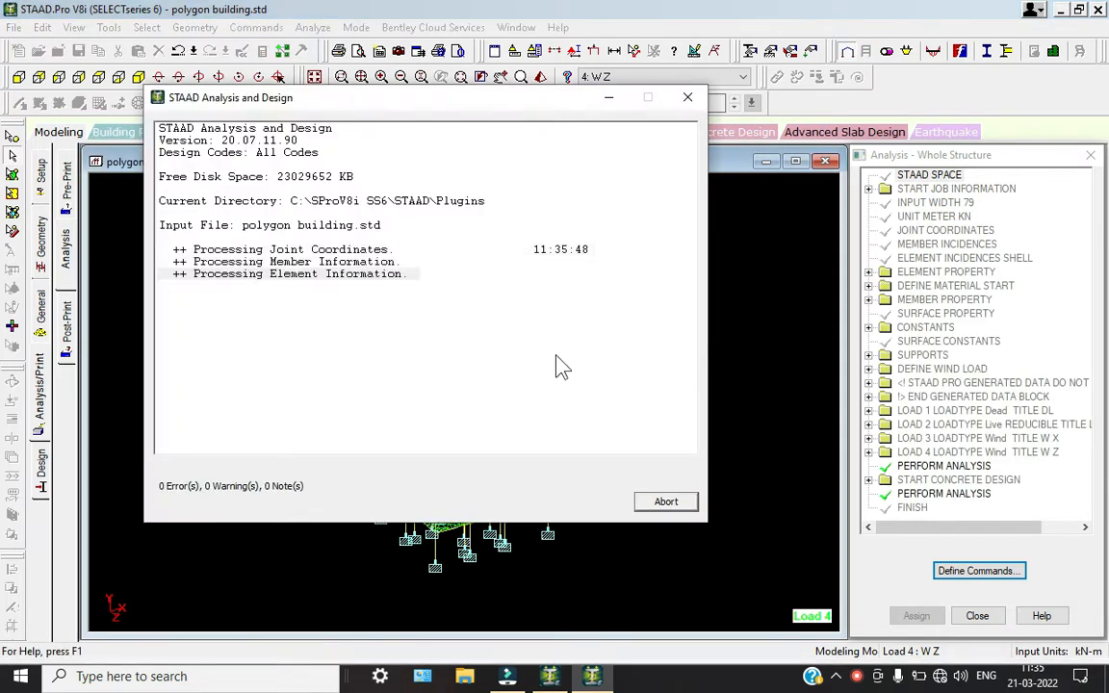
{"action": "left_click", "coordinate": [857, 676]}
{"action": "left_click", "coordinate": [1048, 559]}
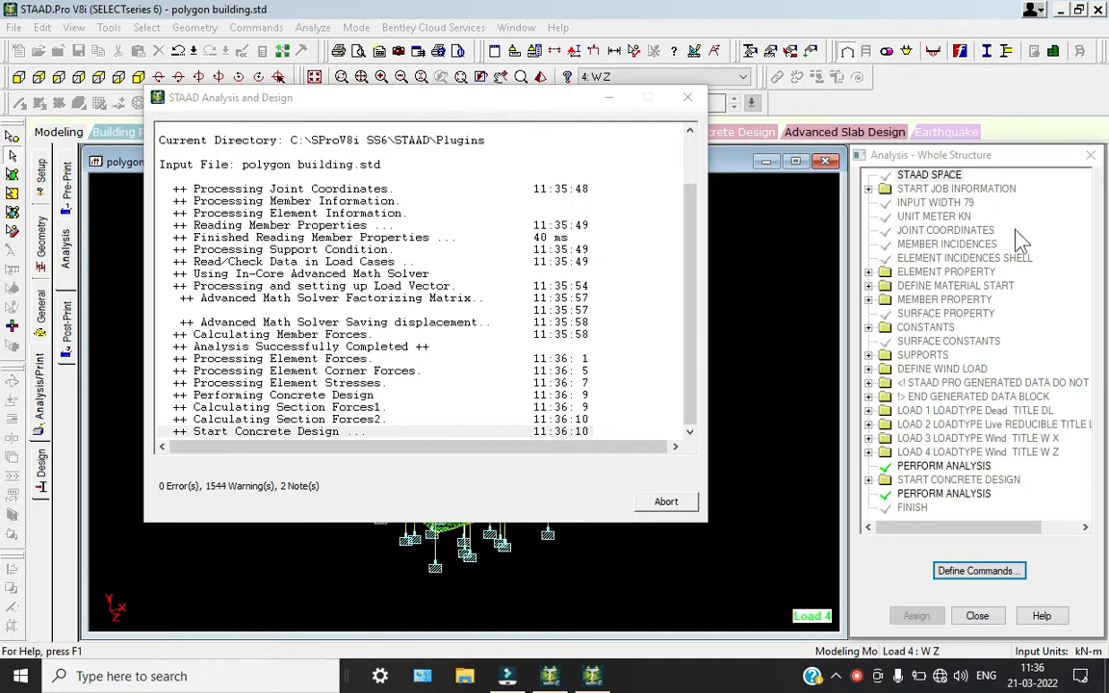
{"action": "left_click", "coordinate": [859, 677]}
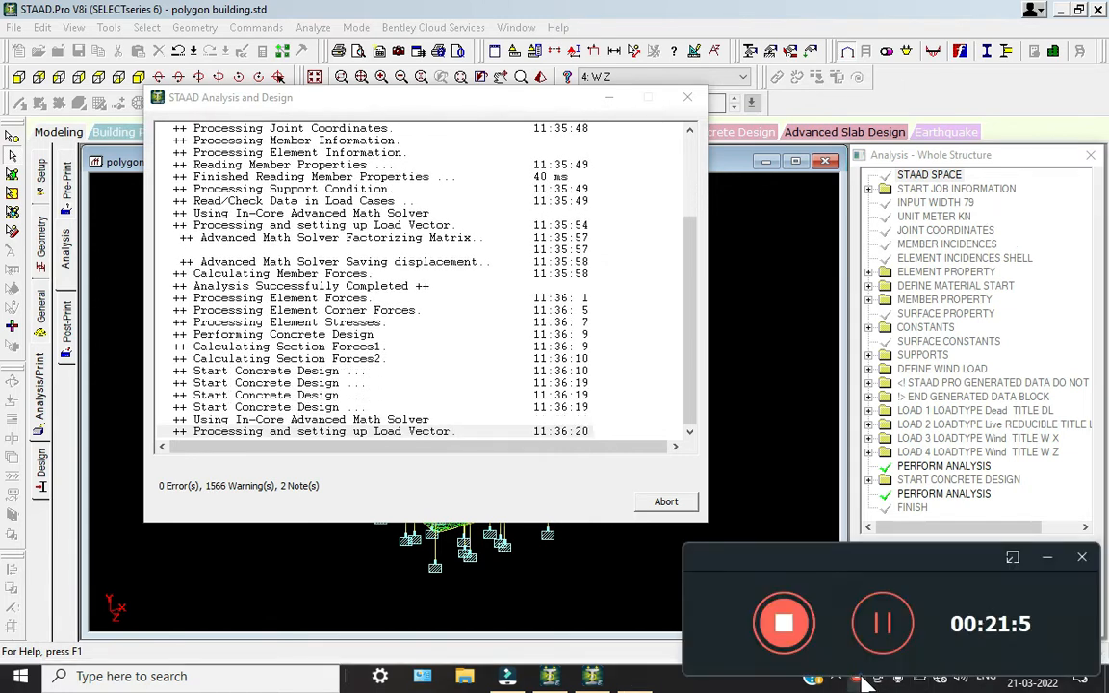
{"action": "left_click", "coordinate": [872, 621]}
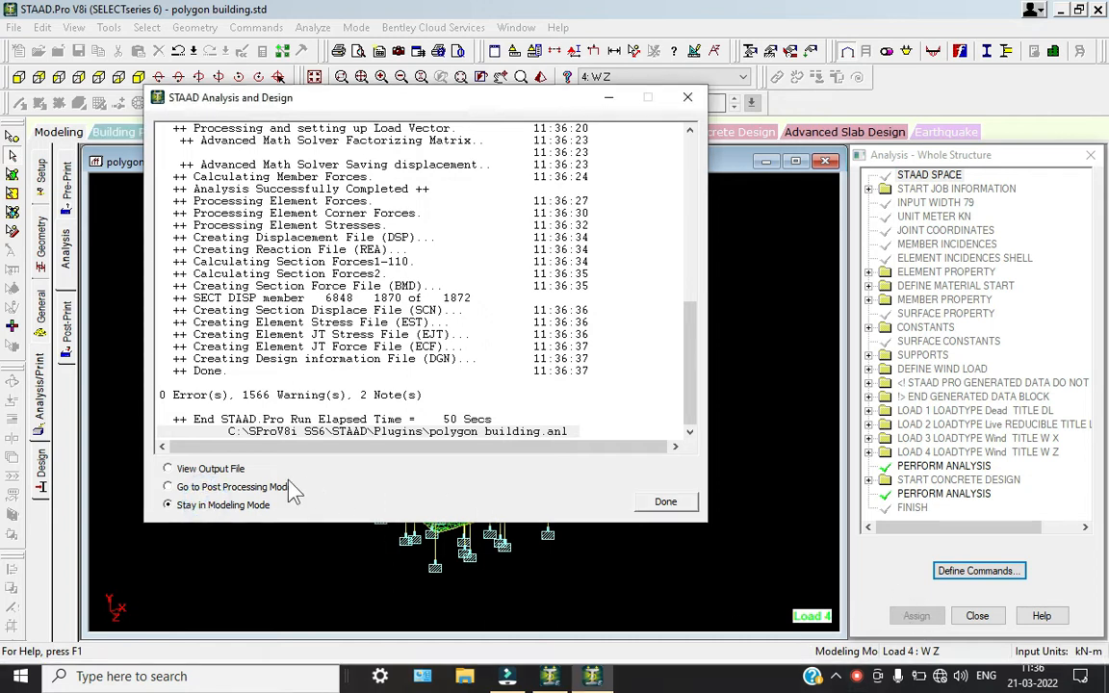
Finish the analysis run by going to post-processing mode and animate the structure's deflection for load case 4: W Z
{"action": "left_click", "coordinate": [683, 506]}
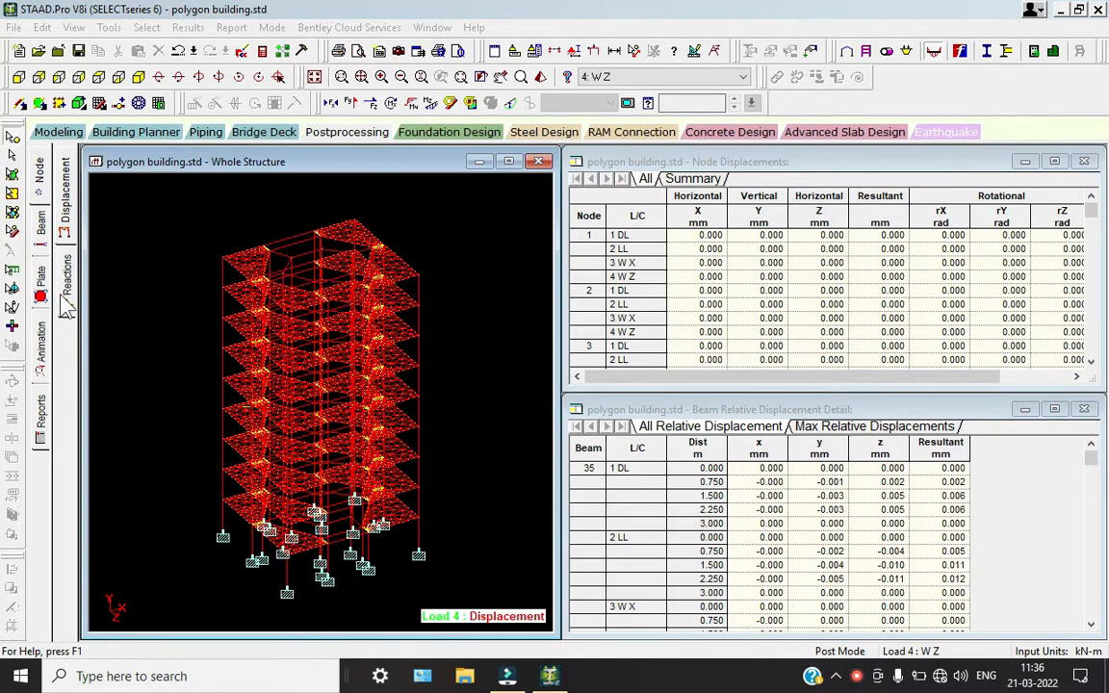
{"action": "left_click", "coordinate": [45, 347]}
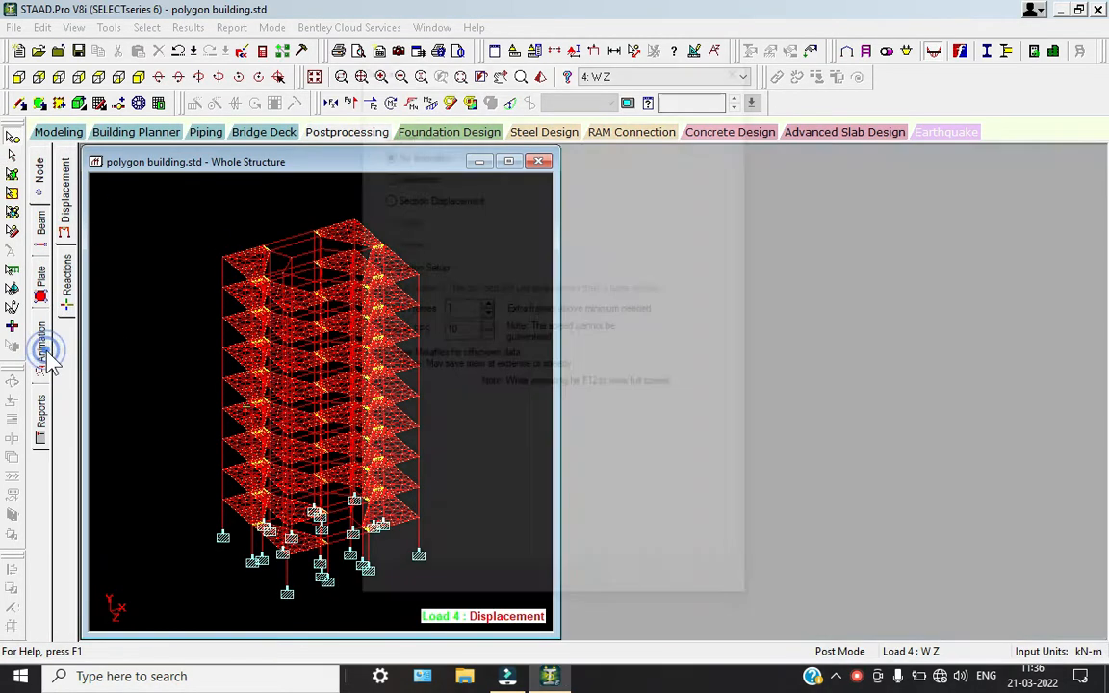
{"action": "left_click", "coordinate": [388, 174]}
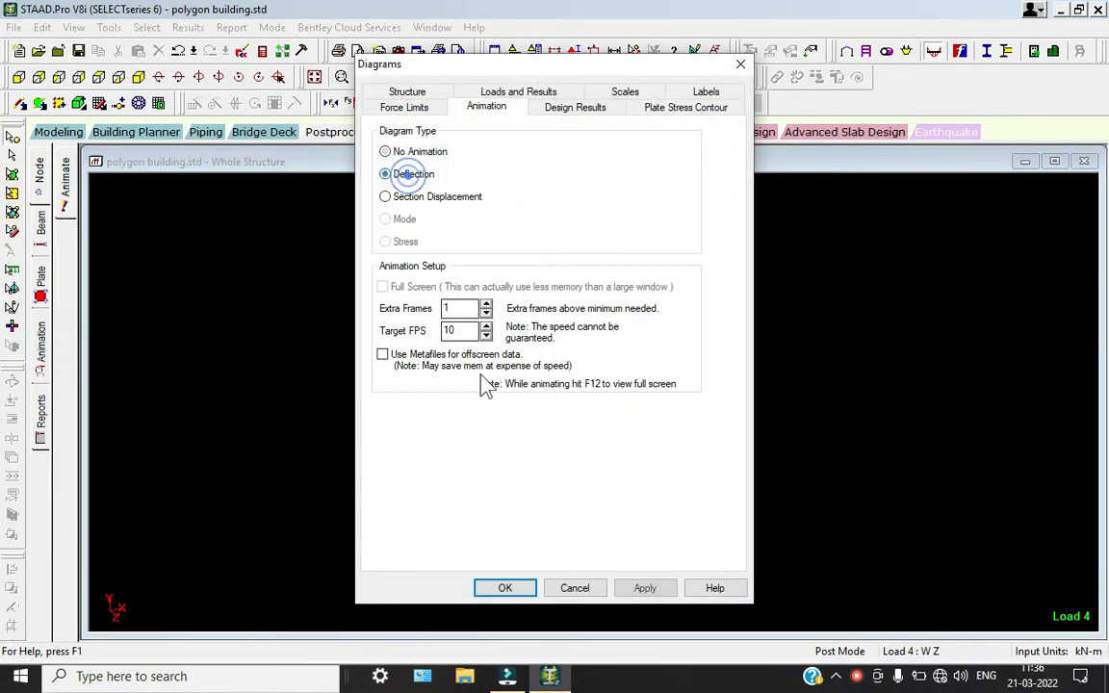
{"action": "left_click", "coordinate": [507, 588]}
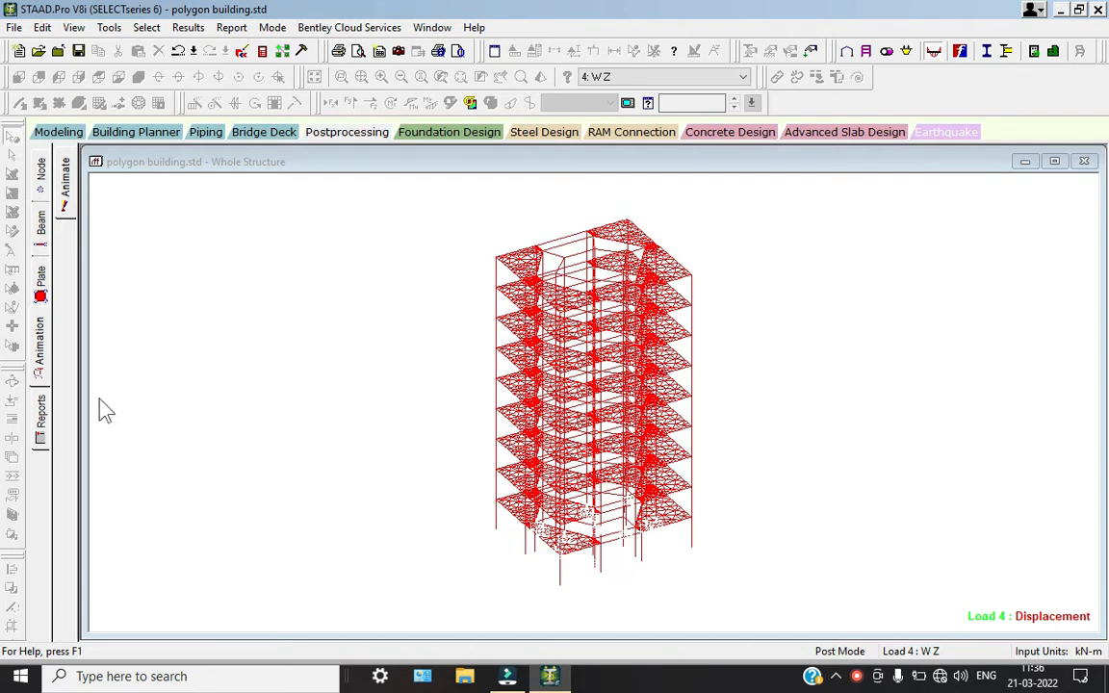
Display the Max Absolute plate stress contour for load case 4: W Z with stress animation
{"action": "left_click", "coordinate": [45, 286]}
{"action": "left_click", "coordinate": [500, 165]}
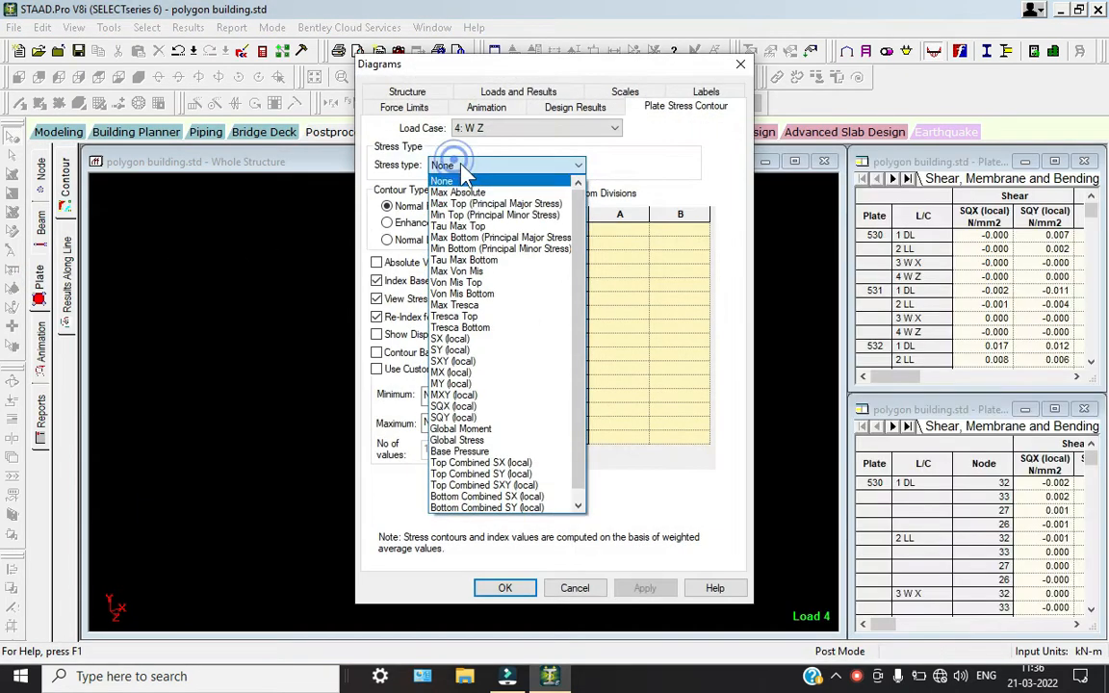
{"action": "left_click", "coordinate": [474, 195]}
{"action": "left_click", "coordinate": [487, 107]}
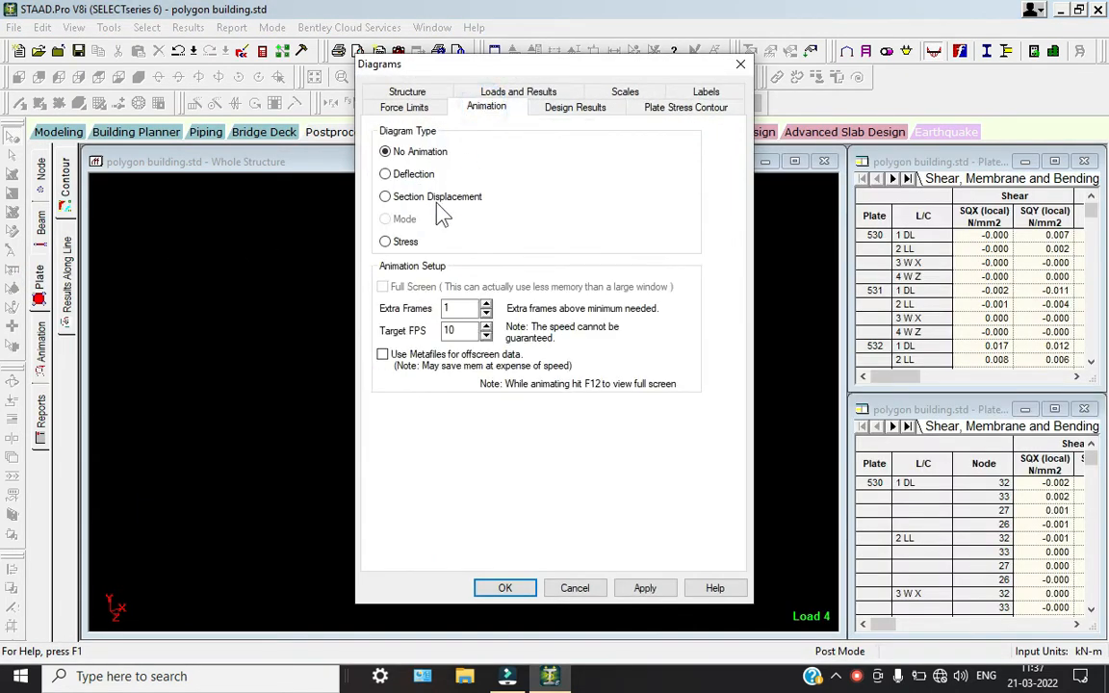
{"action": "left_click", "coordinate": [403, 247]}
{"action": "left_click", "coordinate": [526, 589]}
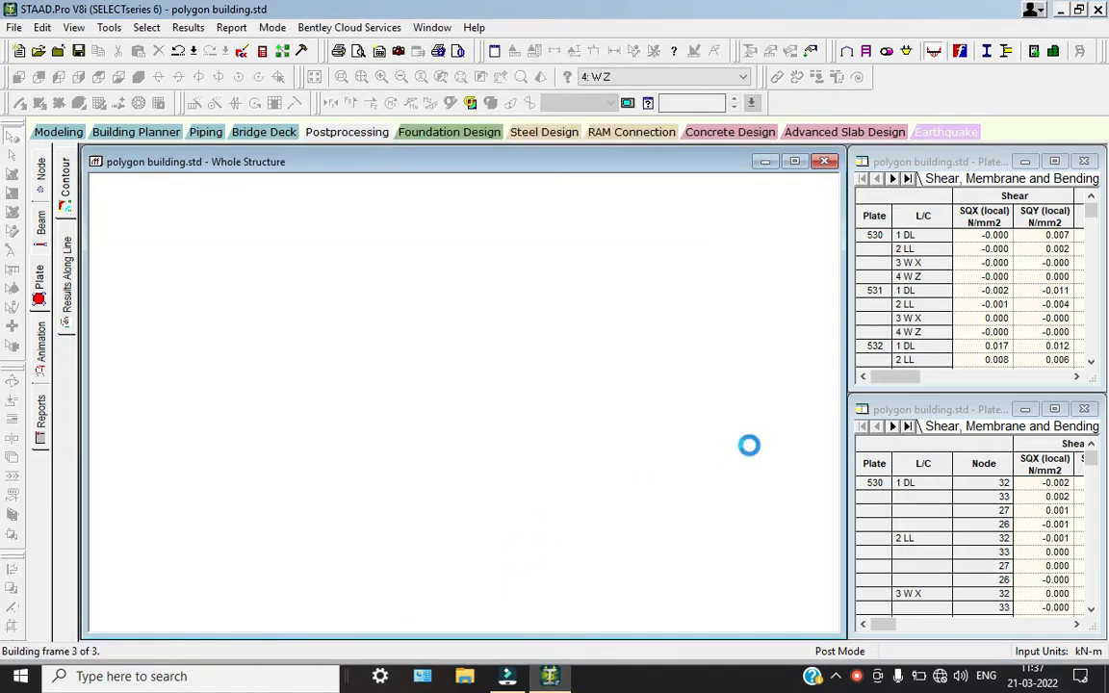
View the animated plate stress contour for load cases 3: W X, 2: LL and 1: DL in turn
{"action": "left_click", "coordinate": [665, 77]}
{"action": "left_click", "coordinate": [628, 113]}
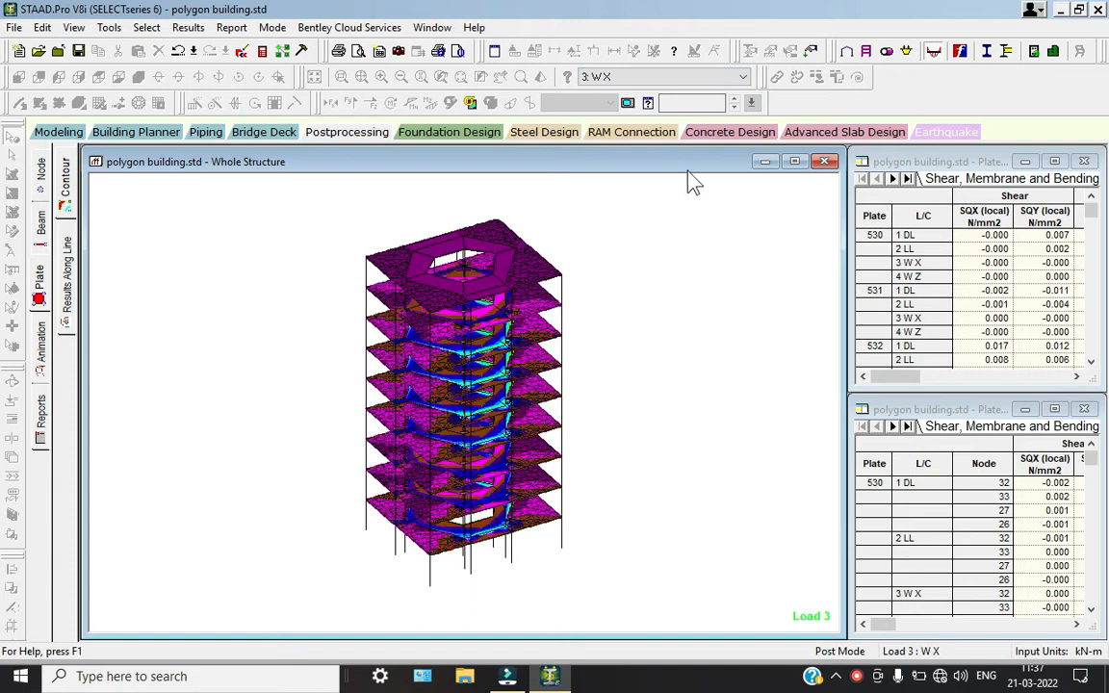
{"action": "left_click", "coordinate": [626, 77]}
{"action": "left_click", "coordinate": [634, 104]}
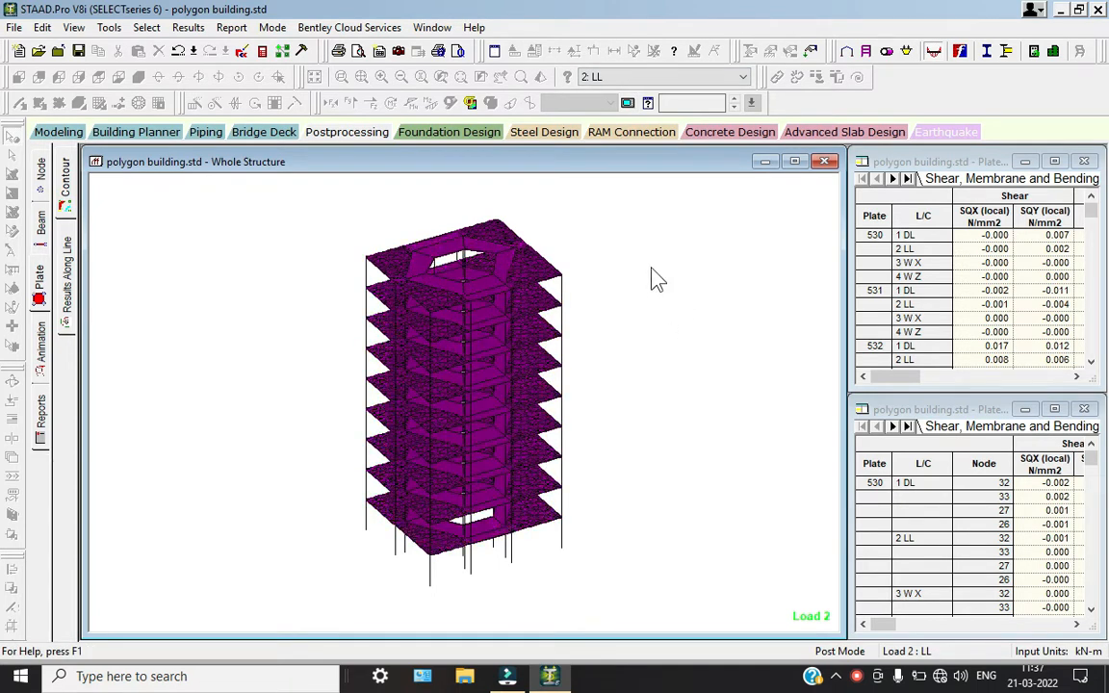
{"action": "left_click", "coordinate": [594, 77]}
{"action": "left_click", "coordinate": [595, 92]}
Open the beam graphs and examine the Mz, Fy and Fx diagrams of several beams and columns under load case 1: DL
{"action": "left_click", "coordinate": [40, 222]}
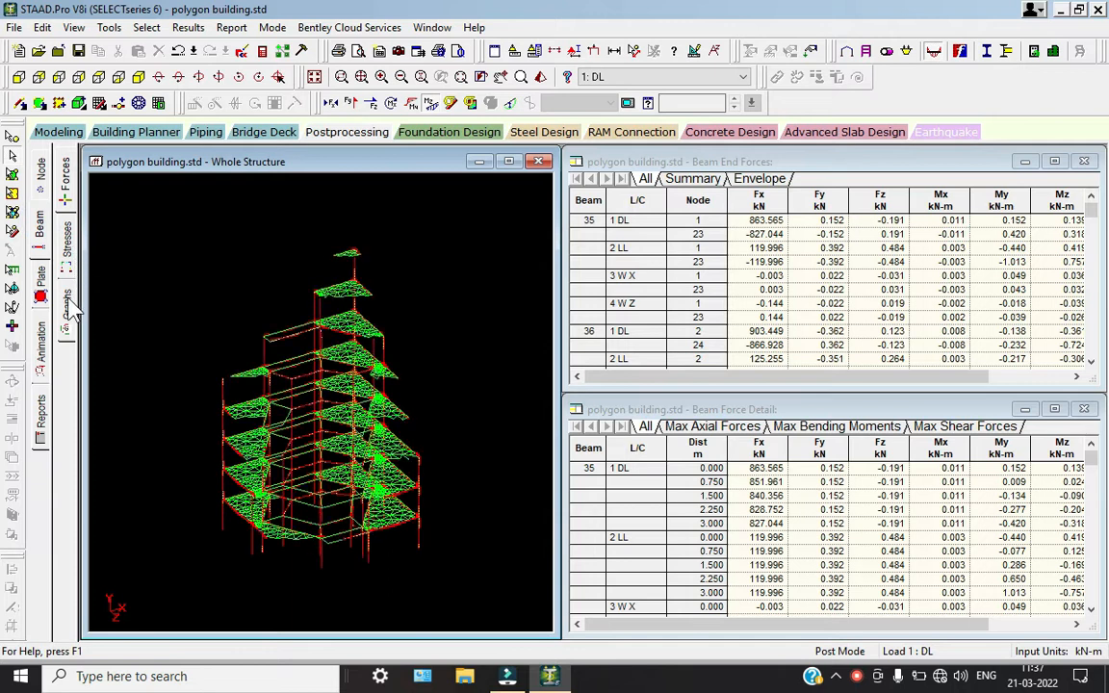
{"action": "left_click", "coordinate": [67, 301]}
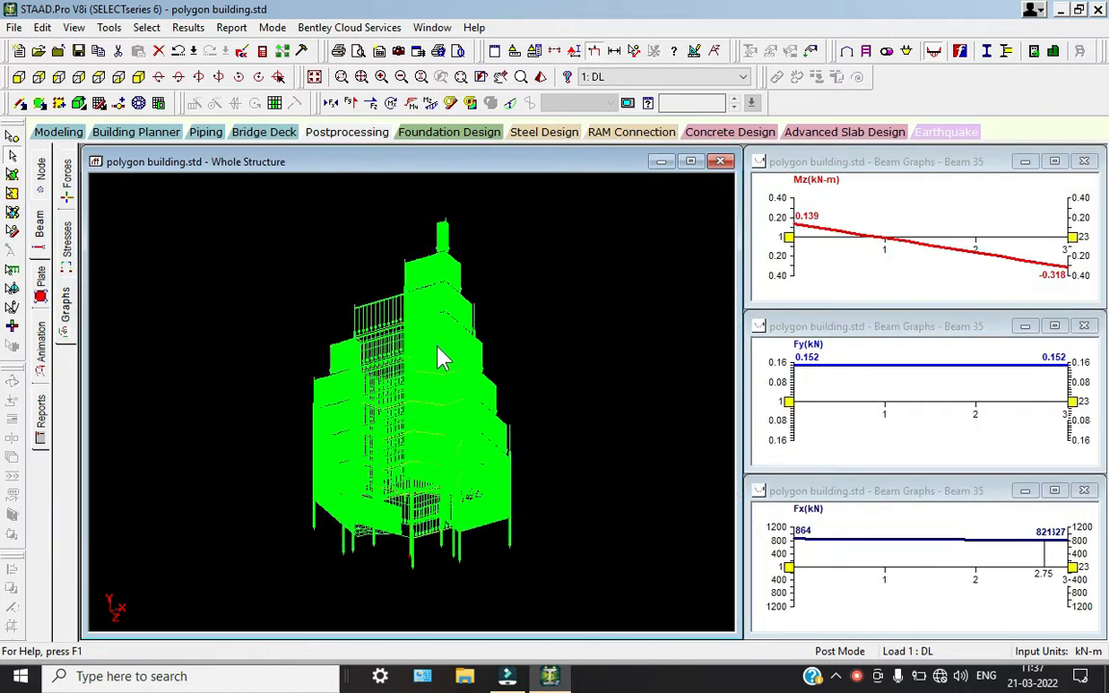
{"action": "left_click", "coordinate": [450, 332]}
{"action": "left_click", "coordinate": [445, 309]}
{"action": "left_click", "coordinate": [421, 280]}
{"action": "left_click", "coordinate": [345, 352]}
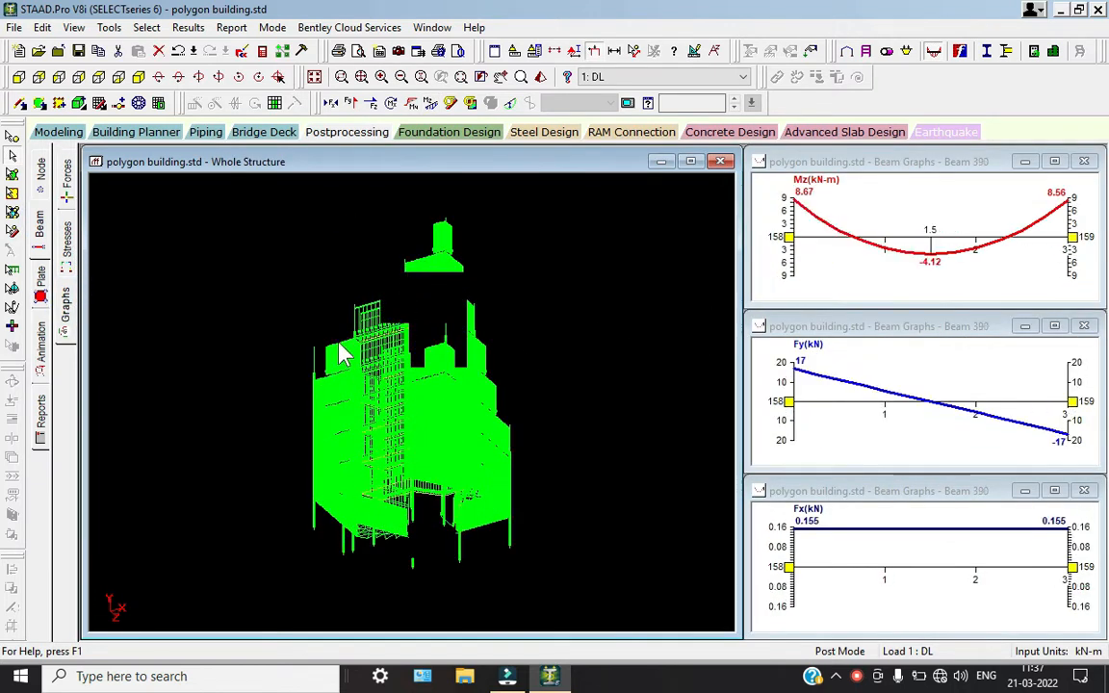
{"action": "left_click", "coordinate": [381, 375]}
{"action": "left_click", "coordinate": [500, 451]}
{"action": "left_click", "coordinate": [433, 470]}
{"action": "left_click", "coordinate": [366, 467]}
{"action": "left_click", "coordinate": [362, 376]}
{"action": "left_click", "coordinate": [379, 359]}
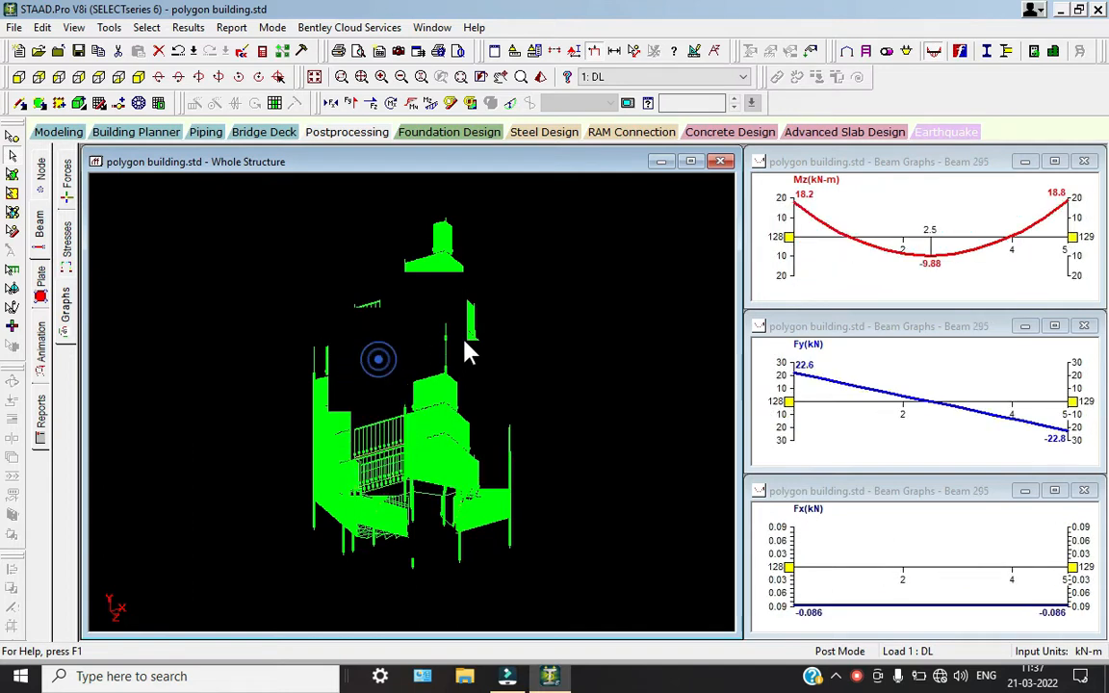
{"action": "left_click", "coordinate": [464, 340]}
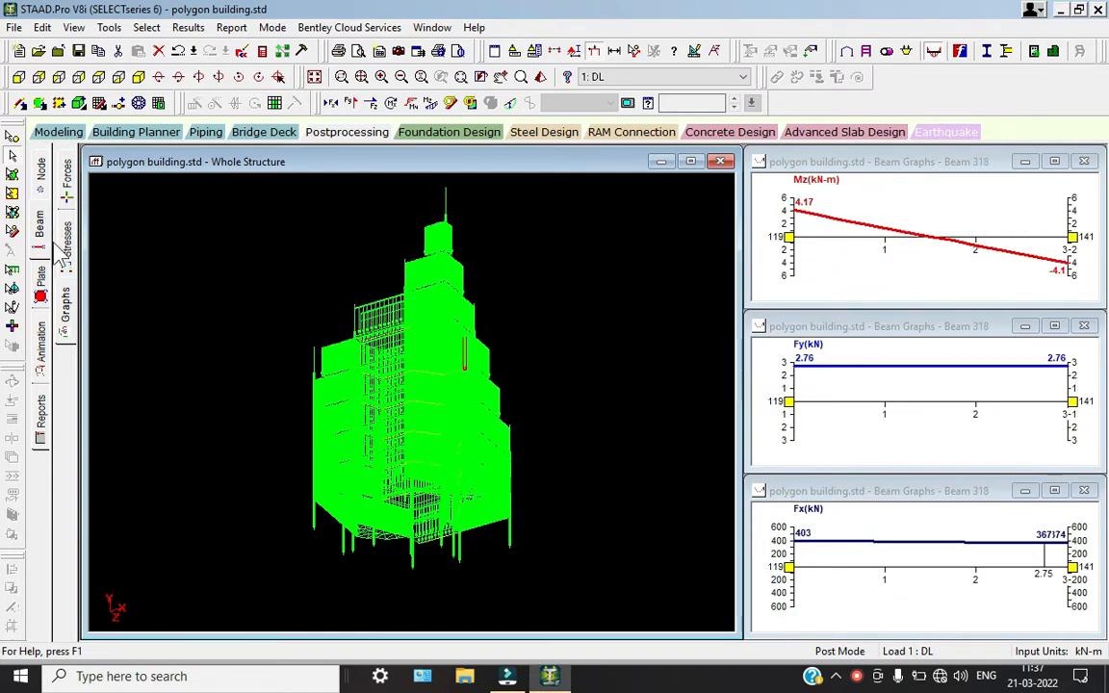
Inspect beam 6699's concrete design, shear bending and deflection results, and close its details
{"action": "double_click", "coordinate": [360, 279]}
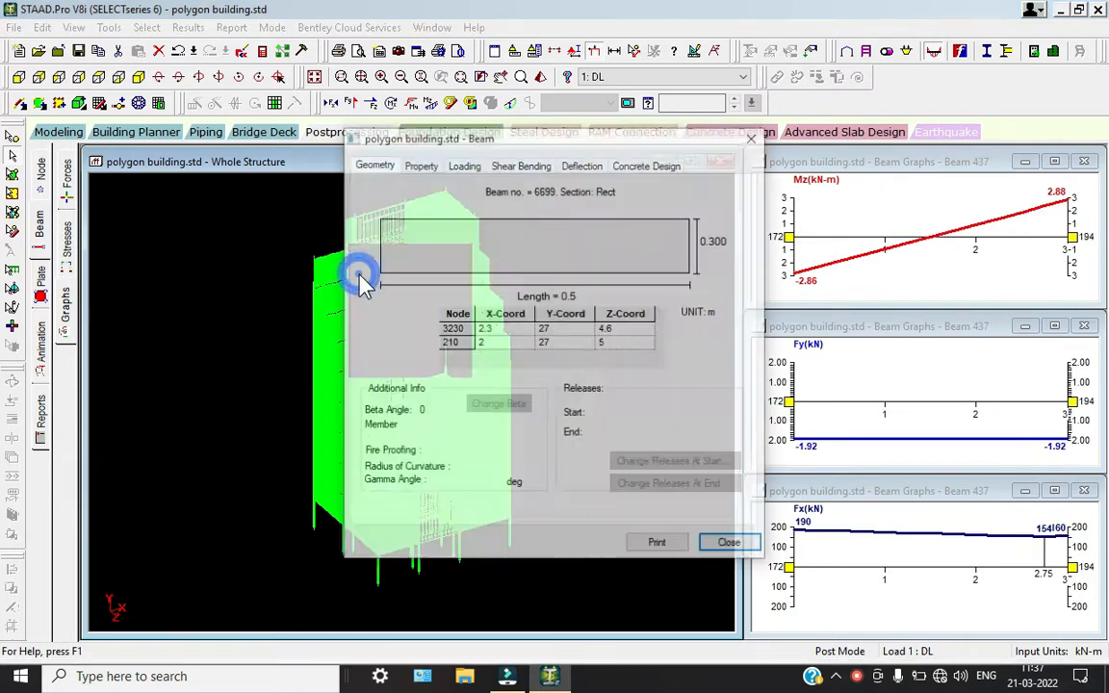
{"action": "left_click", "coordinate": [630, 165]}
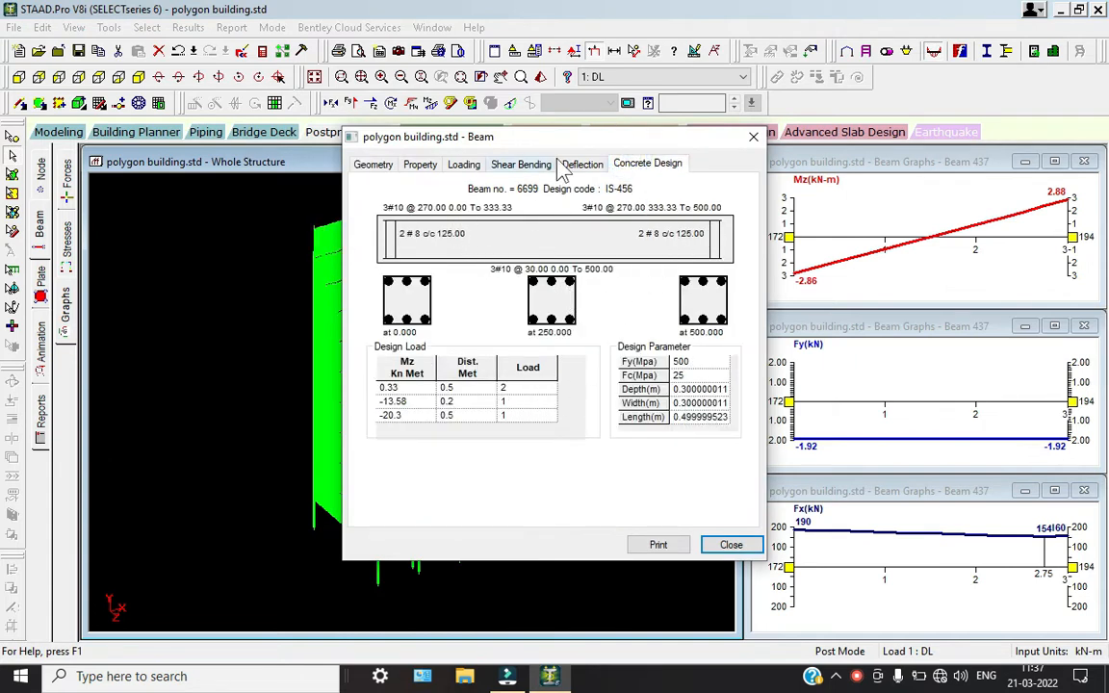
{"action": "left_click", "coordinate": [540, 165]}
{"action": "left_click", "coordinate": [583, 164]}
{"action": "left_click", "coordinate": [724, 545]}
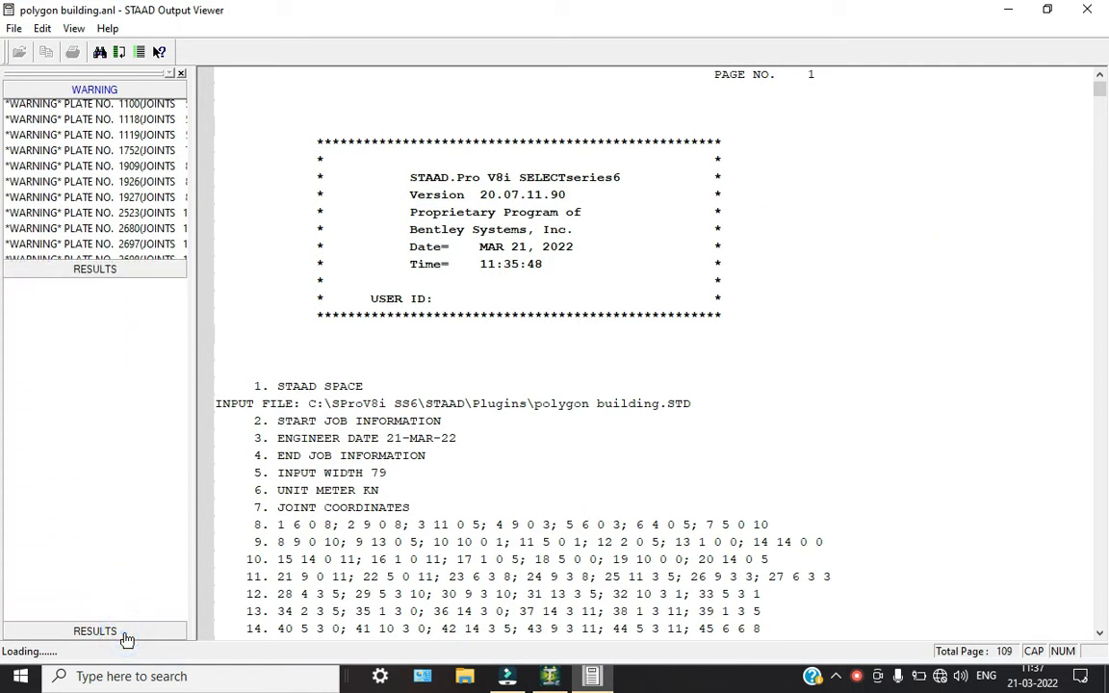
In the STAAD Output Viewer, go to the concrete design results and read the IS 456 beam reinforcement summaries from beam 35 to beam 41
{"action": "left_click", "coordinate": [68, 147]}
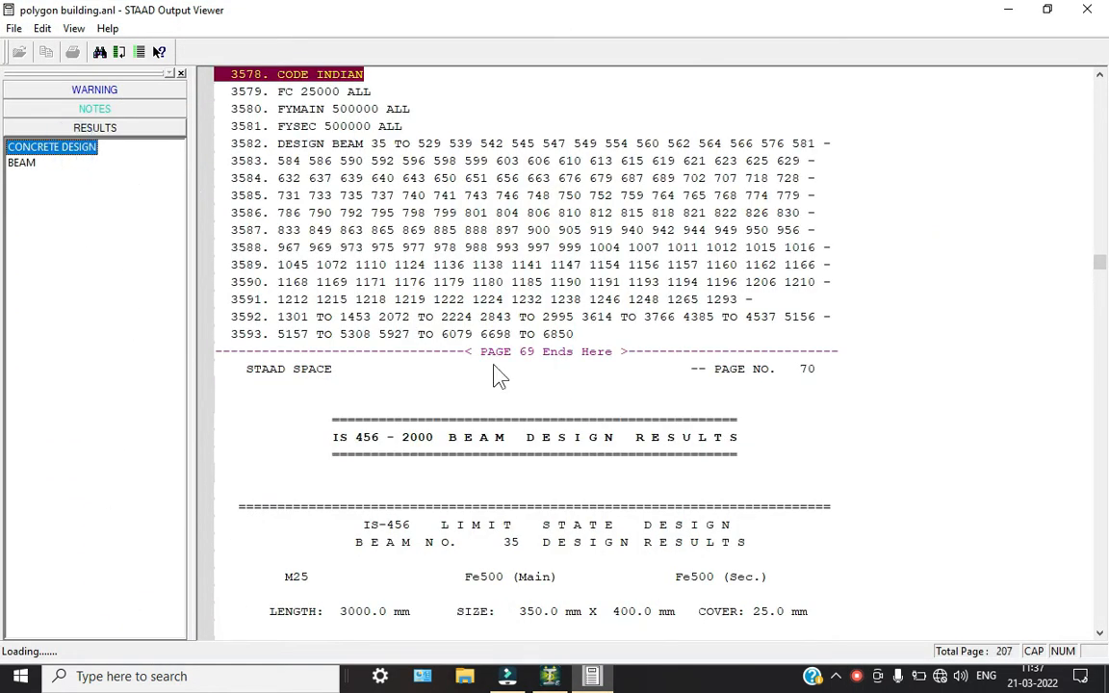
{"action": "scroll", "coordinate": [674, 528], "scroll_direction": "down", "scroll_amount": 4}
{"action": "scroll", "coordinate": [677, 528], "scroll_direction": "down", "scroll_amount": 2}
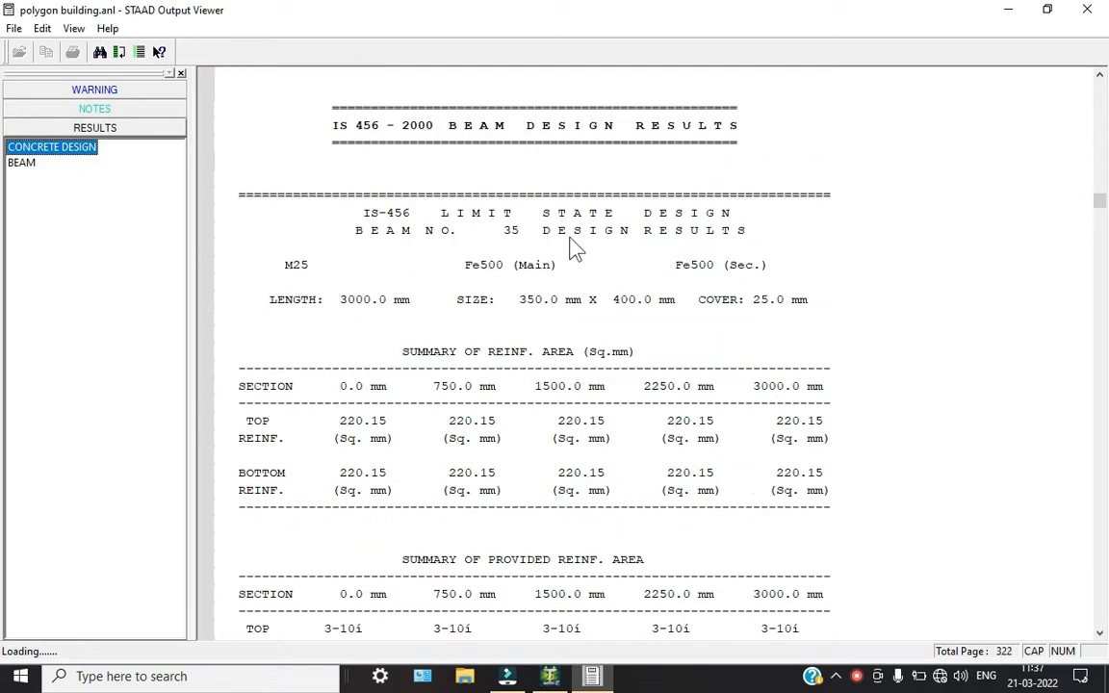
{"action": "scroll", "coordinate": [570, 243], "scroll_direction": "down", "scroll_amount": 12}
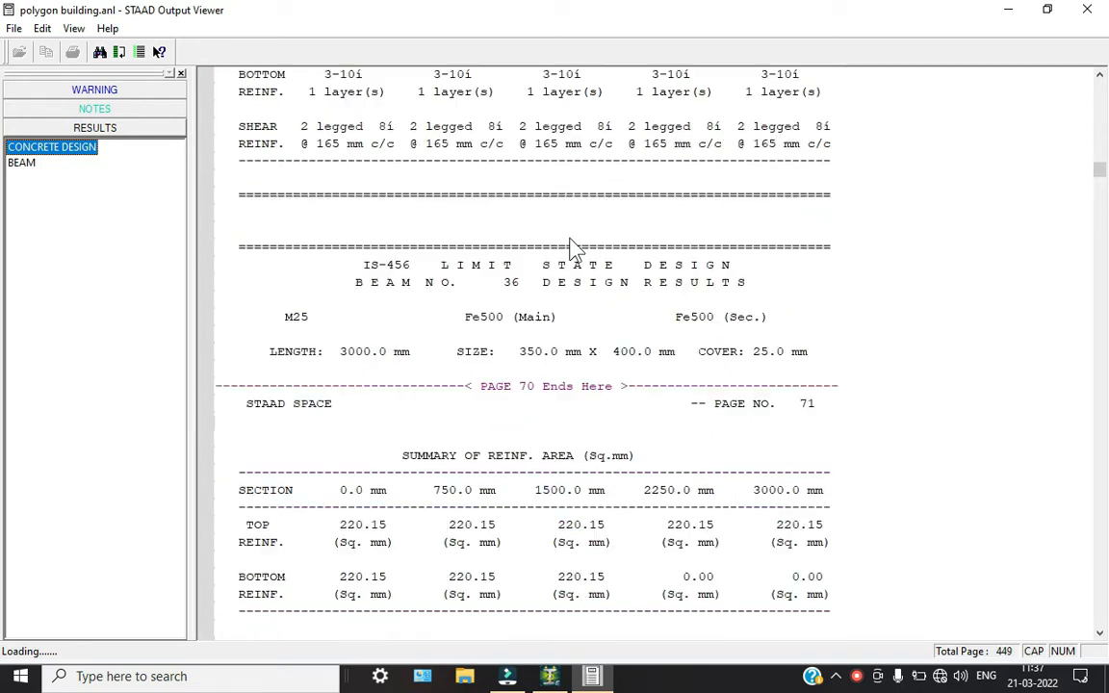
{"action": "scroll", "coordinate": [572, 246], "scroll_direction": "down", "scroll_amount": 4}
{"action": "left_click", "coordinate": [382, 353]}
{"action": "scroll", "coordinate": [384, 349], "scroll_direction": "down", "scroll_amount": 2}
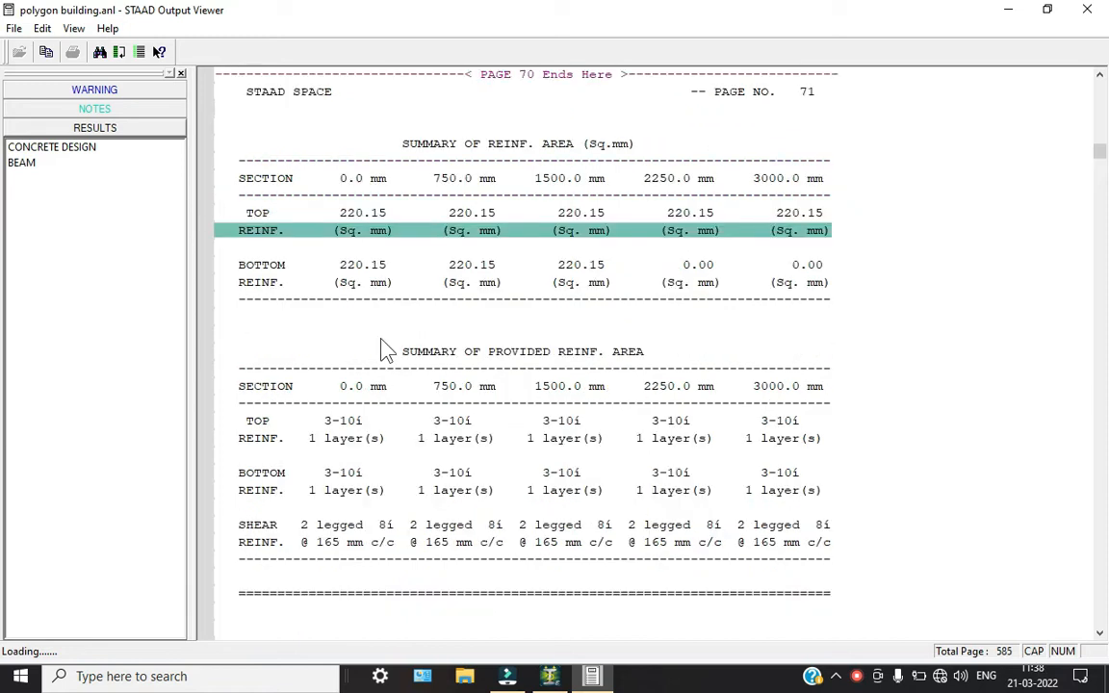
{"action": "scroll", "coordinate": [381, 348], "scroll_direction": "down", "scroll_amount": 4}
{"action": "left_click", "coordinate": [368, 321]}
{"action": "scroll", "coordinate": [453, 342], "scroll_direction": "down", "scroll_amount": 4}
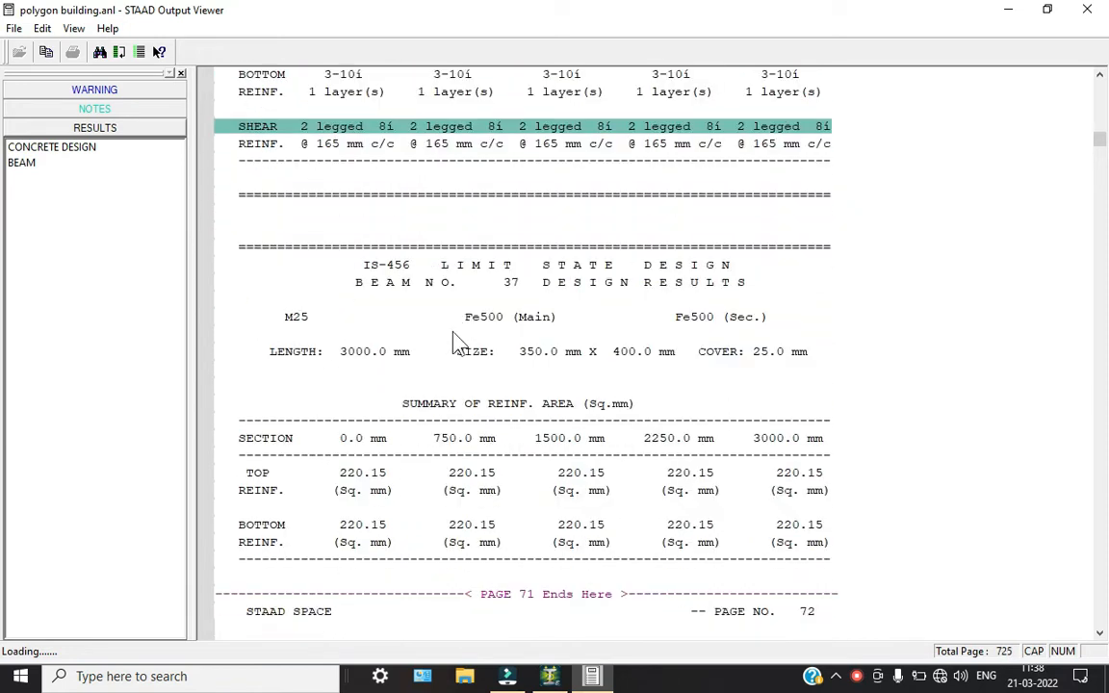
{"action": "scroll", "coordinate": [453, 342], "scroll_direction": "down", "scroll_amount": 8}
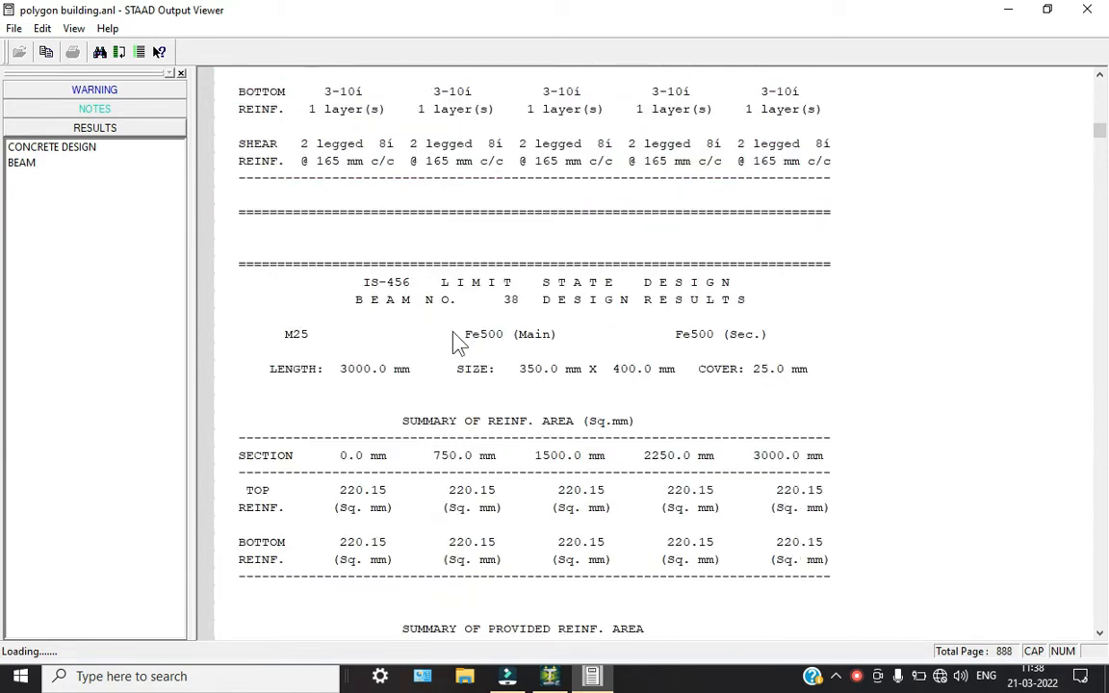
{"action": "scroll", "coordinate": [458, 342], "scroll_direction": "down", "scroll_amount": 6}
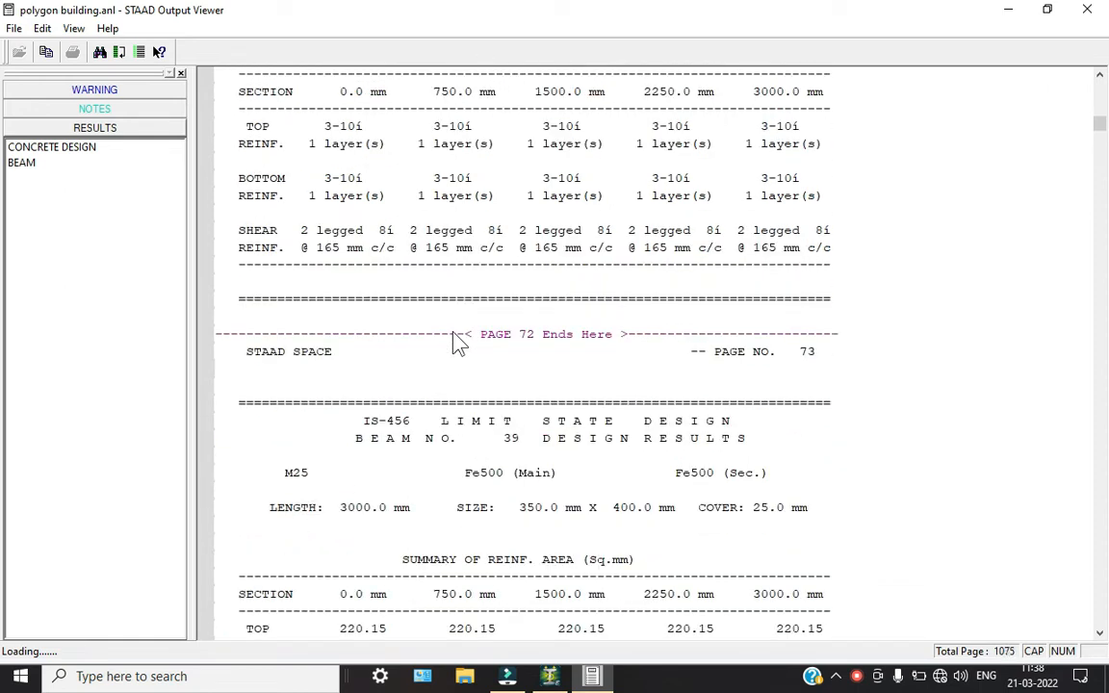
{"action": "scroll", "coordinate": [458, 342], "scroll_direction": "down", "scroll_amount": 8}
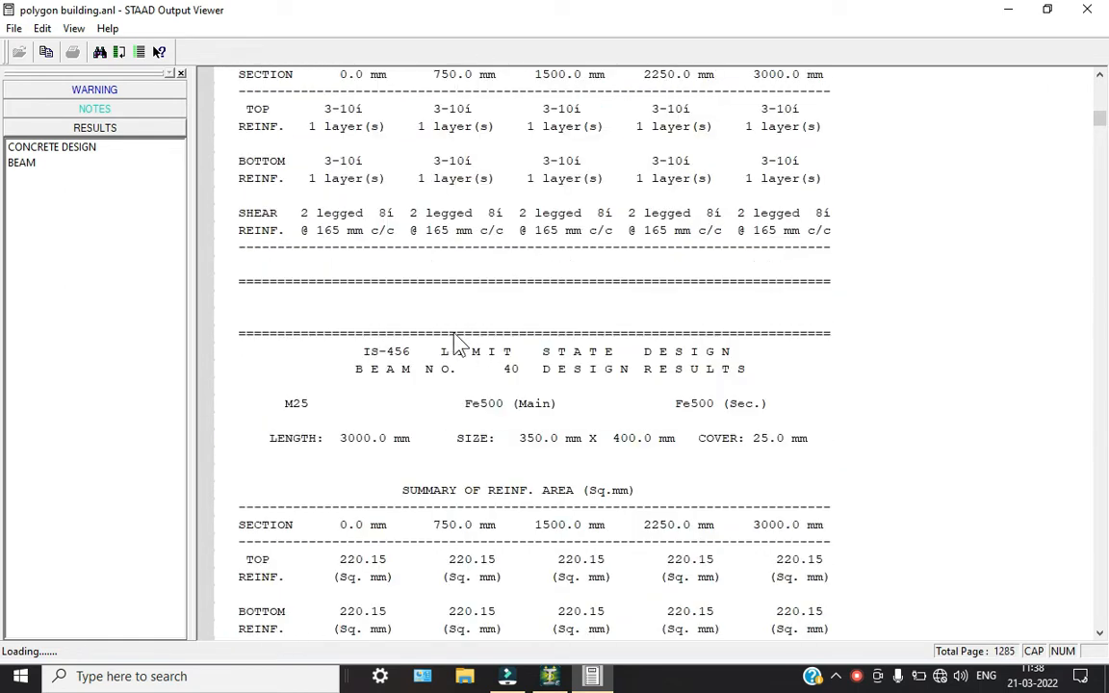
{"action": "scroll", "coordinate": [458, 342], "scroll_direction": "down", "scroll_amount": 5}
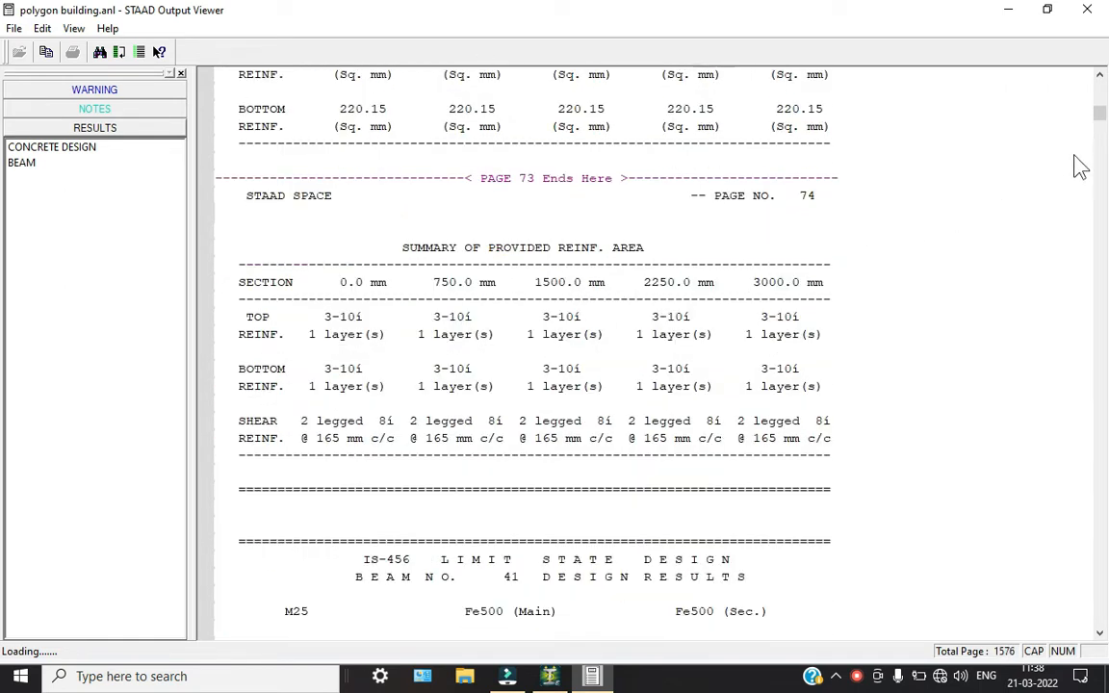
Go to the concrete take off at the end of the output report and highlight the total volume of concrete line
{"action": "left_click_drag", "start_coordinate": [1101, 125], "coordinate": [1062, 564]}
{"action": "scroll", "coordinate": [903, 494], "scroll_direction": "down", "scroll_amount": 2}
{"action": "left_click_drag", "start_coordinate": [1104, 479], "coordinate": [1104, 626]}
{"action": "scroll", "coordinate": [643, 467], "scroll_direction": "down", "scroll_amount": 5}
{"action": "scroll", "coordinate": [599, 369], "scroll_direction": "up", "scroll_amount": 4}
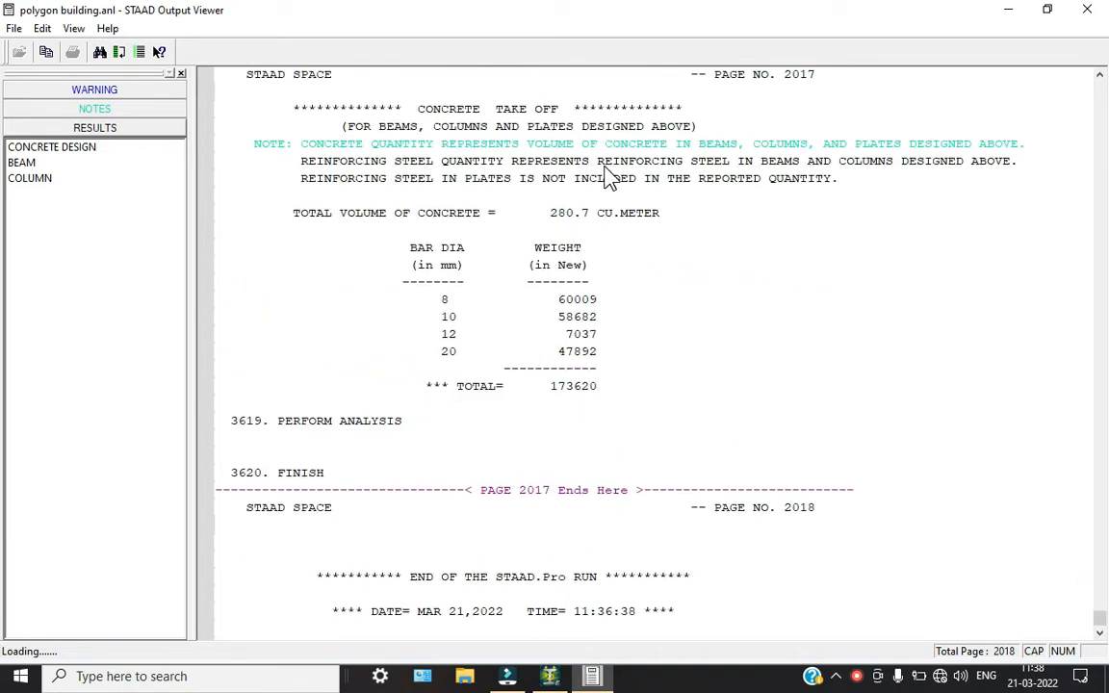
{"action": "left_click", "coordinate": [612, 215]}
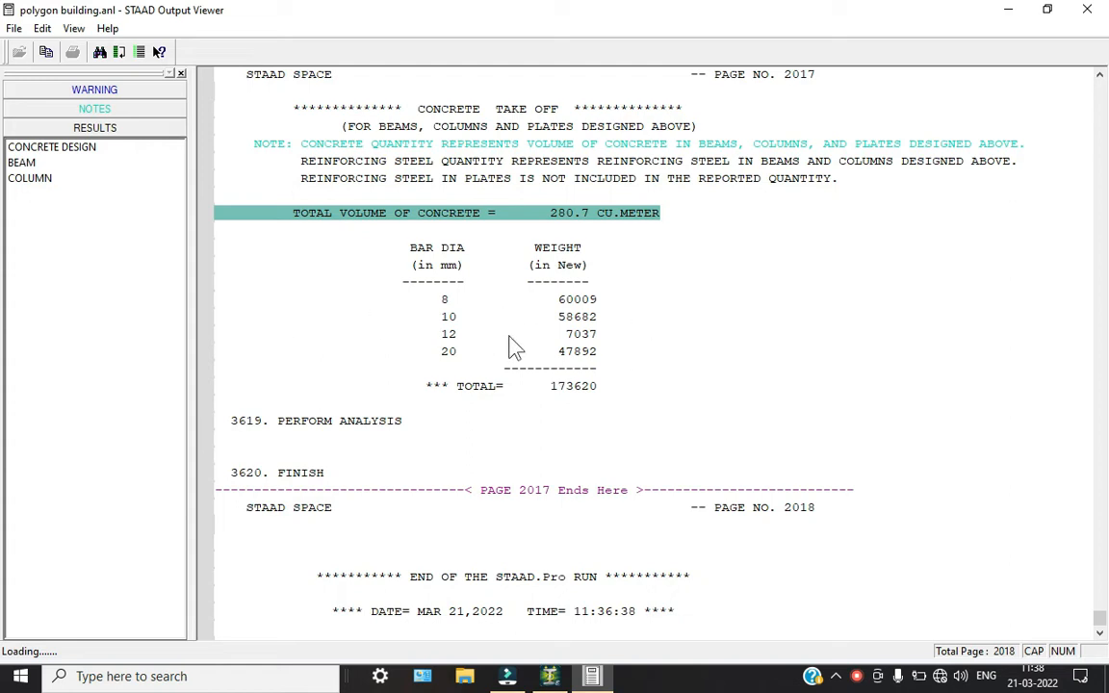
In the concrete take off, highlight the total reinforcement weight and read the weights listed for the individual bar diameters
{"action": "left_click", "coordinate": [576, 383]}
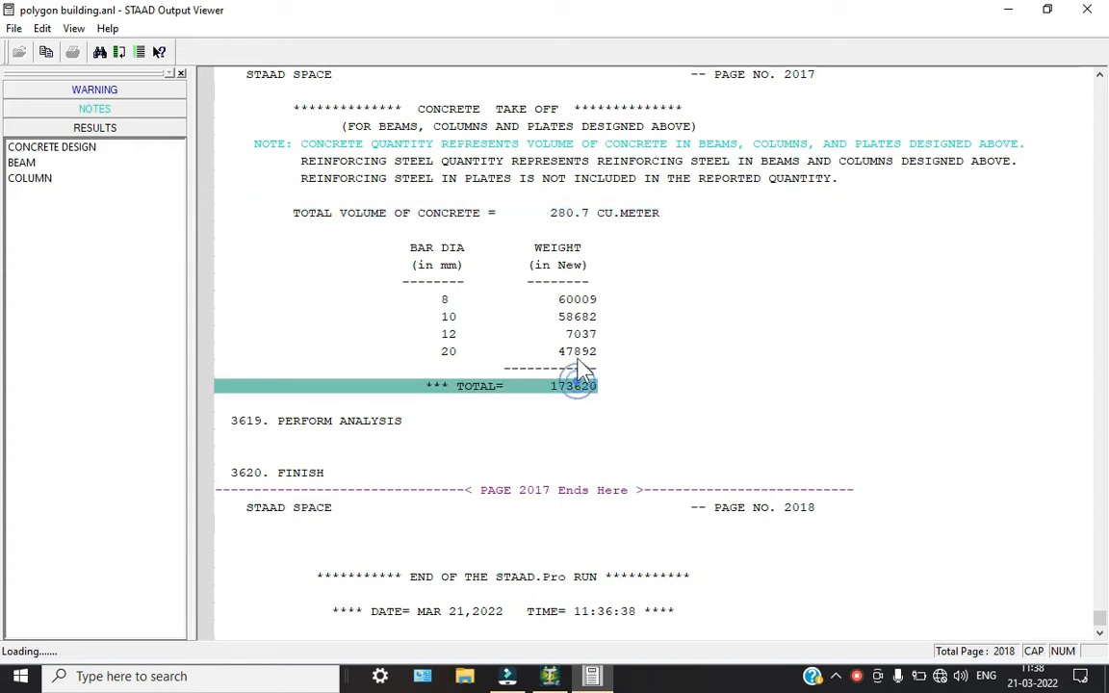
{"action": "left_click", "coordinate": [586, 316]}
{"action": "left_click", "coordinate": [568, 281]}
{"action": "left_click", "coordinate": [505, 300]}
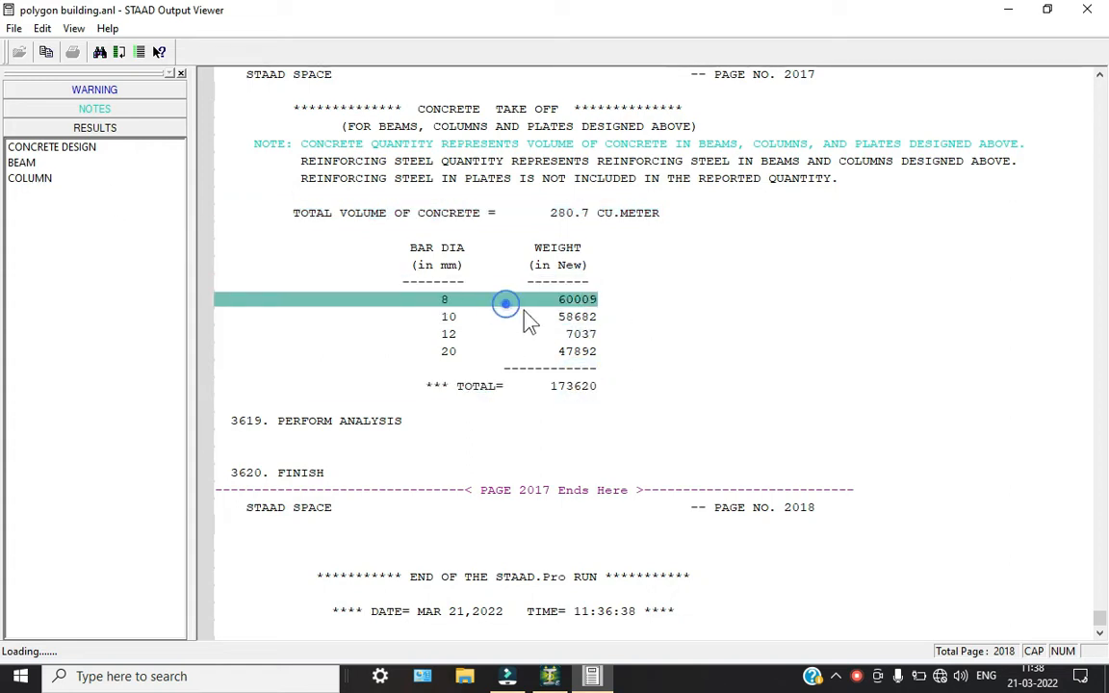
{"action": "left_click", "coordinate": [538, 317]}
Go to the column design results, read column 36's required steel and concrete areas and main and tie reinforcement, and close the output report
{"action": "left_click", "coordinate": [54, 181]}
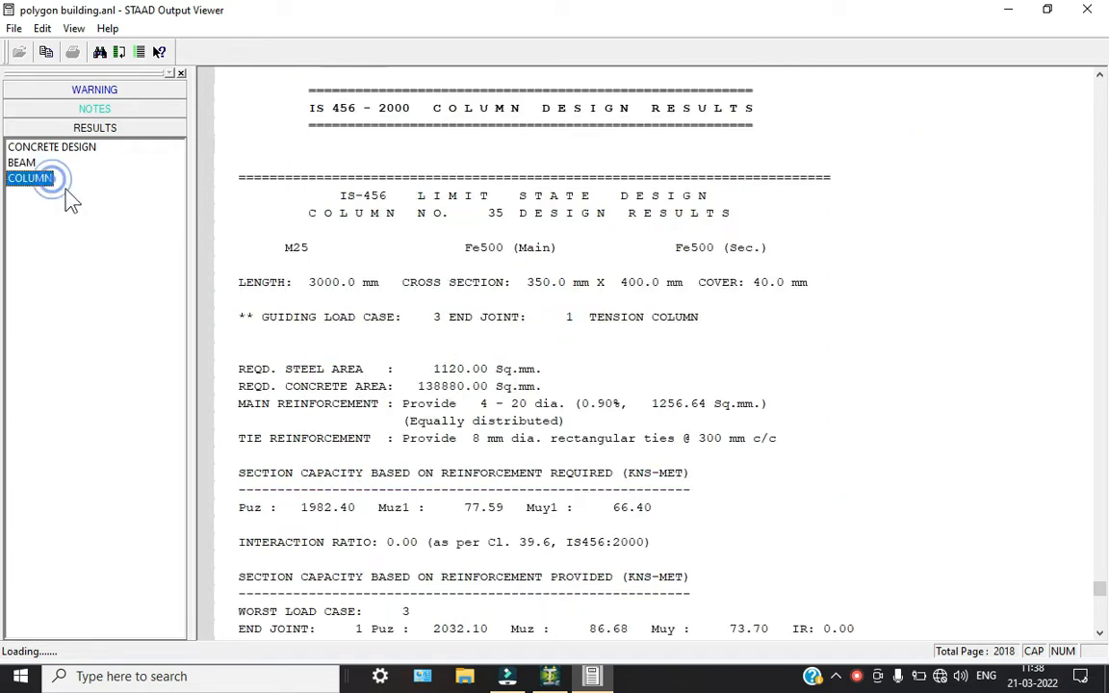
{"action": "scroll", "coordinate": [595, 366], "scroll_direction": "down", "scroll_amount": 8}
{"action": "scroll", "coordinate": [594, 366], "scroll_direction": "down", "scroll_amount": 7}
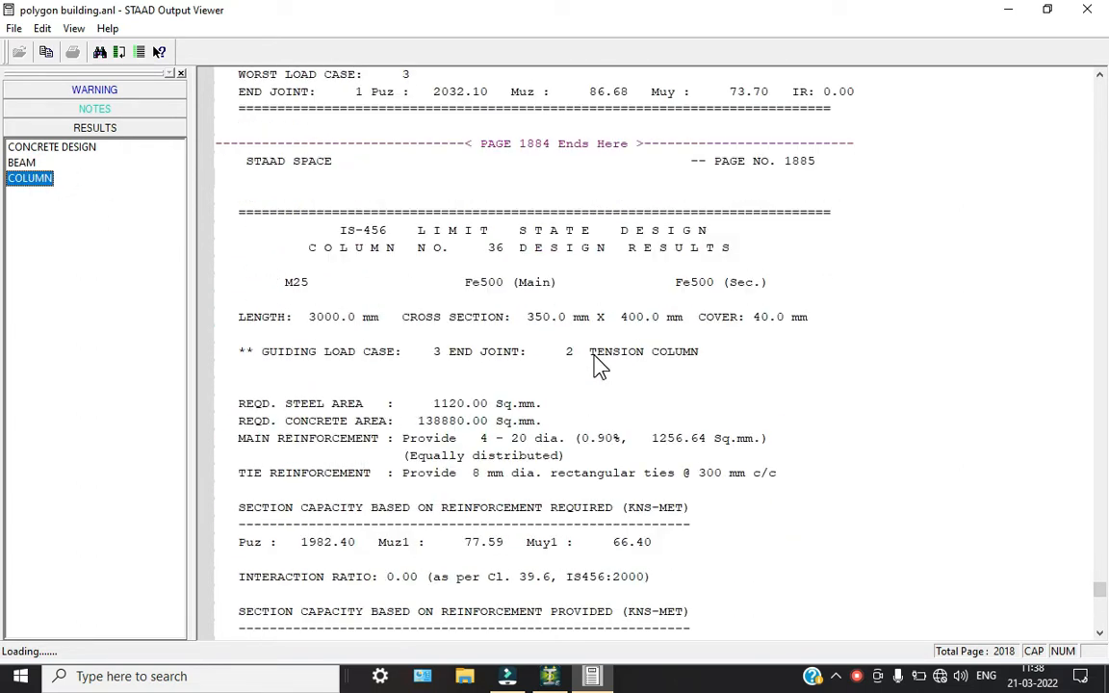
{"action": "left_click", "coordinate": [448, 196]}
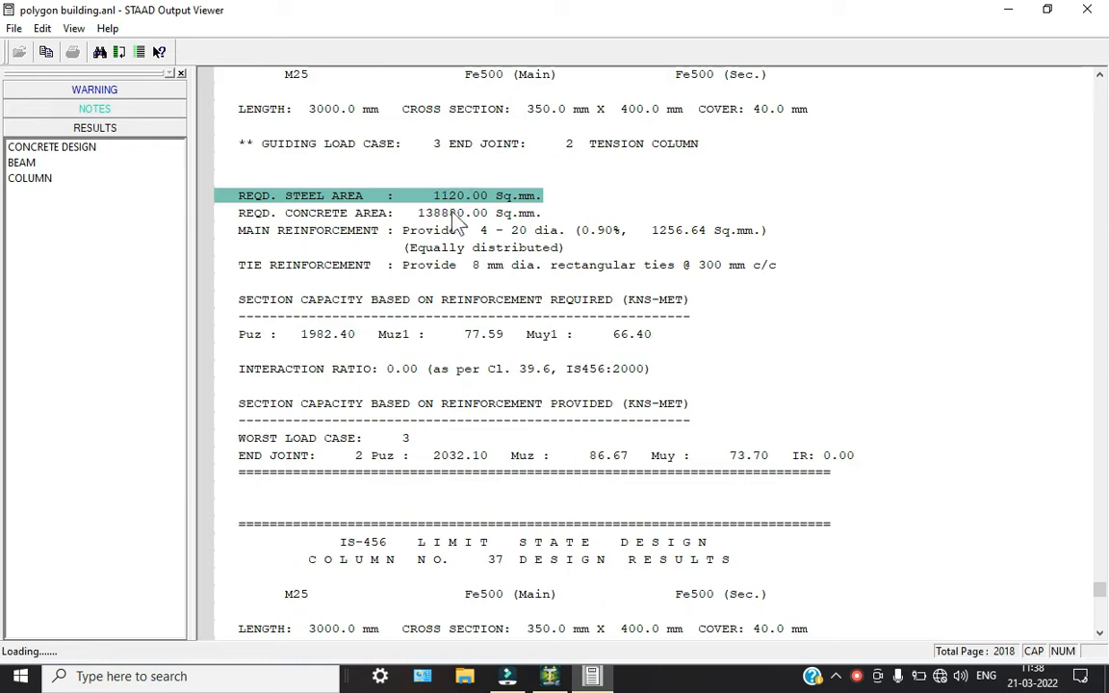
{"action": "left_click", "coordinate": [414, 213]}
{"action": "left_click", "coordinate": [496, 232]}
{"action": "scroll", "coordinate": [597, 299], "scroll_direction": "up", "scroll_amount": 1}
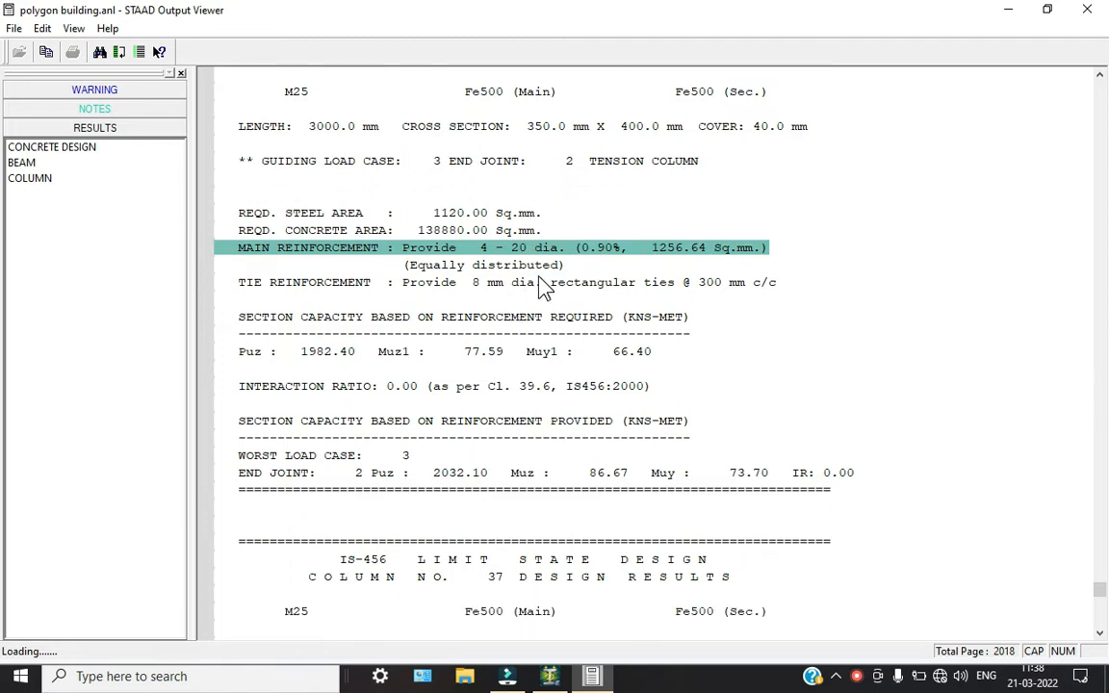
{"action": "left_click", "coordinate": [540, 279]}
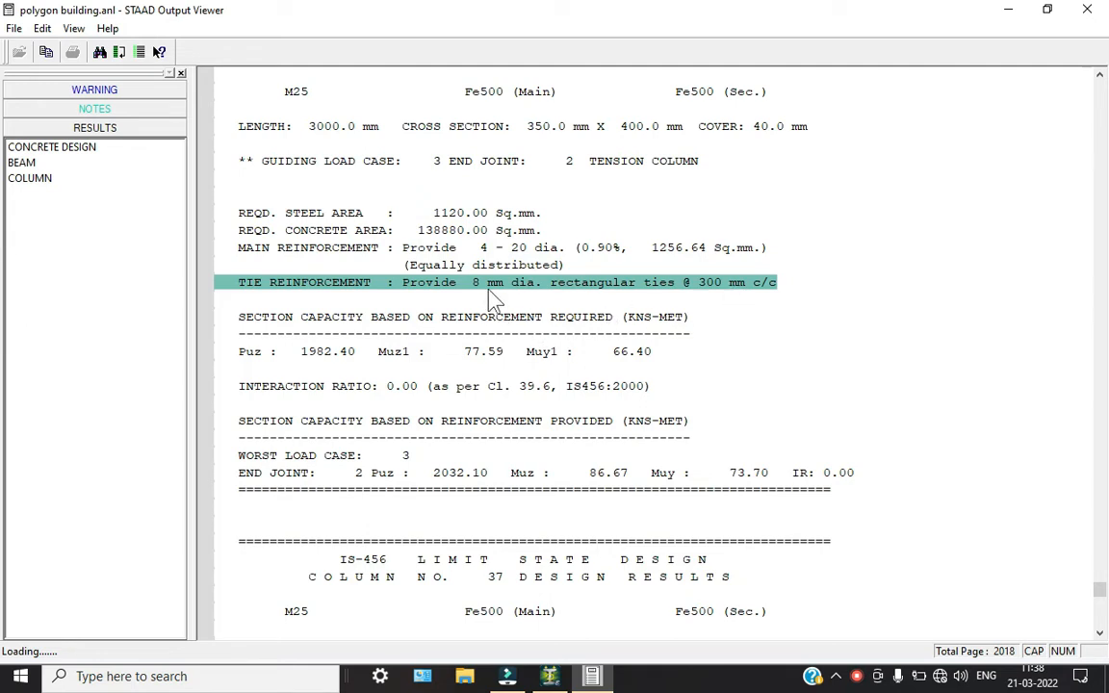
{"action": "scroll", "coordinate": [722, 327], "scroll_direction": "down", "scroll_amount": 5}
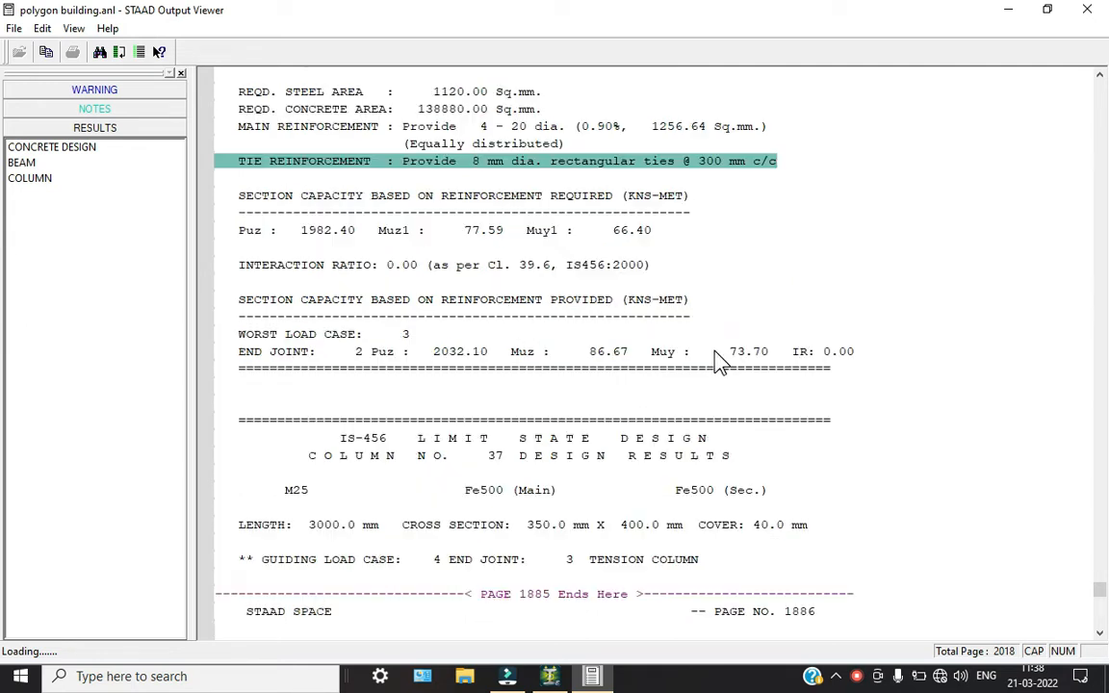
{"action": "scroll", "coordinate": [445, 338], "scroll_direction": "up", "scroll_amount": 9}
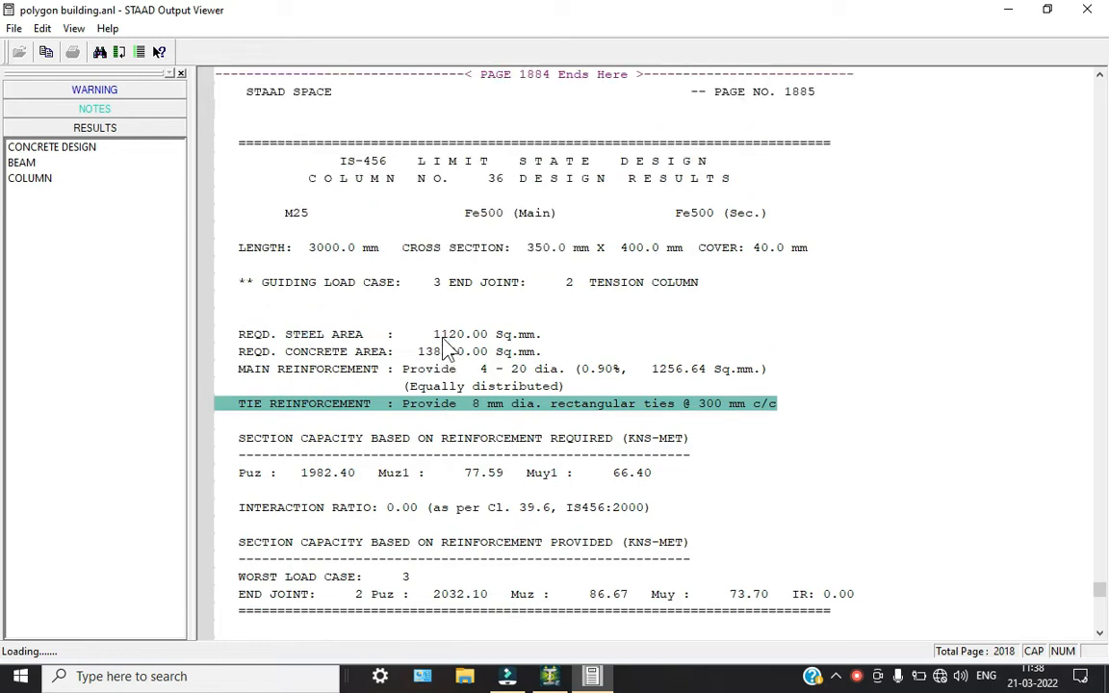
{"action": "left_click", "coordinate": [1087, 10]}
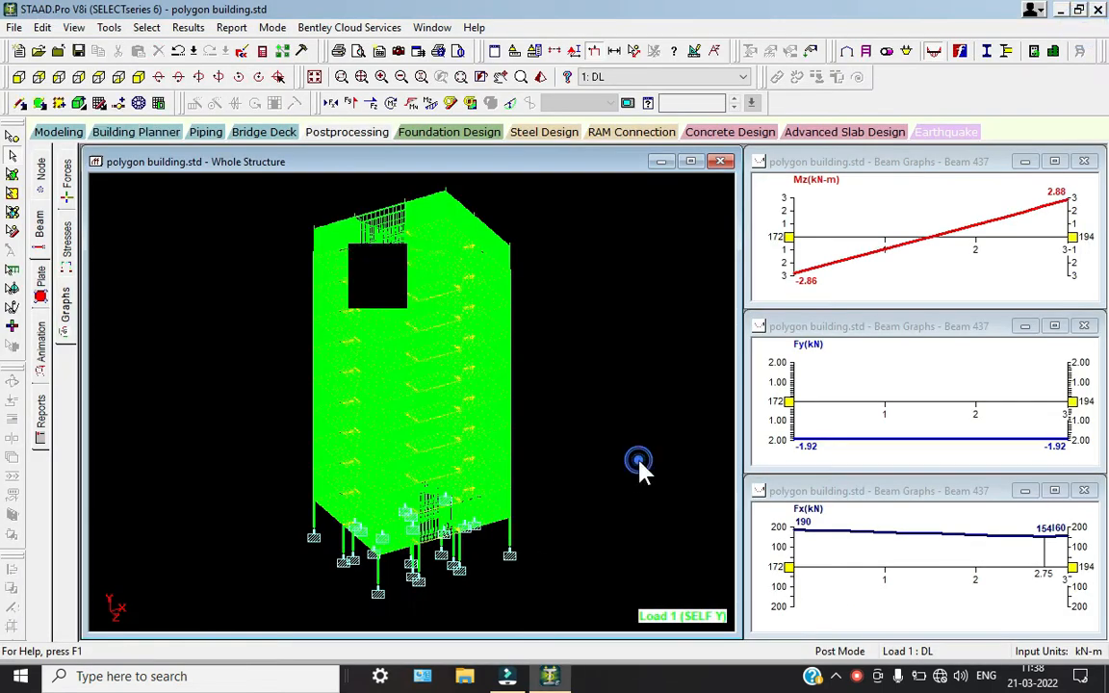
In Foundation Design, include load cases 1: DL and 2: LL for all supports and run STAAD.foundation
{"action": "left_click", "coordinate": [462, 135]}
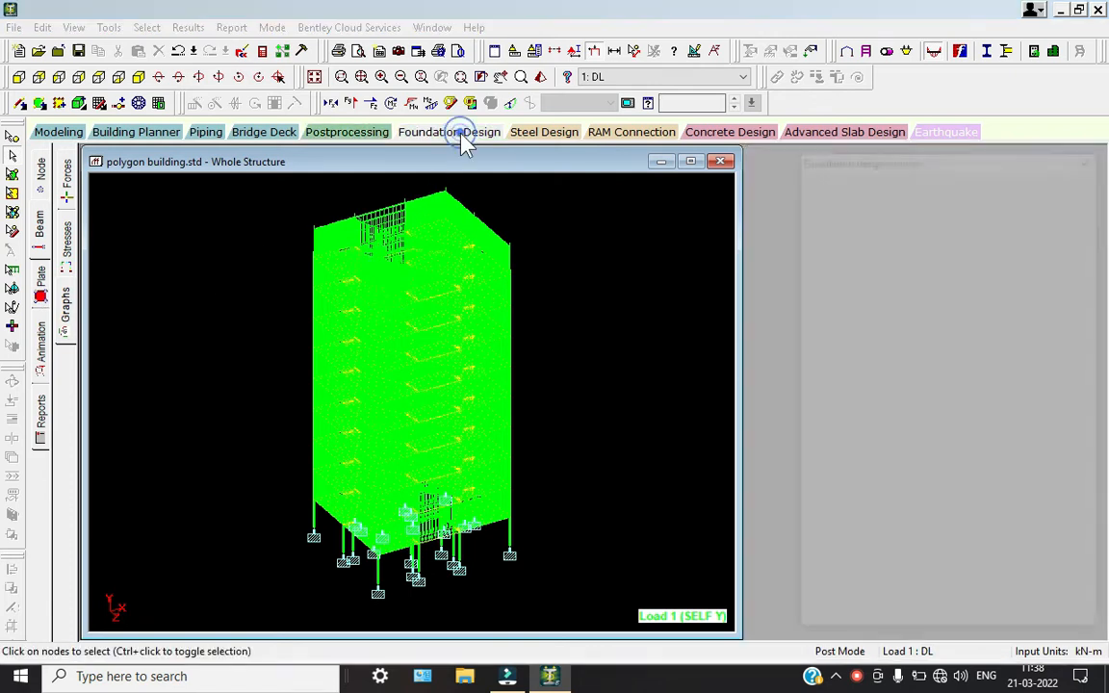
{"action": "left_click", "coordinate": [836, 282]}
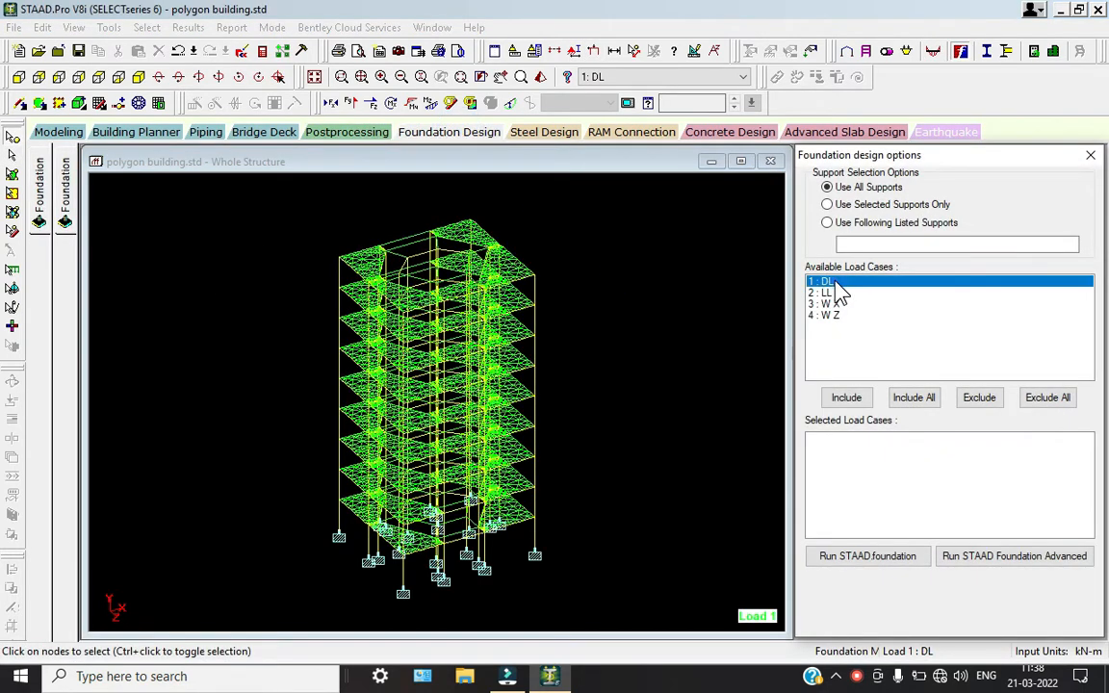
{"action": "left_click", "coordinate": [826, 293], "text": "ctrl"}
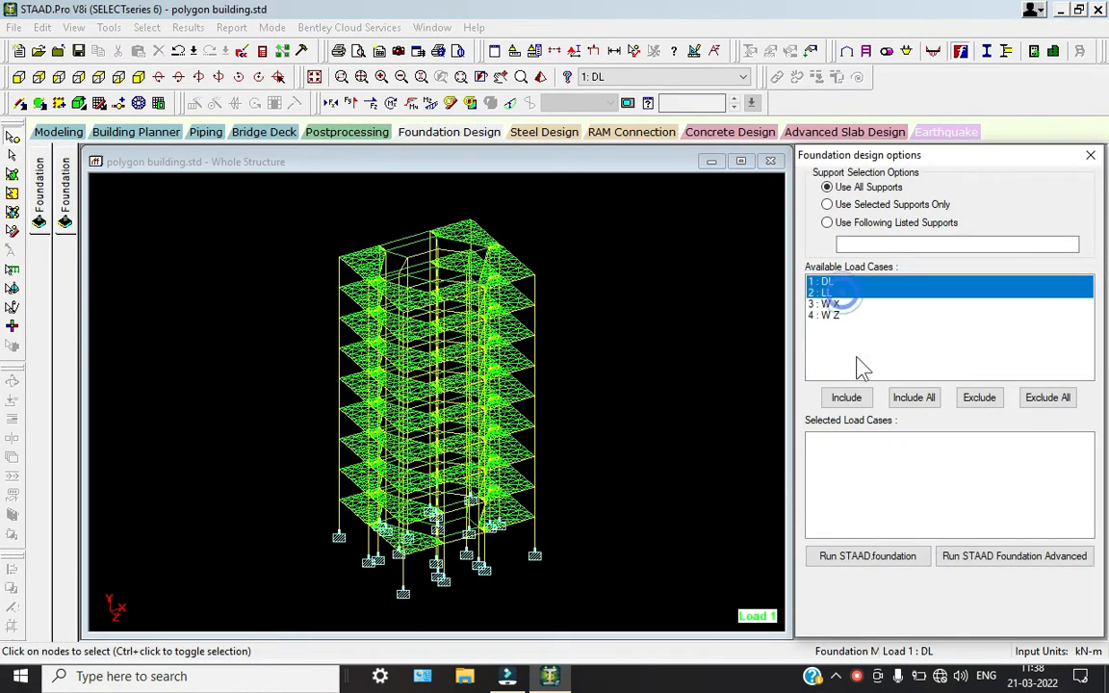
{"action": "left_click", "coordinate": [846, 398]}
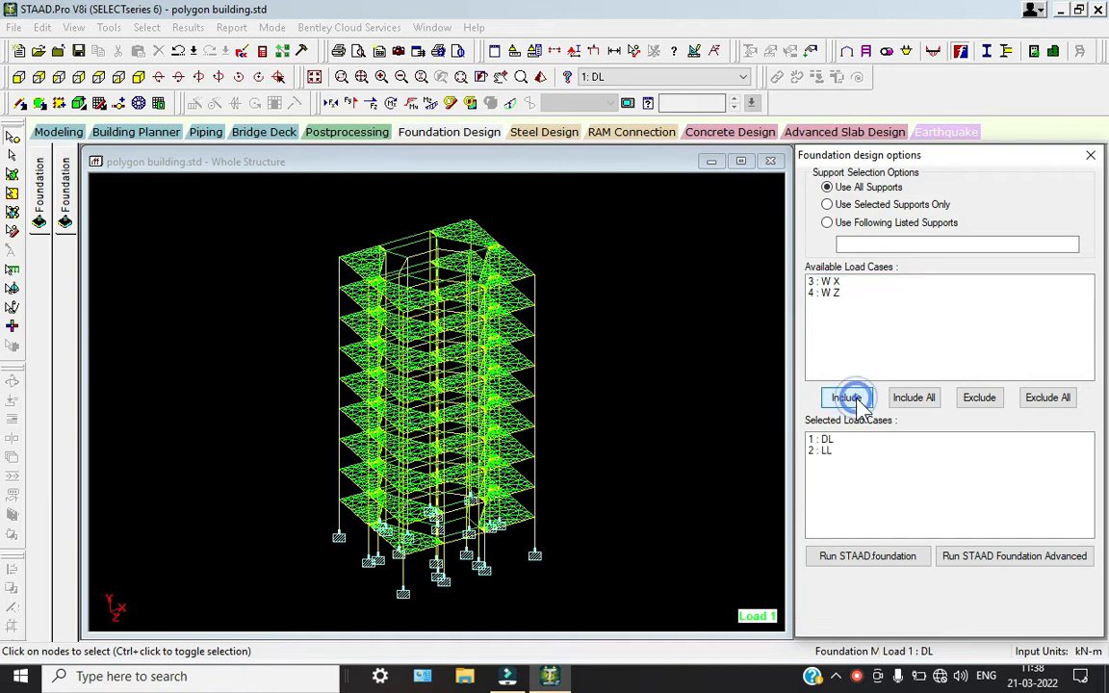
{"action": "left_click", "coordinate": [855, 559]}
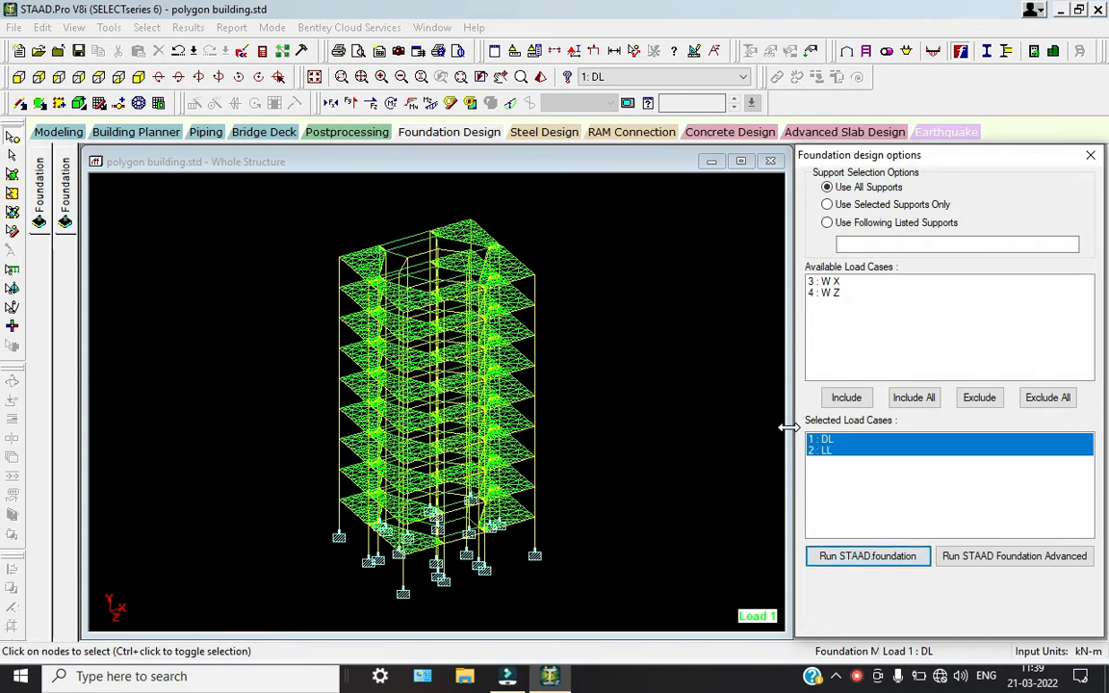
{"action": "left_click", "coordinate": [856, 678]}
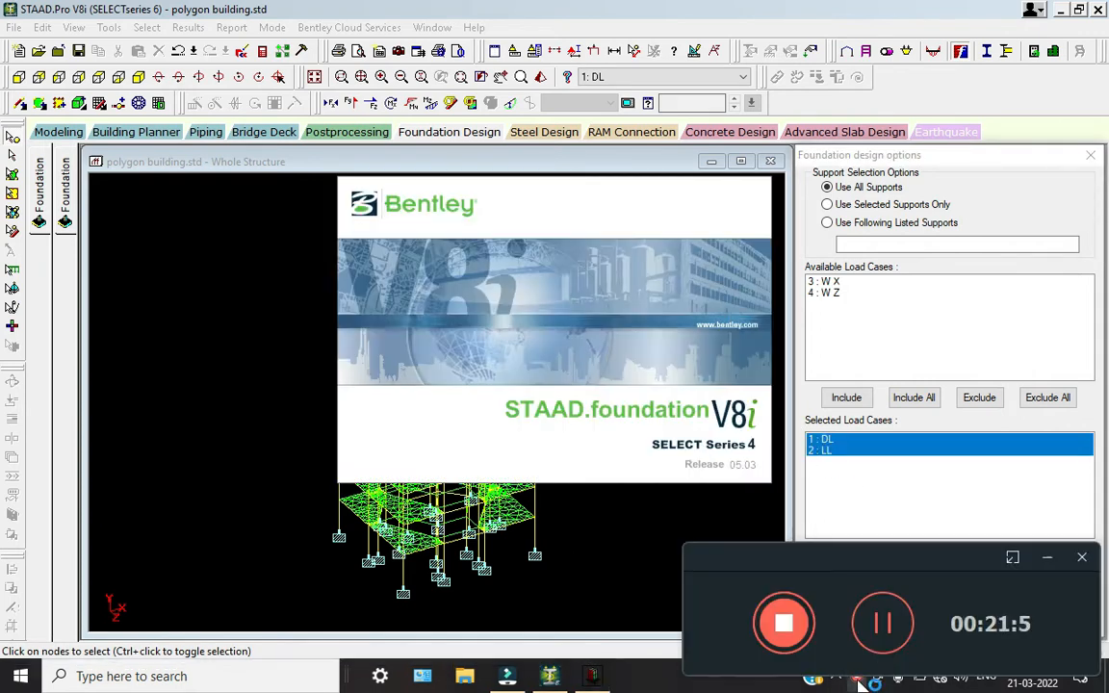
{"action": "left_click", "coordinate": [883, 625]}
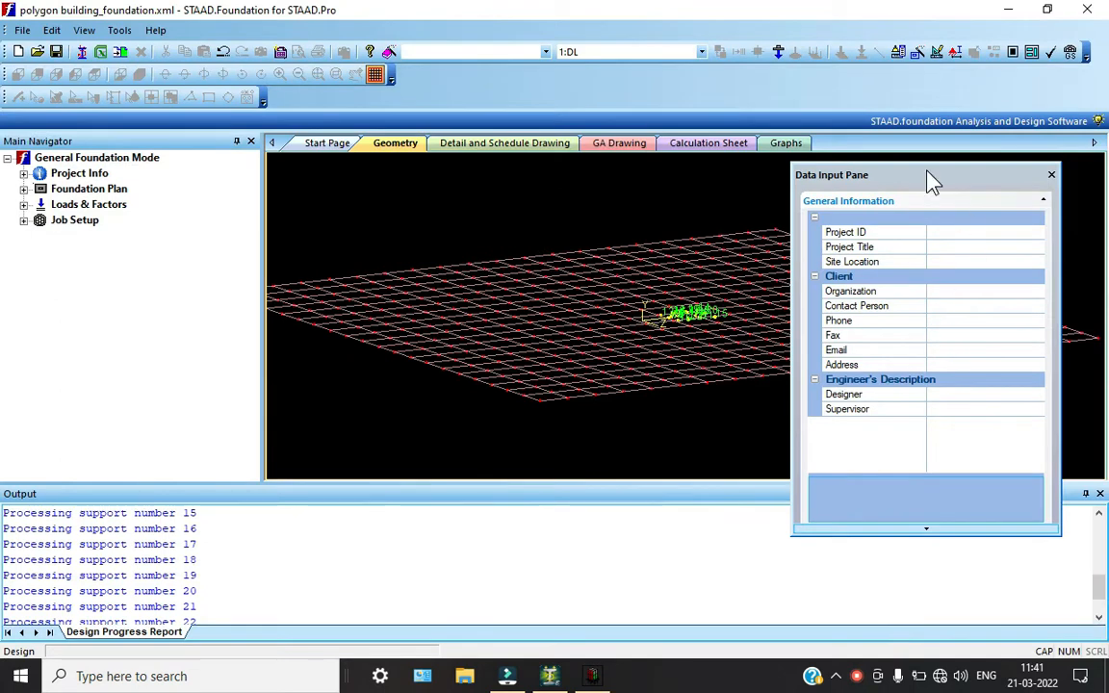
{"action": "left_click_drag", "start_coordinate": [932, 181], "coordinate": [963, 179]}
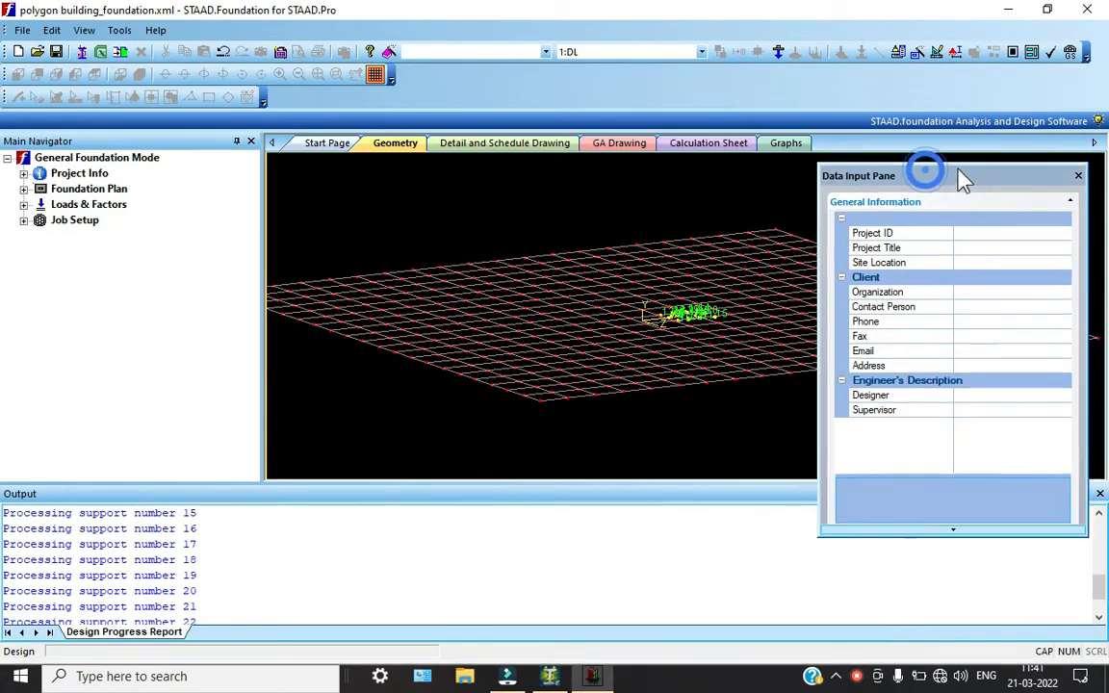
Generate the service load combinations from number 101 and ultimate ones from 201 with the INDIAN load combination table, and close the dialog
{"action": "left_click", "coordinate": [23, 205]}
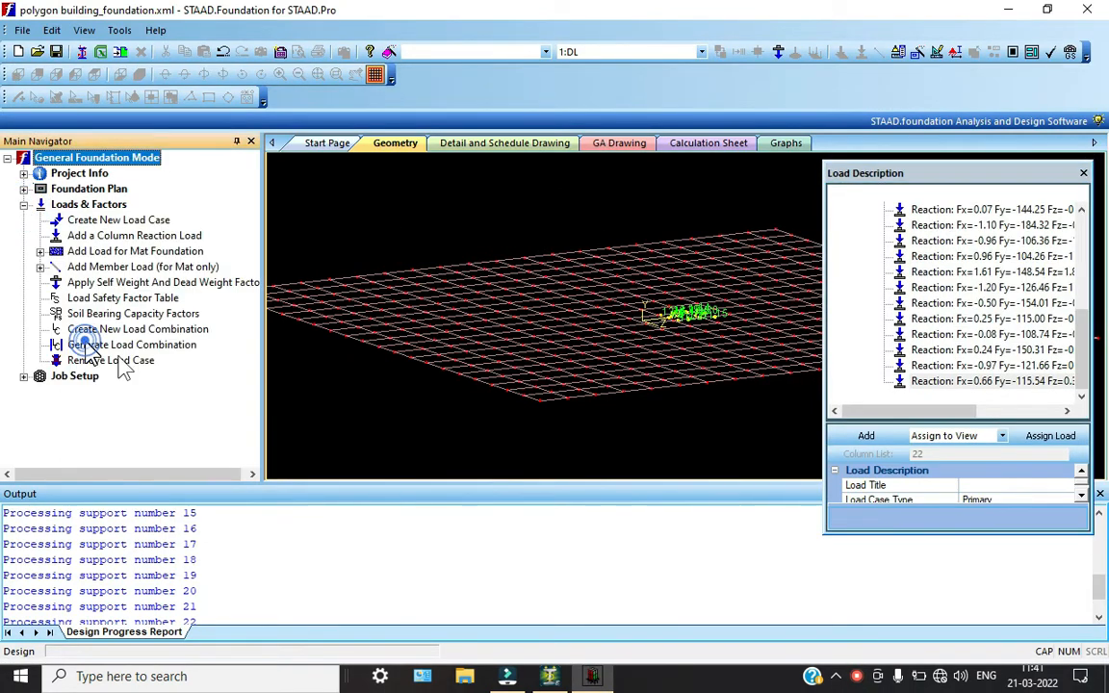
{"action": "left_click", "coordinate": [77, 345]}
{"action": "left_click", "coordinate": [378, 151]}
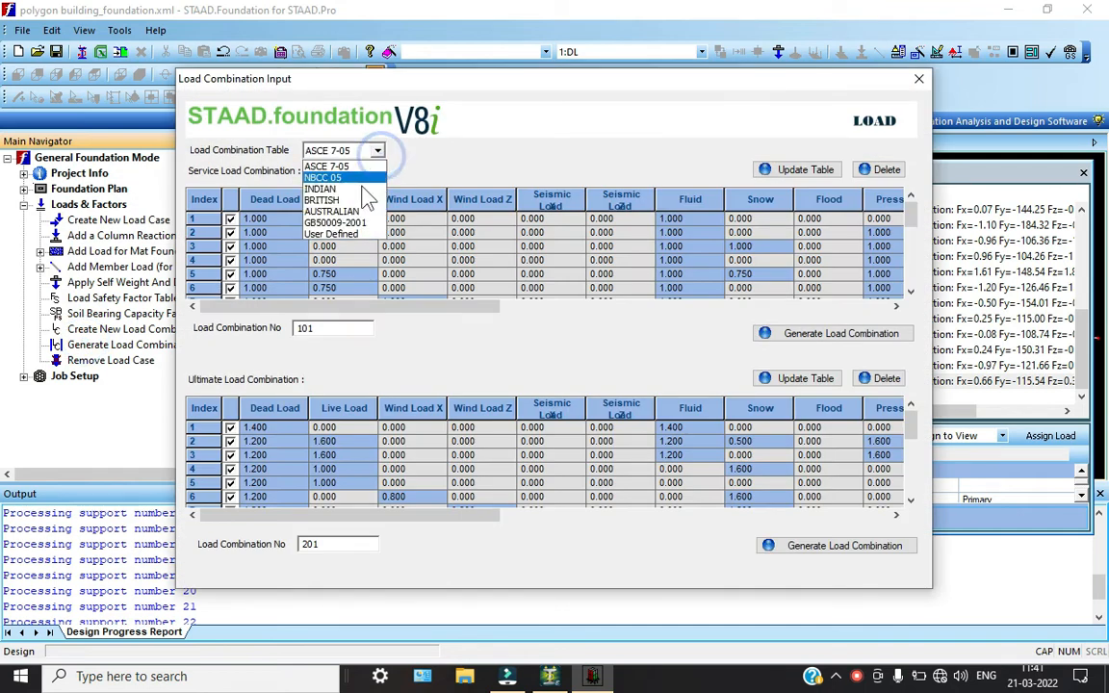
{"action": "left_click", "coordinate": [313, 174]}
{"action": "left_click", "coordinate": [824, 334]}
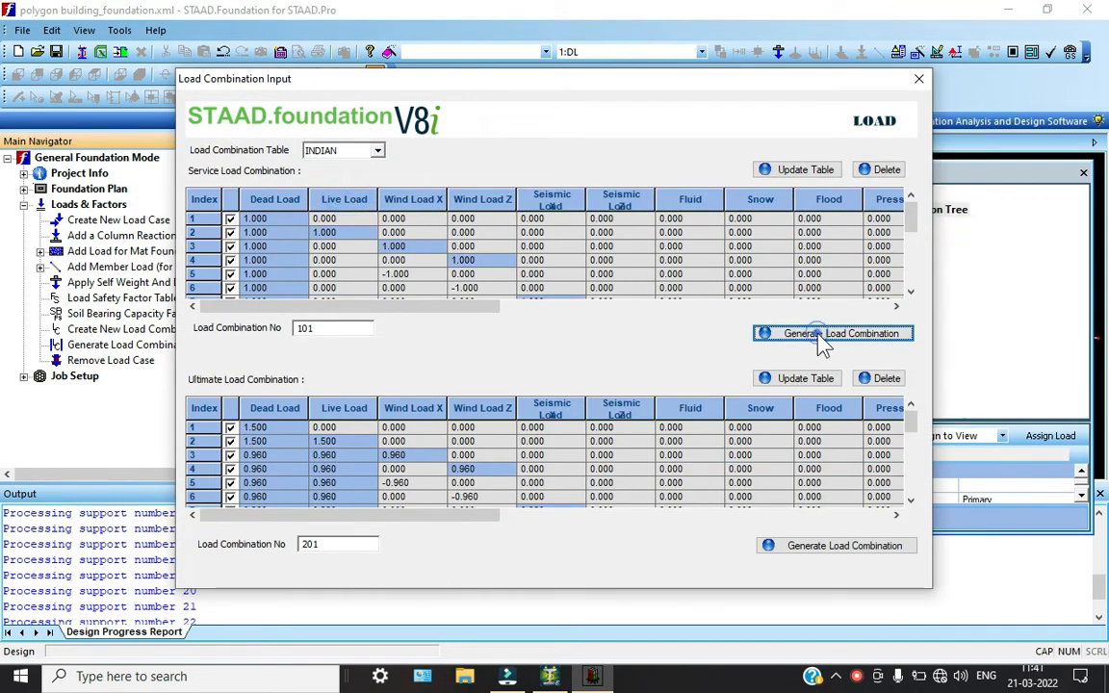
{"action": "left_click", "coordinate": [641, 375]}
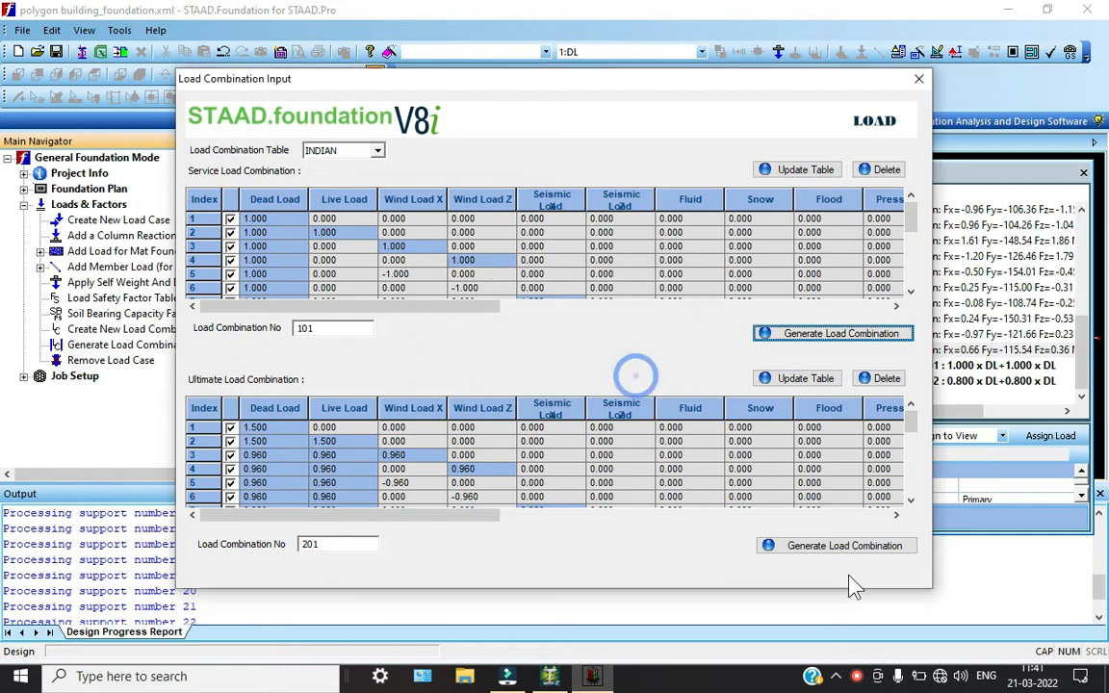
{"action": "left_click", "coordinate": [845, 546]}
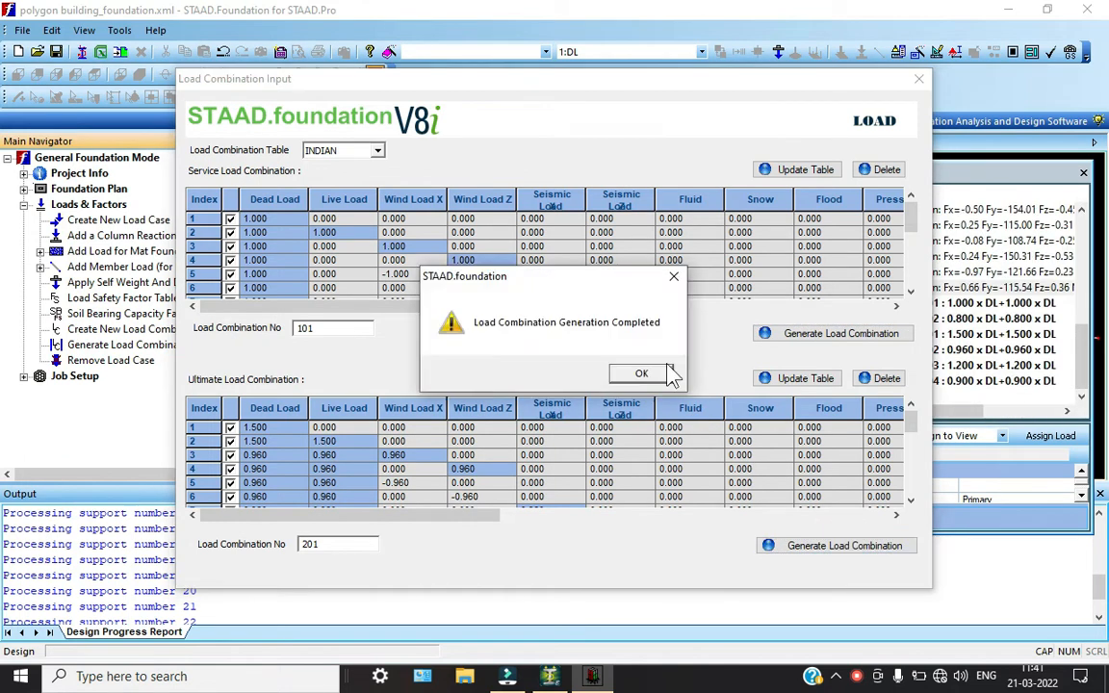
{"action": "left_click", "coordinate": [642, 371]}
{"action": "left_click", "coordinate": [920, 80]}
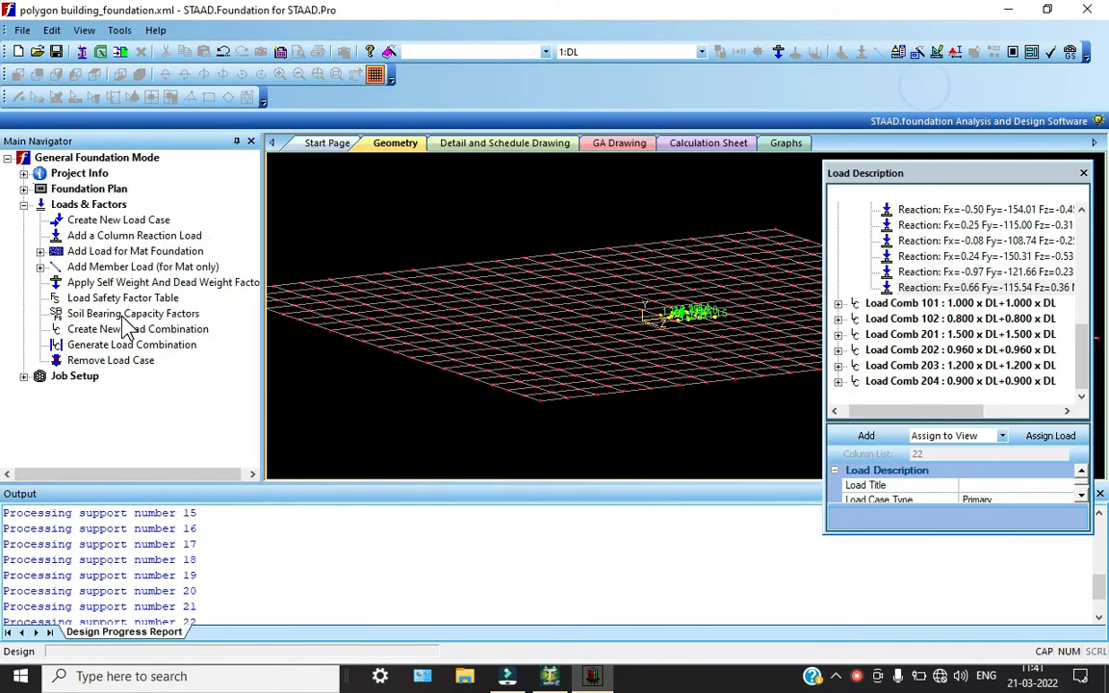
Start a new Isolated job named FOOTING POLYGON with the Indian design code and SI as default unit type
{"action": "left_click", "coordinate": [24, 377]}
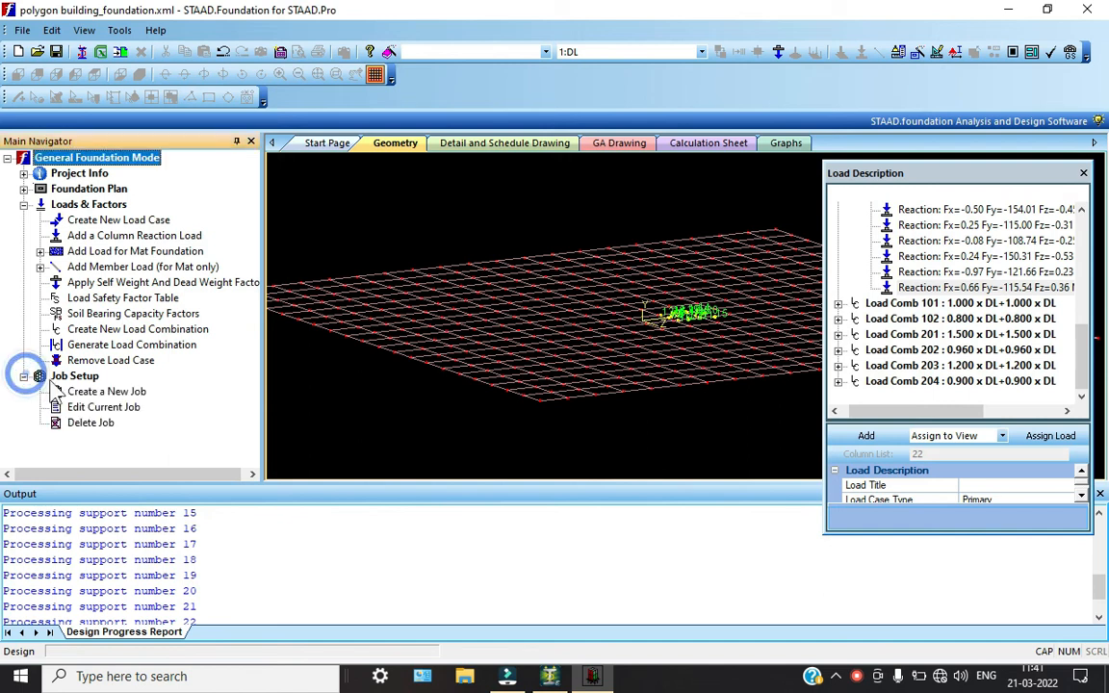
{"action": "left_click", "coordinate": [87, 391]}
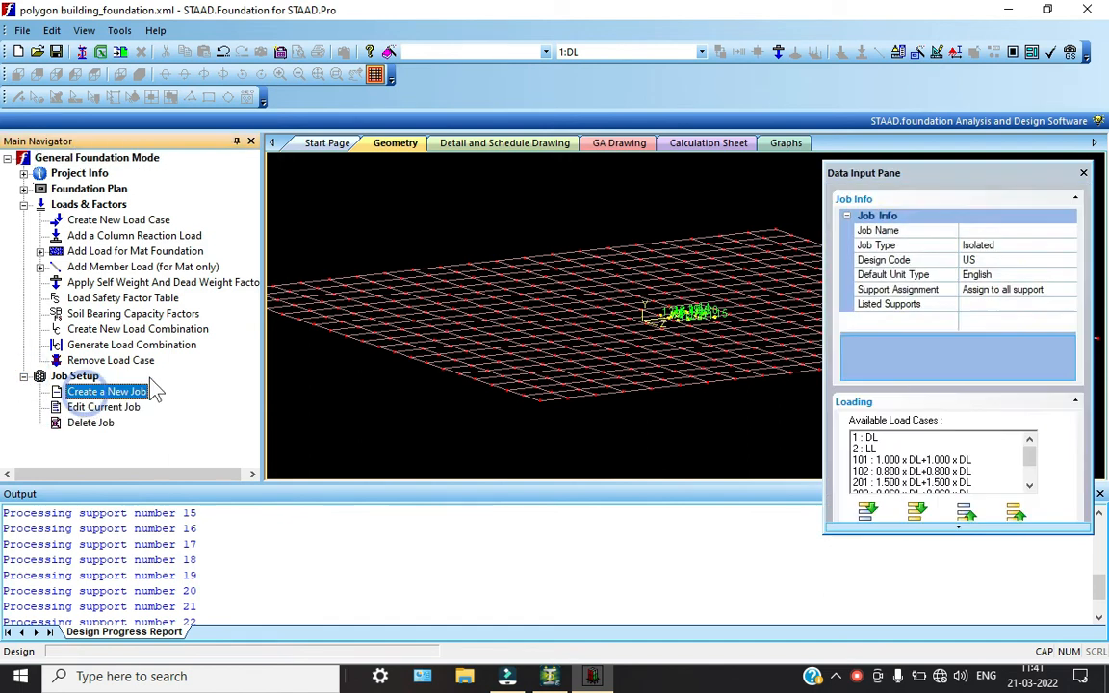
{"action": "left_click", "coordinate": [1028, 231]}
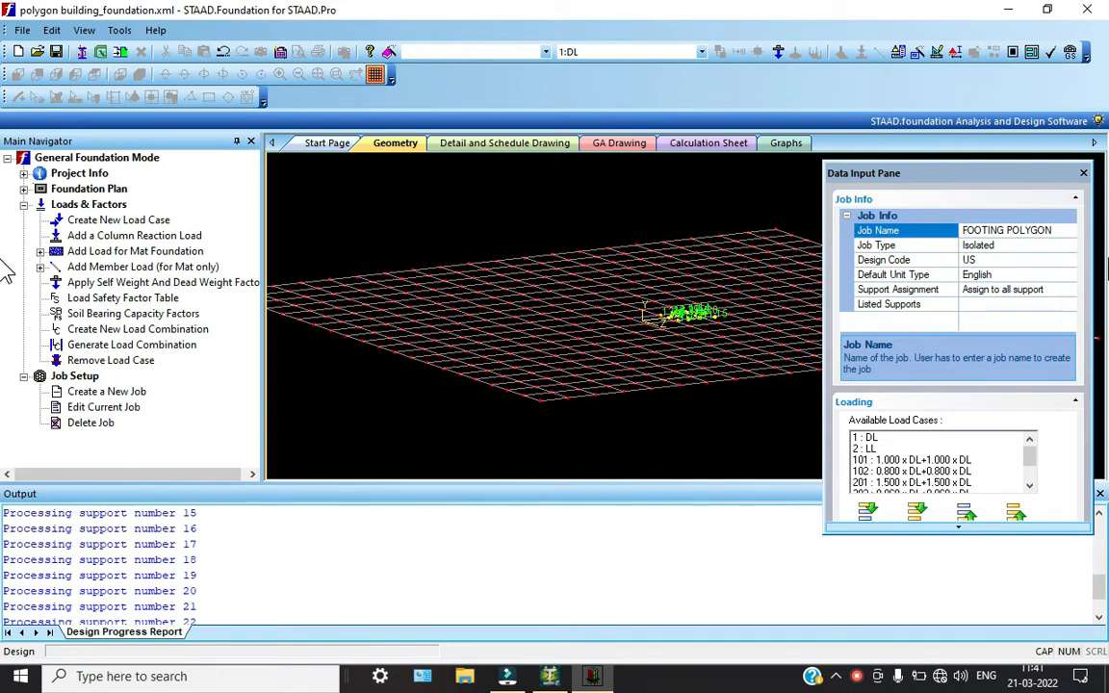
{"action": "left_click", "coordinate": [1069, 246]}
{"action": "left_click", "coordinate": [1070, 246]}
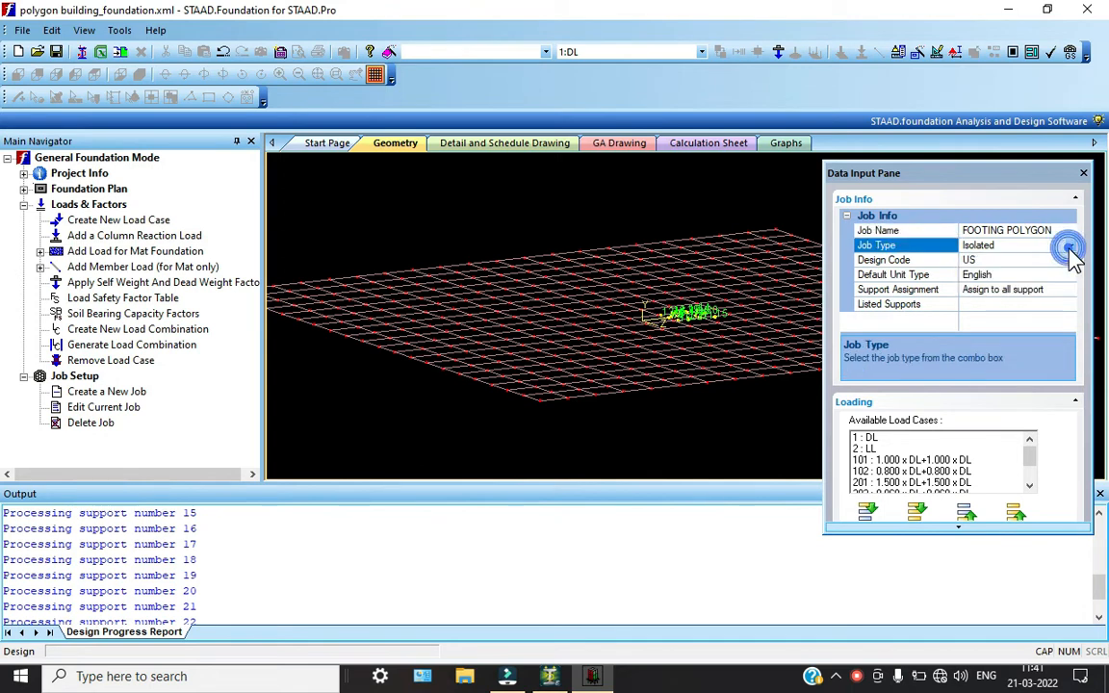
{"action": "left_click", "coordinate": [1070, 260]}
{"action": "left_click", "coordinate": [1010, 296]}
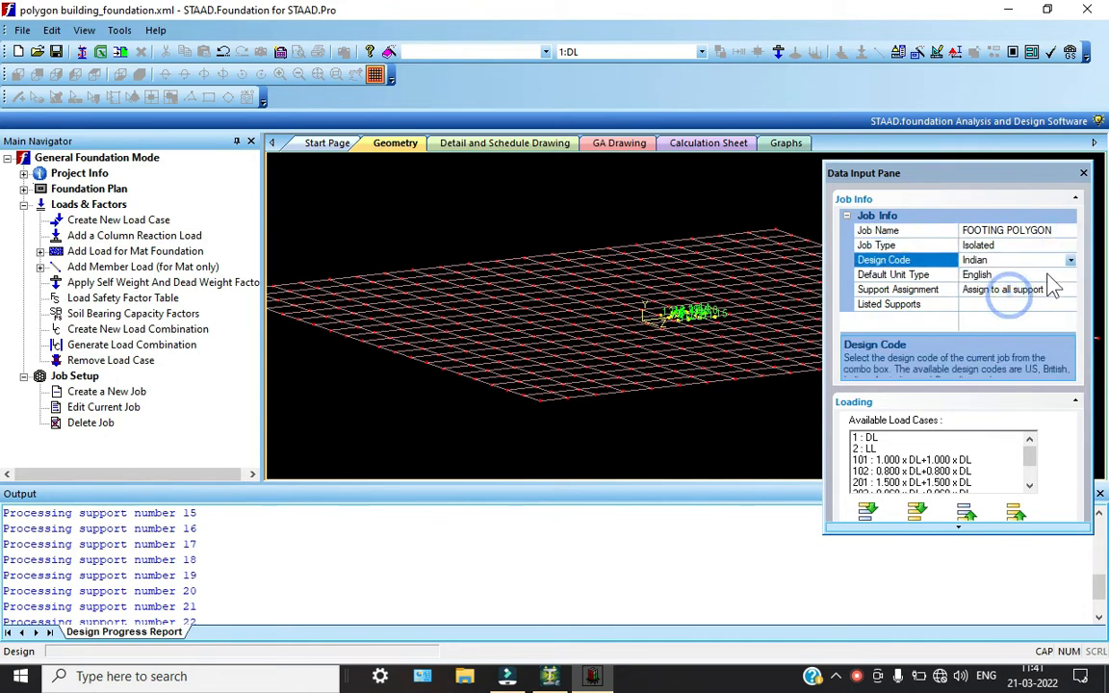
{"action": "left_click", "coordinate": [1048, 274]}
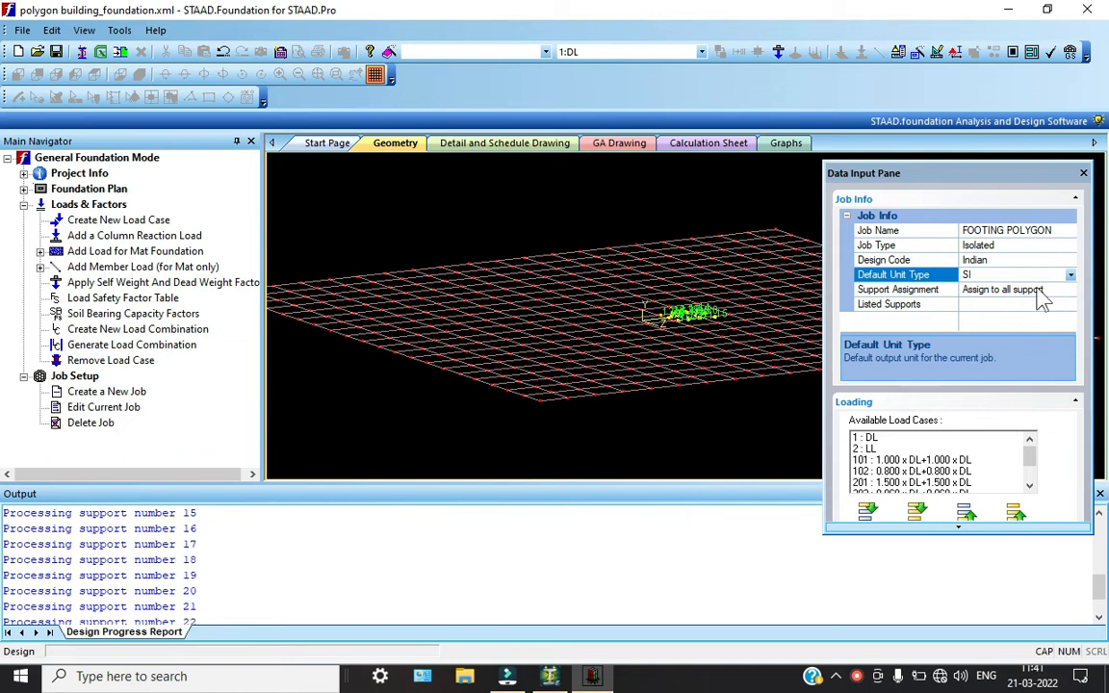
Include all available load cases in the footing job and create the job
{"action": "left_click", "coordinate": [916, 511]}
{"action": "scroll", "coordinate": [941, 525], "scroll_direction": "down", "scroll_amount": 3}
{"action": "scroll", "coordinate": [941, 539], "scroll_direction": "down", "scroll_amount": 3}
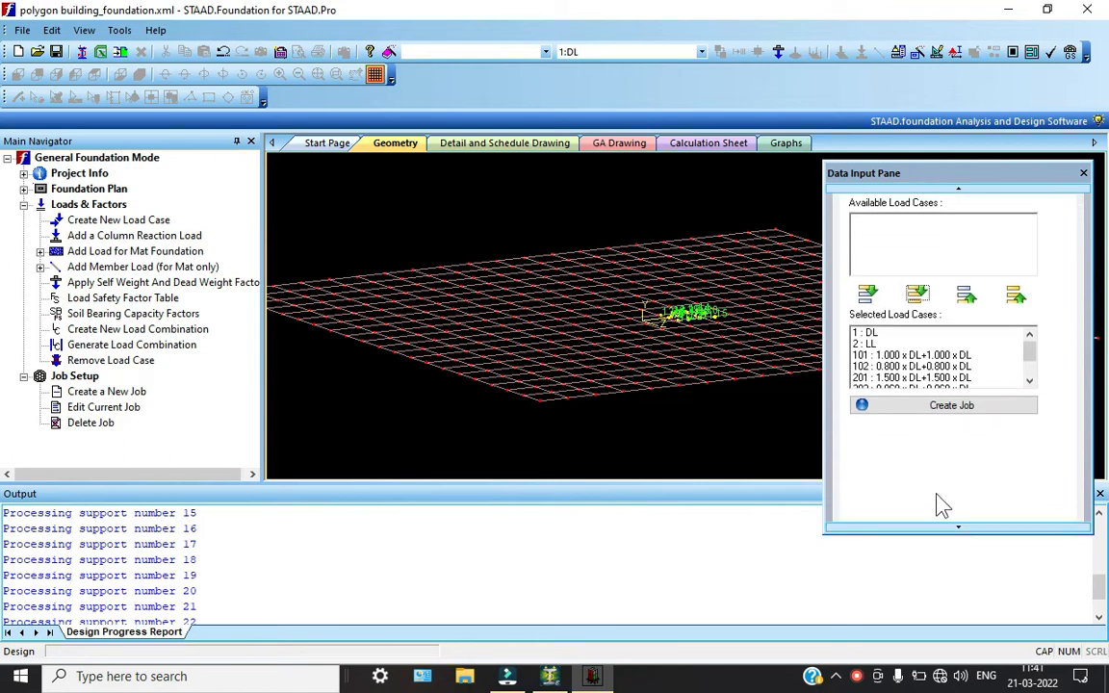
{"action": "left_click", "coordinate": [941, 413]}
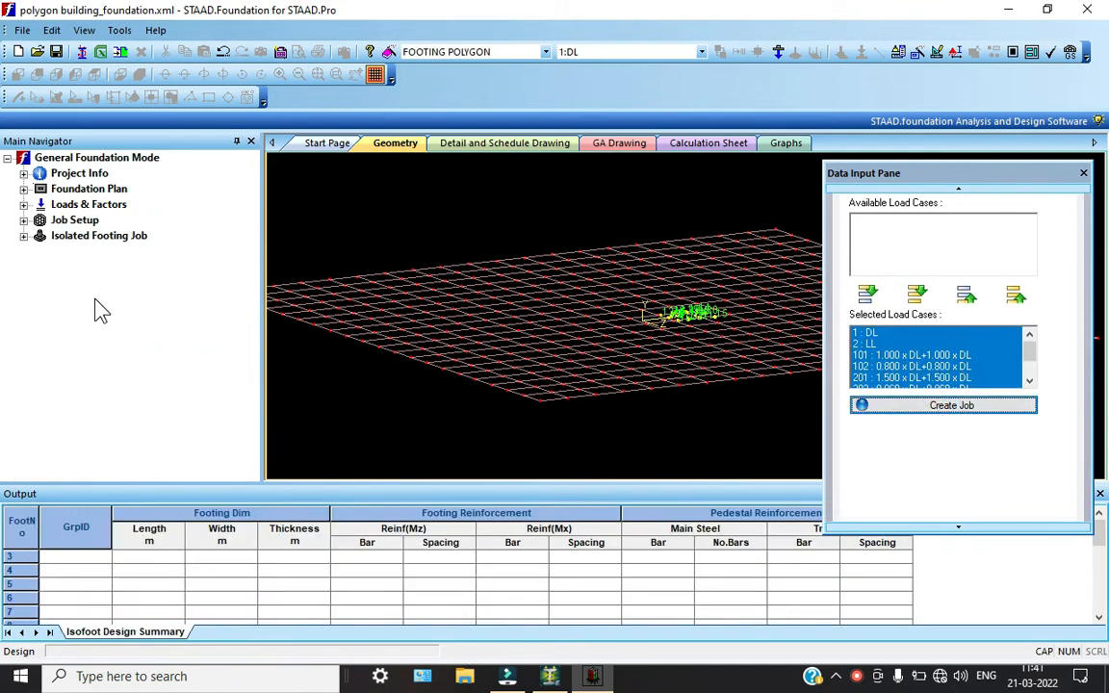
Review the isolated footing job's design parameters for concrete and rebar, cover and soil, footing geometry, and sliding and overturning
{"action": "left_click", "coordinate": [23, 236]}
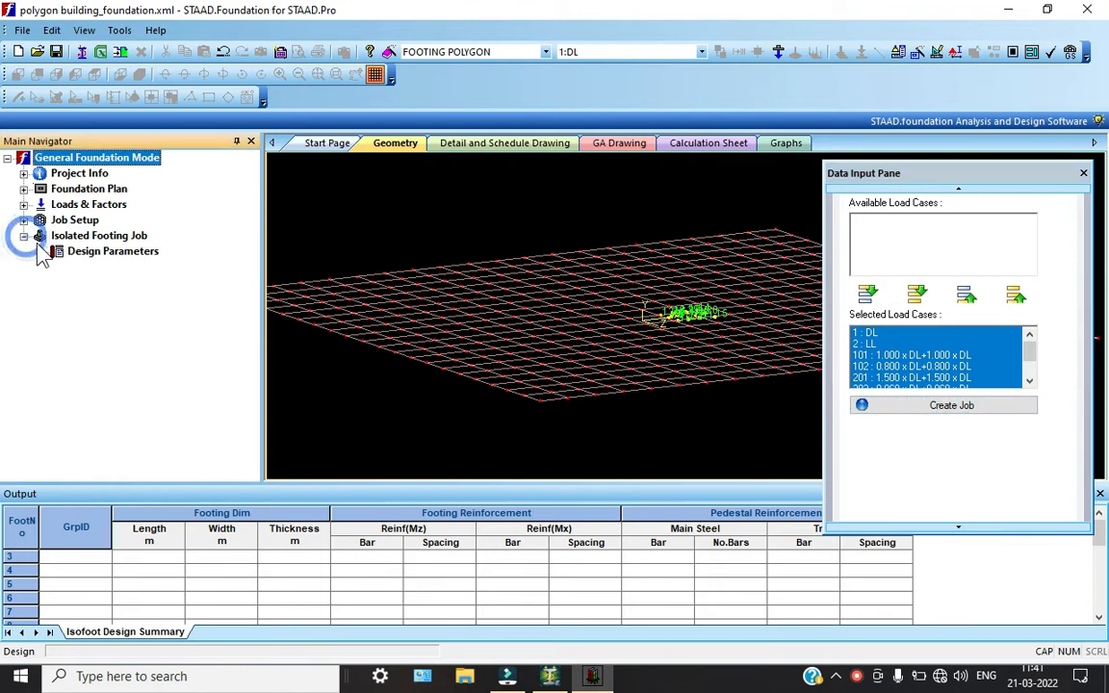
{"action": "left_click", "coordinate": [40, 252]}
{"action": "left_click", "coordinate": [125, 268]}
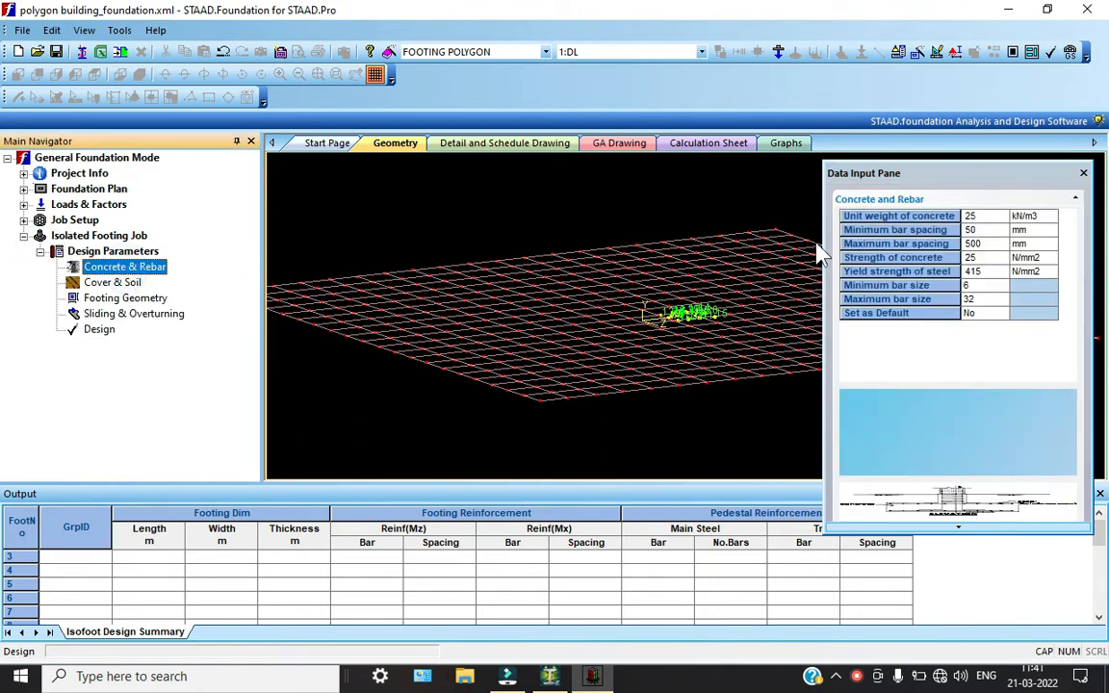
{"action": "left_click", "coordinate": [112, 283]}
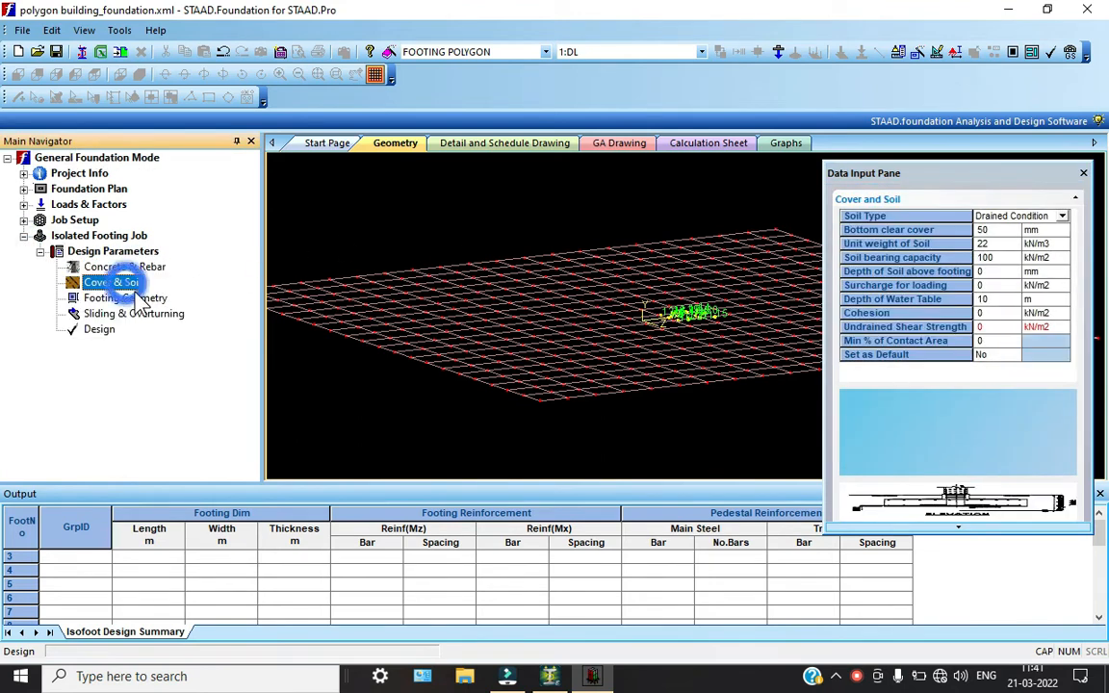
{"action": "left_click", "coordinate": [125, 298]}
{"action": "left_click", "coordinate": [139, 315]}
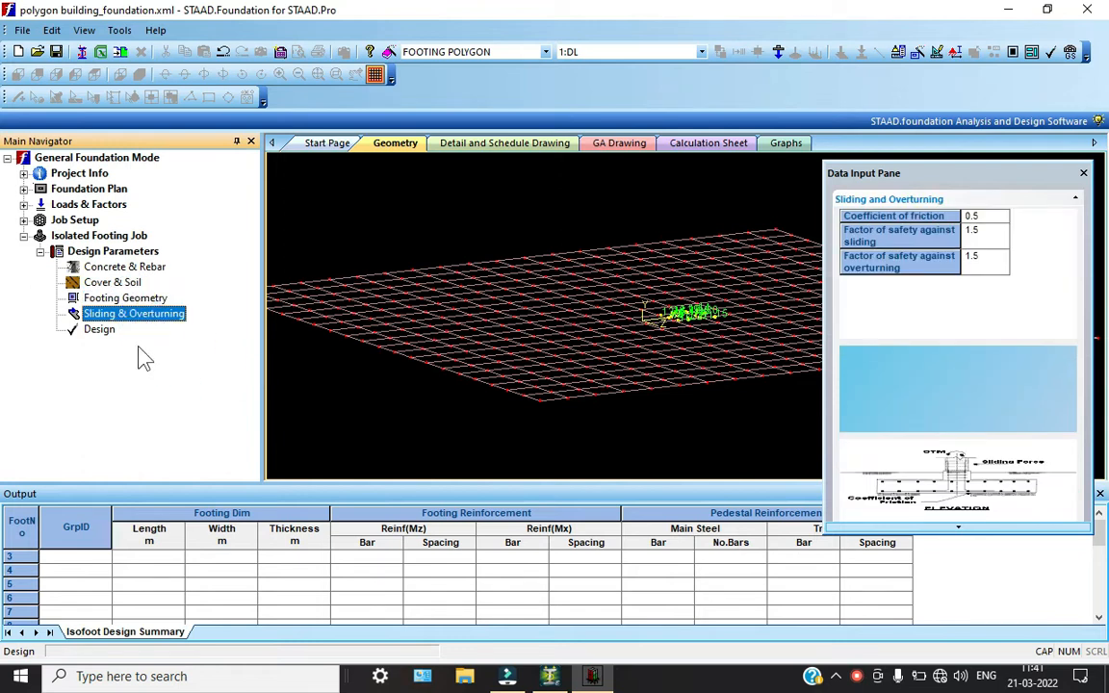
Run the isolated footing design, open the calculations for Isolated Footing 1, and close the data input pane
{"action": "left_click", "coordinate": [97, 331]}
{"action": "left_click", "coordinate": [549, 374]}
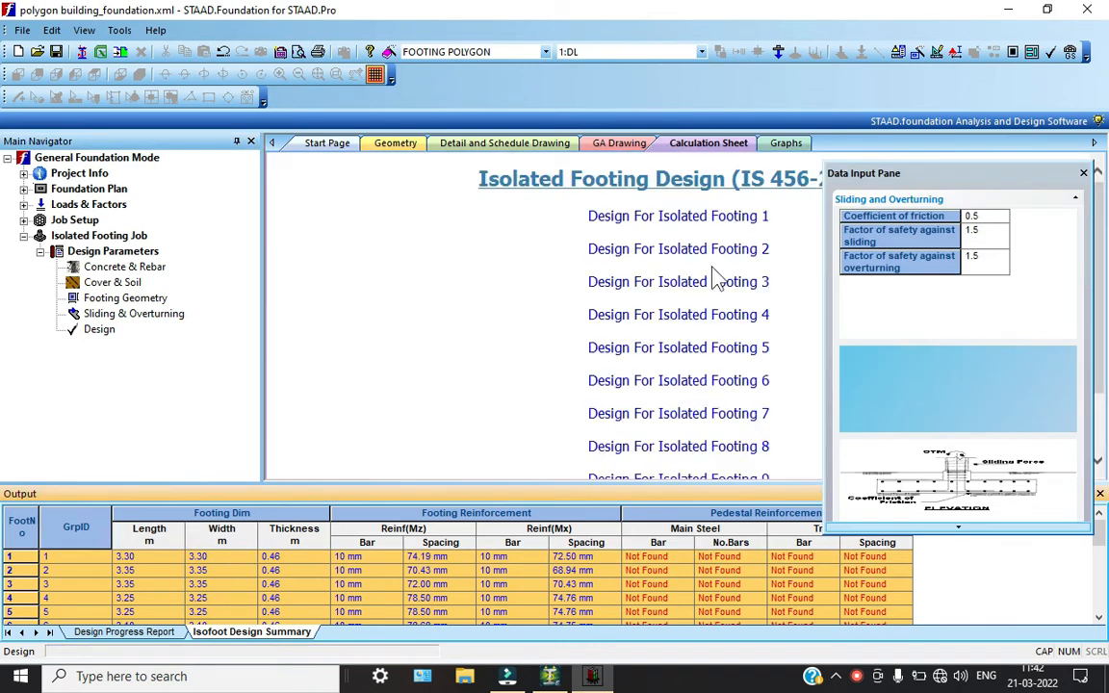
{"action": "left_click", "coordinate": [674, 218]}
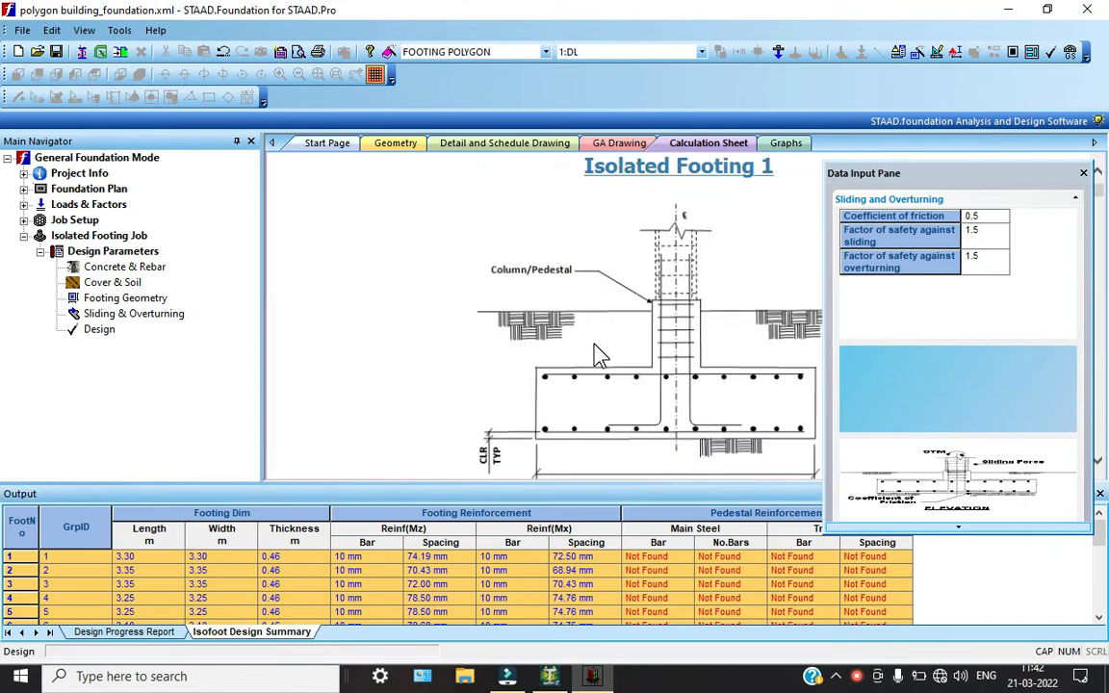
{"action": "scroll", "coordinate": [538, 307], "scroll_direction": "down", "scroll_amount": 5}
{"action": "scroll", "coordinate": [651, 358], "scroll_direction": "up", "scroll_amount": 1}
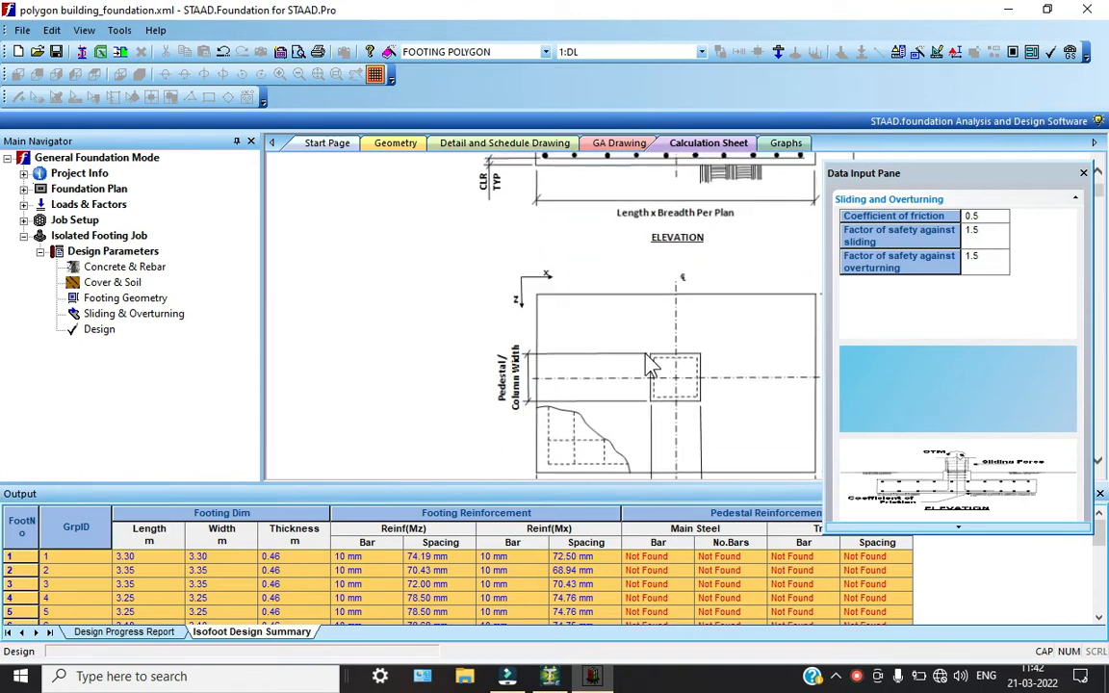
{"action": "left_click", "coordinate": [1084, 173]}
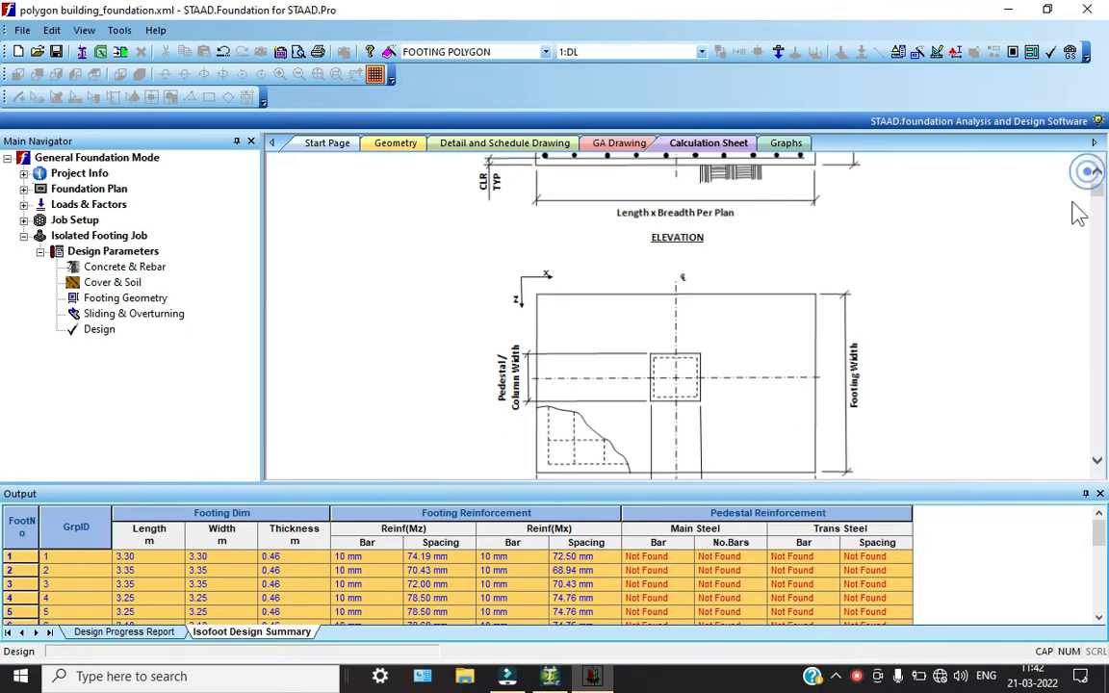
Examine the footing geometry and column dimensions among the input values of Isolated Footing 1's calculations
{"action": "scroll", "coordinate": [673, 409], "scroll_direction": "down", "scroll_amount": 2}
{"action": "scroll", "coordinate": [674, 409], "scroll_direction": "down", "scroll_amount": 10}
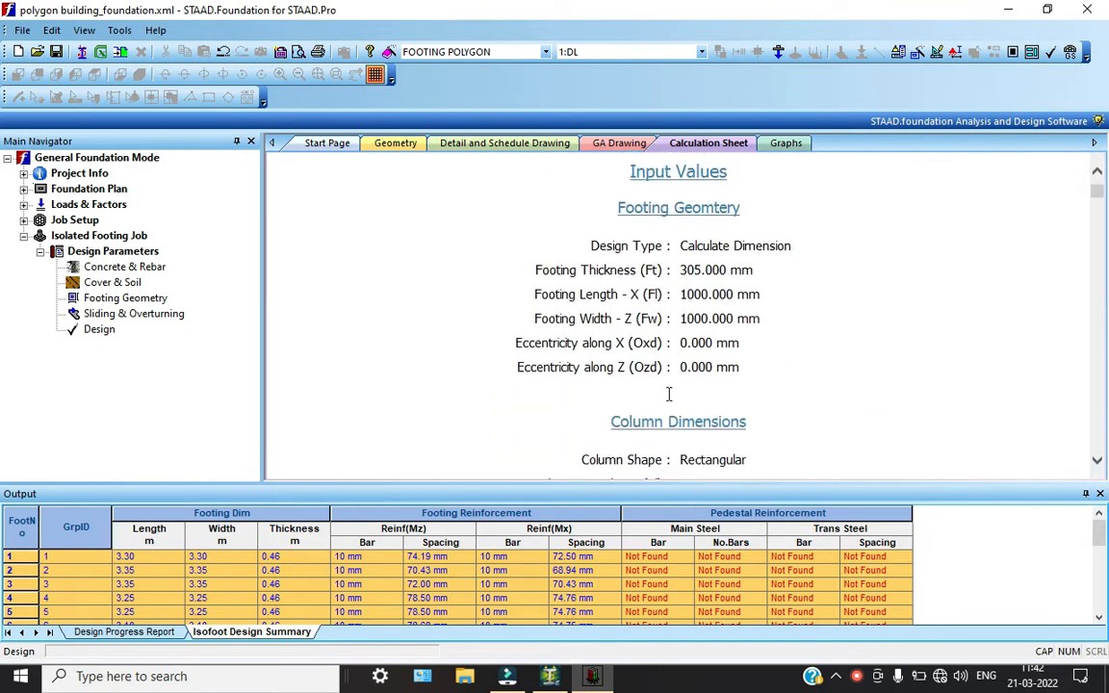
{"action": "left_click_drag", "start_coordinate": [635, 214], "coordinate": [760, 201]}
{"action": "left_click_drag", "start_coordinate": [682, 232], "coordinate": [733, 241]}
{"action": "left_click_drag", "start_coordinate": [610, 259], "coordinate": [763, 260]}
{"action": "left_click_drag", "start_coordinate": [639, 288], "coordinate": [691, 310]}
{"action": "scroll", "coordinate": [695, 312], "scroll_direction": "down", "scroll_amount": 1}
{"action": "scroll", "coordinate": [700, 322], "scroll_direction": "down", "scroll_amount": 2}
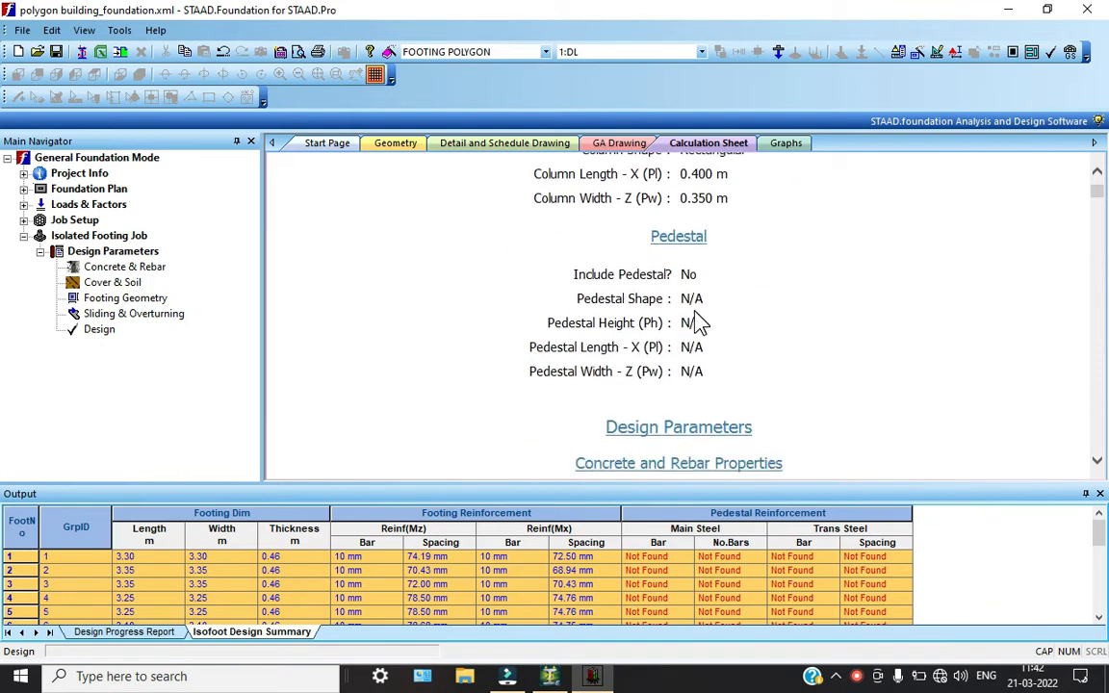
{"action": "left_click_drag", "start_coordinate": [613, 179], "coordinate": [713, 199]}
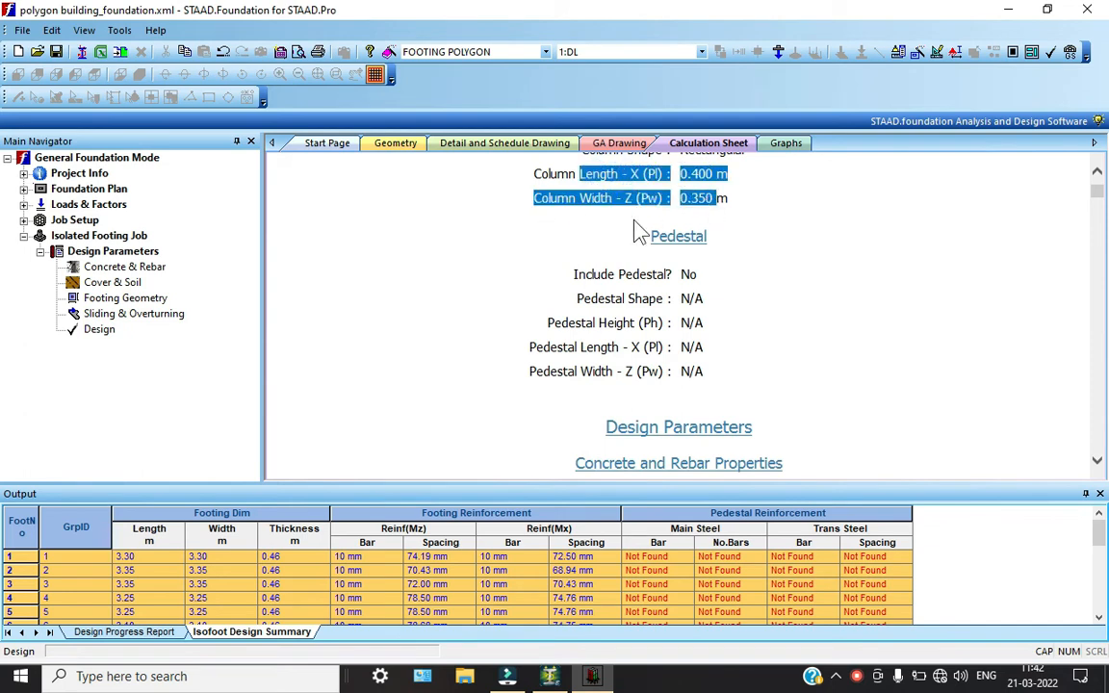
Review the concrete and rebar properties of Isolated Footing 1, including material strengths, bar sizes and bar spacing
{"action": "scroll", "coordinate": [688, 320], "scroll_direction": "down", "scroll_amount": 3}
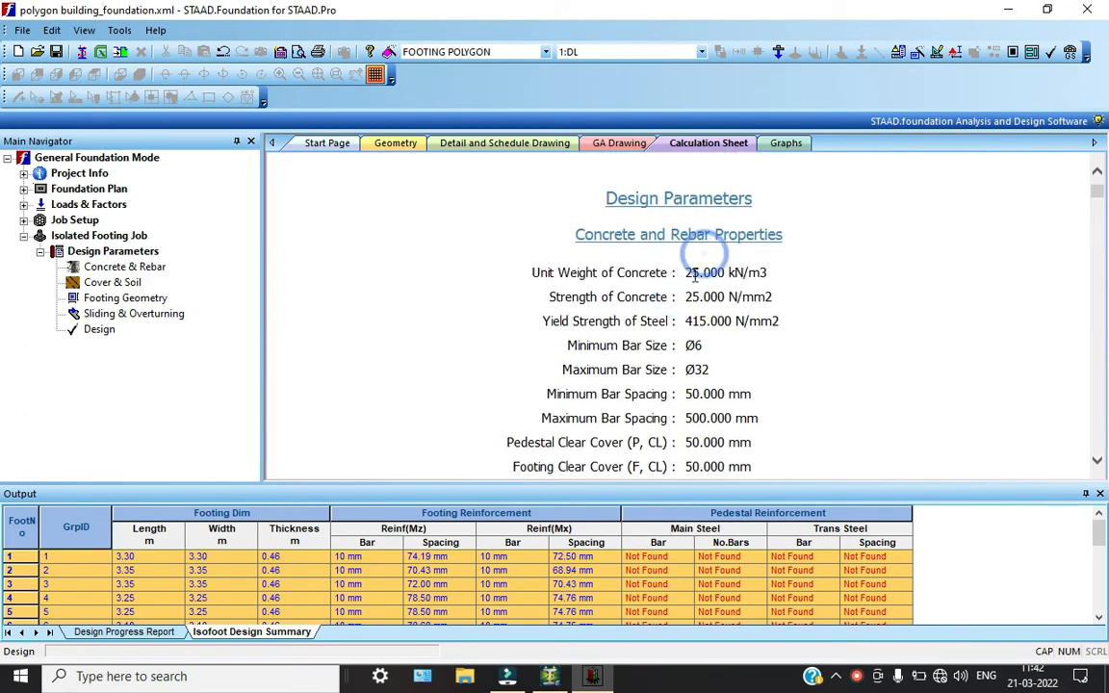
{"action": "left_click_drag", "start_coordinate": [686, 272], "coordinate": [728, 298]}
{"action": "scroll", "coordinate": [642, 344], "scroll_direction": "down", "scroll_amount": 1}
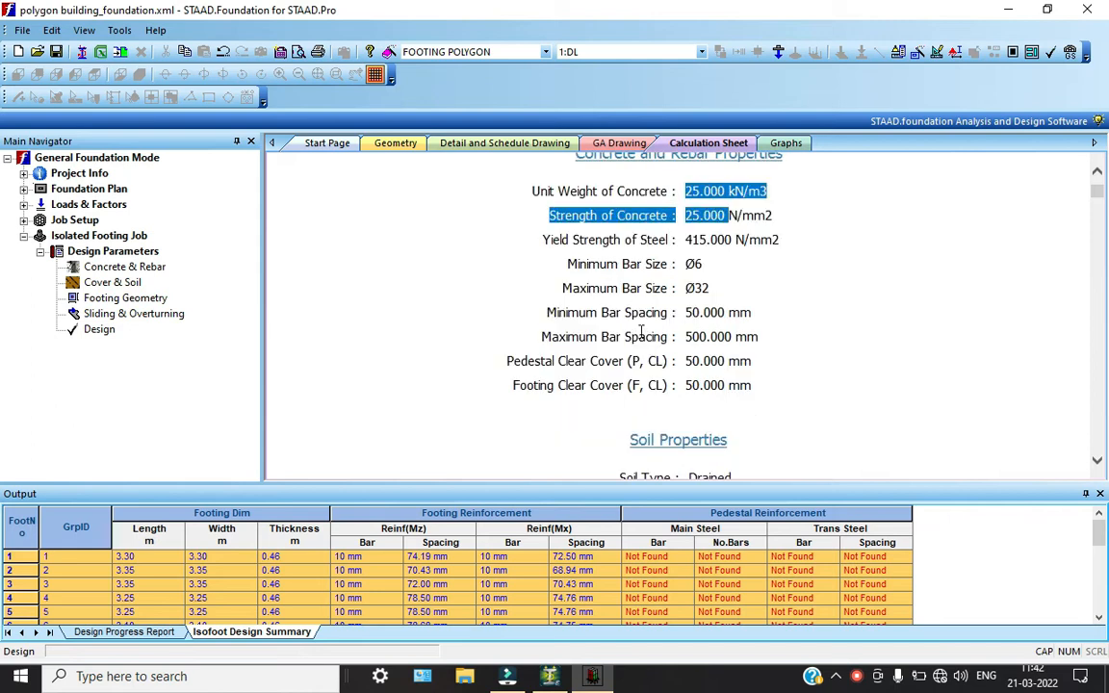
{"action": "double_click", "coordinate": [695, 240]}
{"action": "scroll", "coordinate": [686, 333], "scroll_direction": "down", "scroll_amount": 1}
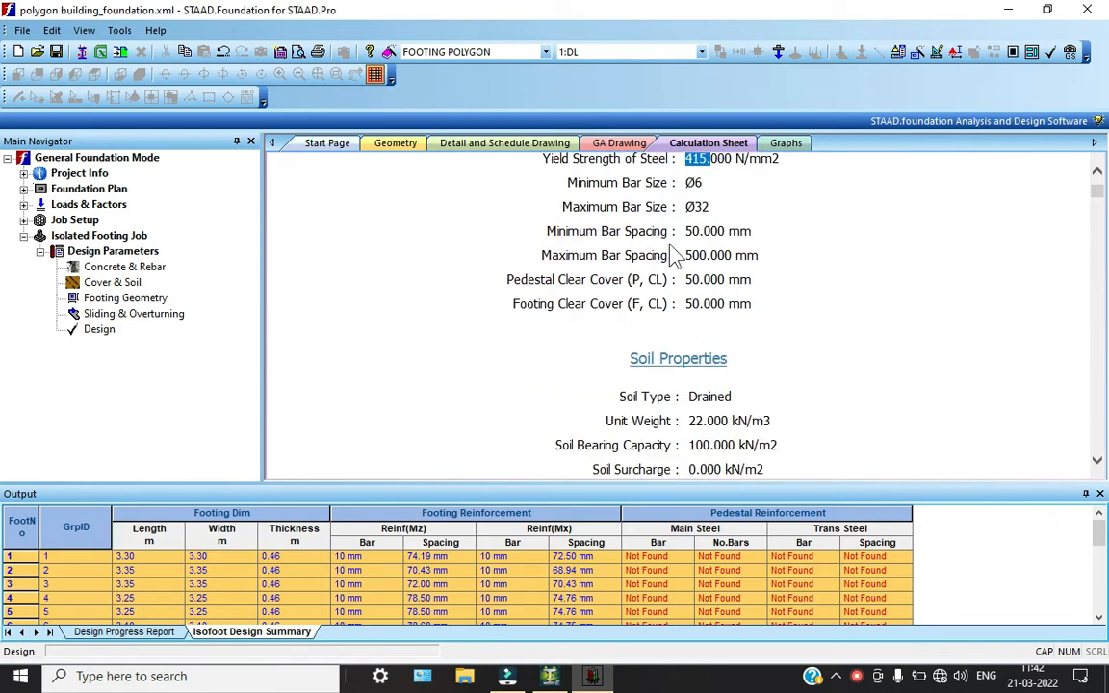
{"action": "double_click", "coordinate": [696, 256]}
Review Isolated Footing 1's soil properties, sliding and overturning parameters, load combinations and applied loads
{"action": "scroll", "coordinate": [693, 241], "scroll_direction": "down", "scroll_amount": 2}
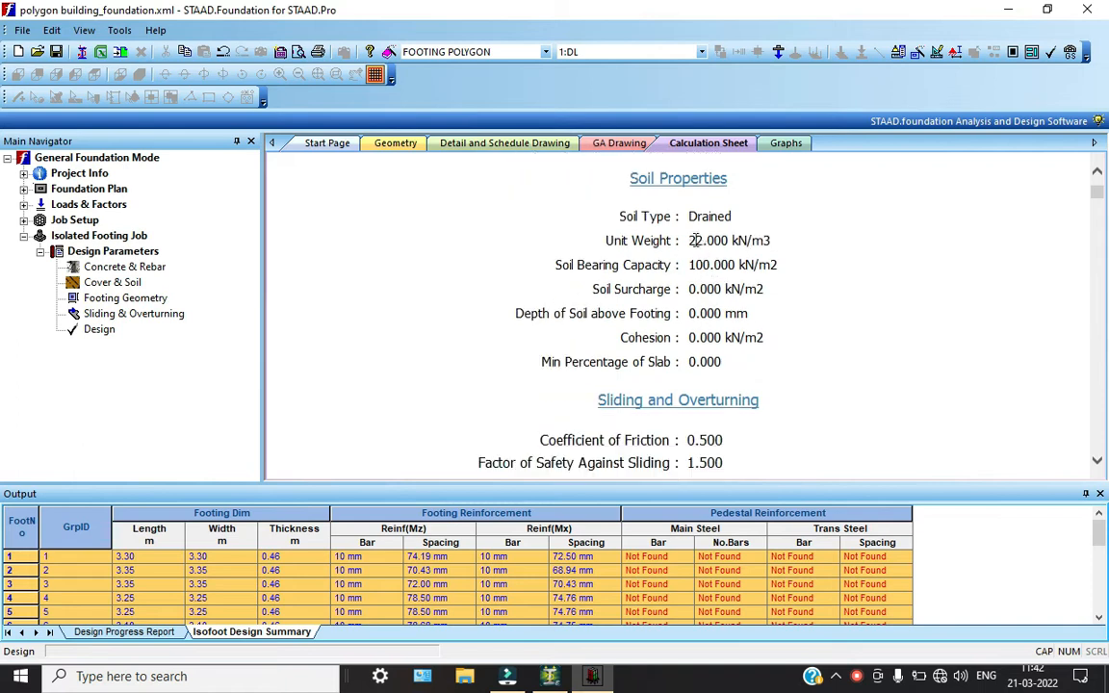
{"action": "left_click_drag", "start_coordinate": [695, 240], "coordinate": [705, 279]}
{"action": "left_click", "coordinate": [717, 349]}
{"action": "scroll", "coordinate": [717, 351], "scroll_direction": "down", "scroll_amount": 2}
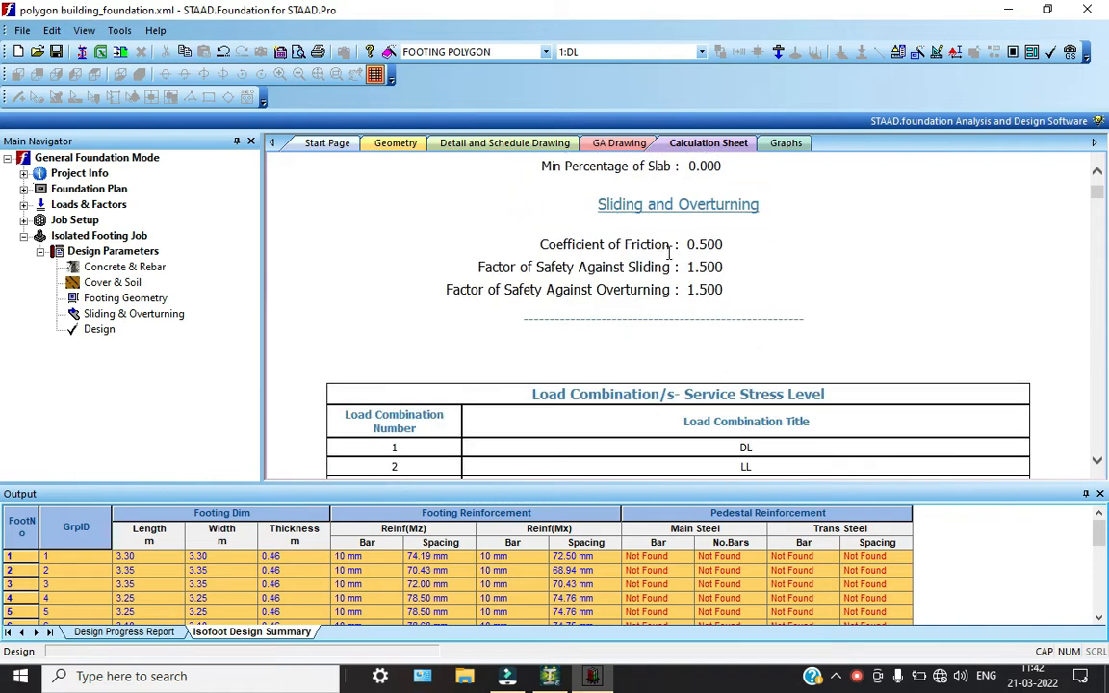
{"action": "scroll", "coordinate": [710, 321], "scroll_direction": "down", "scroll_amount": 7}
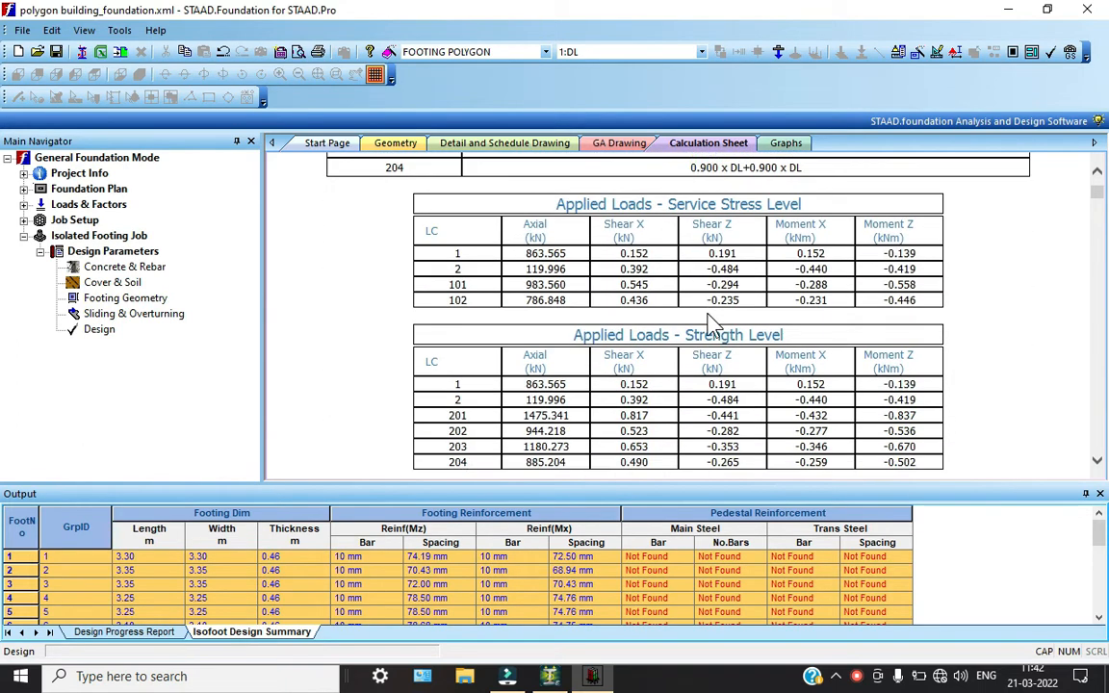
{"action": "scroll", "coordinate": [711, 321], "scroll_direction": "down", "scroll_amount": 2}
Inspect the detail drawing of footing 1, including its plan, bottom reinforcement labels, notes and title block
{"action": "left_click", "coordinate": [504, 143]}
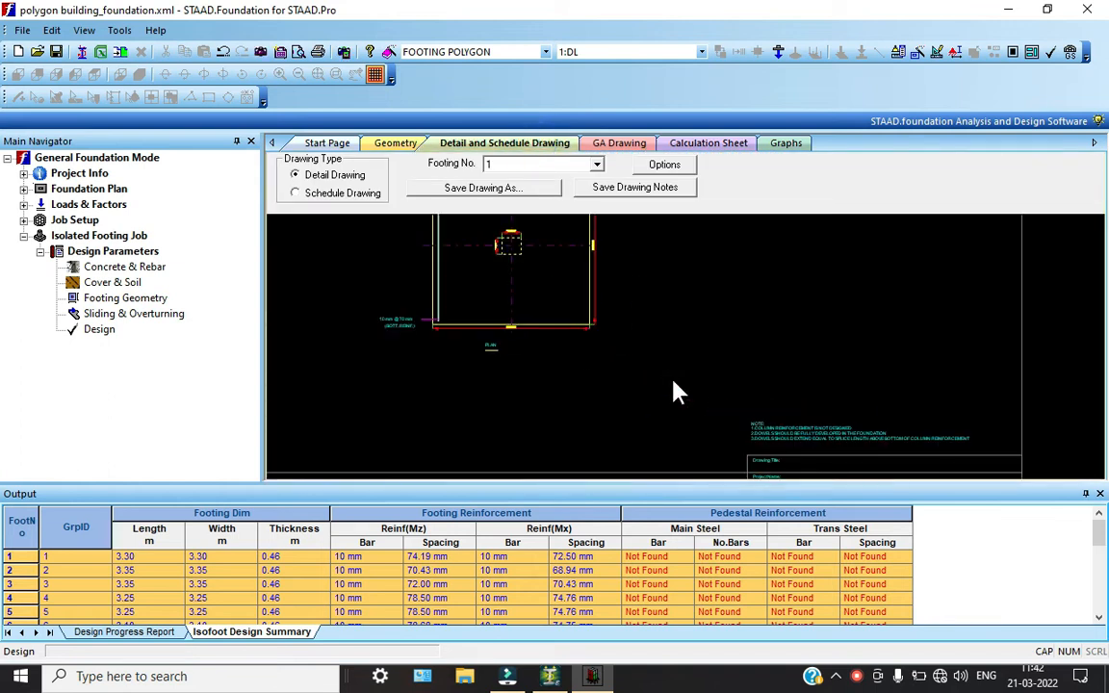
{"action": "middle_click_drag", "start_coordinate": [660, 425], "coordinate": [410, 328]}
{"action": "scroll", "coordinate": [416, 291], "scroll_direction": "up", "scroll_amount": 4}
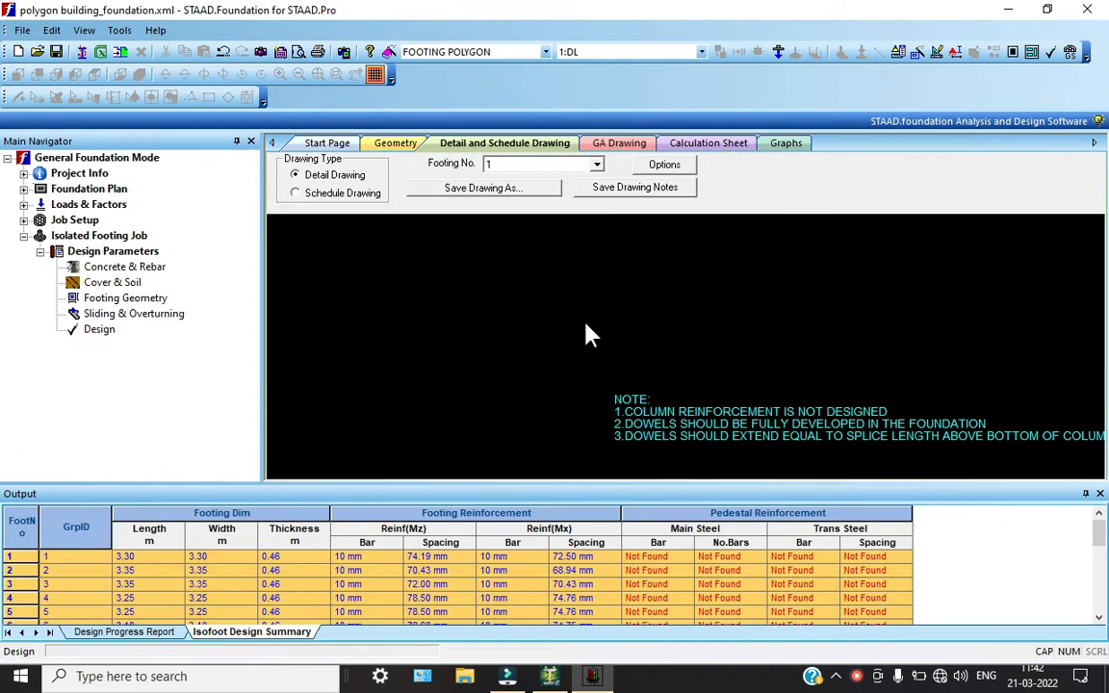
{"action": "scroll", "coordinate": [597, 427], "scroll_direction": "down", "scroll_amount": 6}
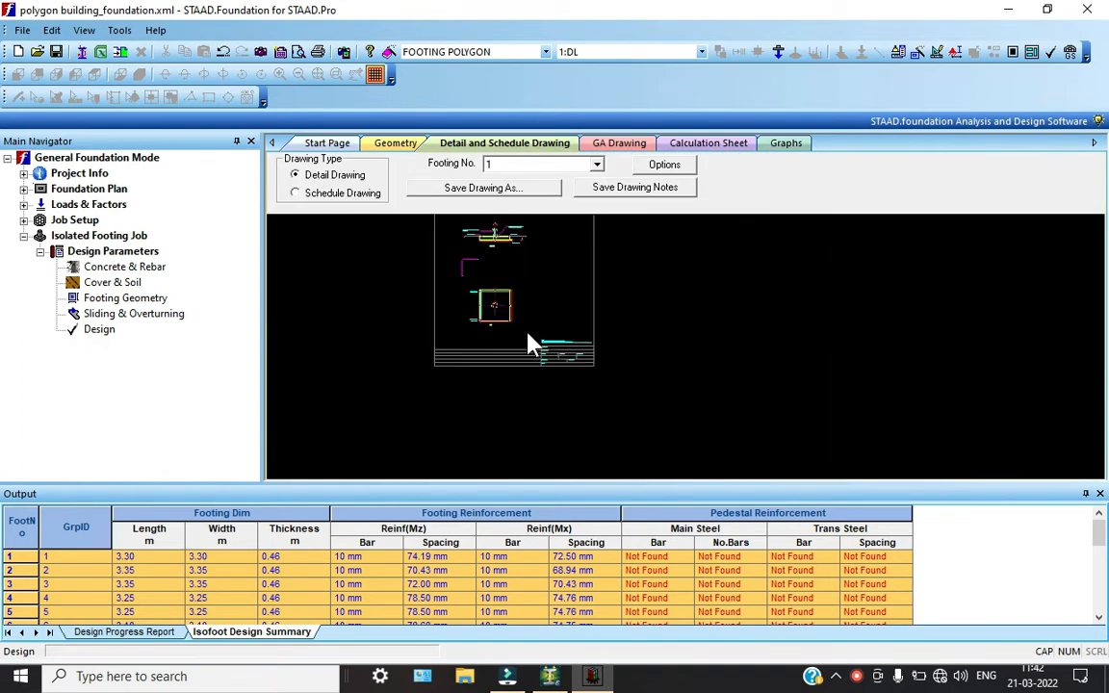
{"action": "scroll", "coordinate": [484, 221], "scroll_direction": "up", "scroll_amount": 3}
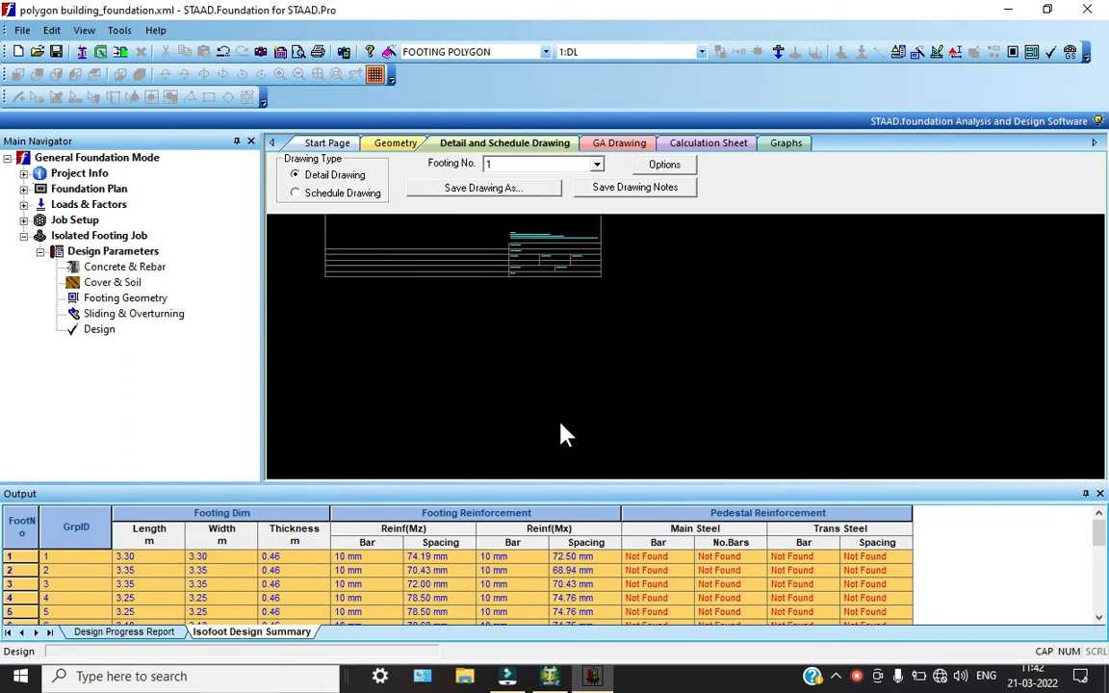
{"action": "scroll", "coordinate": [560, 424], "scroll_direction": "down", "scroll_amount": 2}
{"action": "scroll", "coordinate": [486, 287], "scroll_direction": "down", "scroll_amount": 1}
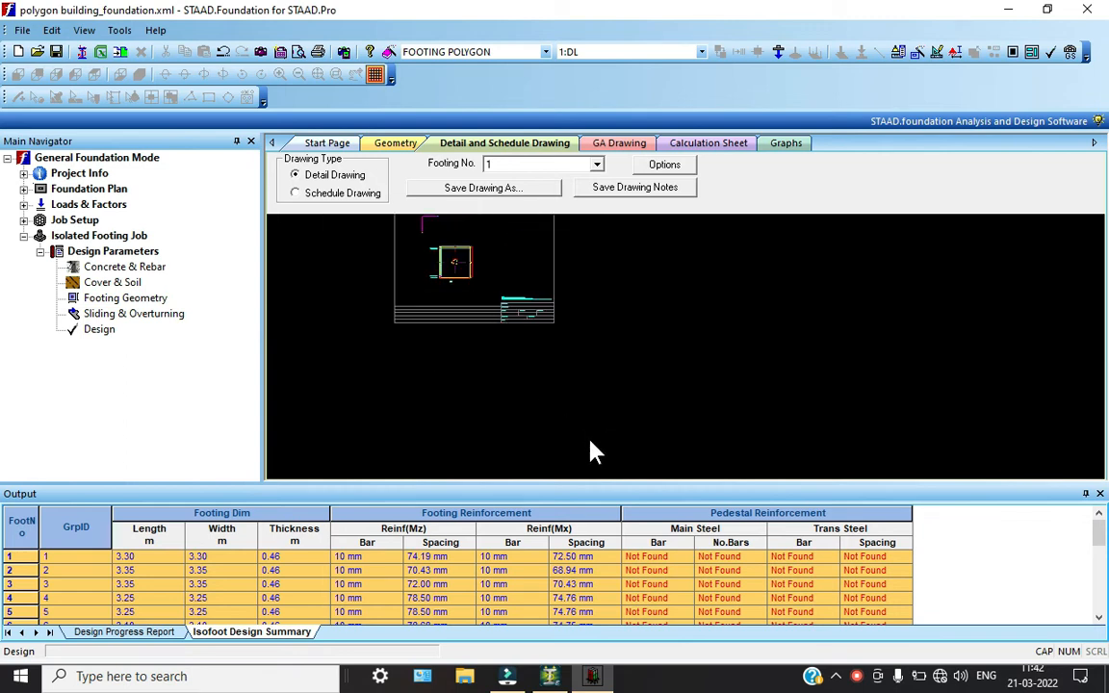
{"action": "scroll", "coordinate": [594, 452], "scroll_direction": "down", "scroll_amount": 2}
{"action": "scroll", "coordinate": [594, 453], "scroll_direction": "up", "scroll_amount": 3}
{"action": "scroll", "coordinate": [557, 350], "scroll_direction": "up", "scroll_amount": 2}
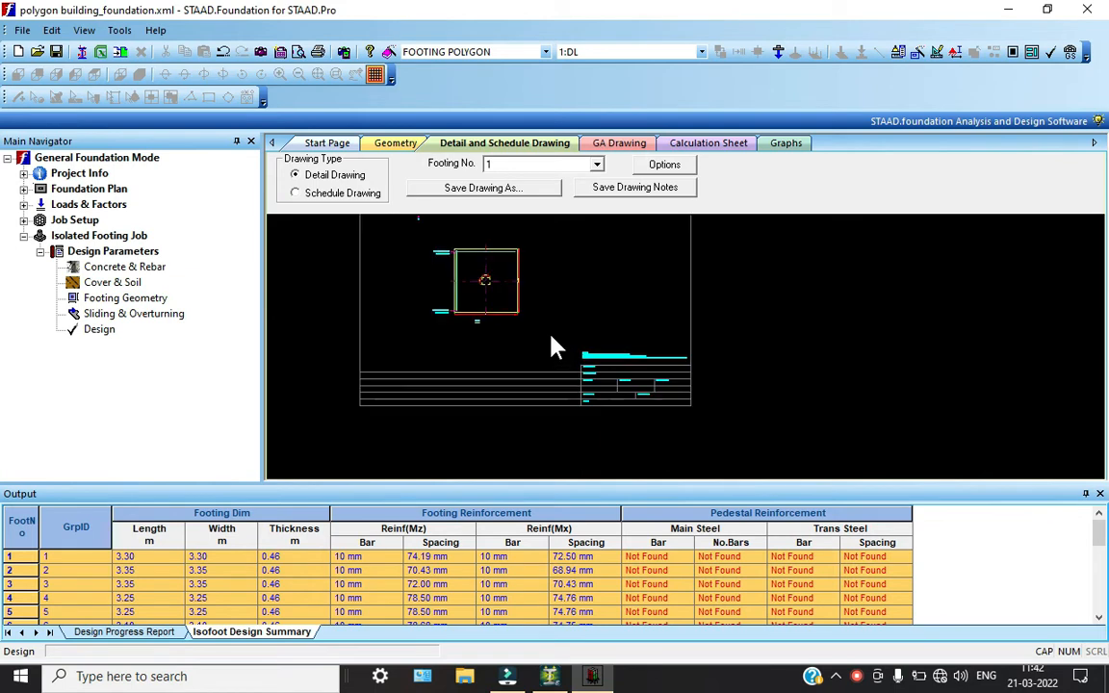
{"action": "middle_click_drag", "start_coordinate": [548, 336], "coordinate": [591, 447]}
{"action": "scroll", "coordinate": [592, 447], "scroll_direction": "up", "scroll_amount": 1}
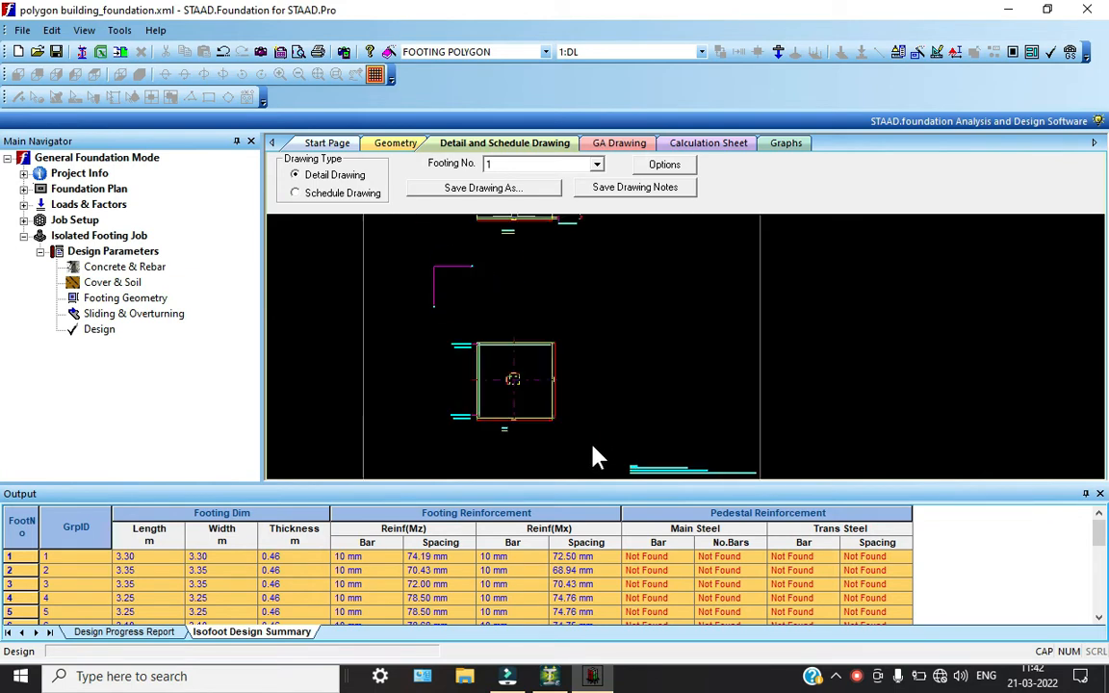
{"action": "scroll", "coordinate": [592, 447], "scroll_direction": "up", "scroll_amount": 3}
{"action": "scroll", "coordinate": [592, 447], "scroll_direction": "up", "scroll_amount": 3}
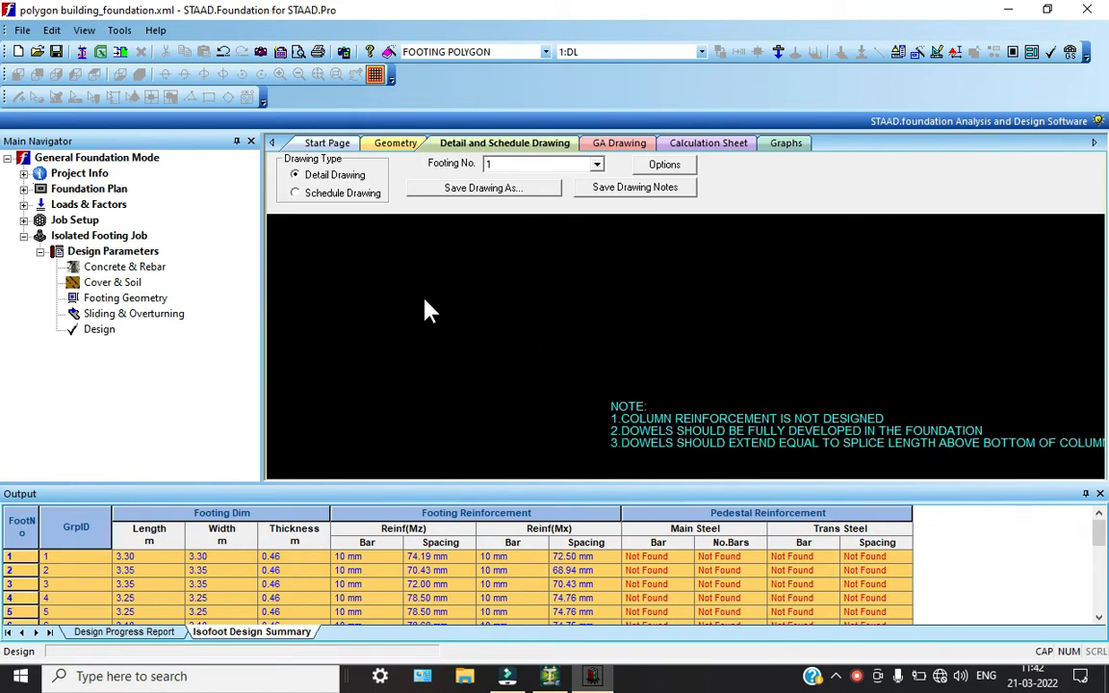
{"action": "scroll", "coordinate": [425, 307], "scroll_direction": "down", "scroll_amount": 5}
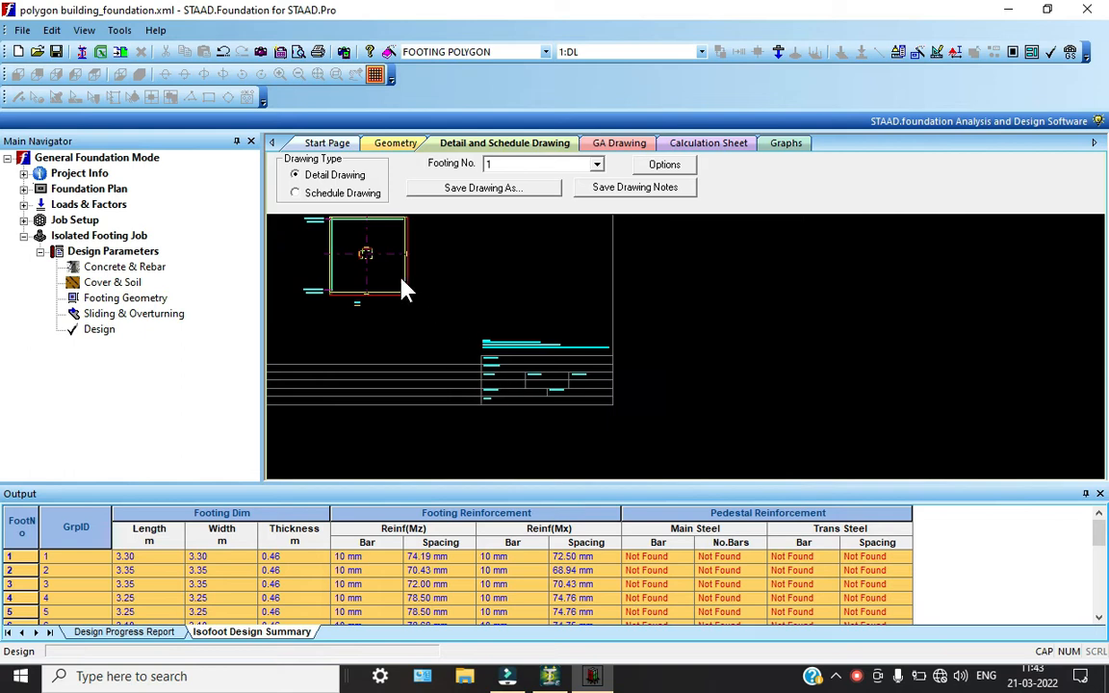
{"action": "scroll", "coordinate": [387, 284], "scroll_direction": "up", "scroll_amount": 5}
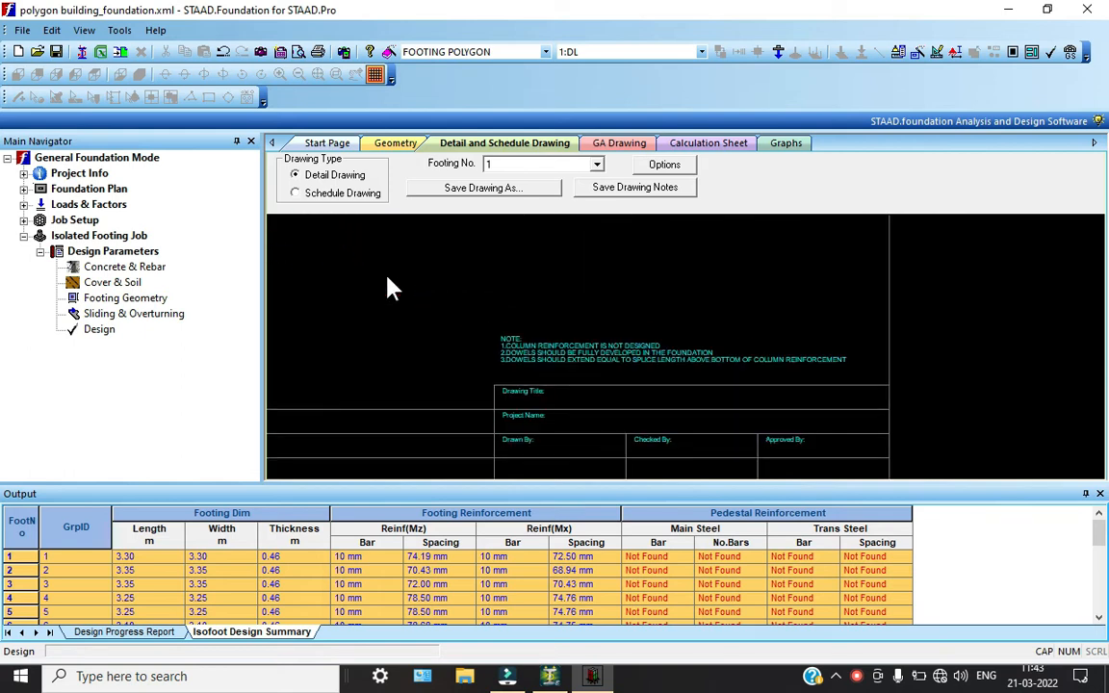
{"action": "scroll", "coordinate": [712, 462], "scroll_direction": "down", "scroll_amount": 5}
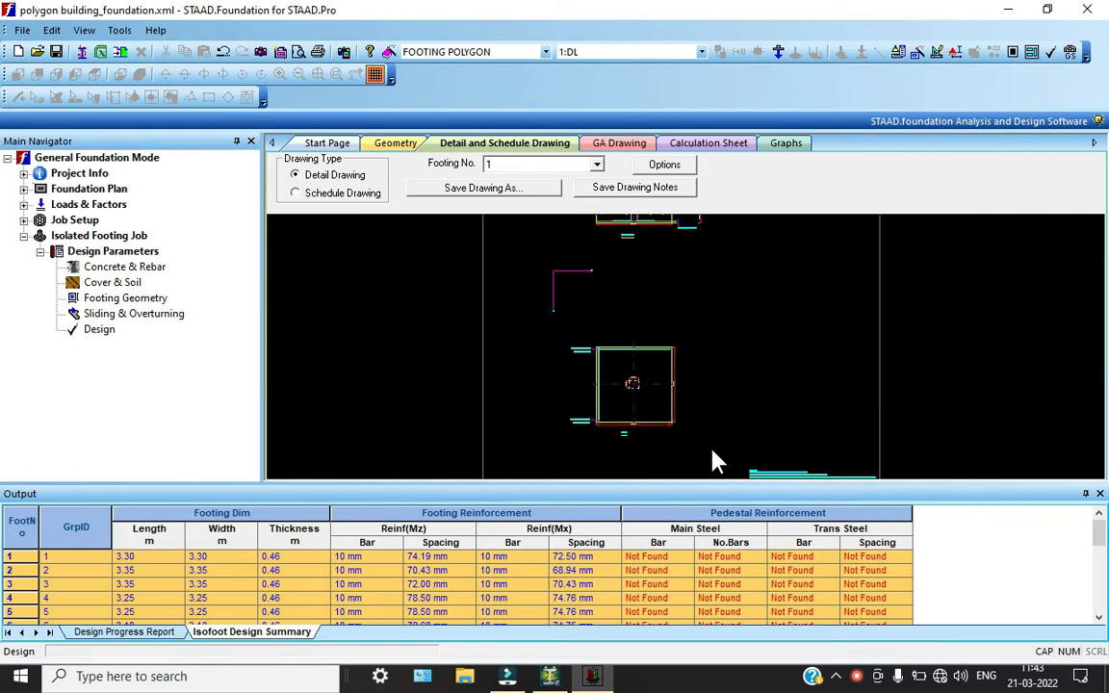
{"action": "scroll", "coordinate": [699, 421], "scroll_direction": "down", "scroll_amount": 1}
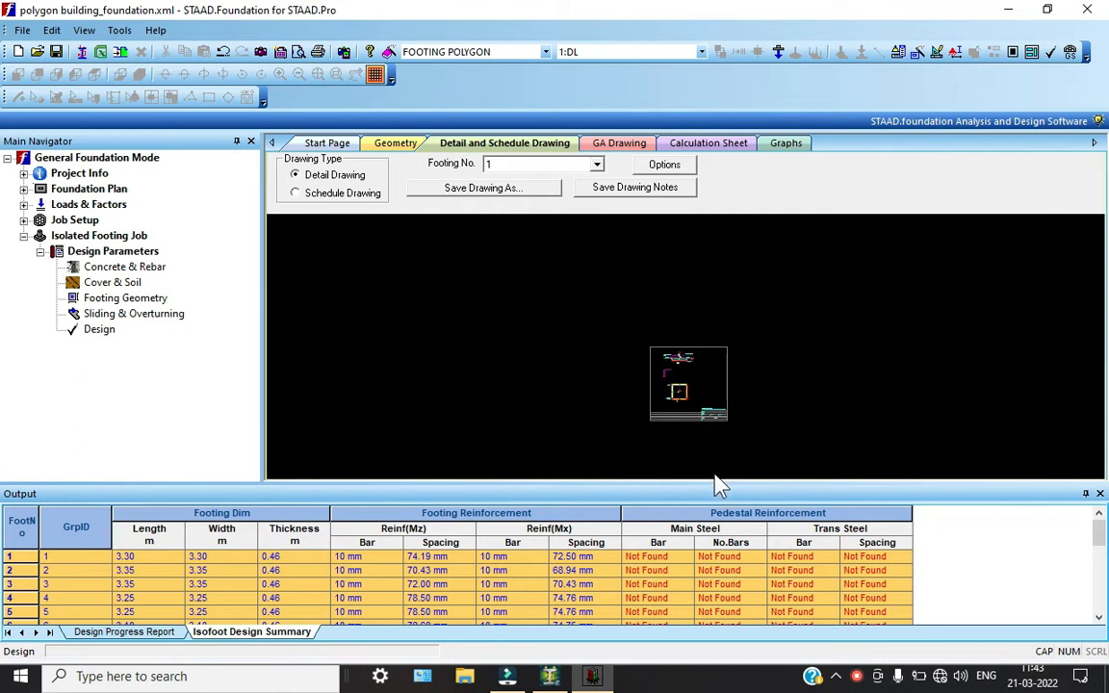
{"action": "scroll", "coordinate": [719, 485], "scroll_direction": "up", "scroll_amount": 5}
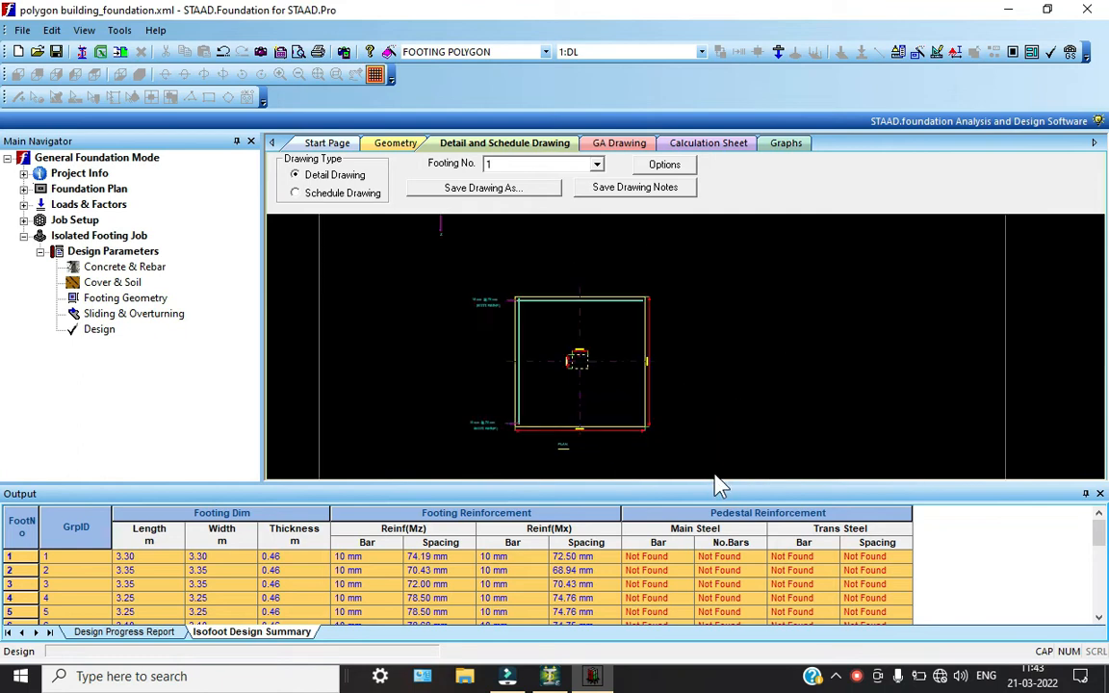
{"action": "scroll", "coordinate": [721, 484], "scroll_direction": "up", "scroll_amount": 1}
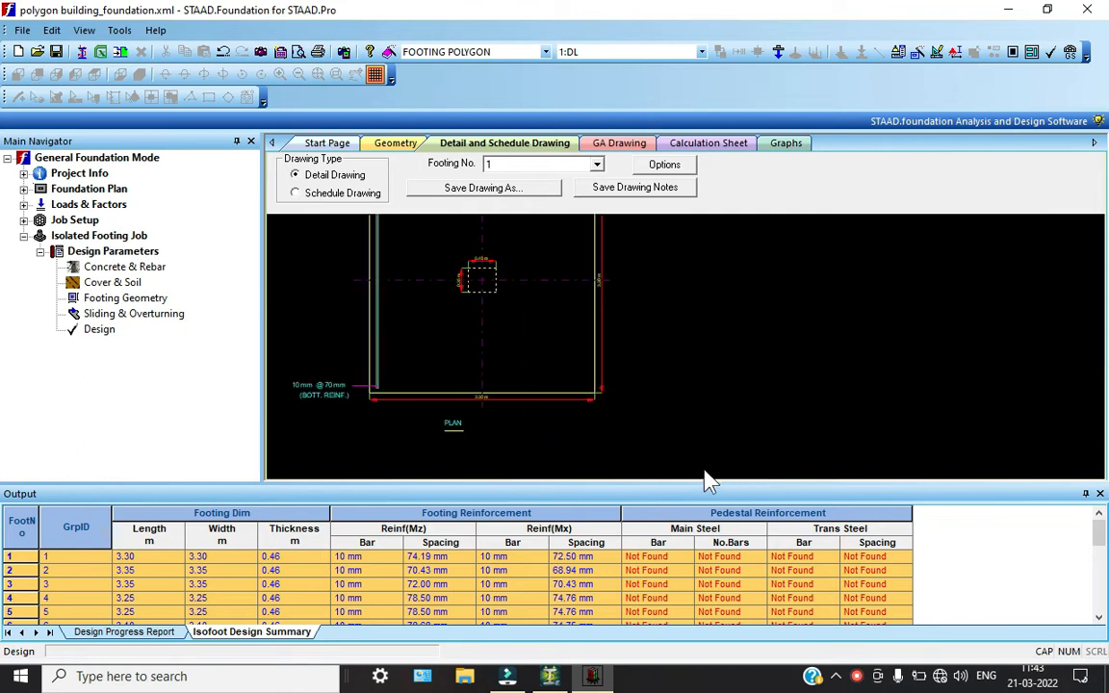
Inspect the general arrangement drawing, including the layout of all footings and the footing size schedule
{"action": "left_click", "coordinate": [607, 143]}
{"action": "scroll", "coordinate": [645, 268], "scroll_direction": "up", "scroll_amount": 3}
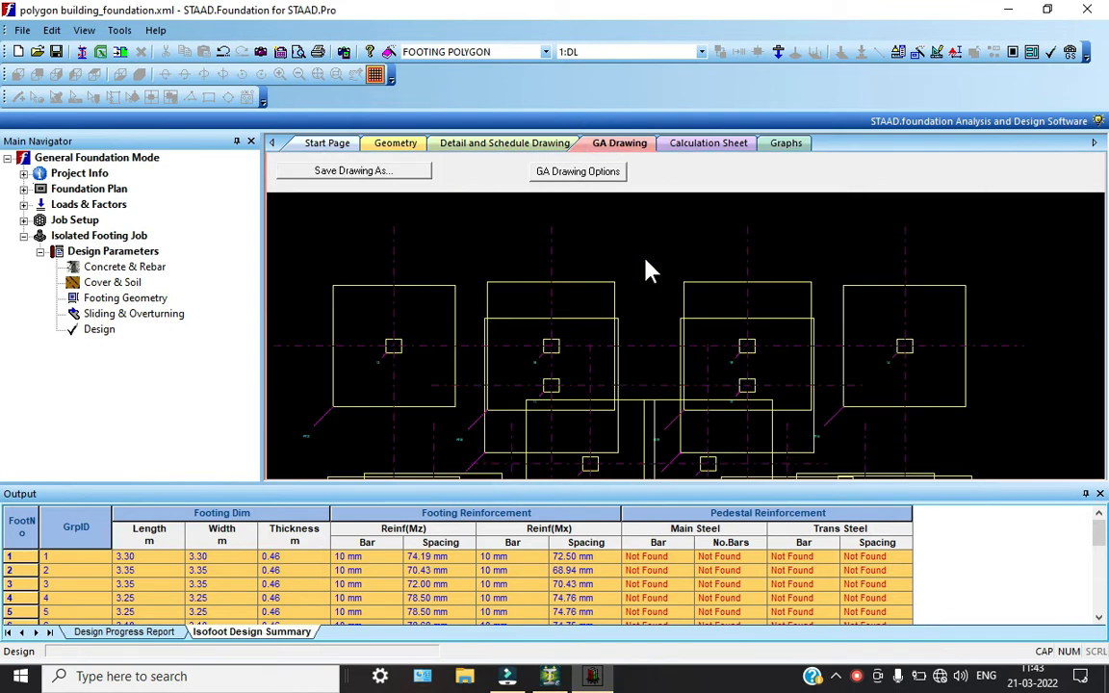
{"action": "scroll", "coordinate": [589, 379], "scroll_direction": "up", "scroll_amount": 2}
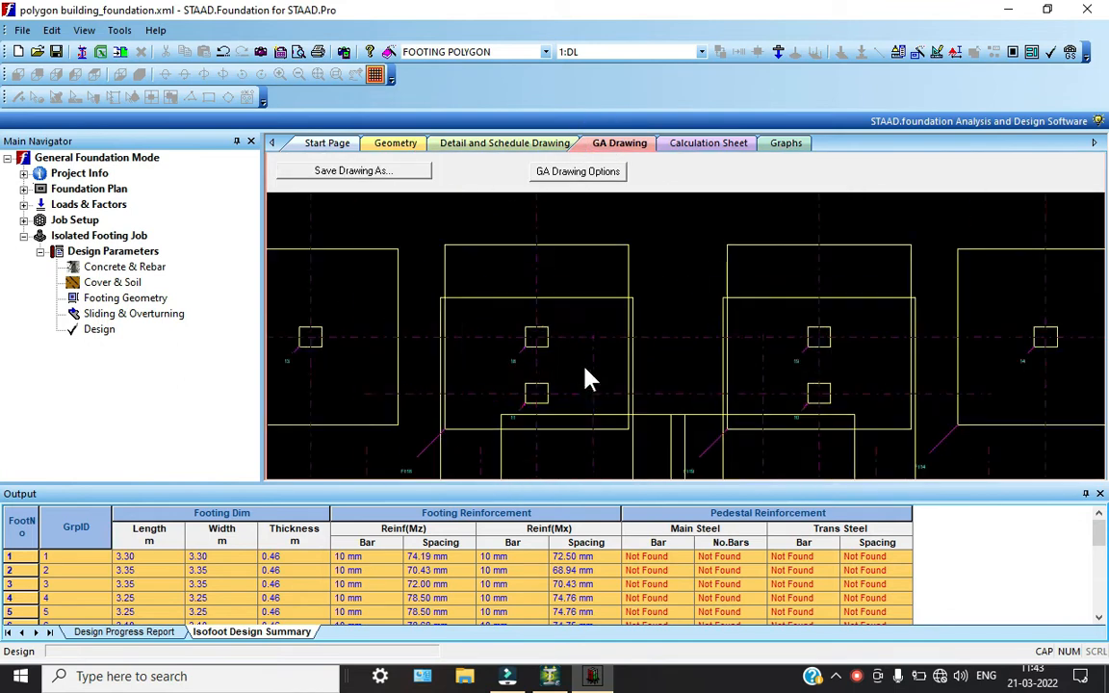
{"action": "scroll", "coordinate": [587, 378], "scroll_direction": "down", "scroll_amount": 5}
{"action": "scroll", "coordinate": [682, 396], "scroll_direction": "up", "scroll_amount": 5}
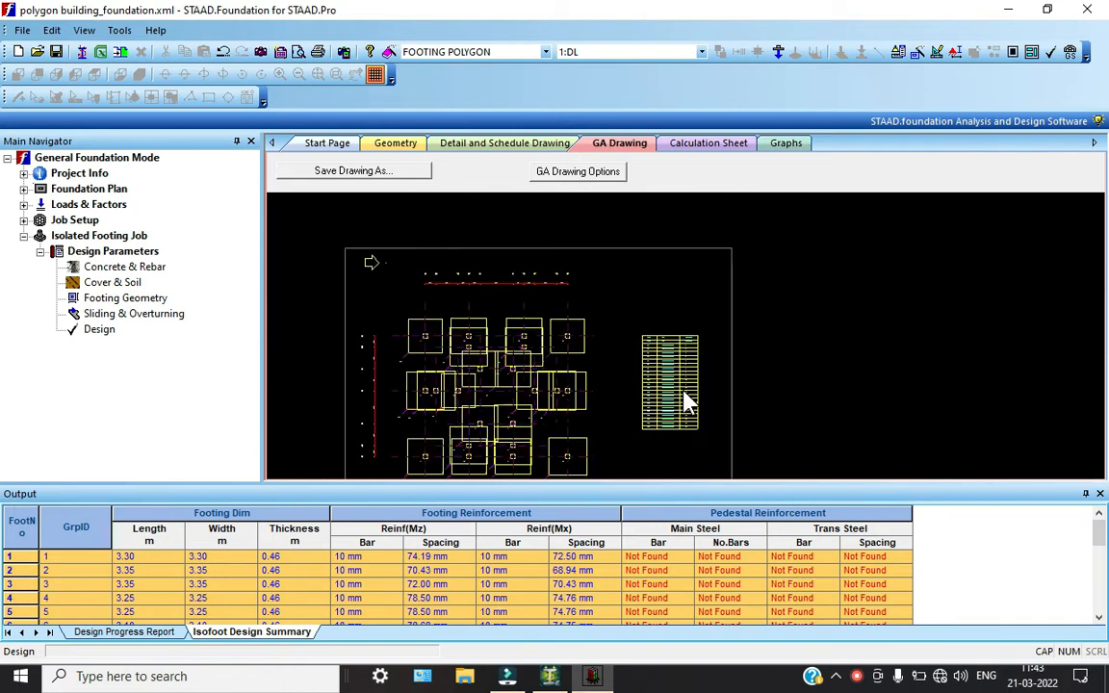
{"action": "scroll", "coordinate": [686, 397], "scroll_direction": "down", "scroll_amount": 5}
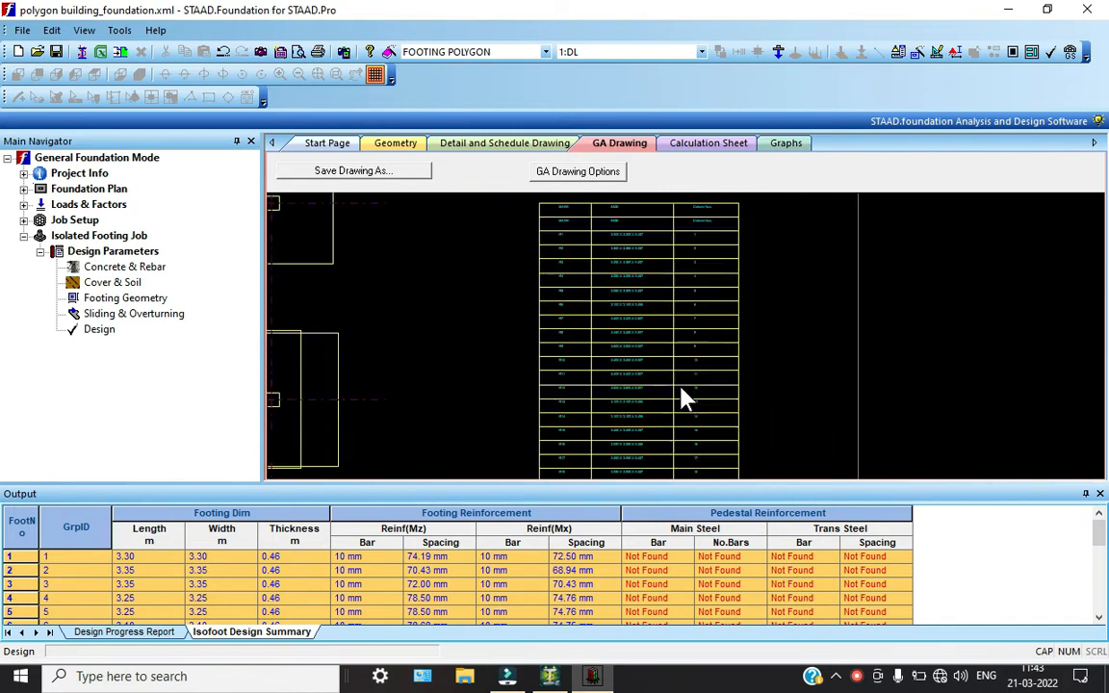
Show the foundation geometry and inspect the isolated footings with their column loads in 3D
{"action": "left_click", "coordinate": [707, 144]}
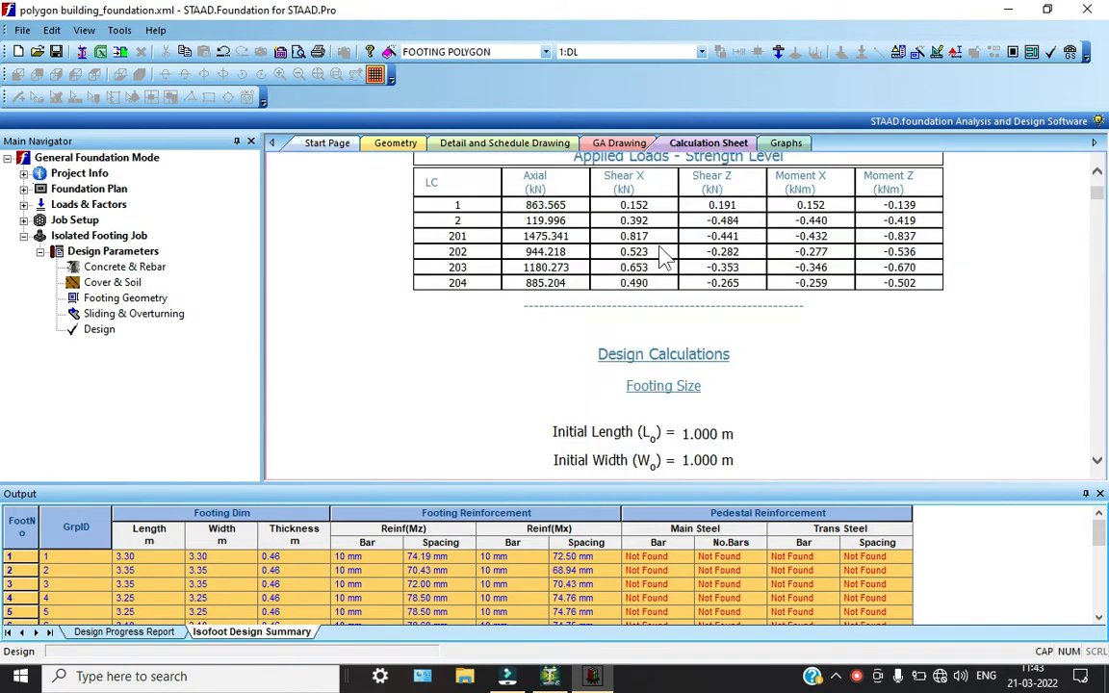
{"action": "left_click", "coordinate": [407, 147]}
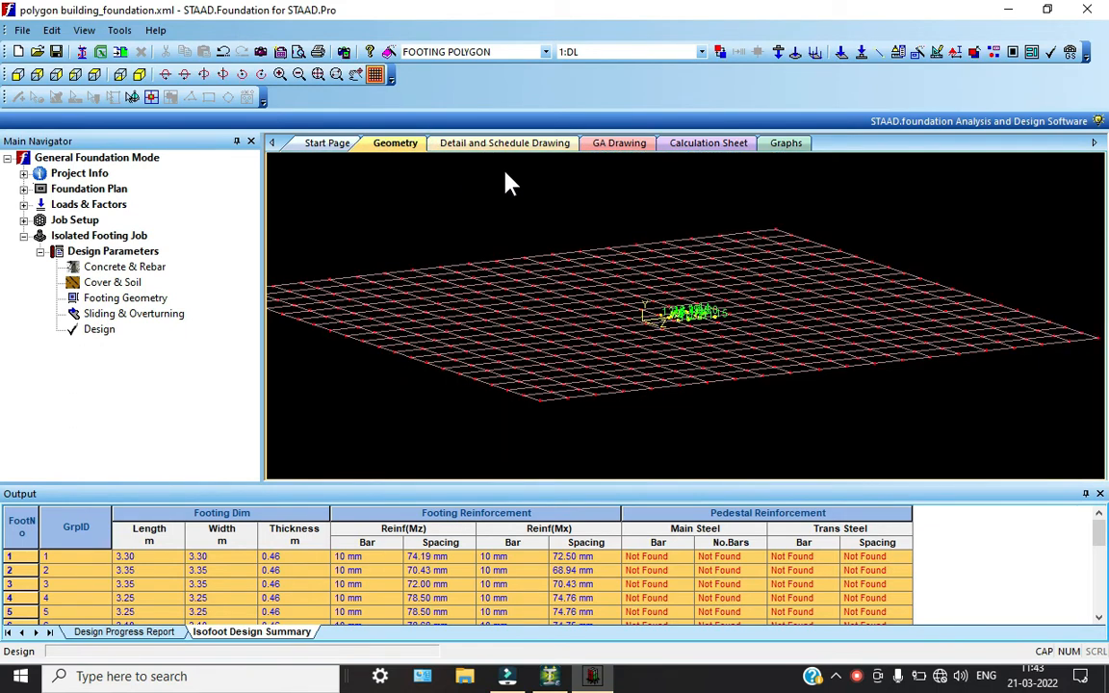
{"action": "scroll", "coordinate": [743, 302], "scroll_direction": "up", "scroll_amount": 8}
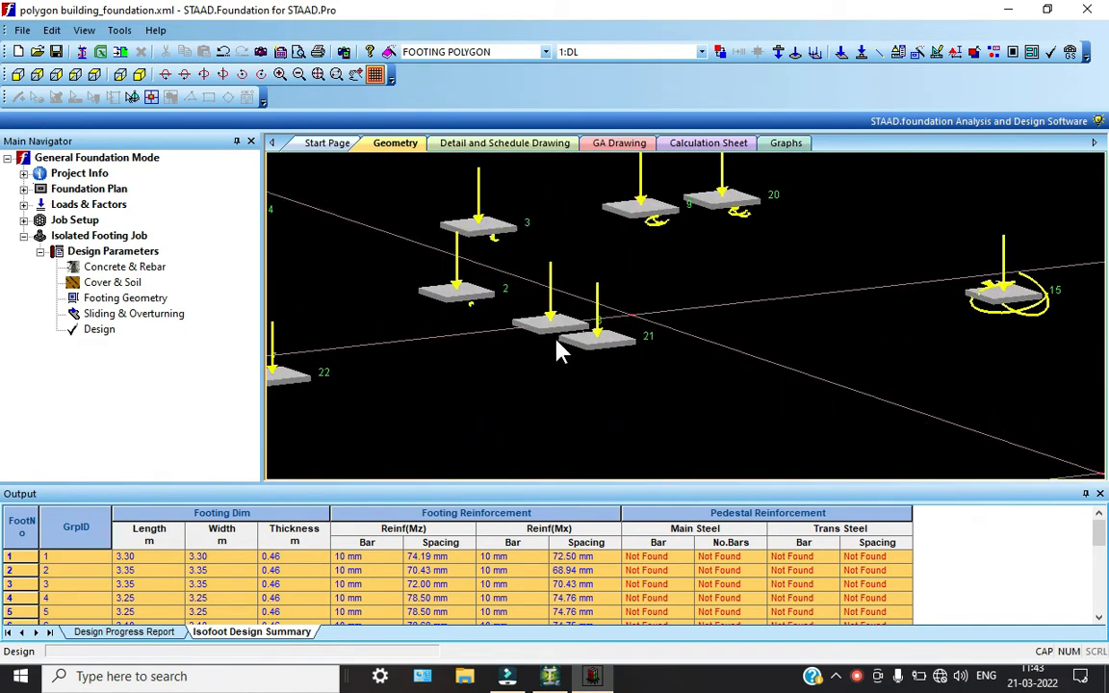
{"action": "scroll", "coordinate": [562, 352], "scroll_direction": "down", "scroll_amount": 5}
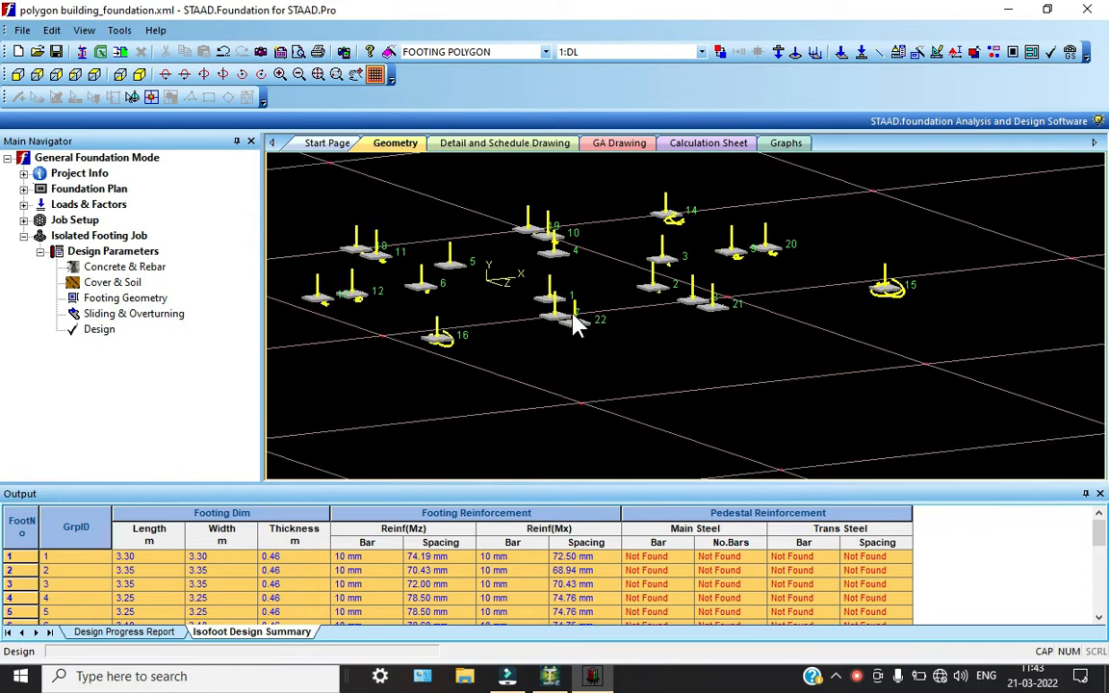
Examine the spread of isolated footings and their column loads across the whole 3D layout
{"action": "middle_click_drag", "start_coordinate": [575, 325], "coordinate": [638, 351]}
{"action": "scroll", "coordinate": [408, 273], "scroll_direction": "up", "scroll_amount": 3}
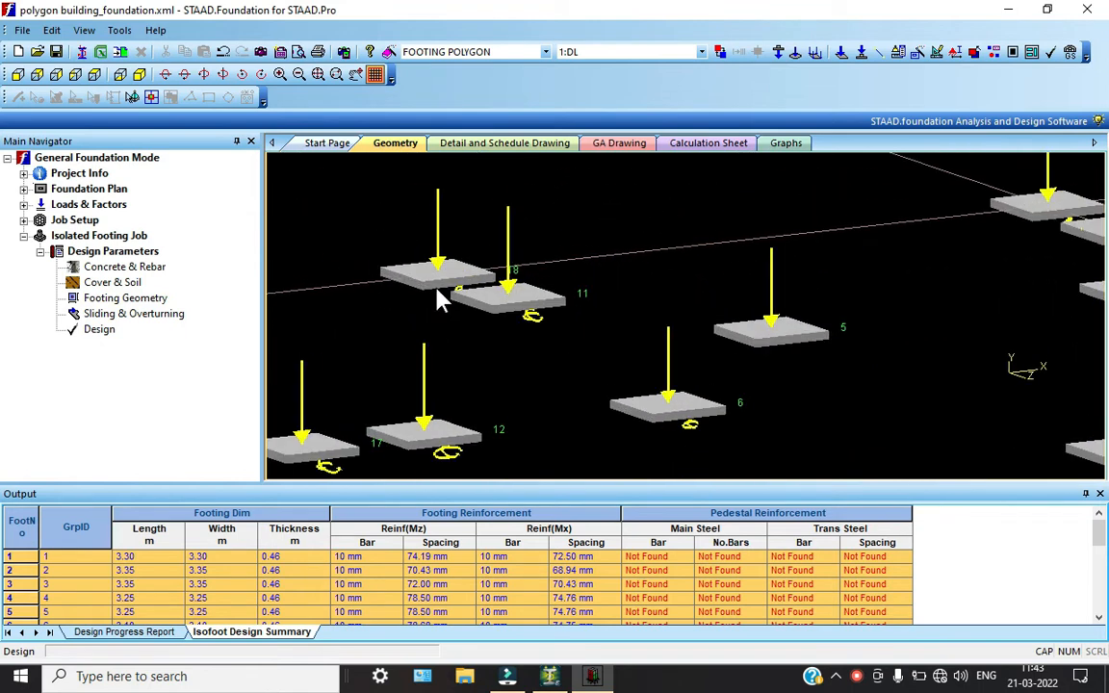
{"action": "scroll", "coordinate": [414, 279], "scroll_direction": "down", "scroll_amount": 3}
{"action": "scroll", "coordinate": [790, 337], "scroll_direction": "down", "scroll_amount": 3}
{"action": "middle_click_drag", "start_coordinate": [790, 337], "coordinate": [628, 351]}
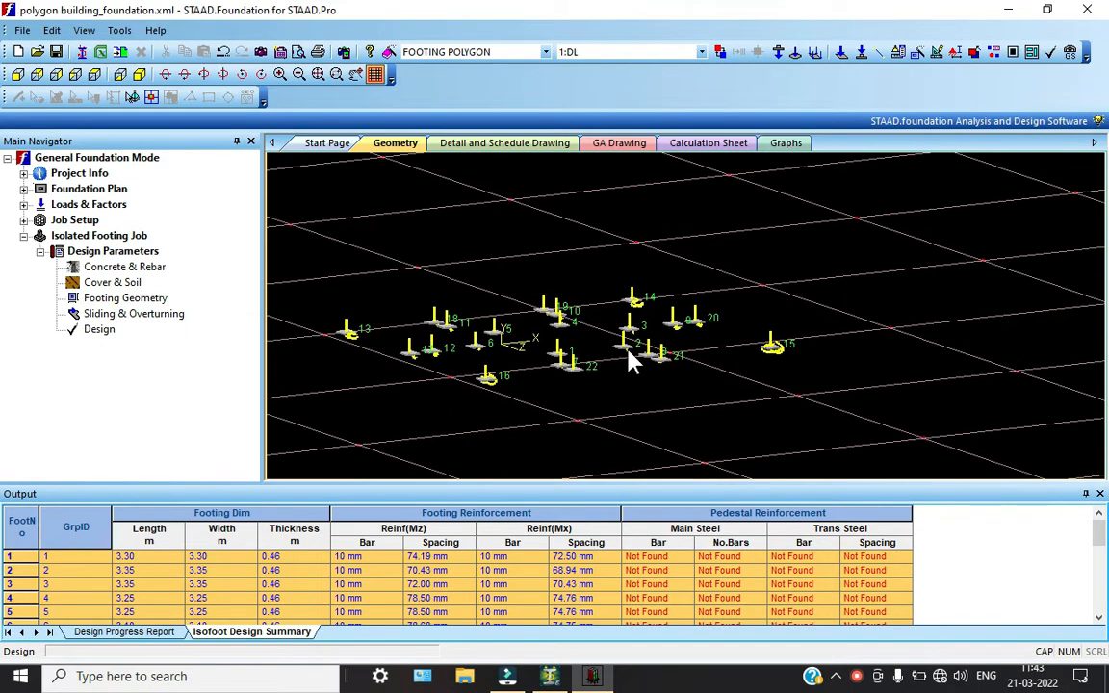
Try to print the full foundation report with Microsoft Print to PDF
{"action": "left_click", "coordinate": [318, 51]}
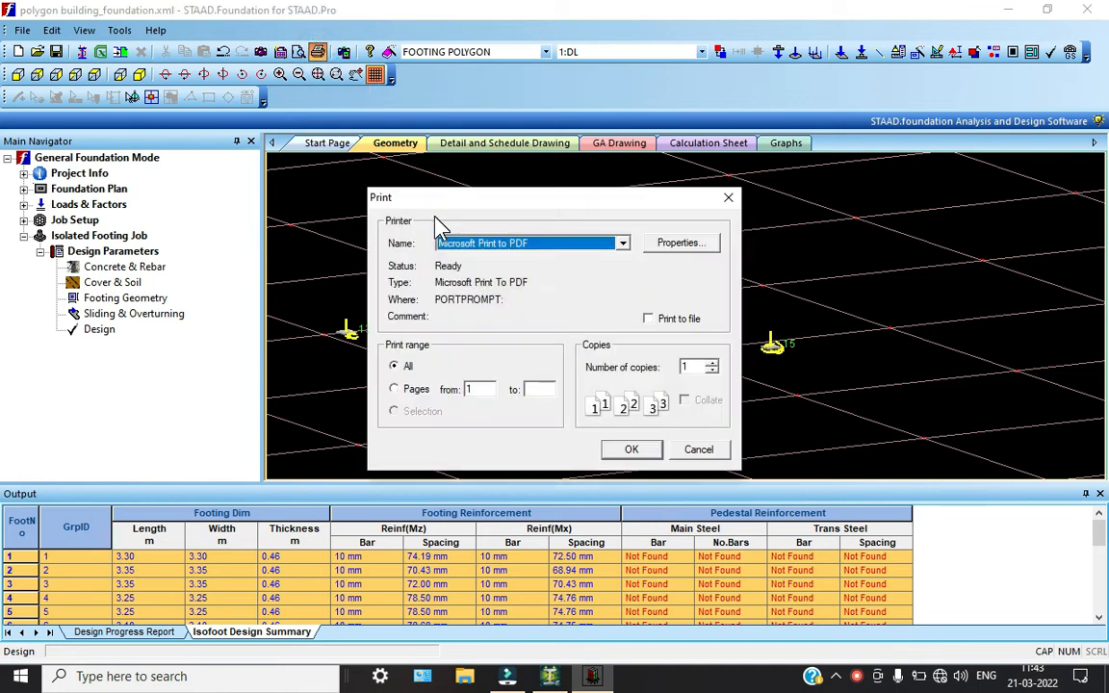
{"action": "left_click", "coordinate": [631, 450]}
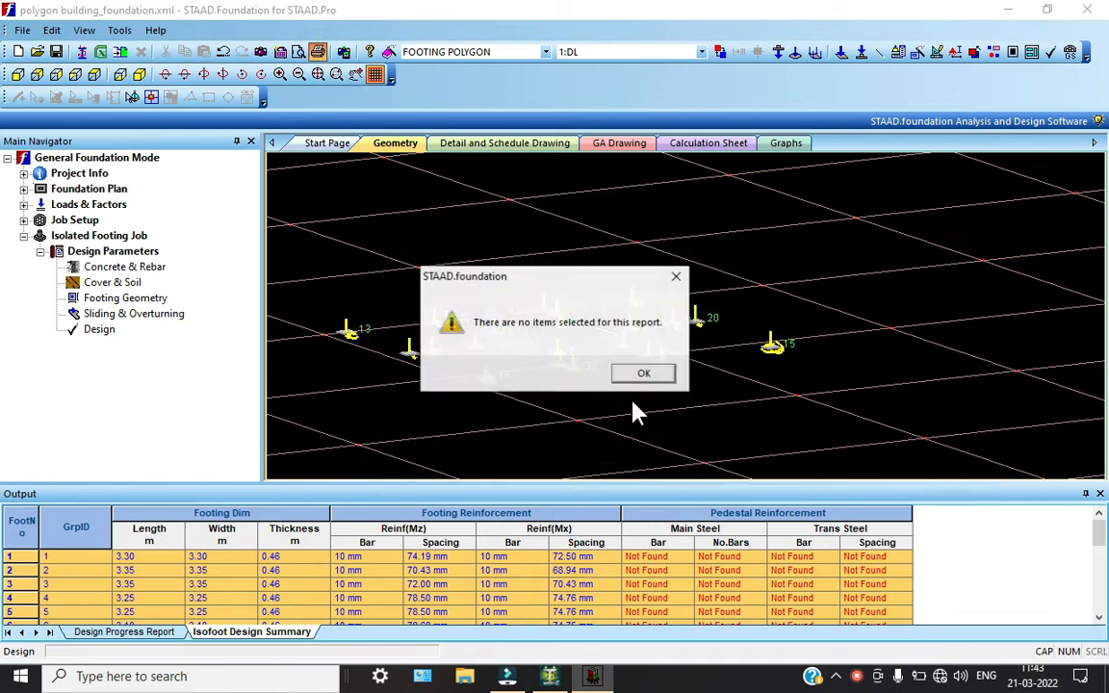
{"action": "left_click", "coordinate": [642, 374]}
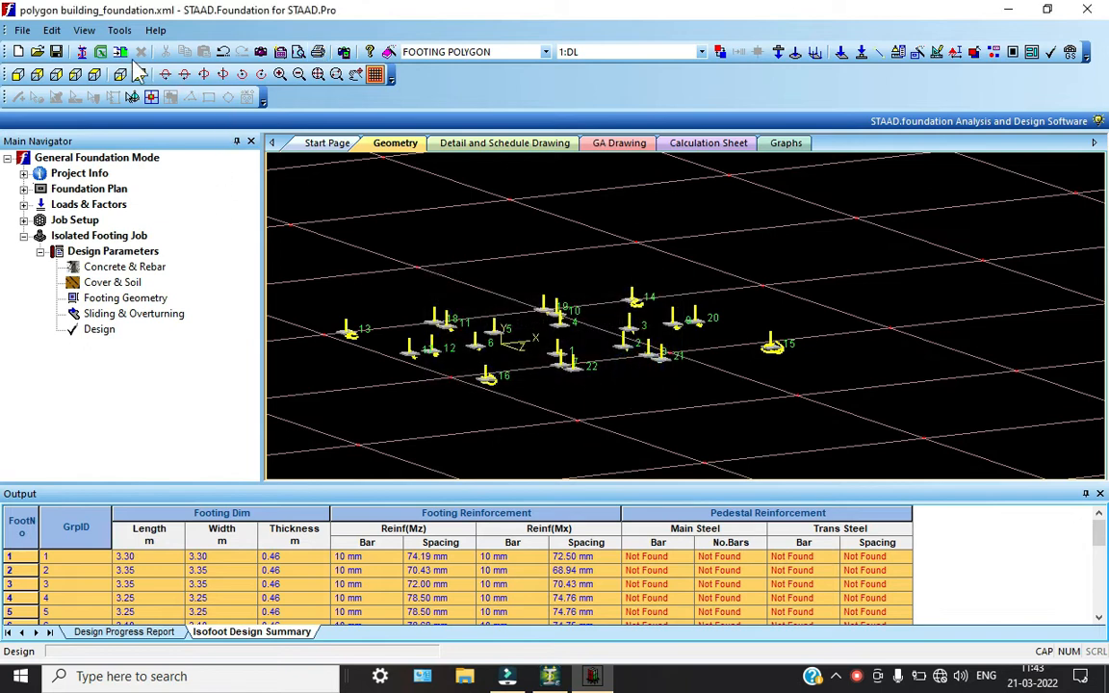
Save the polygon building foundation project
{"action": "left_click", "coordinate": [55, 51]}
{"action": "left_click", "coordinate": [860, 676]}
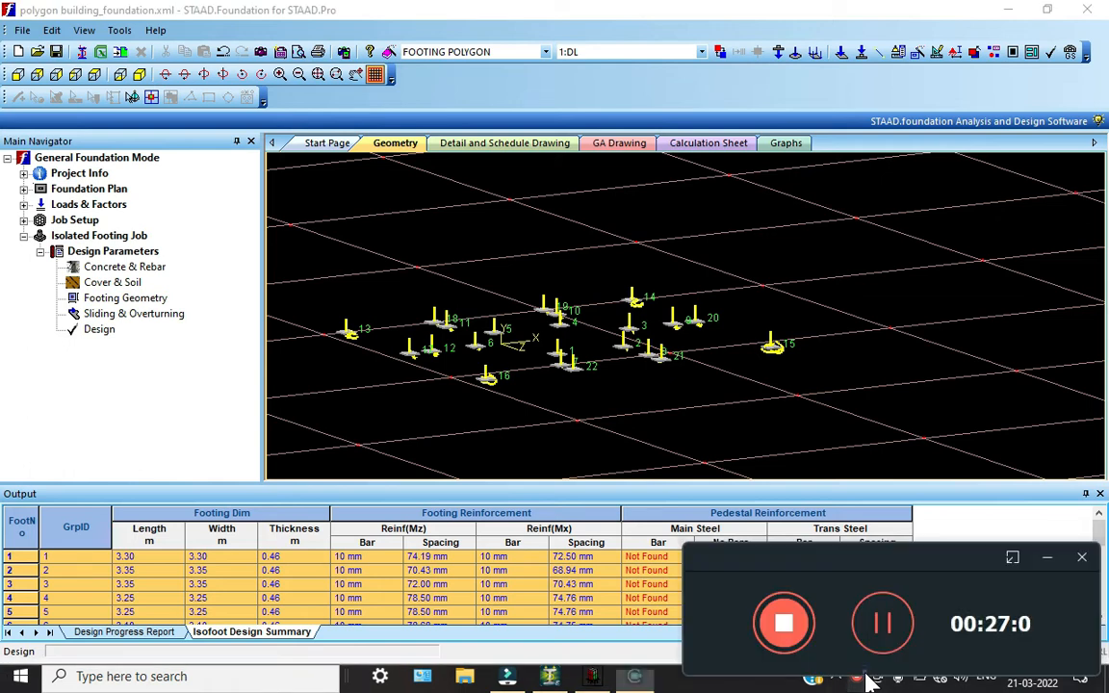
{"action": "left_click", "coordinate": [1048, 559]}
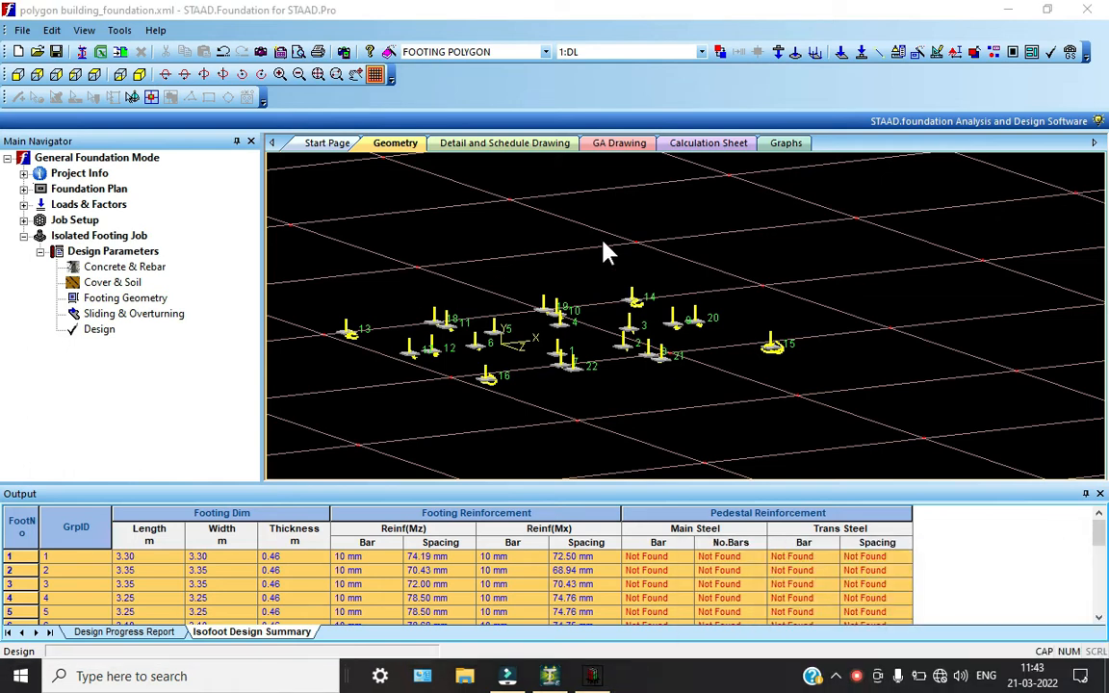
Highlight footing 1 from the isolated footing design summary and inspect it in the 3D geometry
{"action": "left_click", "coordinate": [442, 558]}
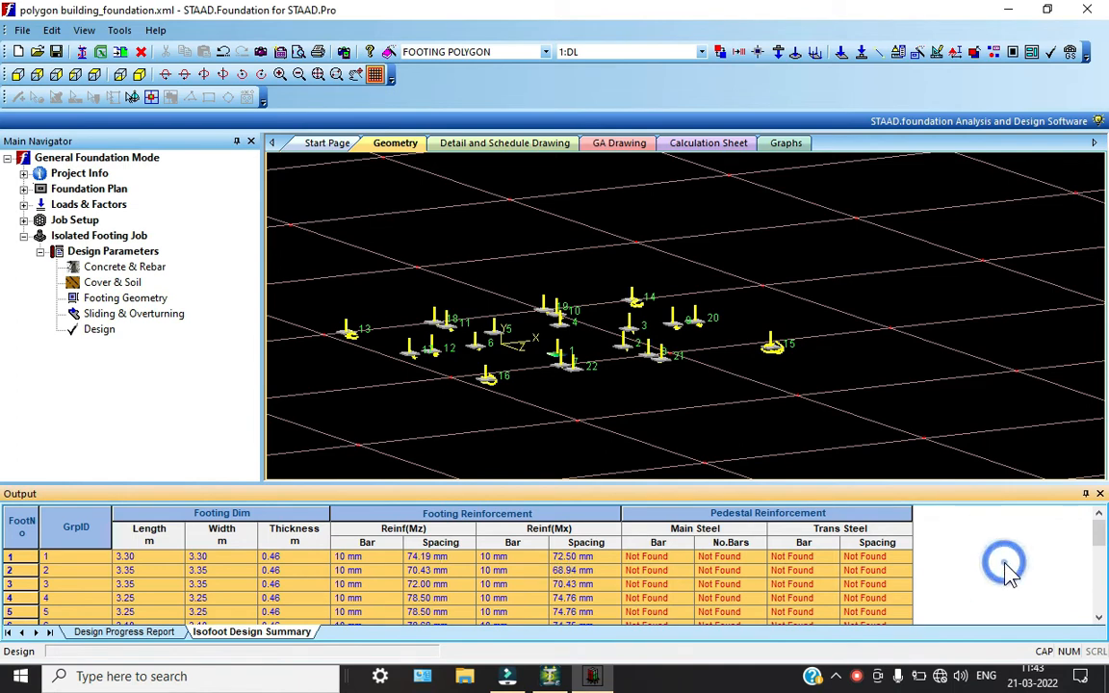
{"action": "scroll", "coordinate": [481, 354], "scroll_direction": "up", "scroll_amount": 5}
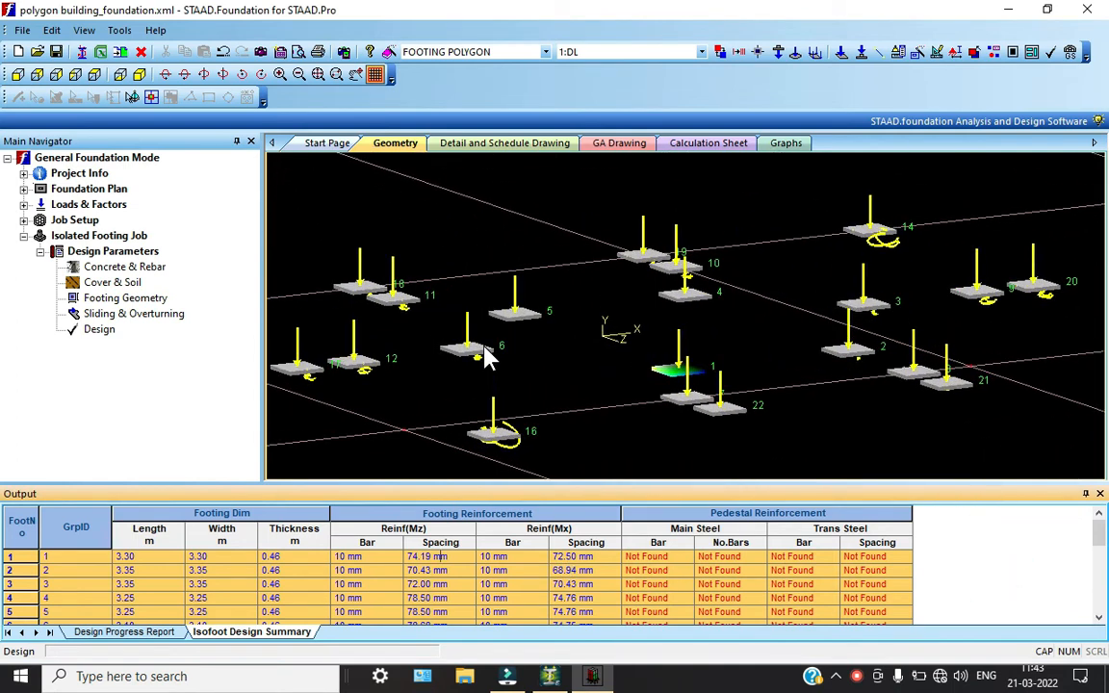
Display the schedule drawing of the footings in place of the detail drawing
{"action": "left_click", "coordinate": [464, 142]}
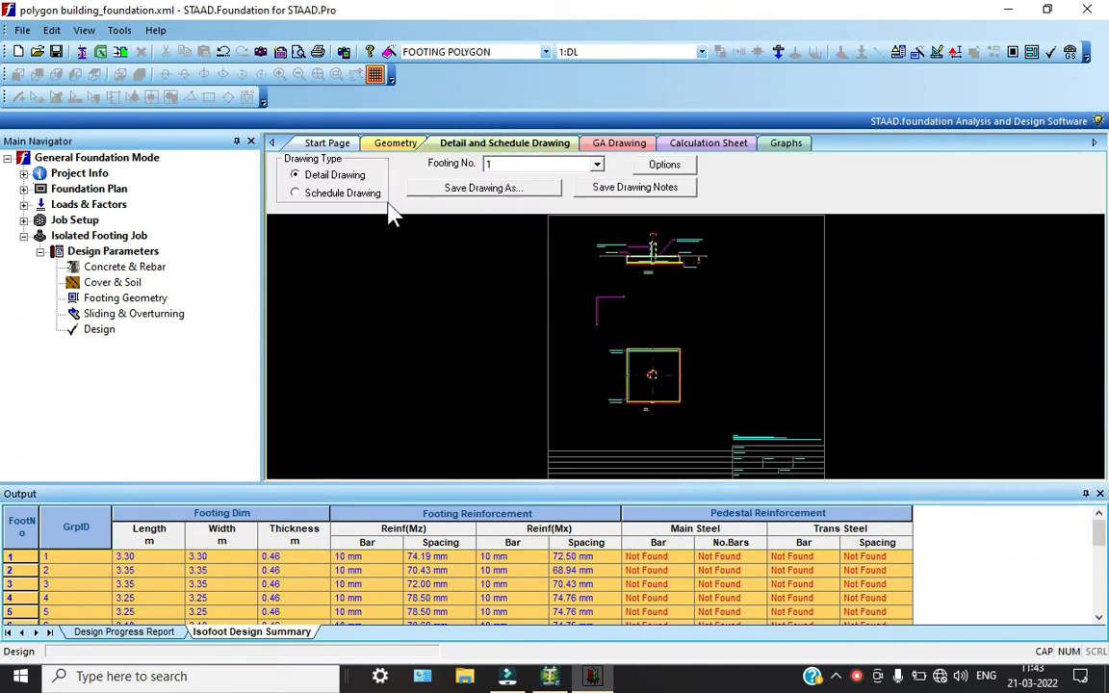
{"action": "left_click", "coordinate": [348, 193]}
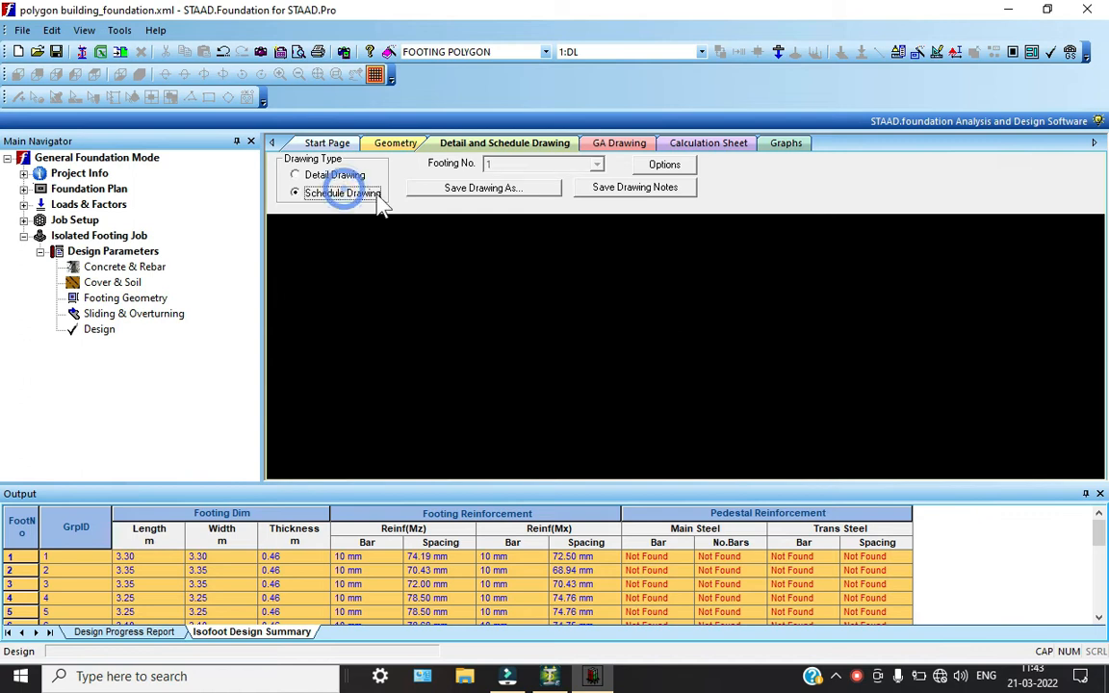
{"action": "left_click", "coordinate": [322, 177]}
{"action": "left_click", "coordinate": [298, 193]}
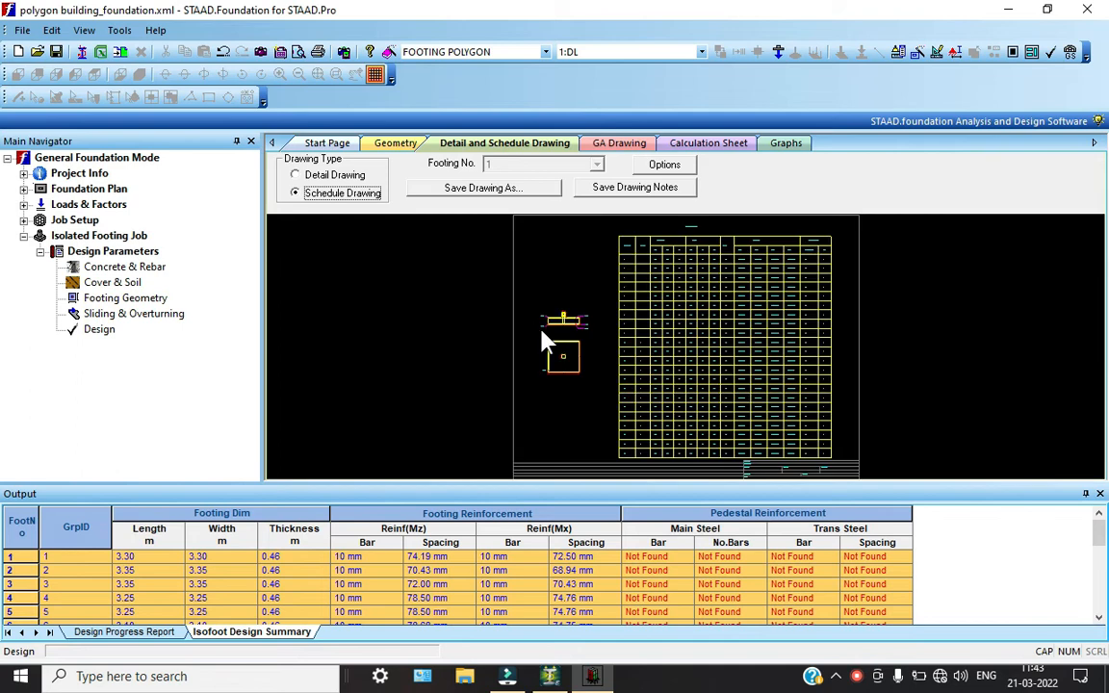
{"action": "scroll", "coordinate": [701, 366], "scroll_direction": "down", "scroll_amount": 2}
{"action": "scroll", "coordinate": [701, 366], "scroll_direction": "up", "scroll_amount": 6}
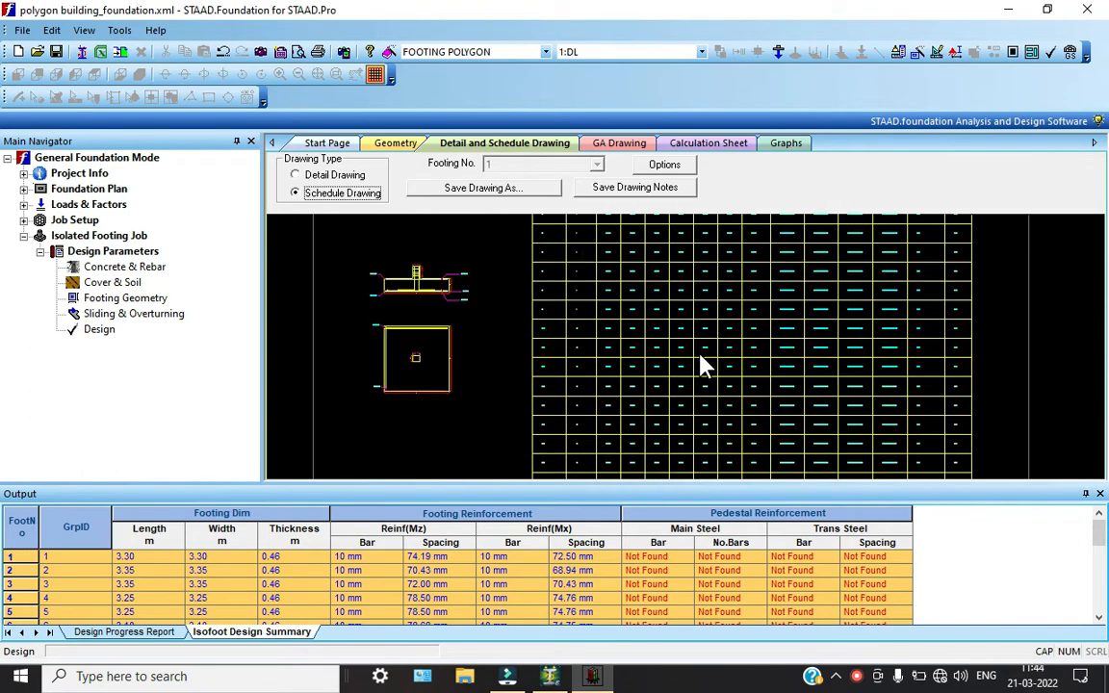
Examine the schedule drawing's table of footing dimensions, including foundation length, width, depth and cover
{"action": "scroll", "coordinate": [701, 357], "scroll_direction": "up", "scroll_amount": 5}
{"action": "scroll", "coordinate": [701, 354], "scroll_direction": "down", "scroll_amount": 6}
{"action": "middle_click_drag", "start_coordinate": [700, 353], "coordinate": [534, 539]}
{"action": "scroll", "coordinate": [544, 330], "scroll_direction": "up", "scroll_amount": 2}
{"action": "middle_click_drag", "start_coordinate": [544, 330], "coordinate": [498, 563]}
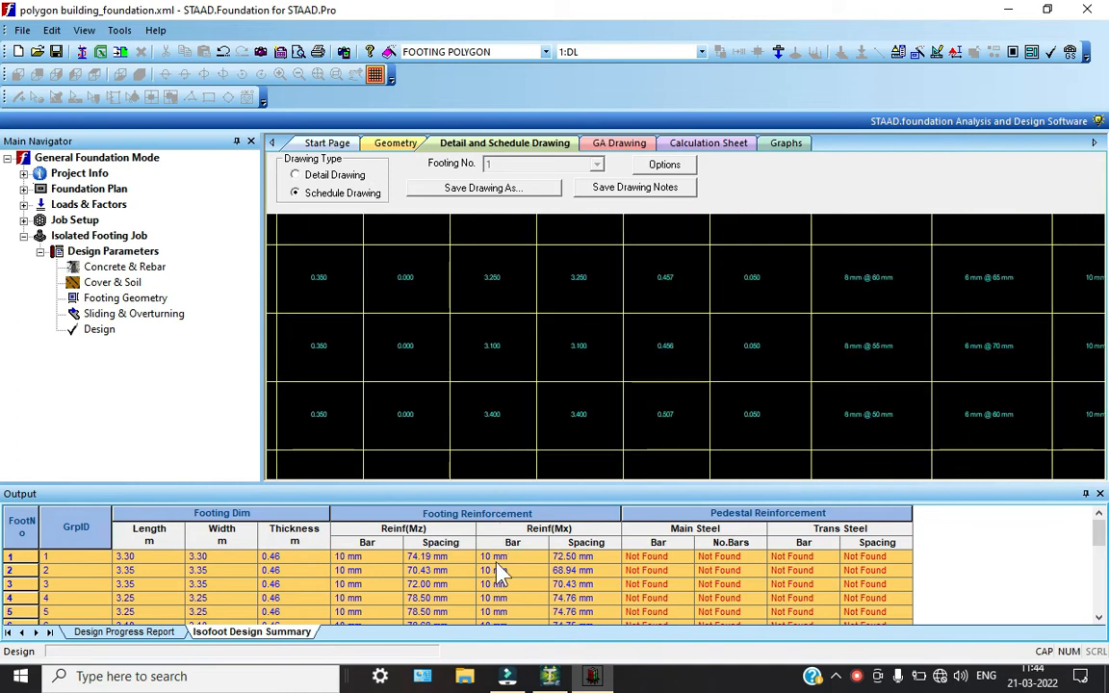
{"action": "scroll", "coordinate": [507, 253], "scroll_direction": "up", "scroll_amount": 7}
{"action": "scroll", "coordinate": [521, 262], "scroll_direction": "down", "scroll_amount": 7}
{"action": "scroll", "coordinate": [521, 275], "scroll_direction": "down", "scroll_amount": 4}
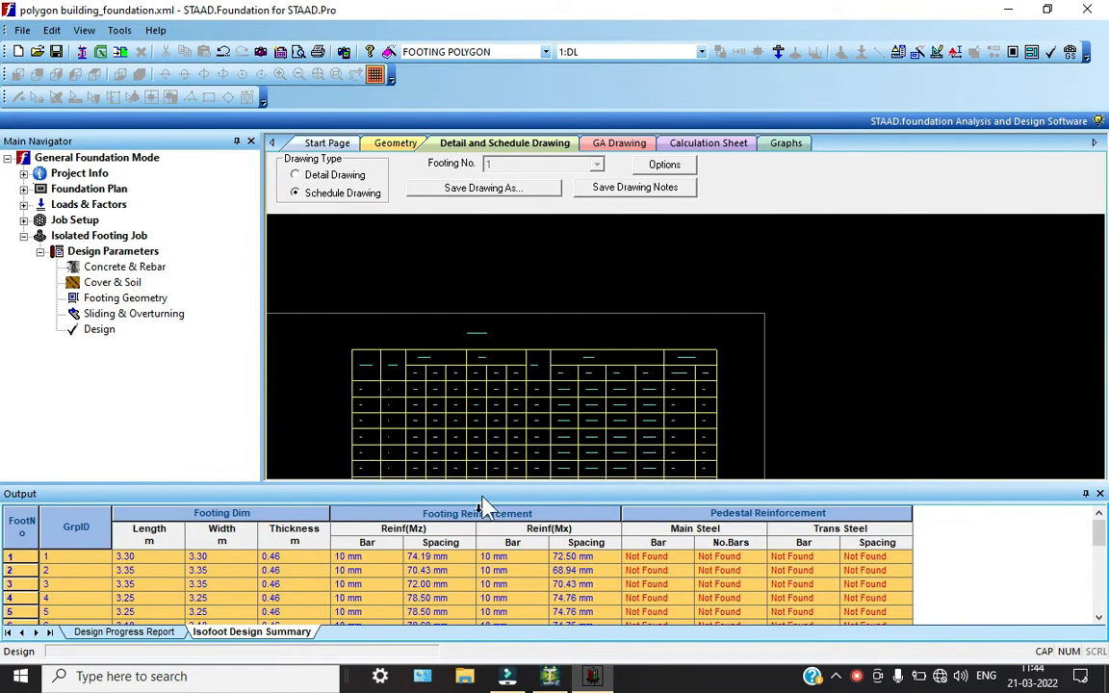
{"action": "scroll", "coordinate": [465, 389], "scroll_direction": "up", "scroll_amount": 4}
{"action": "scroll", "coordinate": [465, 389], "scroll_direction": "up", "scroll_amount": 4}
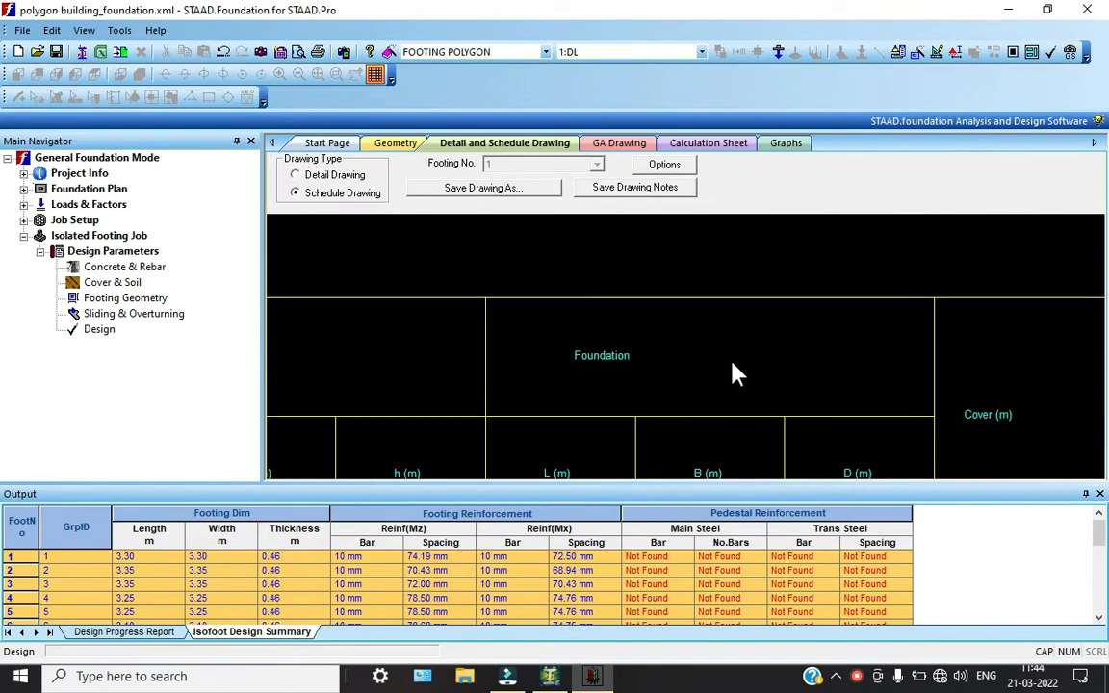
Examine the reinforcement columns of the footing schedule for bar diameters and spacings
{"action": "middle_click_drag", "start_coordinate": [733, 371], "coordinate": [288, 366]}
{"action": "scroll", "coordinate": [824, 402], "scroll_direction": "up", "scroll_amount": 5}
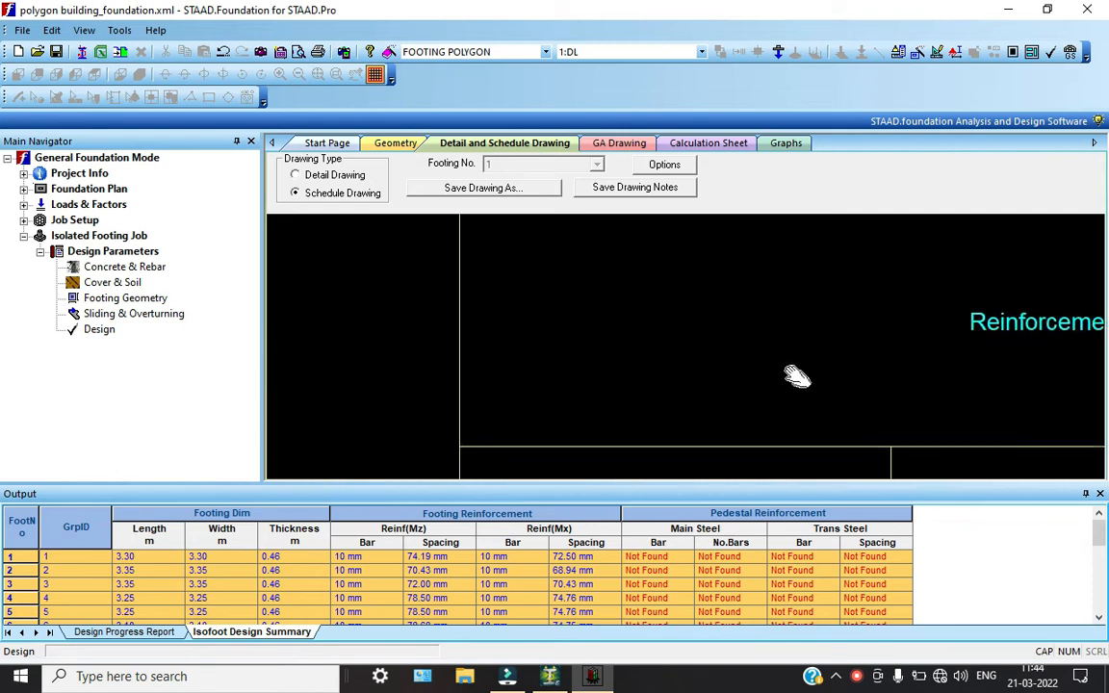
{"action": "scroll", "coordinate": [574, 330], "scroll_direction": "down", "scroll_amount": 6}
{"action": "scroll", "coordinate": [590, 403], "scroll_direction": "up", "scroll_amount": 3}
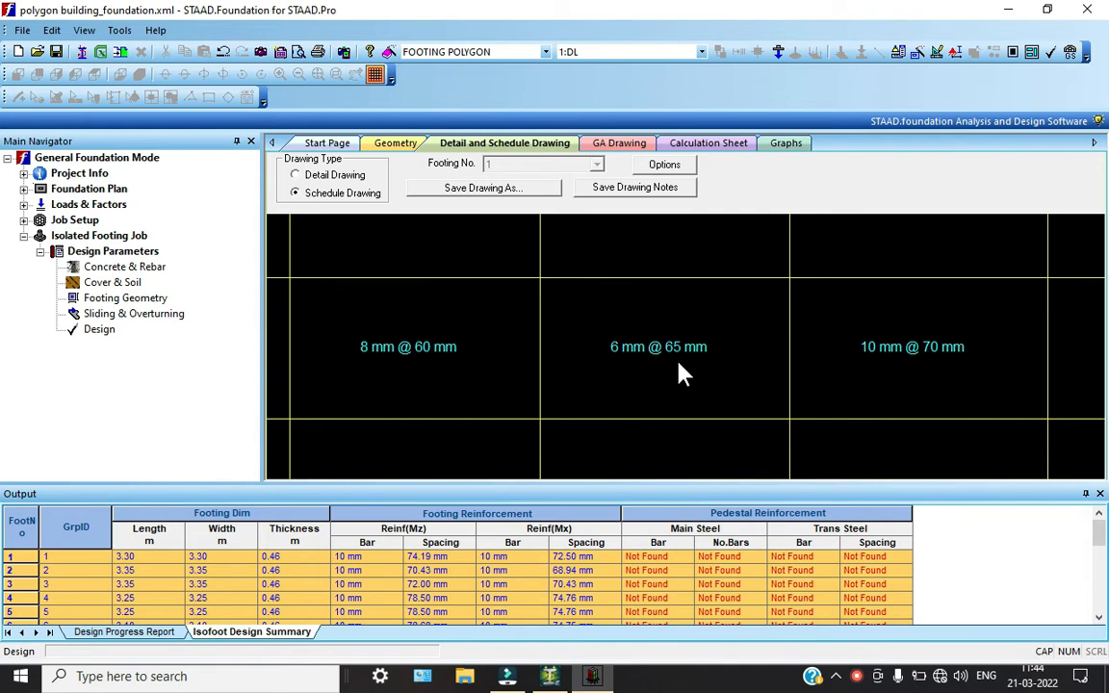
{"action": "scroll", "coordinate": [680, 373], "scroll_direction": "up", "scroll_amount": 2}
{"action": "scroll", "coordinate": [680, 373], "scroll_direction": "down", "scroll_amount": 5}
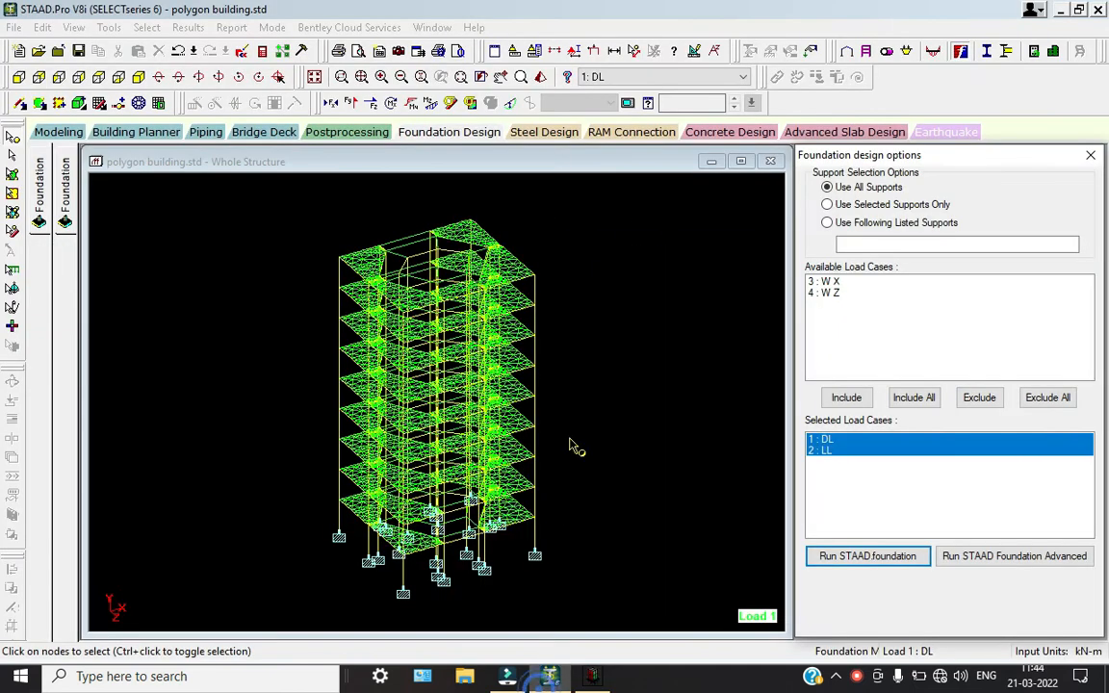
Switch to STAAD.Pro and show the polygon building's 3D rendered view maximized
{"action": "left_click", "coordinate": [540, 77]}
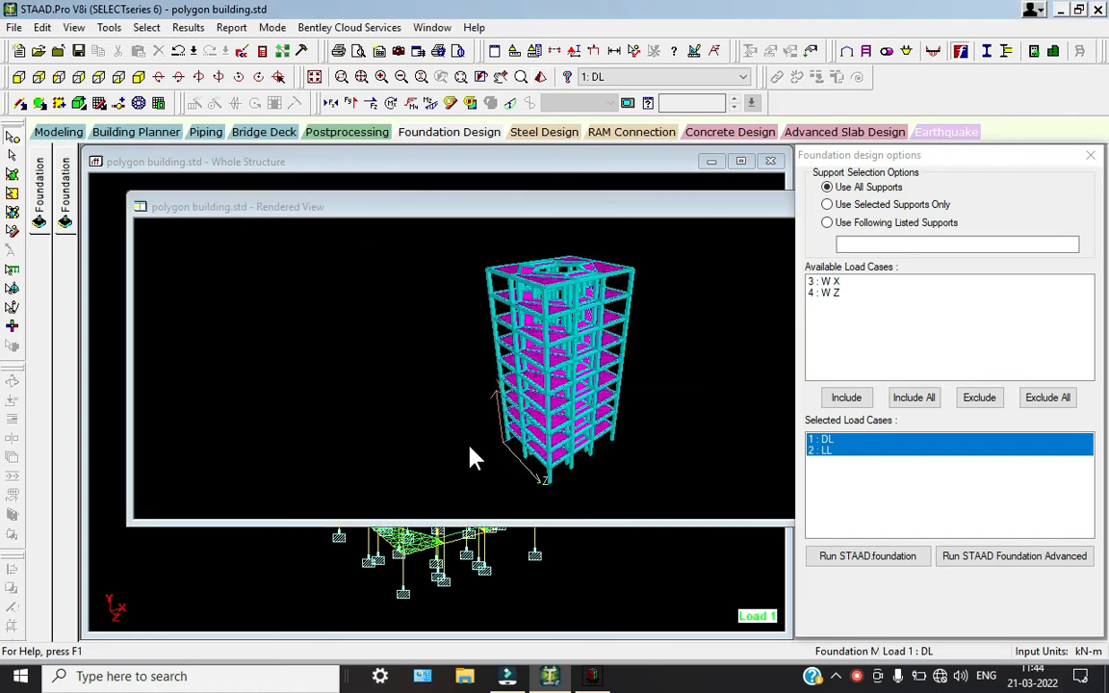
{"action": "left_click_drag", "start_coordinate": [763, 212], "coordinate": [719, 216]}
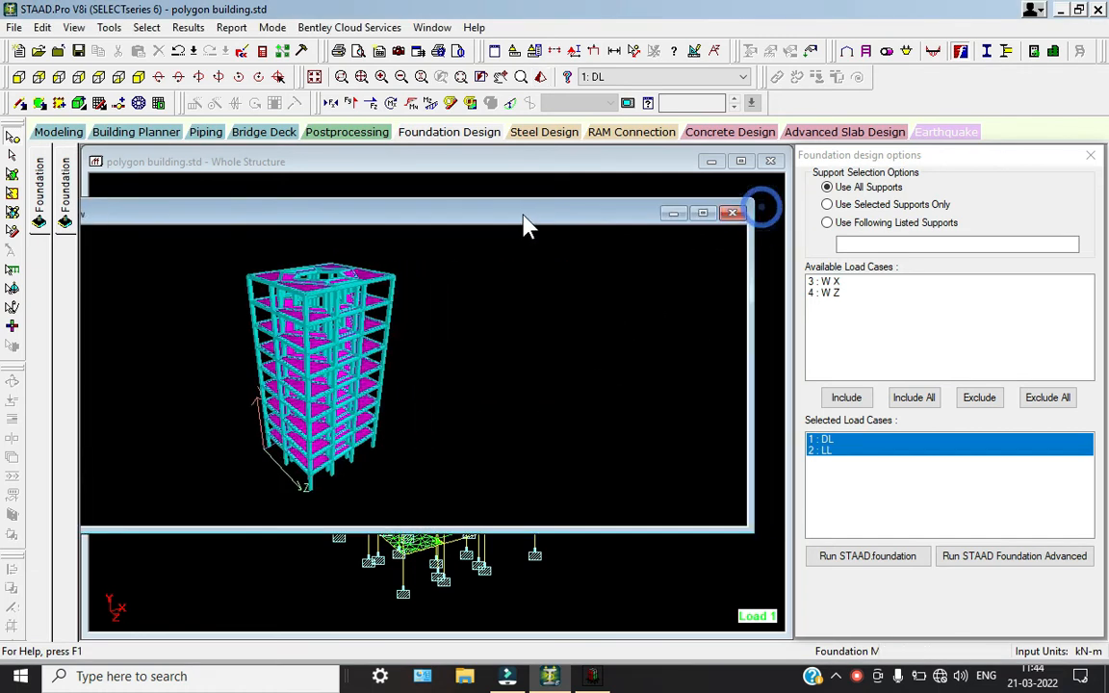
{"action": "left_click", "coordinate": [700, 211]}
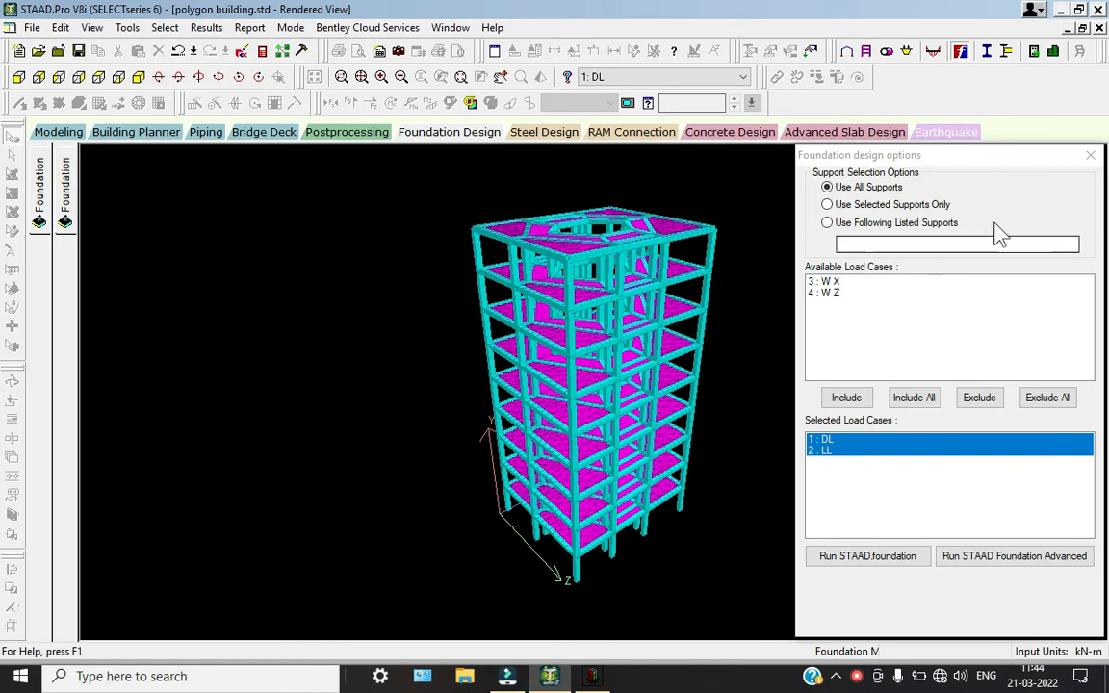
{"action": "left_click", "coordinate": [1091, 155]}
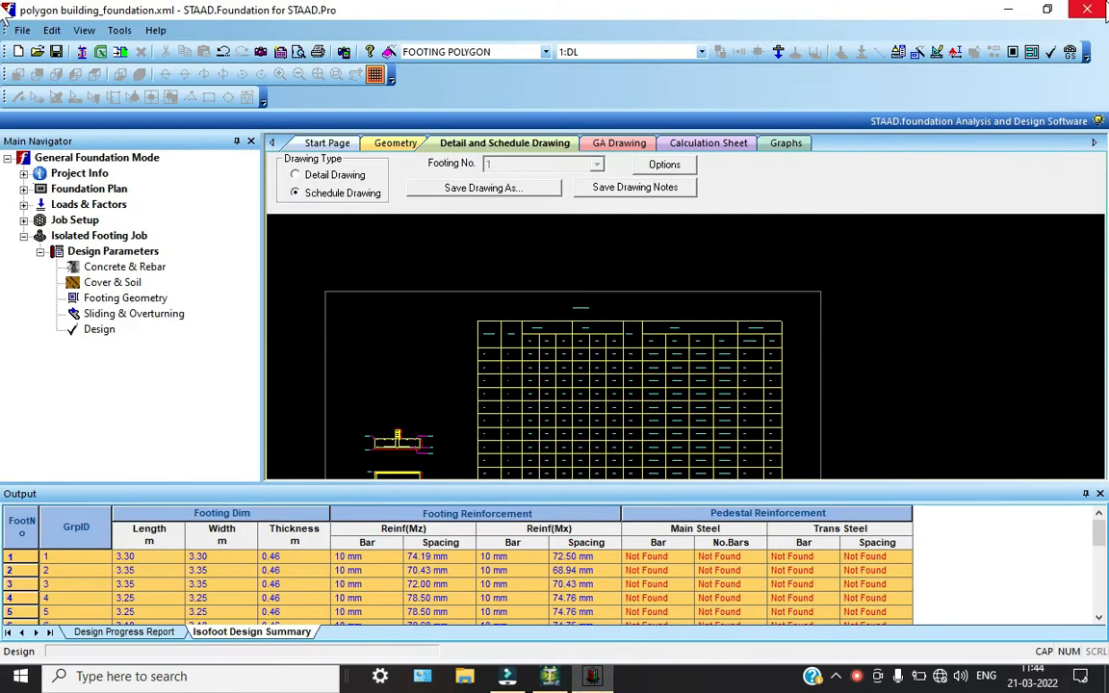
Switch back to STAAD.foundation and close the polygon building foundation project
{"action": "left_click", "coordinate": [1088, 9]}
{"action": "left_click", "coordinate": [529, 373]}
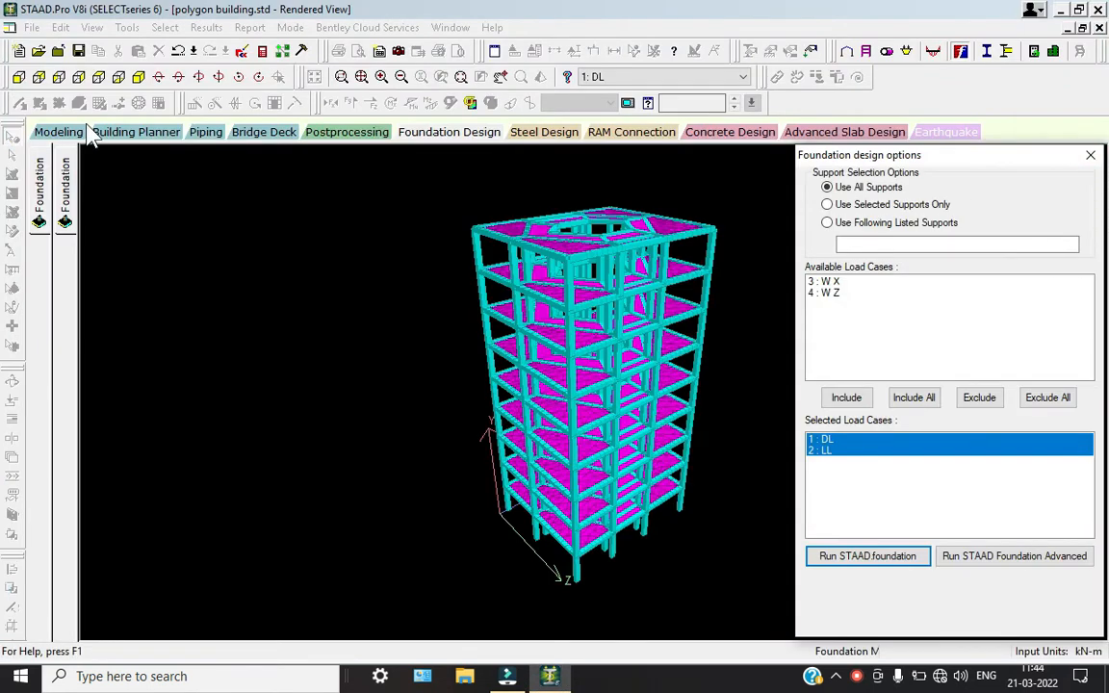
Return STAAD.Pro to Modeling mode and inspect the polygon building's rendered 3D model from another angle
{"action": "left_click", "coordinate": [56, 132]}
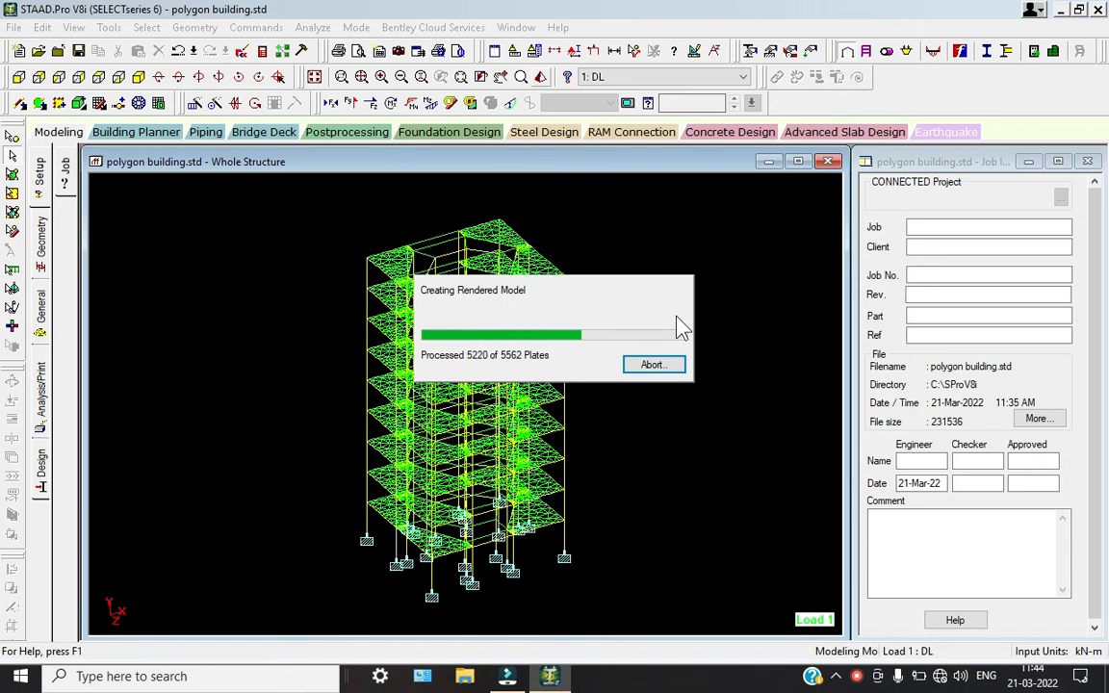
{"action": "left_click", "coordinate": [987, 251]}
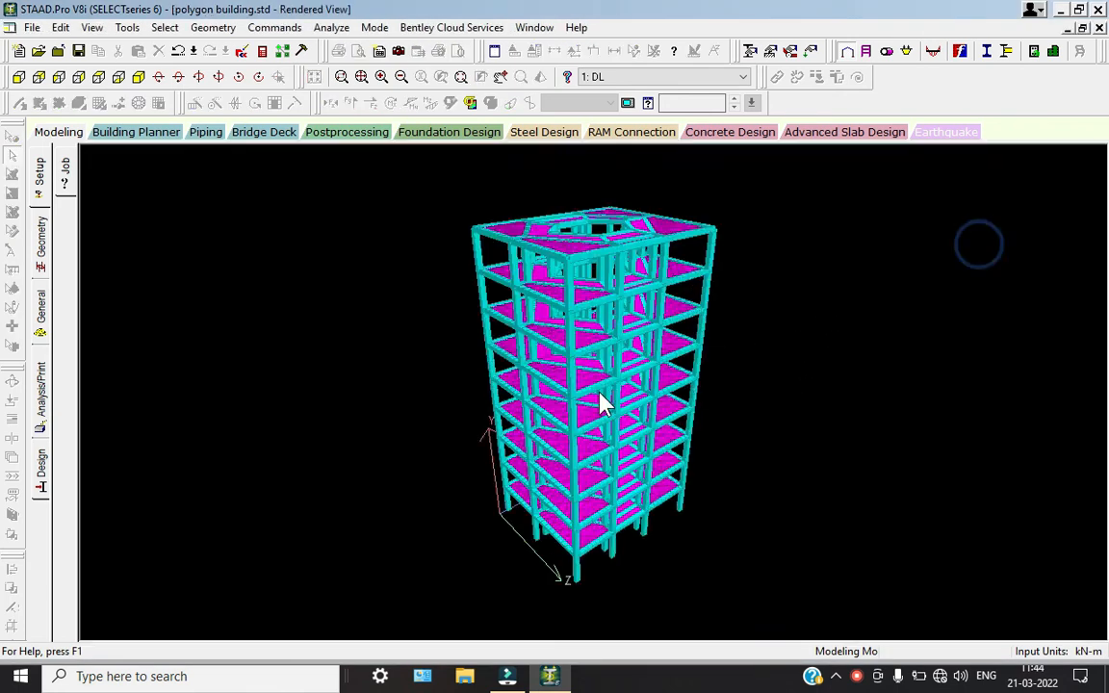
{"action": "left_click_drag", "start_coordinate": [636, 495], "coordinate": [390, 294]}
{"action": "left_click", "coordinate": [71, 136]}
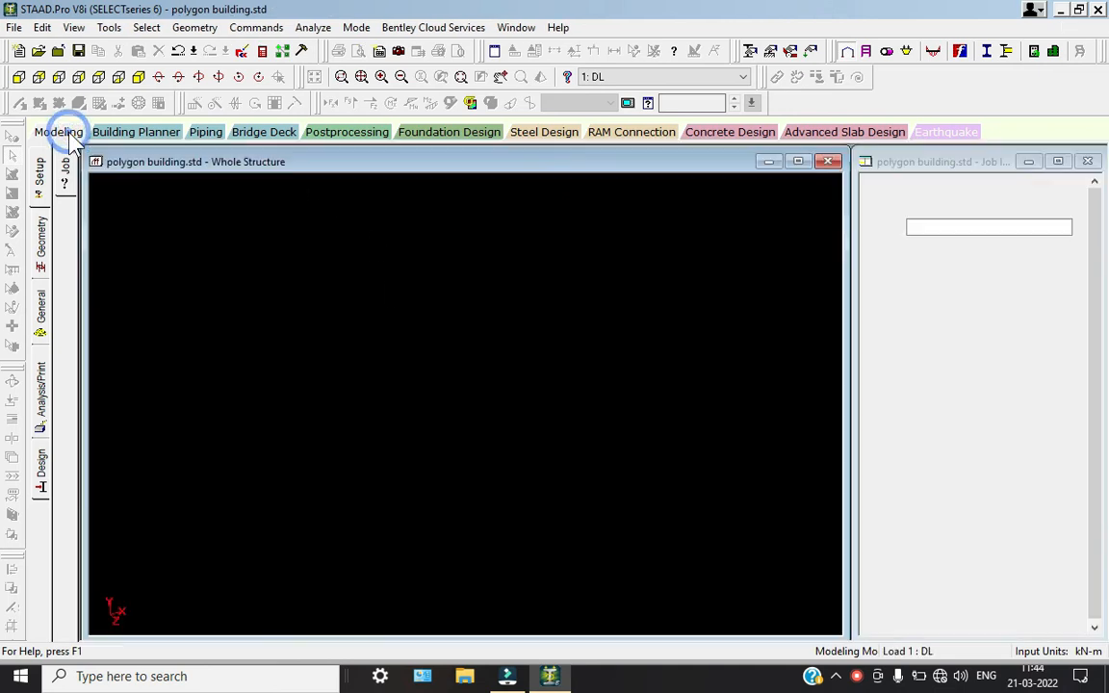